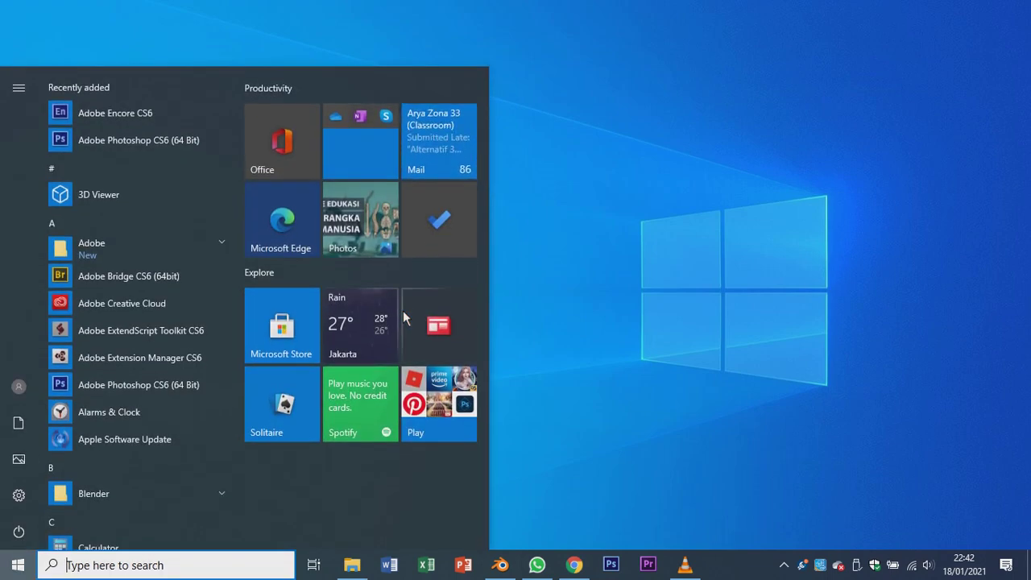
Open Voice Recorder, start a new audio recording, and switch to the open Coca-Cola can project in Blender.
type("rec")
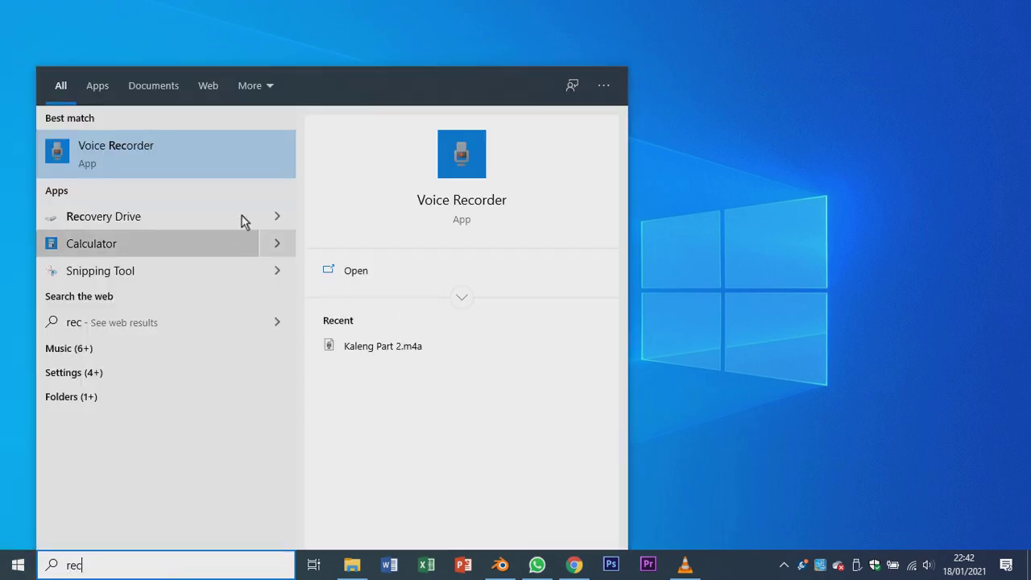
left_click(244, 170)
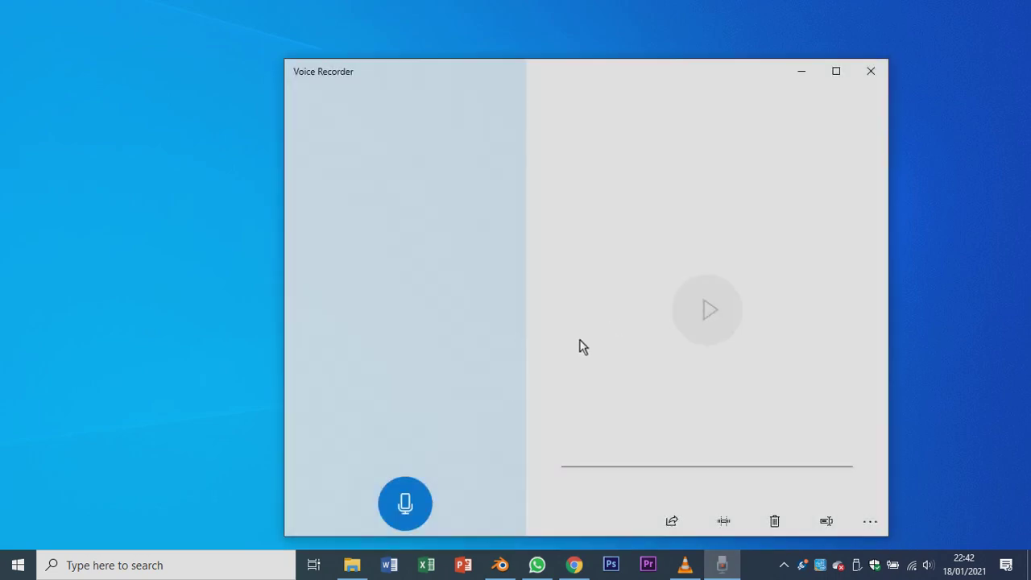
left_click(404, 504)
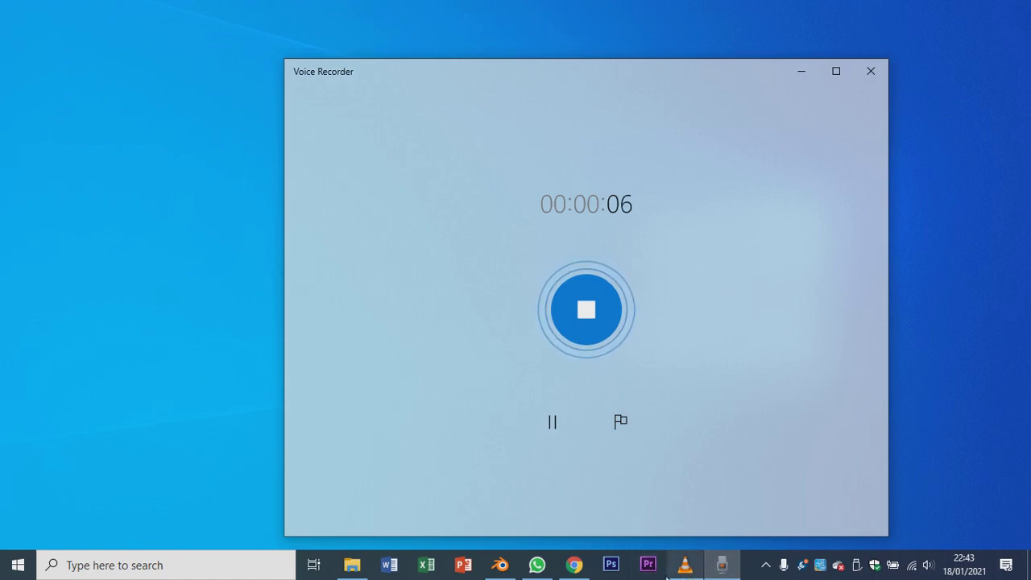
left_click(500, 565)
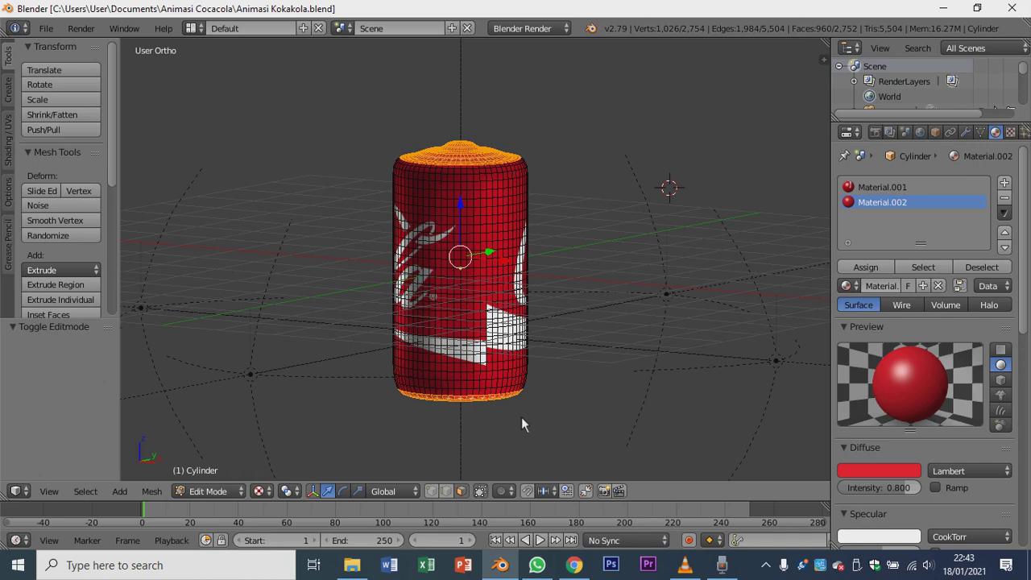
middle_click_drag(521, 426, 607, 440)
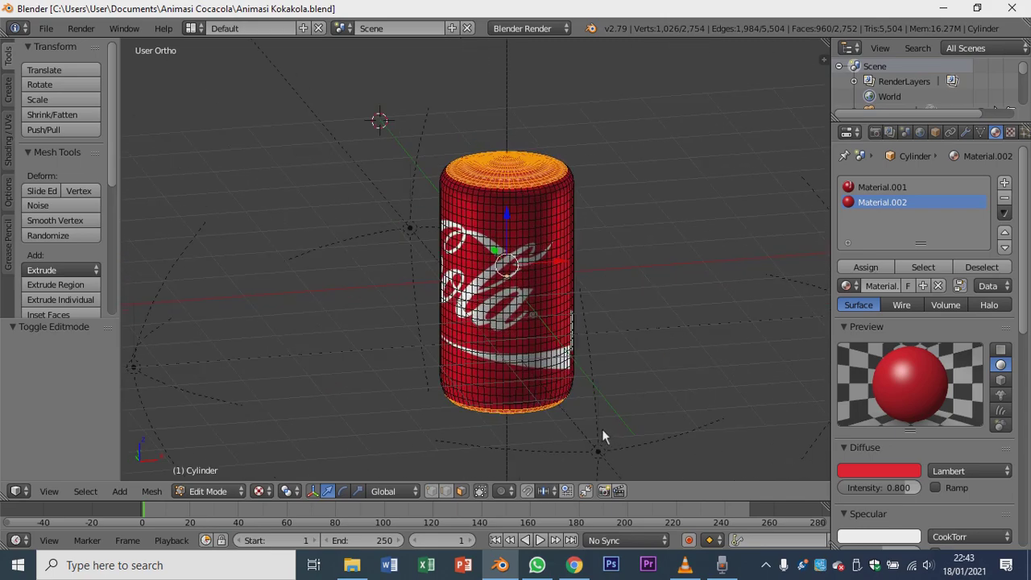
scroll(604, 431, "up", 2)
scroll(603, 432, "down", 2)
mouse_move(603, 432)
middle_mouse_down()
mouse_move(664, 426)
mouse_move(607, 453)
middle_mouse_up()
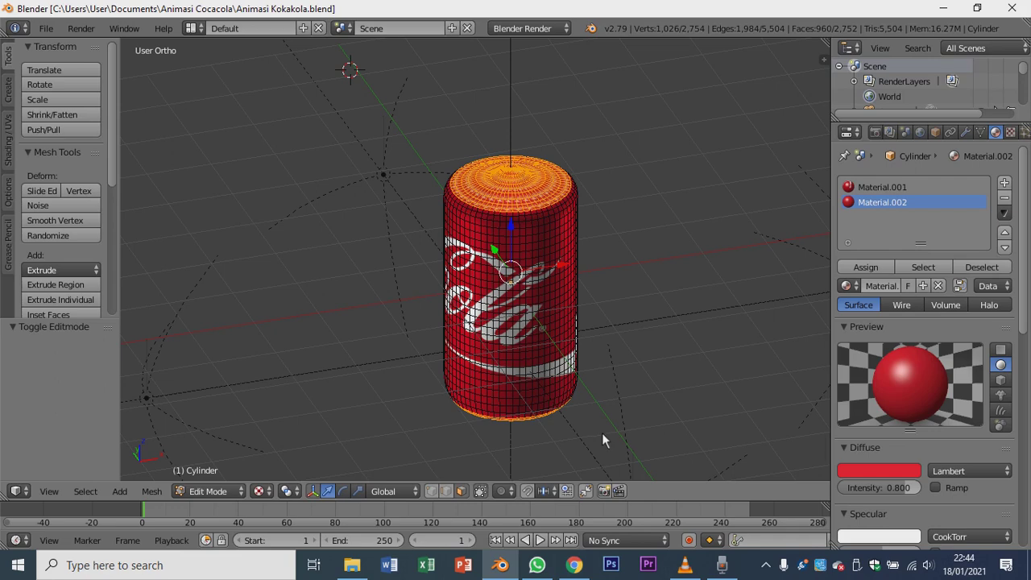
key("r")
key("Escape")
middle_click_drag(623, 379, 524, 367)
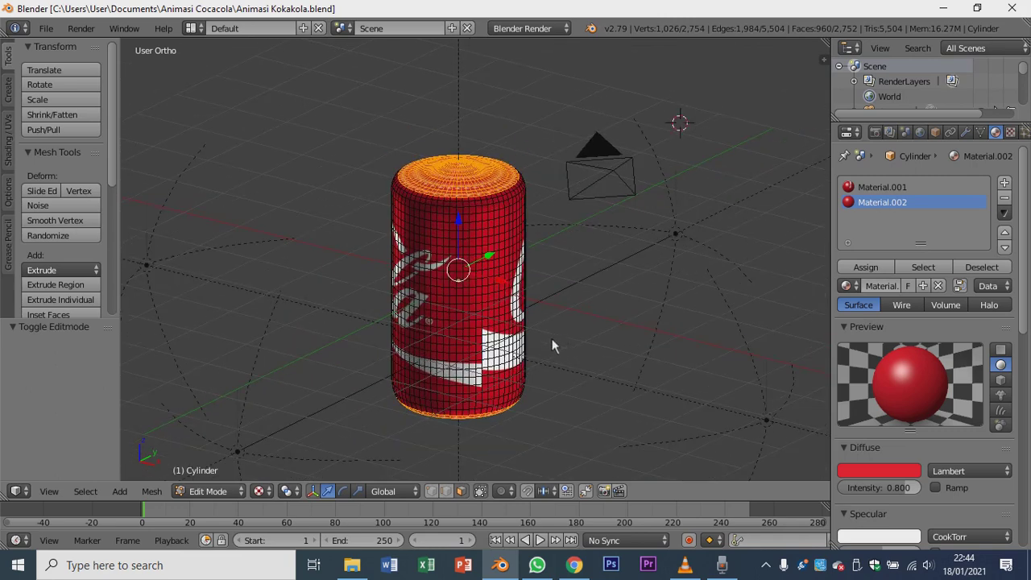
Enable Screencast Keys in the 3D view's properties and hide the properties region.
key("n")
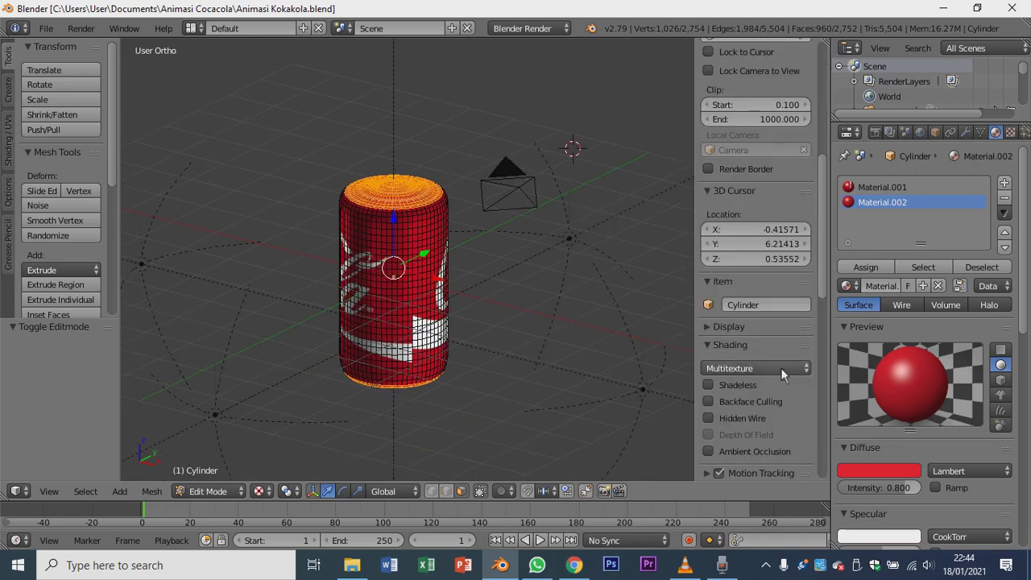
scroll(736, 399, "down", 10)
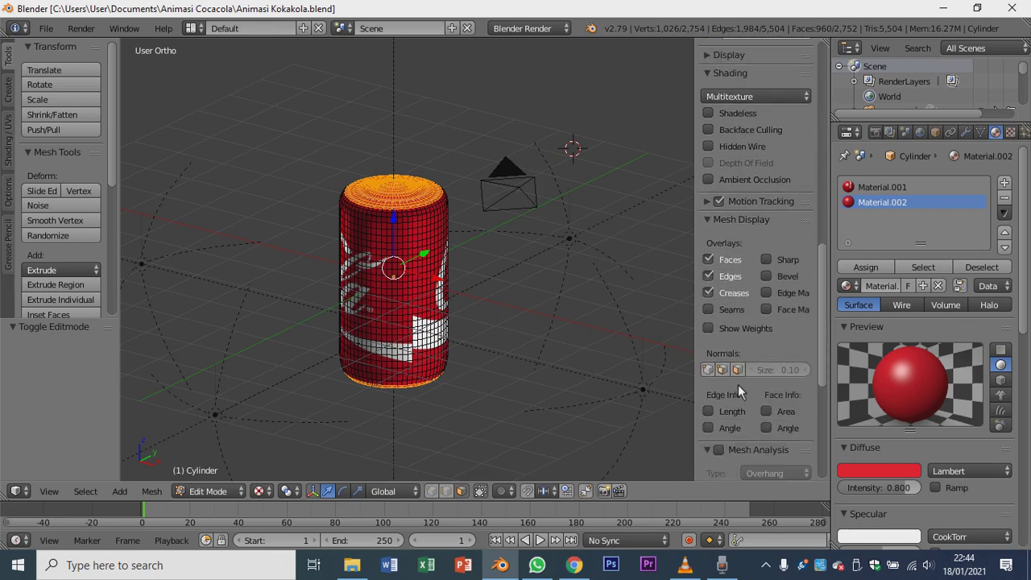
key("n")
key("n")
left_click(720, 478)
scroll(740, 387, "down", 6)
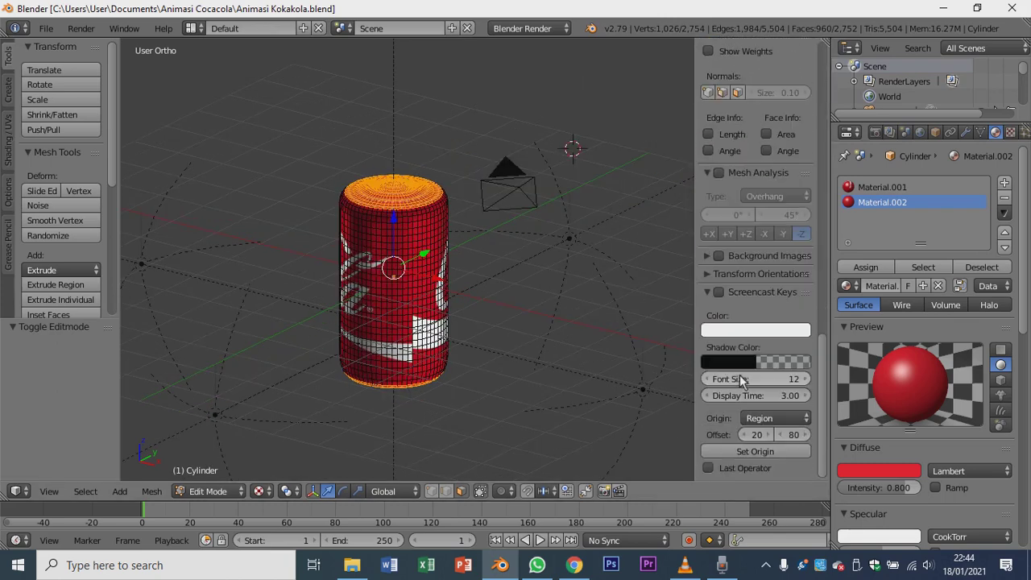
left_click(719, 292)
key("n")
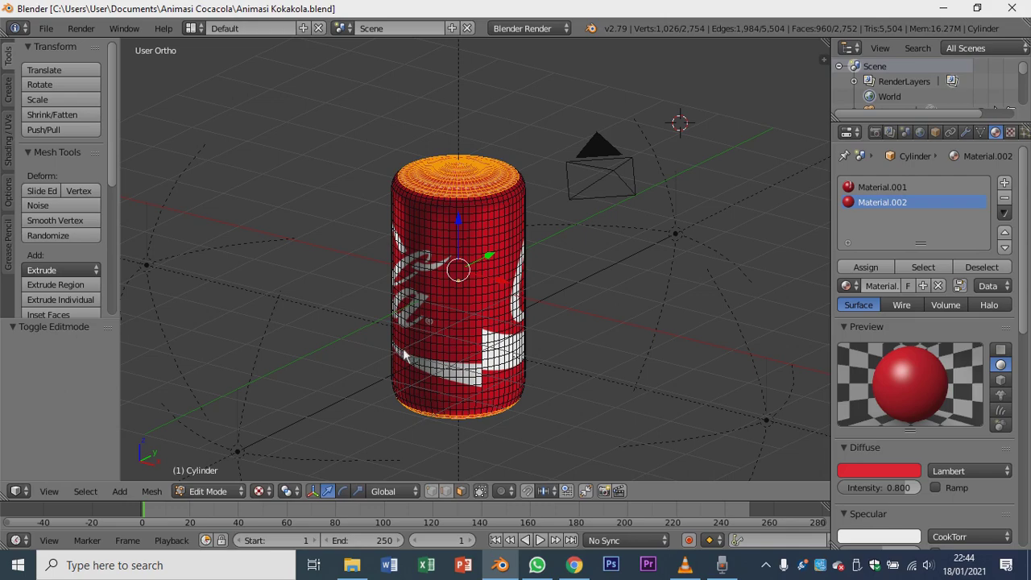
Hide the tool shelf so the 3D view of the can has more room.
key("t")
scroll(334, 350, "up", 2)
scroll(333, 350, "down", 2)
middle_click_drag(334, 350, 213, 371, "shift")
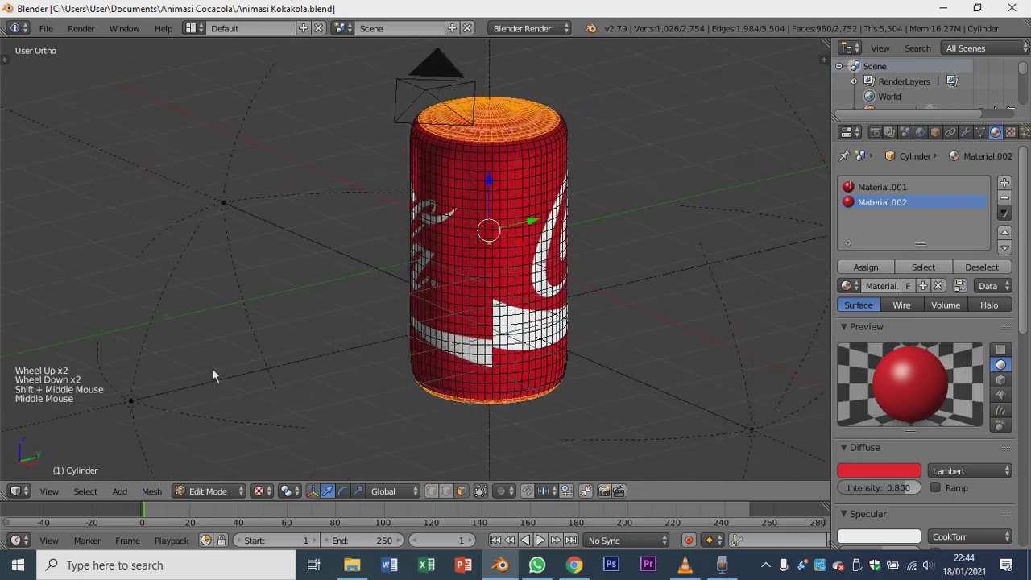
Increase the font size of the Screencast Keys display and hide the properties region.
key("n")
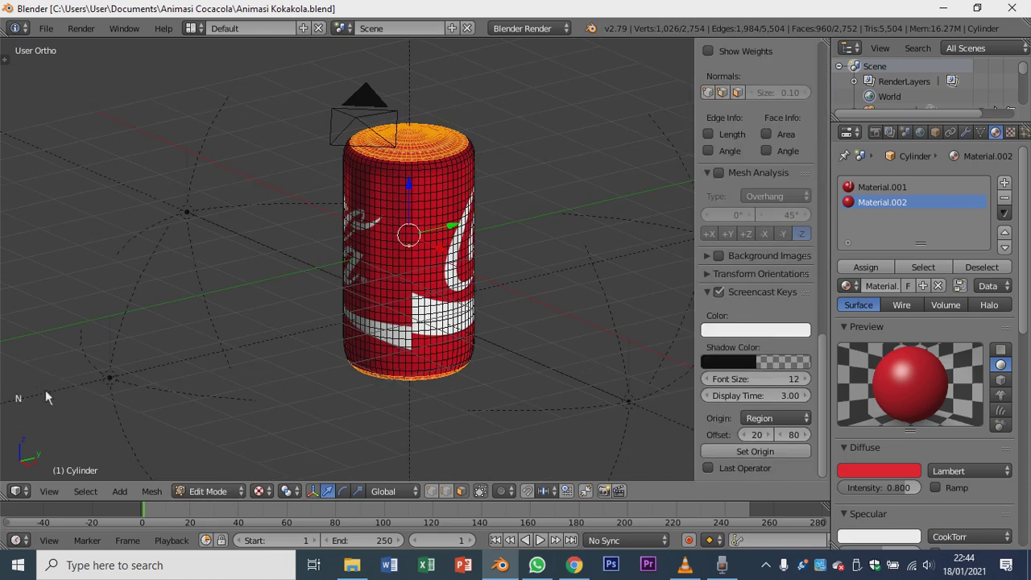
scroll(771, 340, "down", 1)
left_click_drag(819, 361, 816, 376)
left_click_drag(751, 381, 775, 378)
scroll(765, 378, "down", 2)
scroll(756, 374, "up", 1)
scroll(756, 375, "down", 1)
key("n")
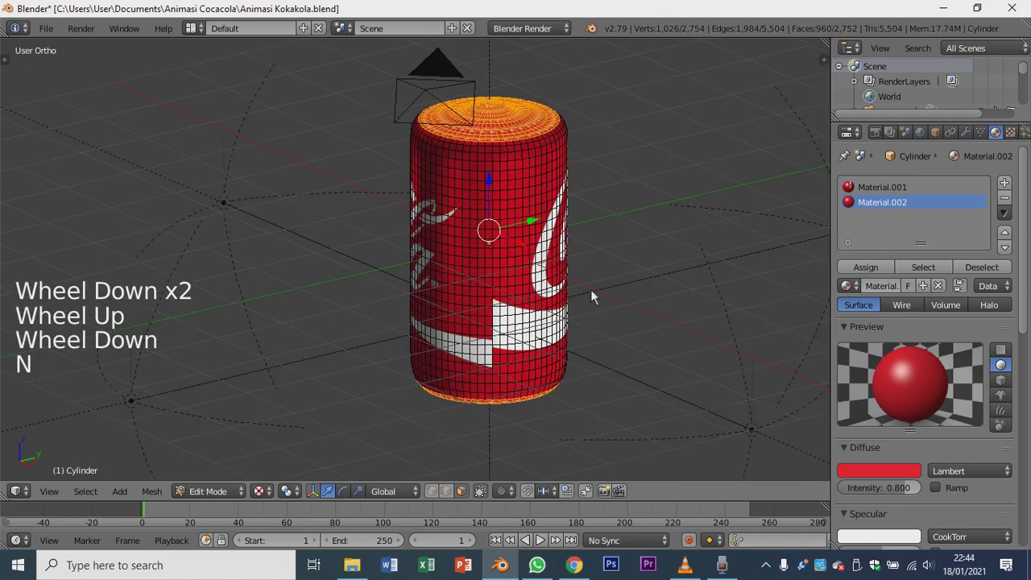
Switch the can's cylinder from Edit Mode to Object Mode.
scroll(591, 290, "down", 4)
mouse_move(570, 300)
middle_mouse_down()
mouse_move(691, 315)
mouse_move(593, 331)
mouse_move(577, 312)
mouse_move(519, 297)
mouse_move(493, 306)
mouse_move(557, 326)
mouse_move(495, 329)
mouse_move(612, 320)
mouse_move(568, 329)
mouse_move(661, 339)
mouse_move(527, 329)
mouse_move(638, 323)
mouse_move(540, 286)
mouse_move(573, 313)
middle_mouse_up()
scroll(661, 339, "up", 3)
scroll(660, 338, "down", 1)
middle_click_drag(574, 313, 605, 329)
key("Tab")
Examine the Coca-Cola label around the can from several sides.
middle_click_drag(508, 322, 389, 360)
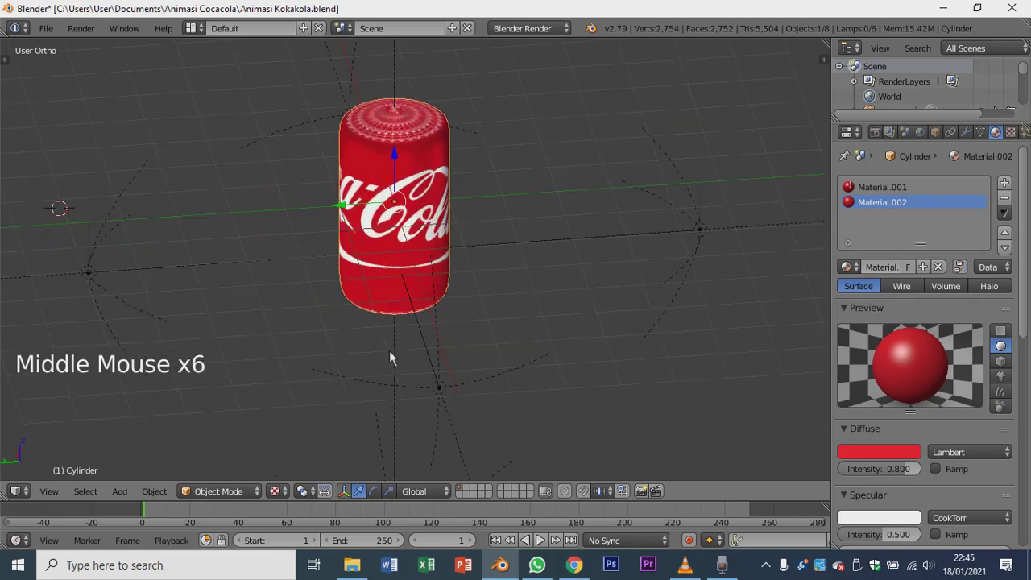
middle_click_drag(427, 303, 475, 291)
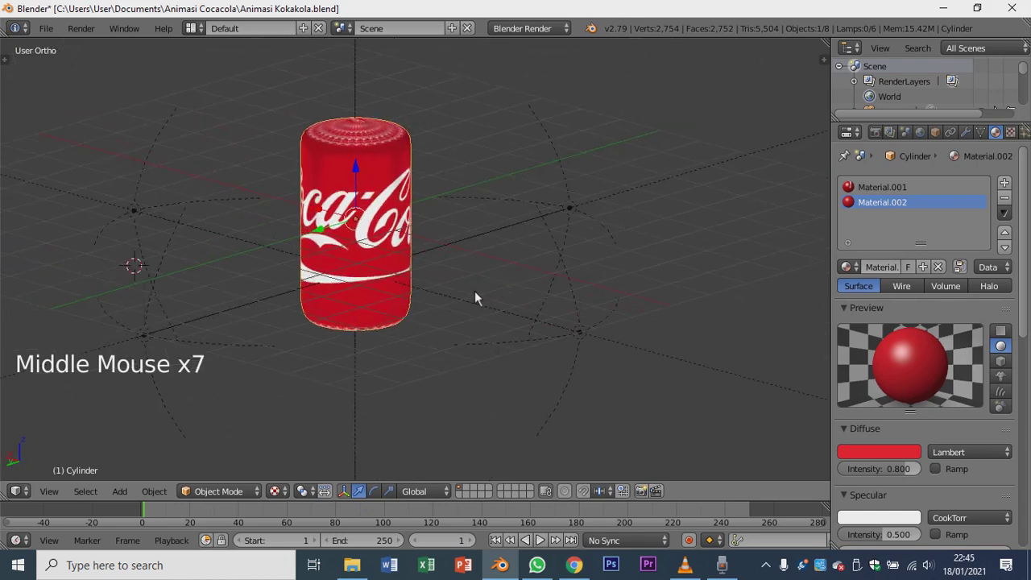
middle_click_drag(407, 304, 461, 317)
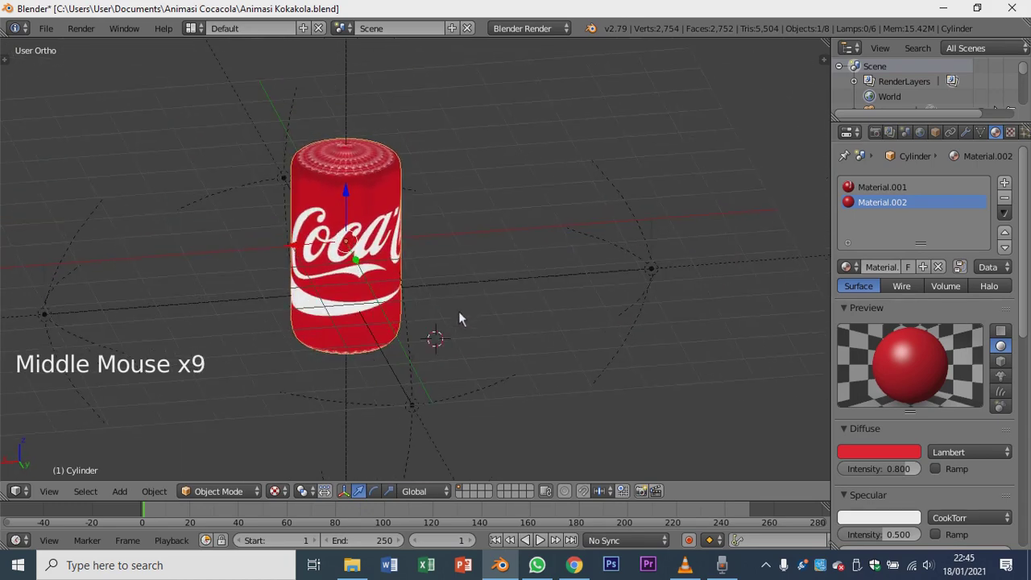
middle_click_drag(368, 316, 441, 322)
scroll(428, 282, "up", 1)
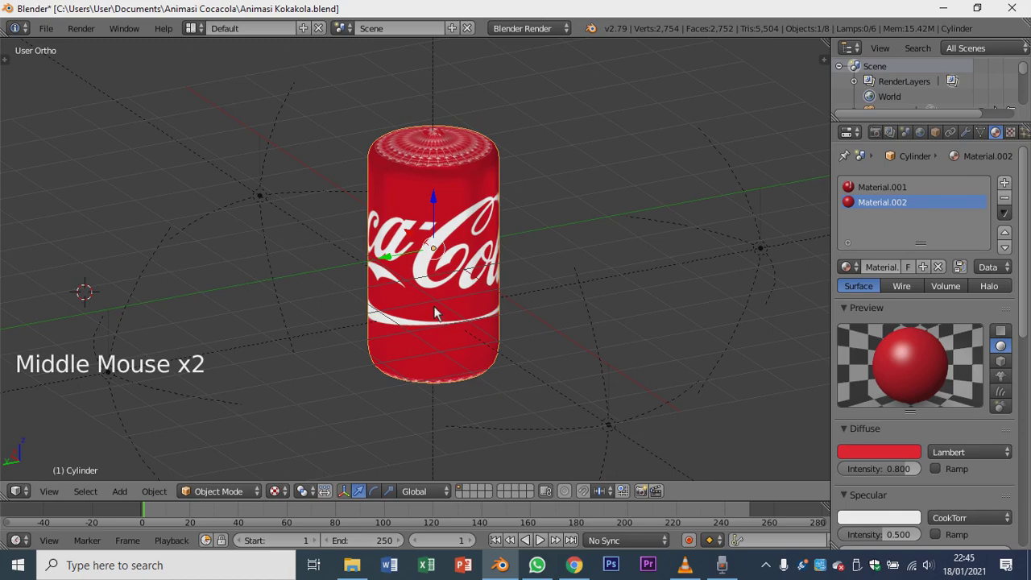
middle_click_drag(435, 304, 402, 321)
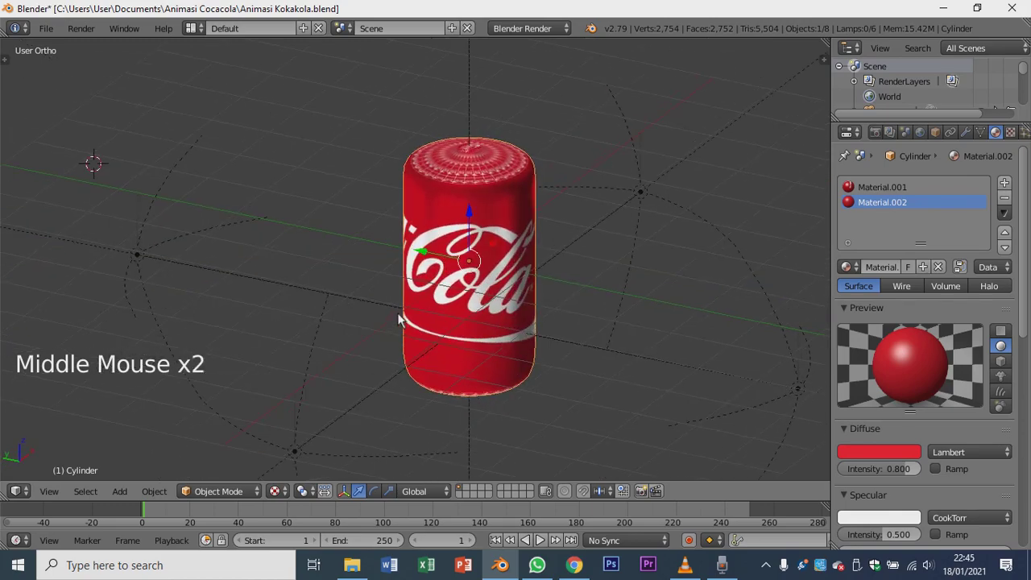
Try to place the 3D cursor at the lower end of the can from angled views.
left_click(469, 322)
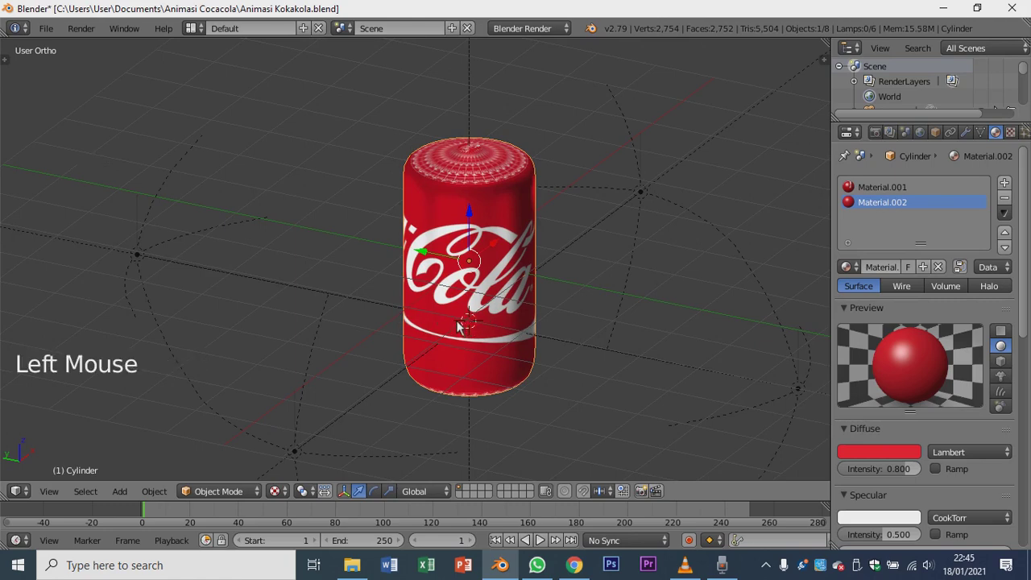
middle_click_drag(461, 328, 431, 326)
left_click(456, 330)
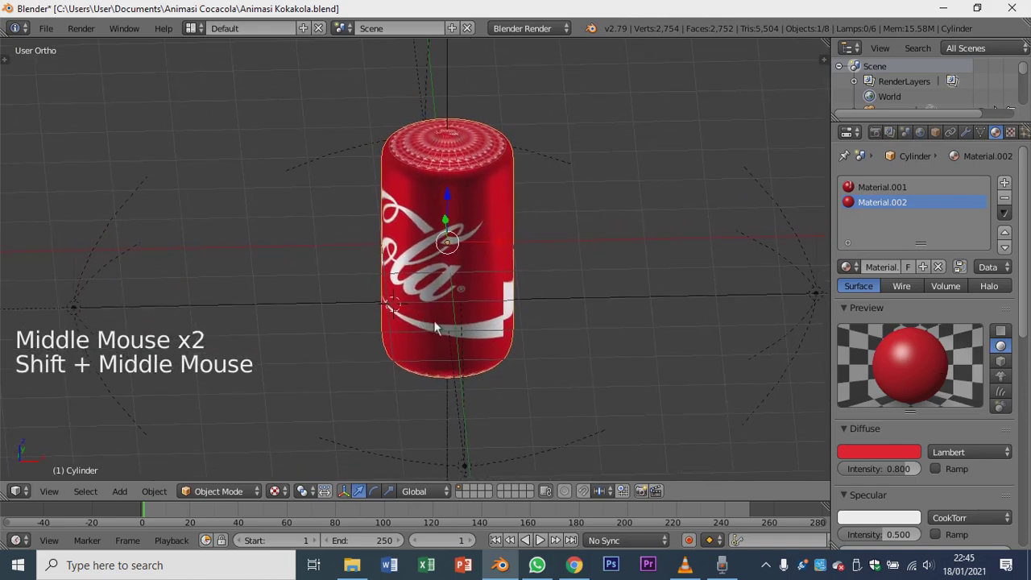
left_click(441, 300)
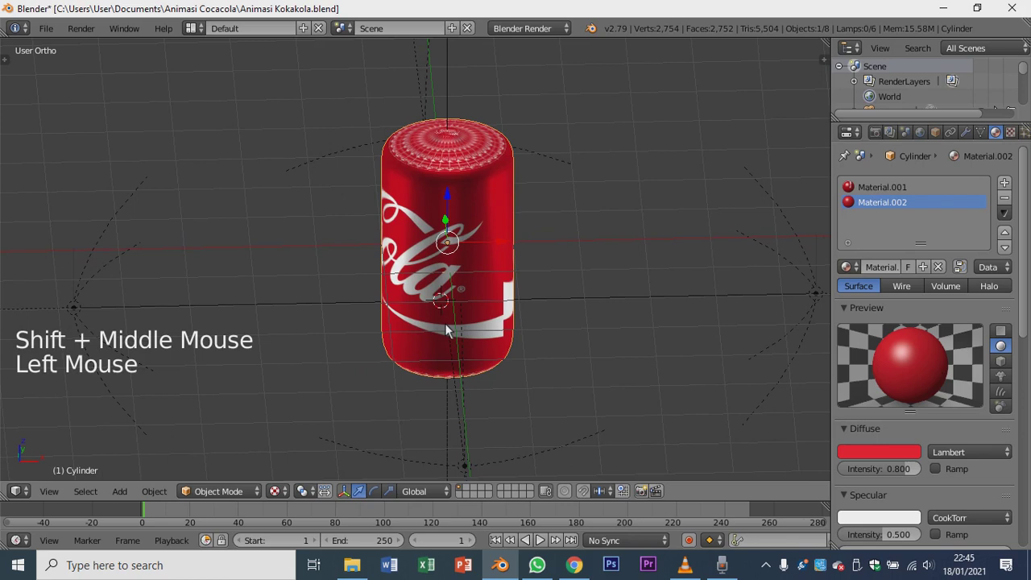
left_click(442, 311)
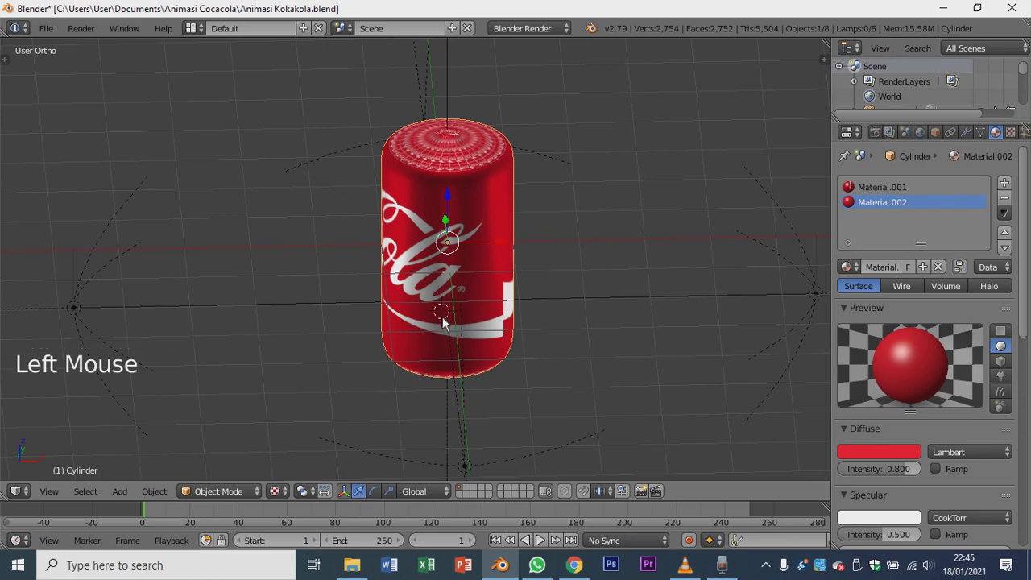
left_click(441, 323)
left_click(441, 337)
scroll(444, 342, "up", 1)
middle_click_drag(444, 343, 431, 302, "shift")
left_click(437, 315)
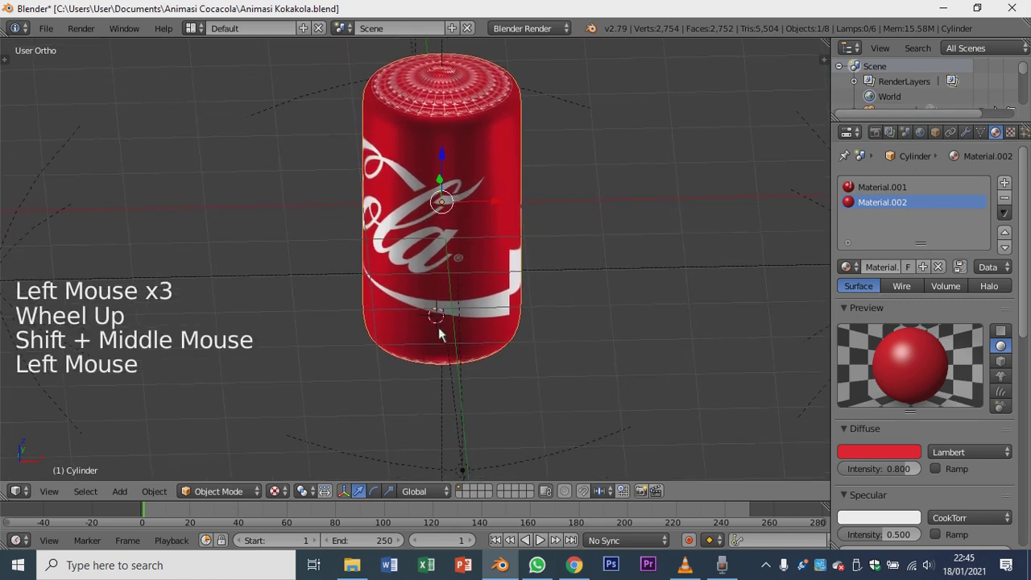
left_click(438, 329)
left_click(439, 328)
left_click(437, 328)
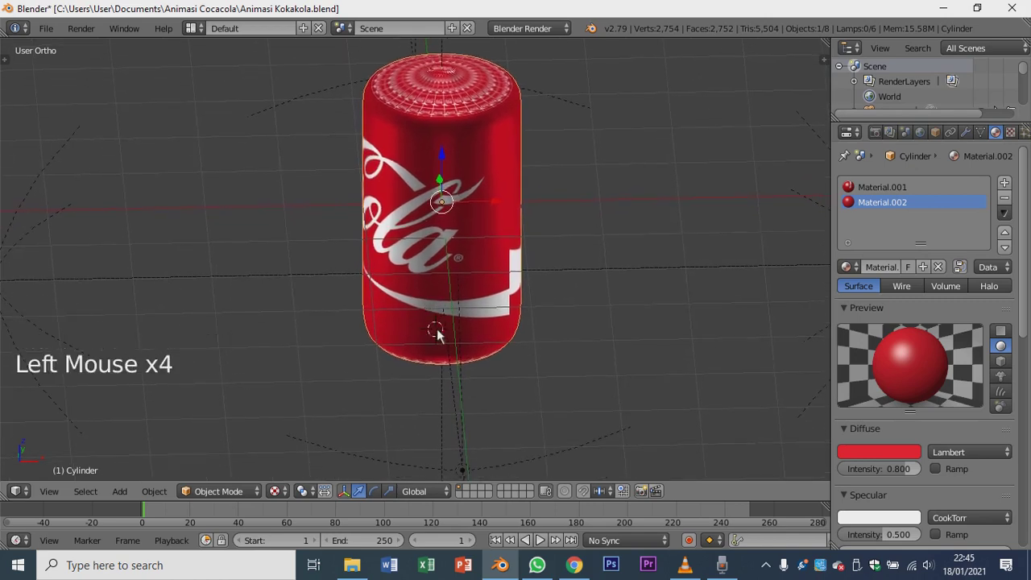
left_click(436, 323)
middle_click_drag(436, 323, 449, 296)
left_click(439, 342)
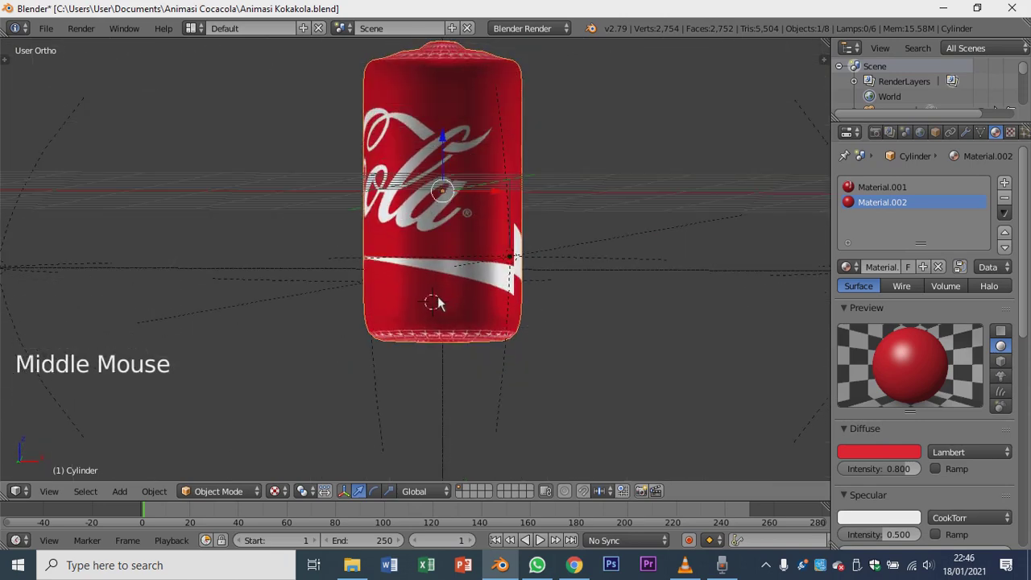
Set the viewport to the back orthographic view of the can, comparing it with the left and front views.
left_click(53, 494)
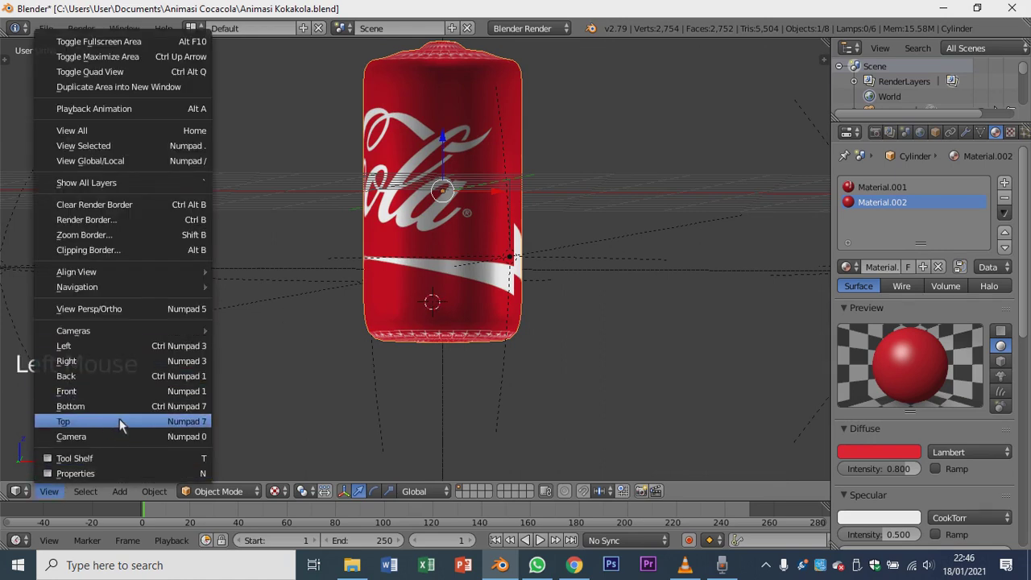
left_click(163, 378)
scroll(274, 362, "down", 3)
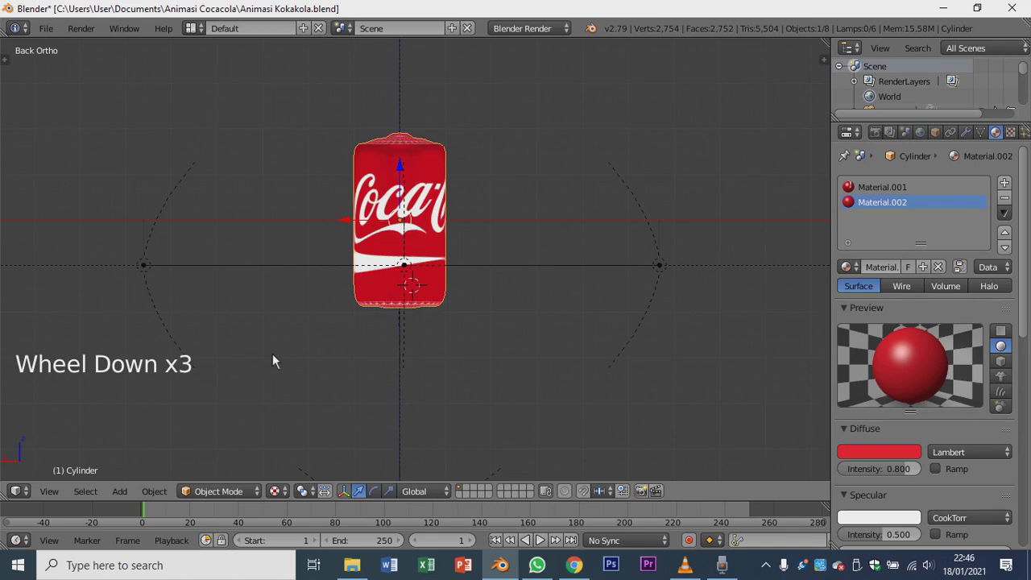
key("ctrl+KP_3")
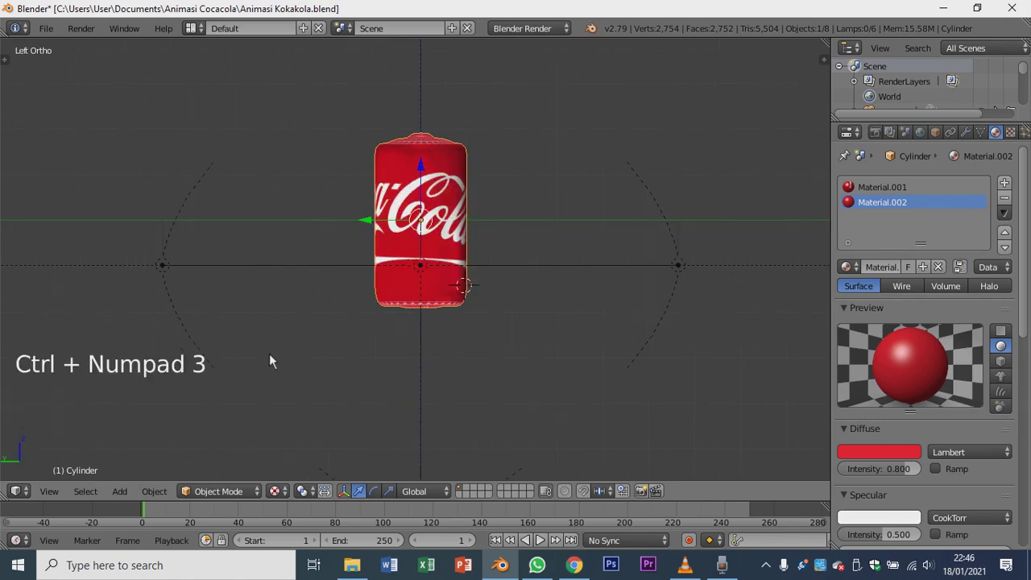
key("KP_1")
key("ctrl+KP_1")
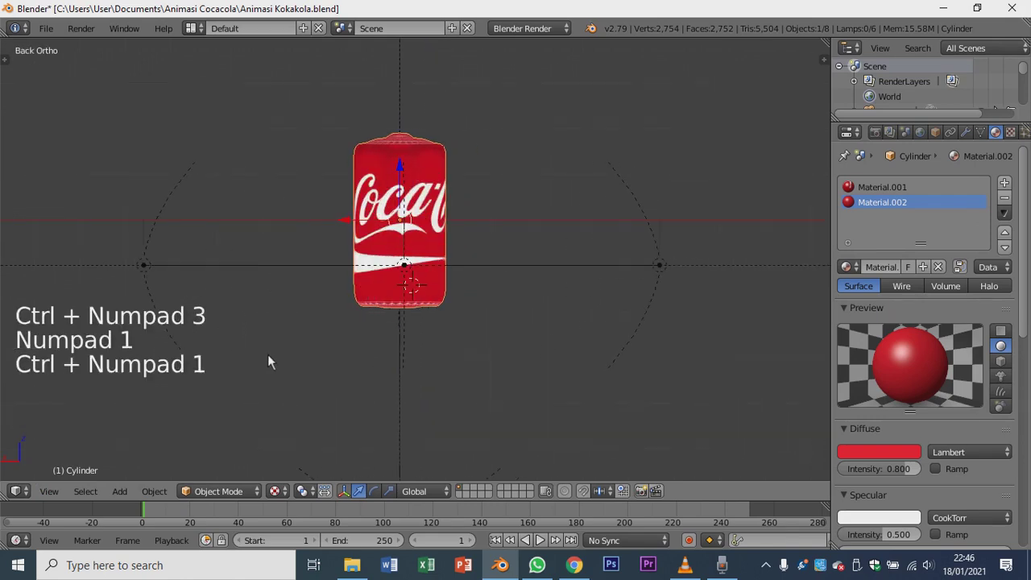
scroll(269, 356, "up", 3)
scroll(269, 355, "down", 2)
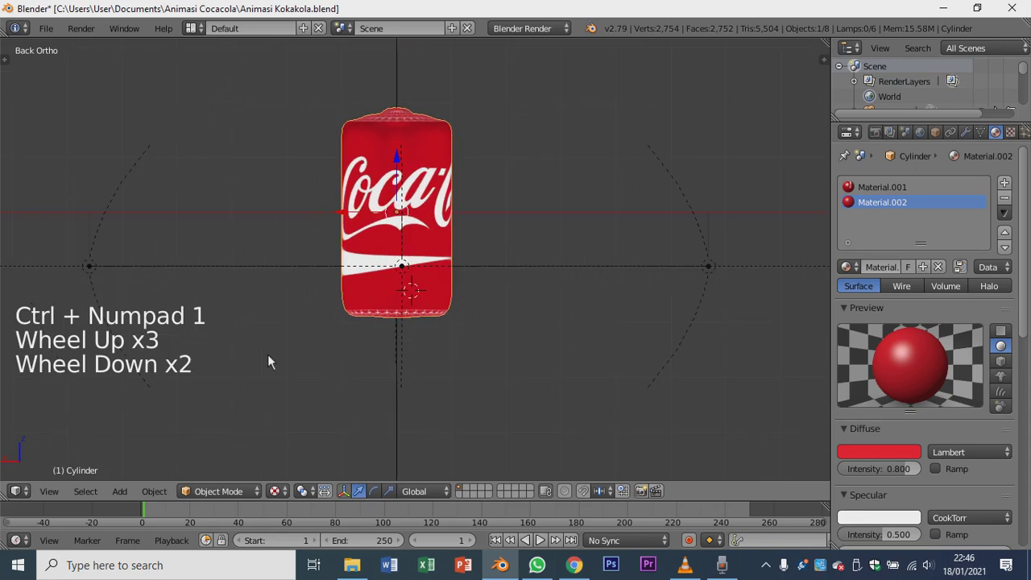
key("KP_1")
key("ctrl+KP_1")
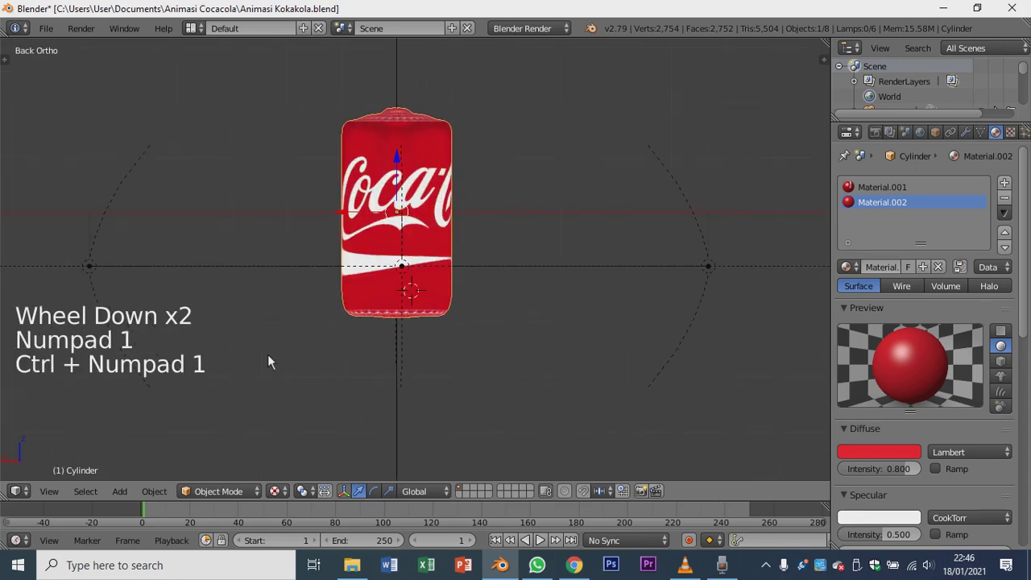
Place the 3D cursor at the centre of the can's bottom edge in the back view.
scroll(270, 350, "up", 2)
middle_click_drag(285, 345, 312, 375, "shift")
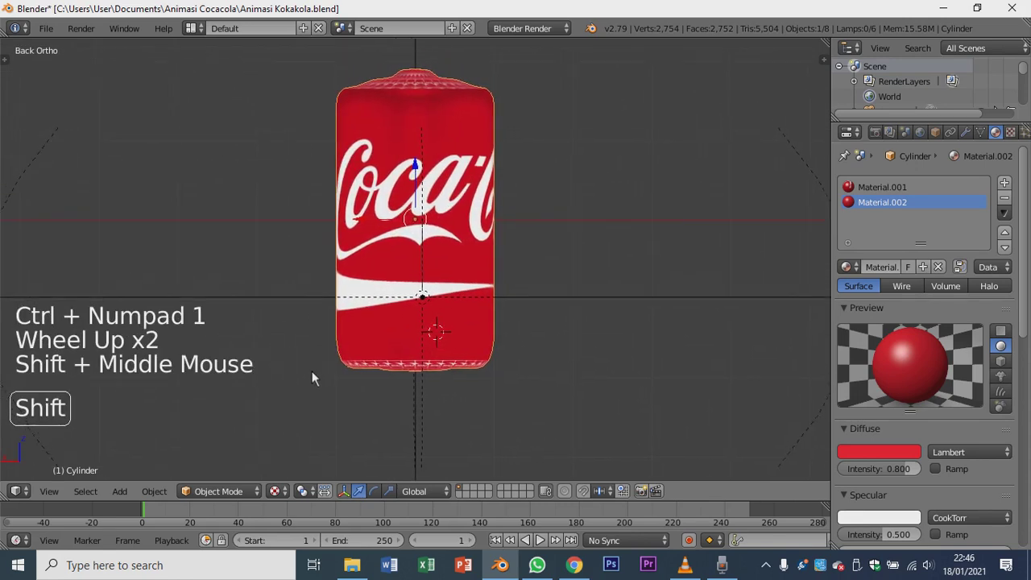
left_click(415, 377)
left_click(415, 377)
left_click(415, 376)
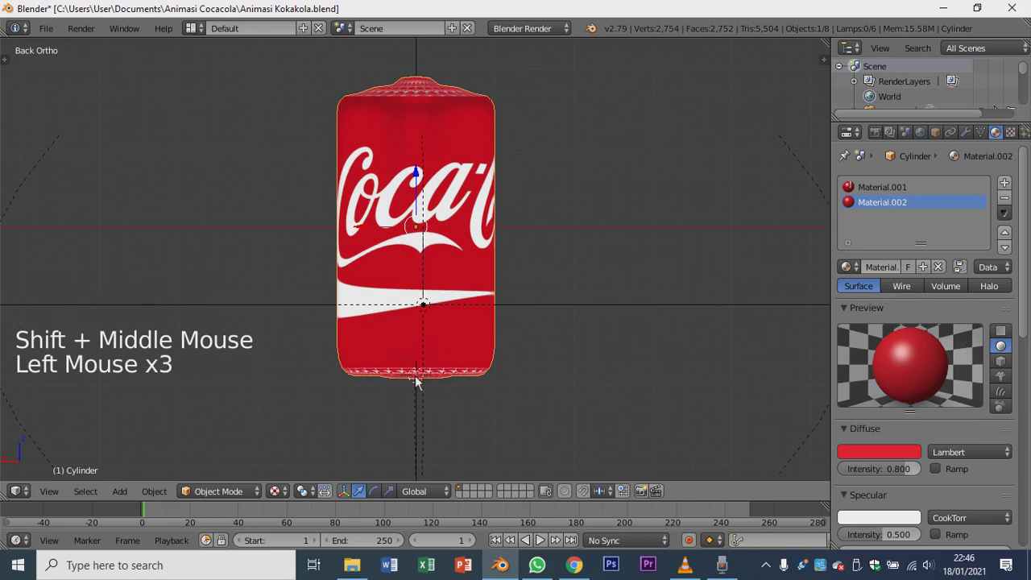
scroll(412, 377, "up", 1)
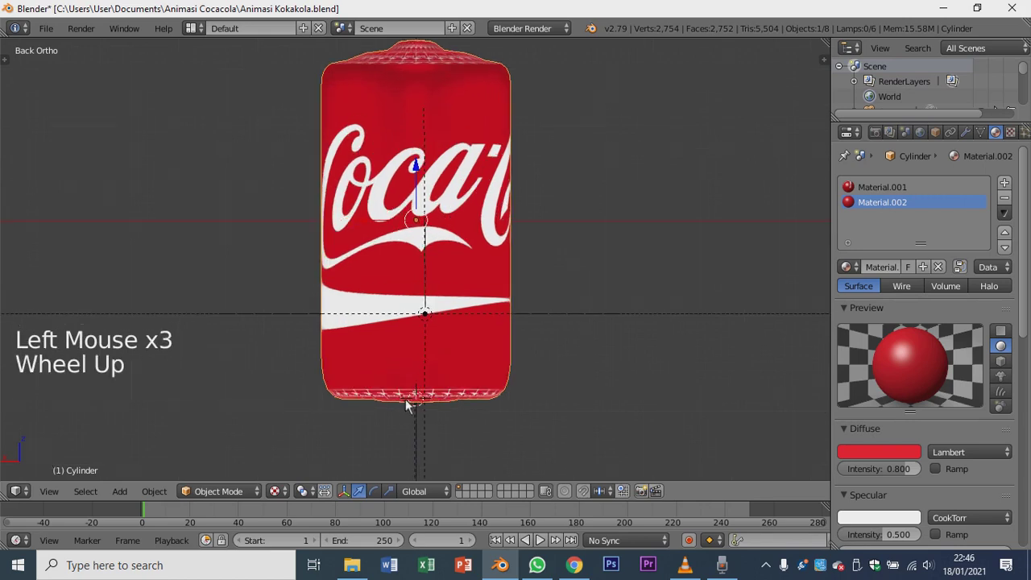
Place the 3D cursor at the can's bottom edge in the back view and at the can's centre in the top view.
left_click(407, 396)
left_click(408, 397)
left_click(407, 398)
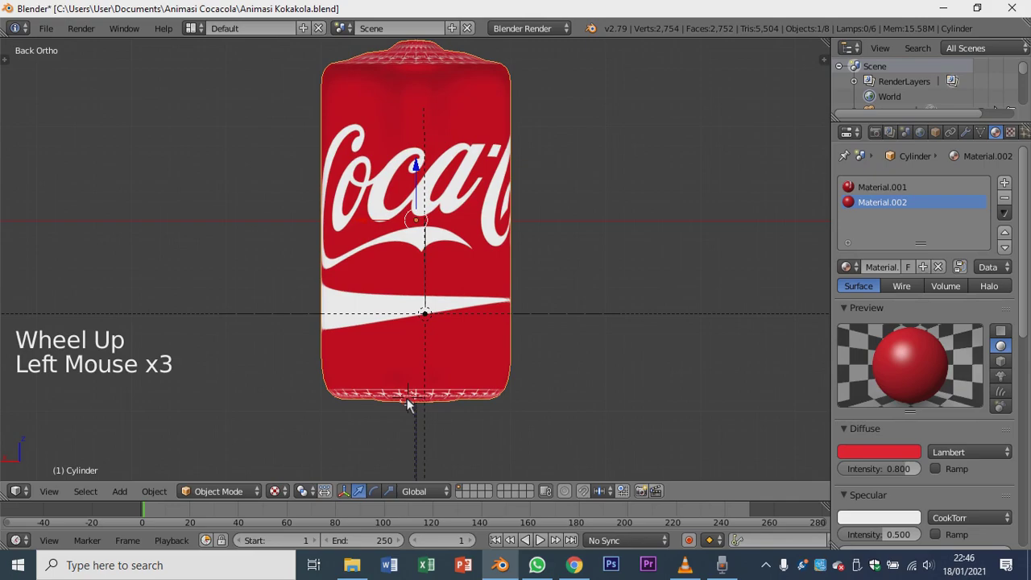
key("KP_7")
scroll(413, 296, "up", 7)
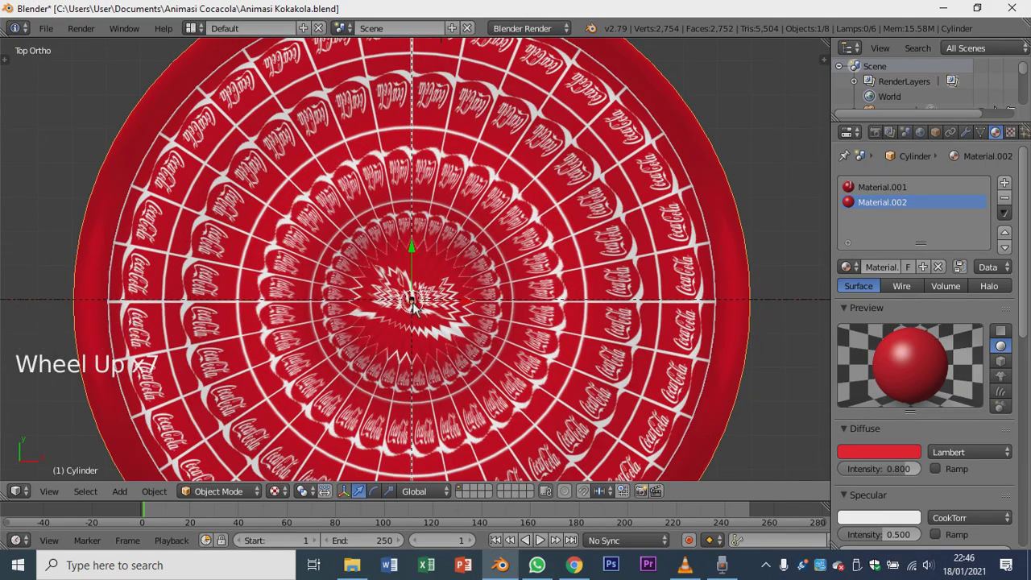
left_click(412, 301)
left_click(412, 303)
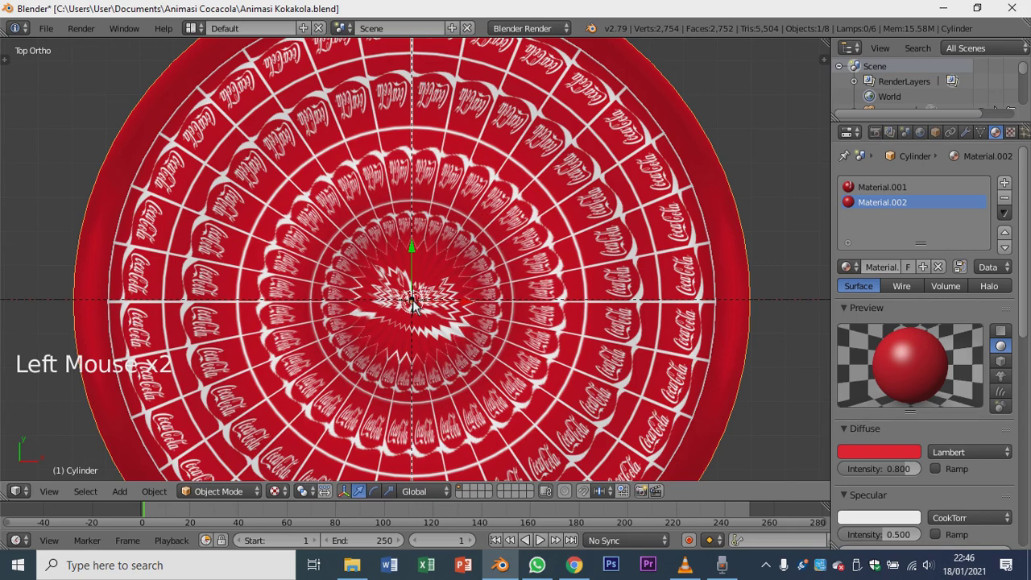
Place the 3D cursor at the middle of the can's bottom edge in the front orthographic view.
key("KP_1")
scroll(411, 326, "down", 10)
scroll(411, 326, "up", 4)
middle_click_drag(411, 325, 421, 249, "shift")
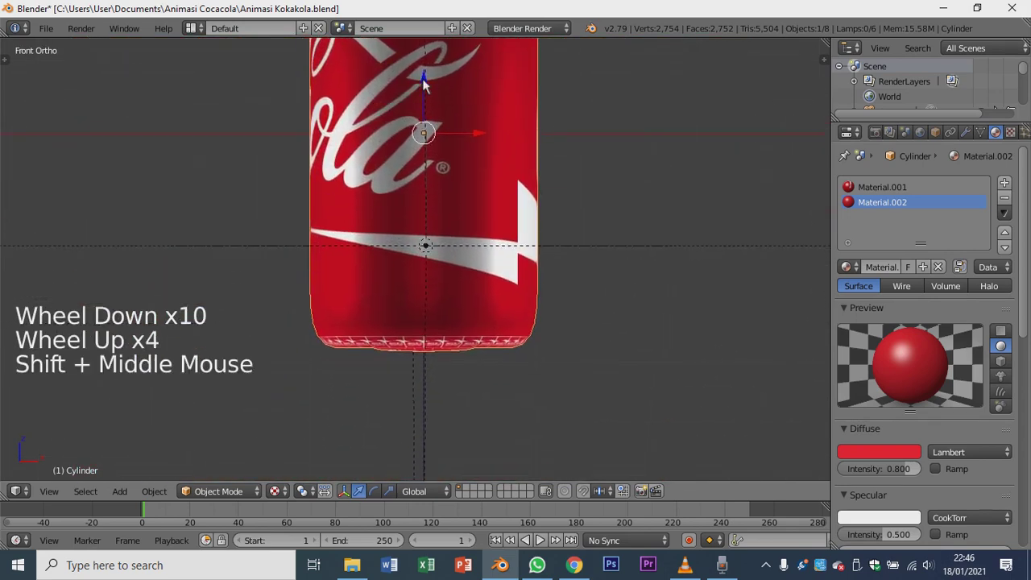
left_click(423, 355)
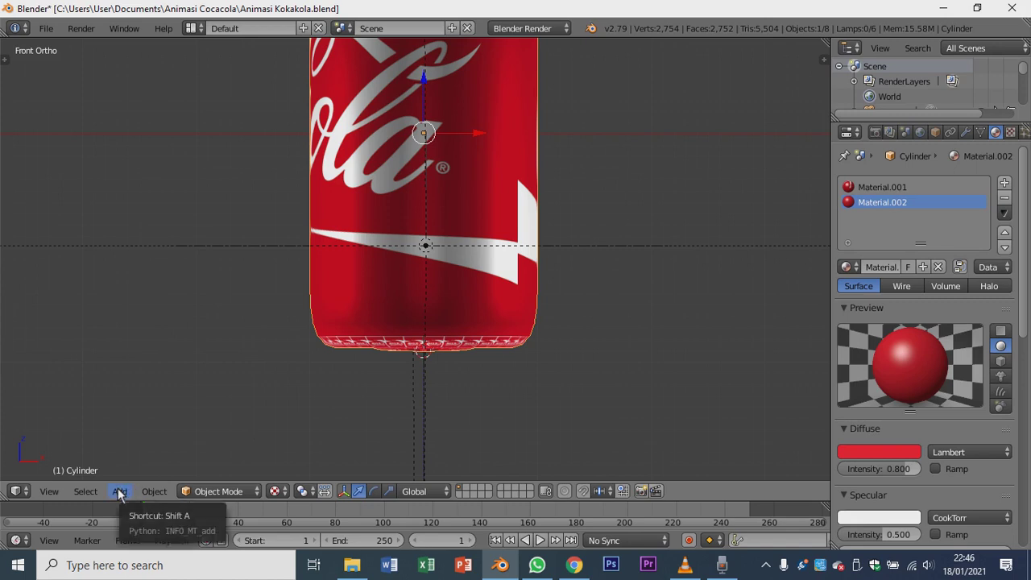
Add a Single Bone armature at the 3D cursor at the can's base.
left_click(119, 492)
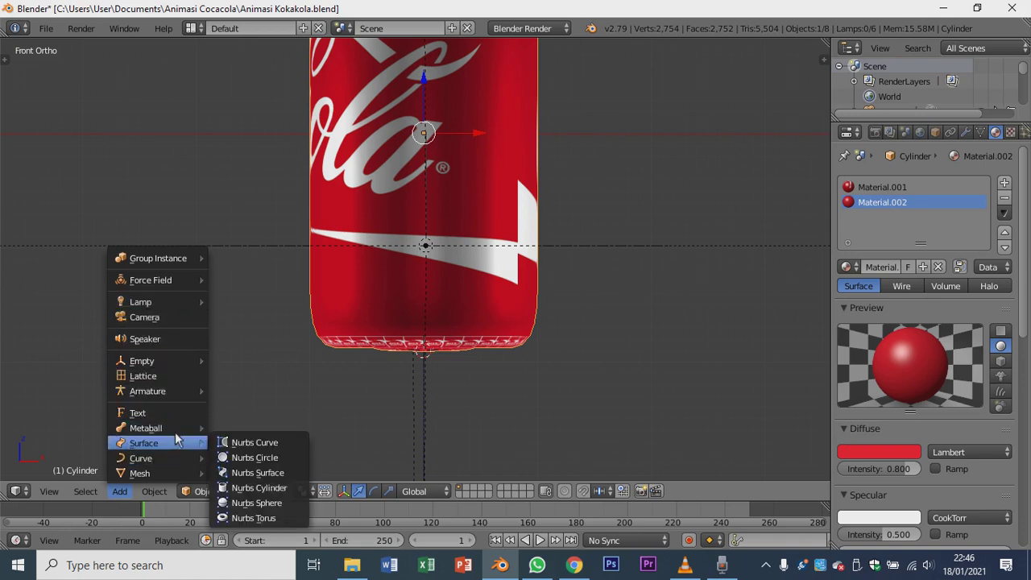
mouse_move(192, 394)
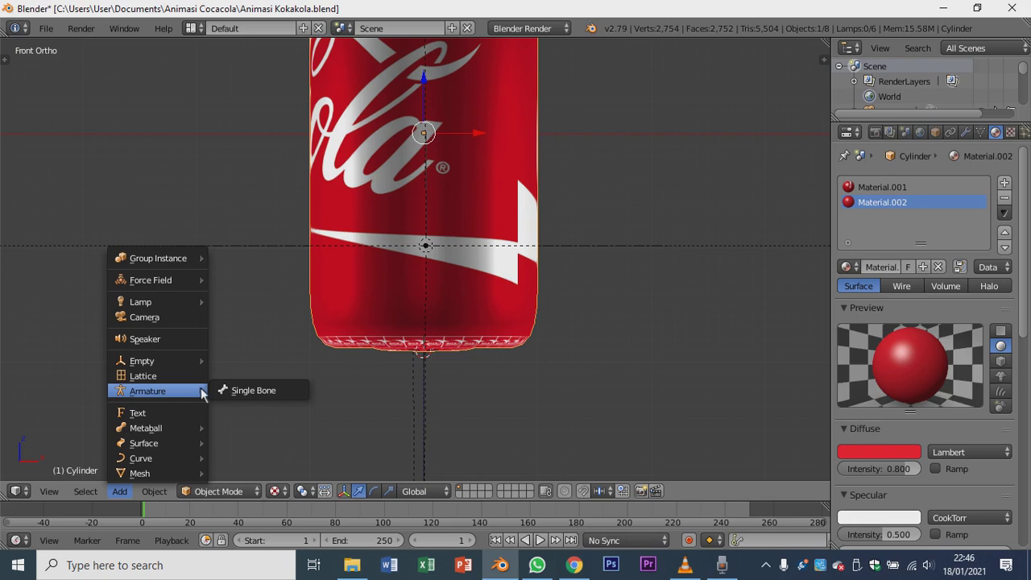
left_click(243, 392)
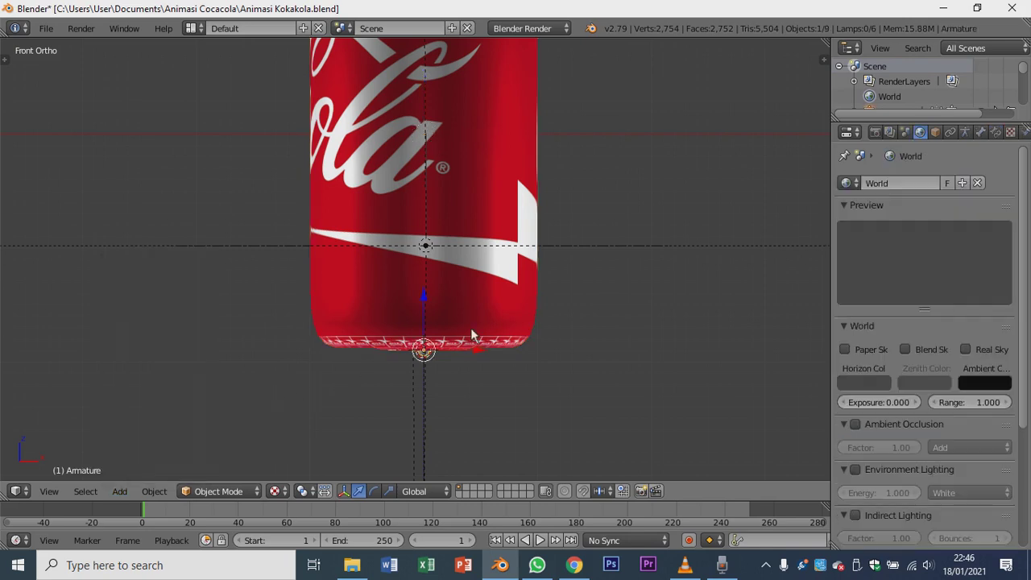
Examine the new armature's placement at the can's base in the front view, both close up and with the whole can.
scroll(471, 332, "down", 2)
scroll(471, 332, "up", 4)
middle_click_drag(433, 363, 420, 349, "shift")
scroll(420, 348, "up", 3)
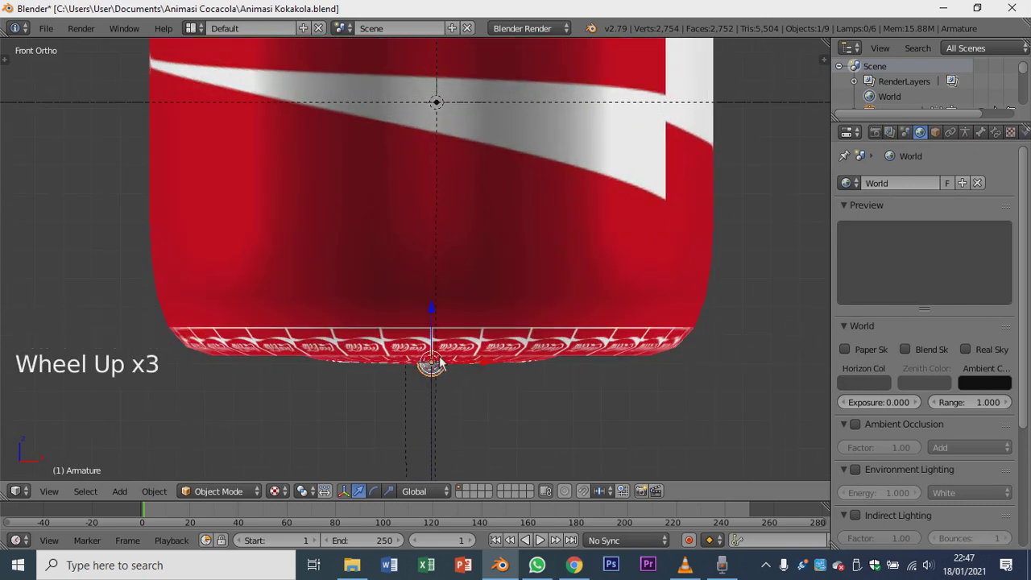
scroll(439, 362, "down", 2)
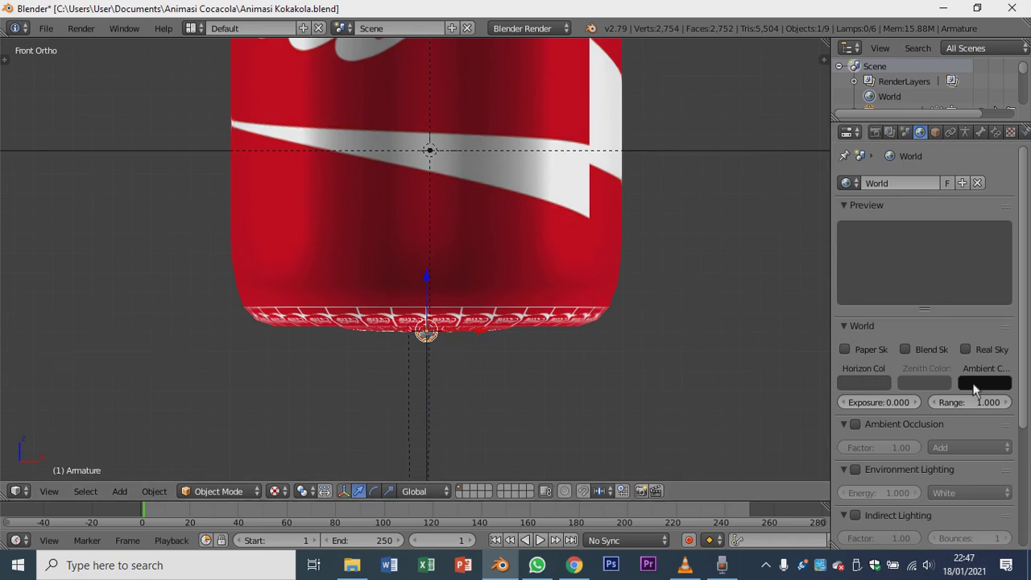
scroll(960, 386, "down", 3)
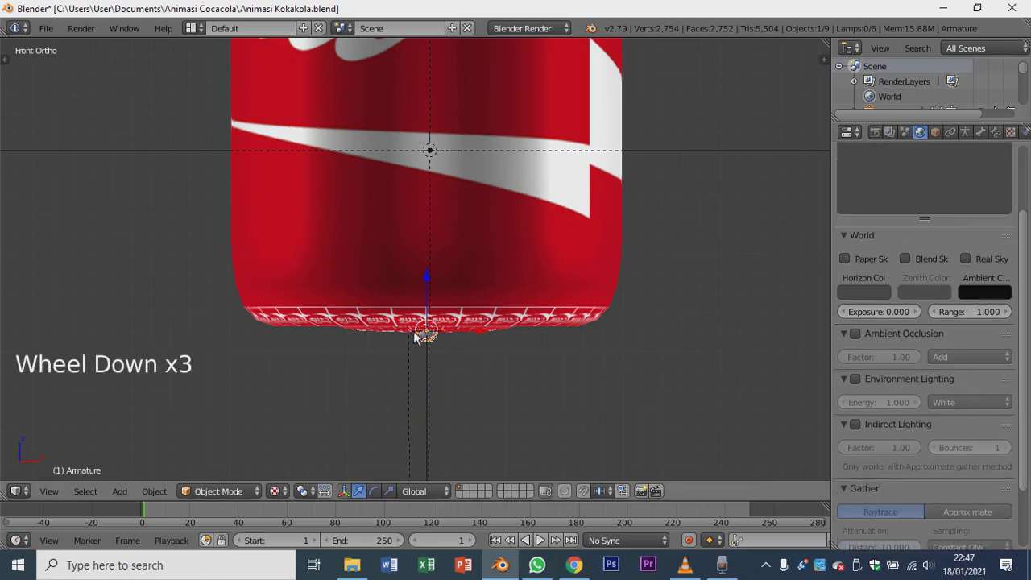
scroll(484, 337, "down", 2)
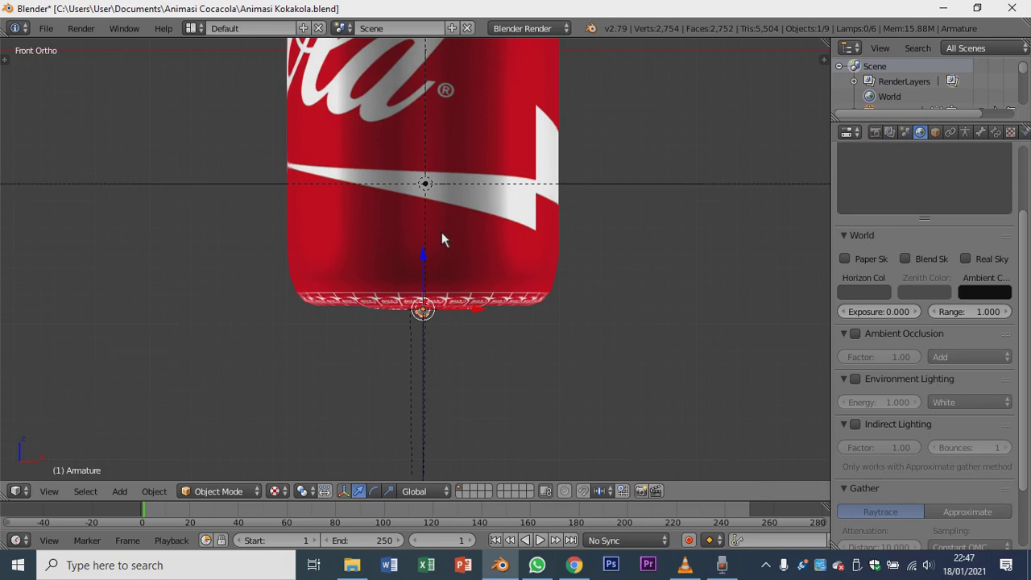
scroll(442, 232, "up", 1)
scroll(442, 233, "down", 5)
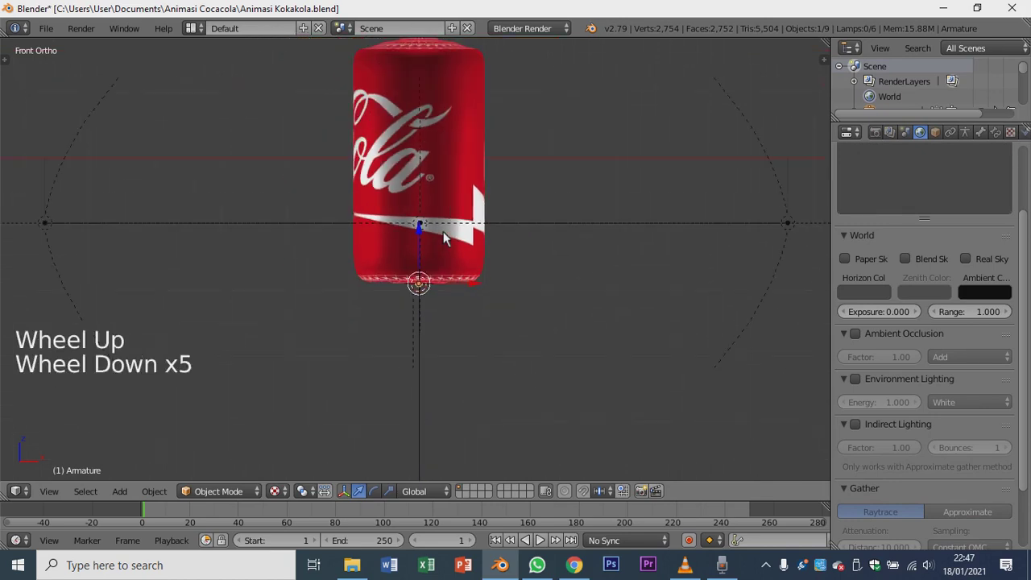
middle_click_drag(444, 231, 442, 267, "shift")
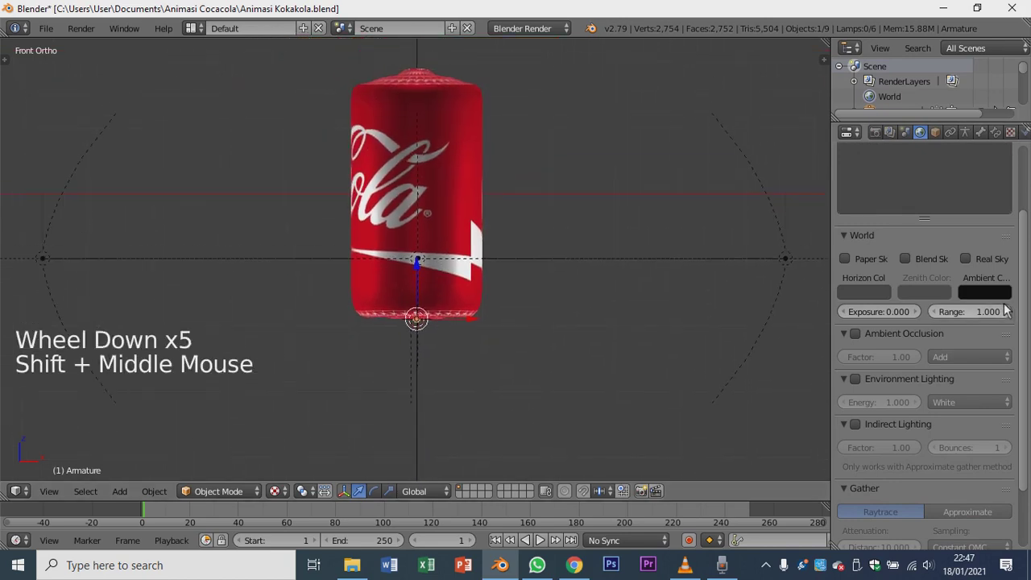
Enable X-Ray in the armature's display settings so the bone shows through the can.
left_click(983, 131)
left_click(966, 132)
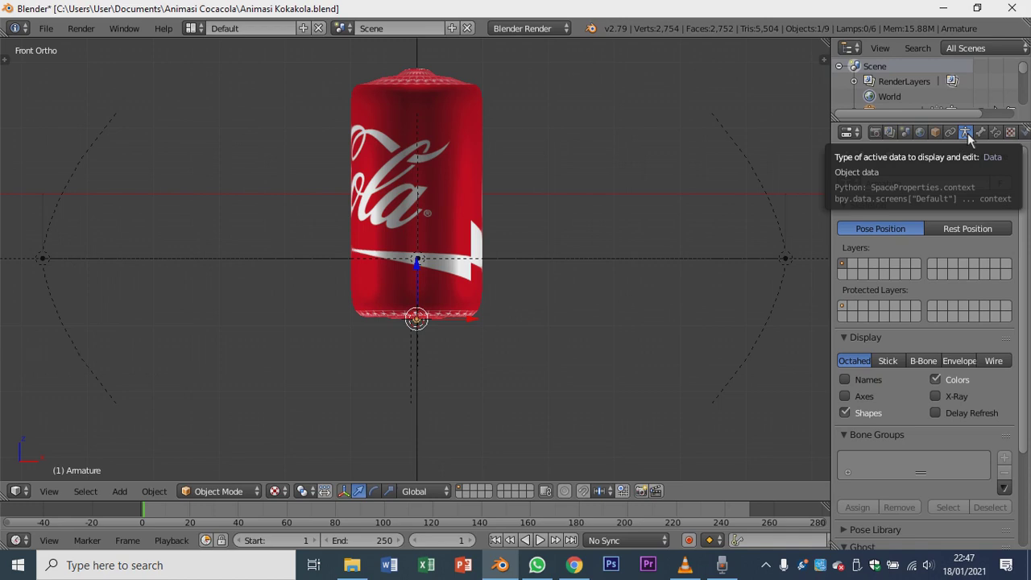
left_click(936, 395)
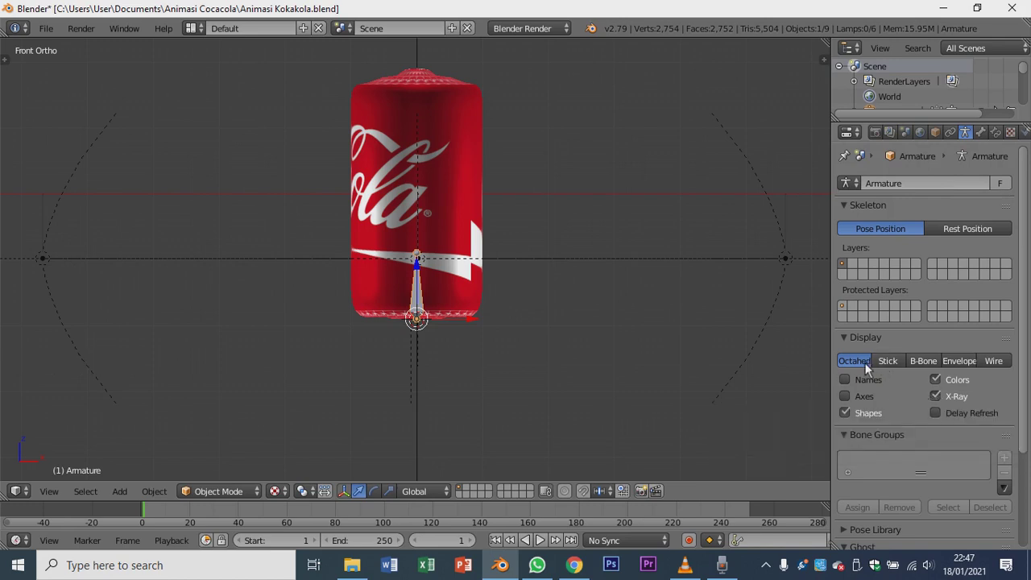
Try the Stick, B-Bone, Envelope and Wire display types on the armature and return to Octahedral.
left_click(892, 361)
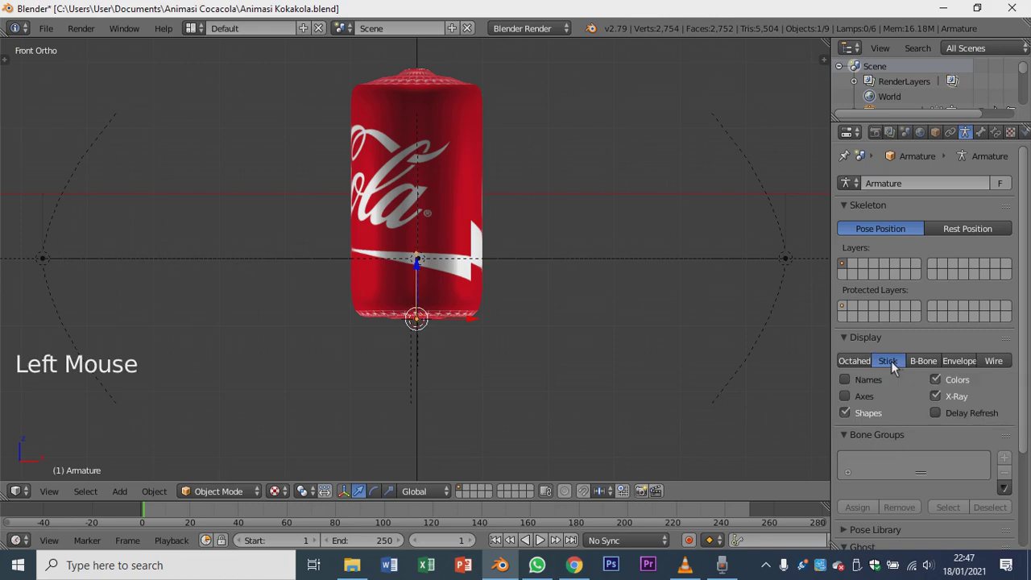
middle_click_drag(622, 371, 507, 411)
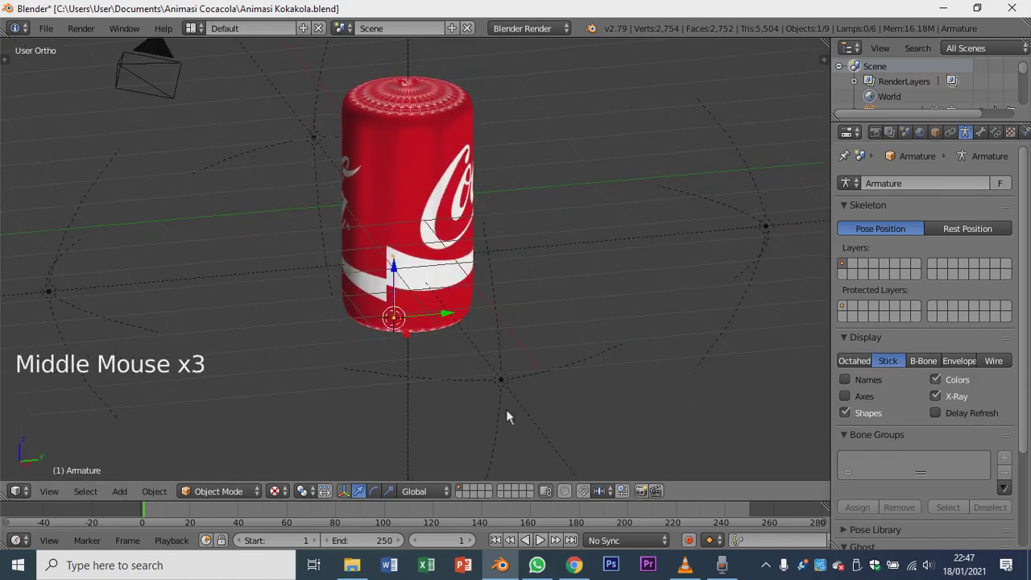
left_click(923, 361)
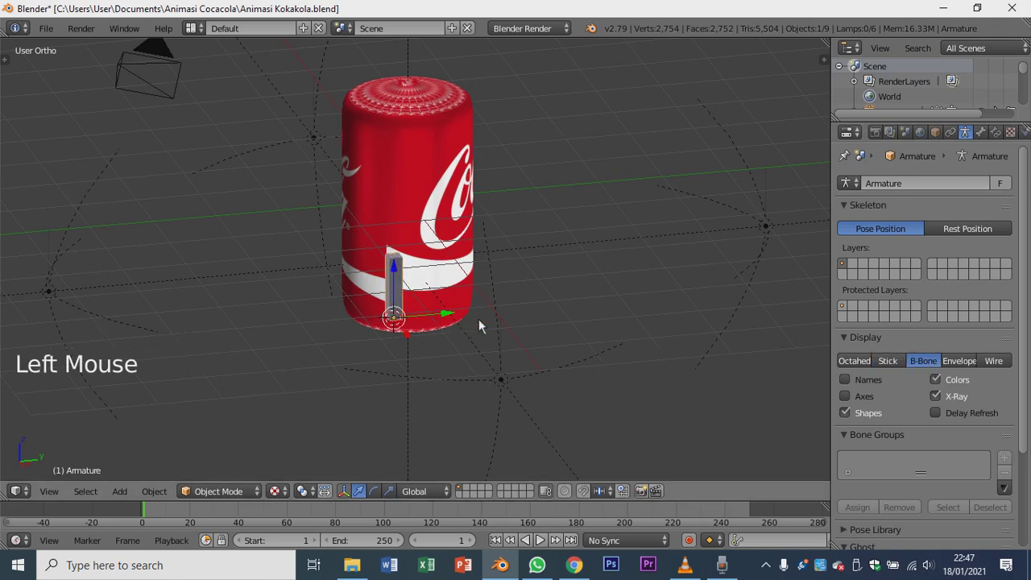
left_click(961, 361)
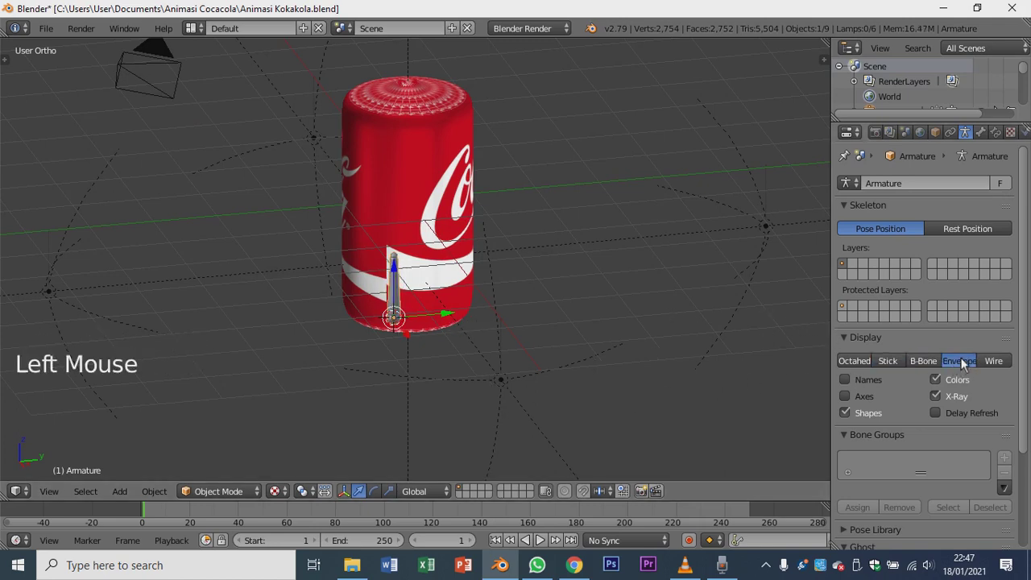
left_click(996, 362)
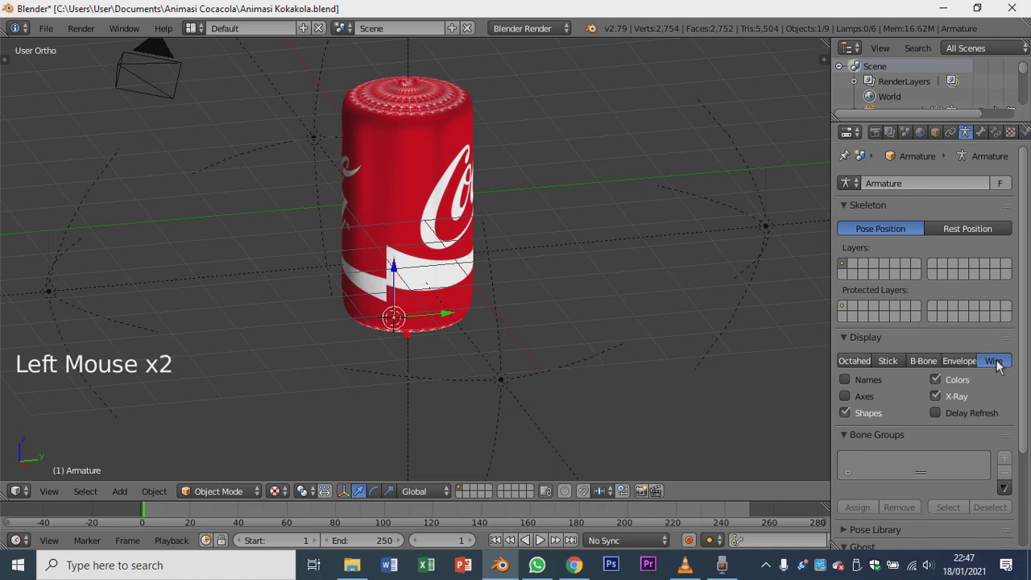
left_click(854, 363)
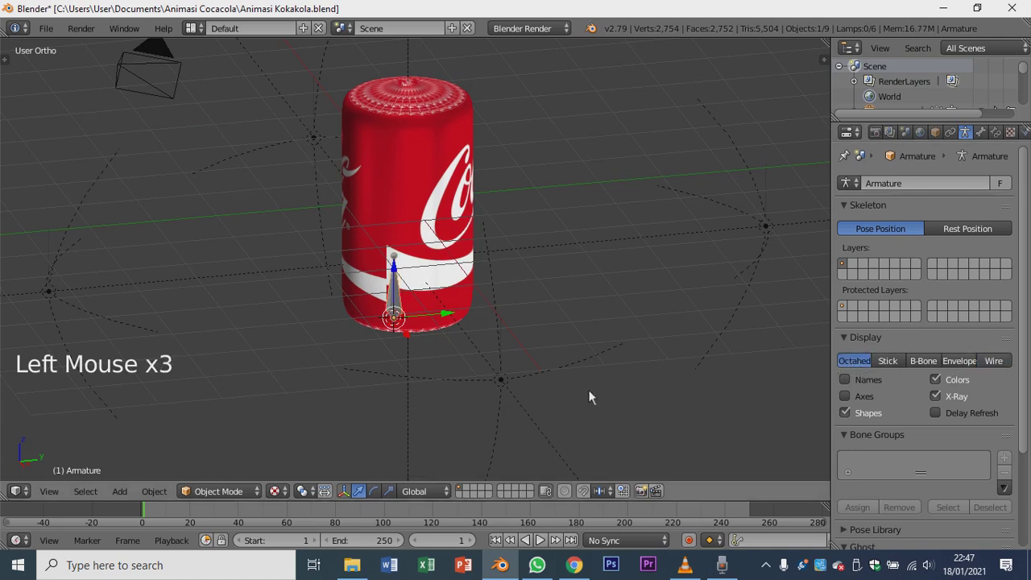
Move the armature along the Y axis to the centre of the can in the top orthographic view.
middle_click_drag(589, 390, 523, 371, "shift")
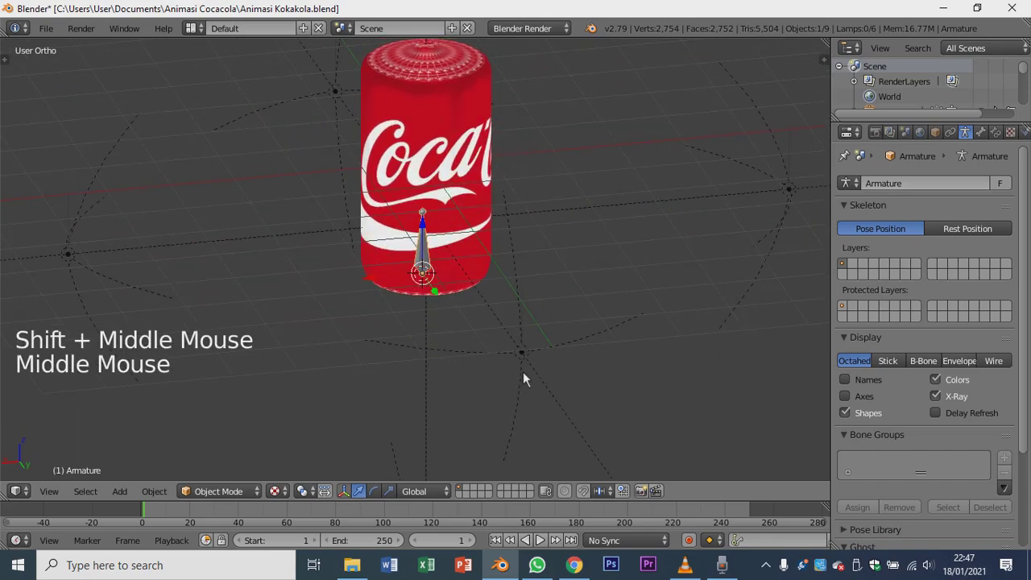
scroll(523, 372, "up", 3)
scroll(523, 370, "down", 5)
scroll(521, 370, "up", 6)
scroll(520, 370, "down", 3)
scroll(519, 370, "up", 3)
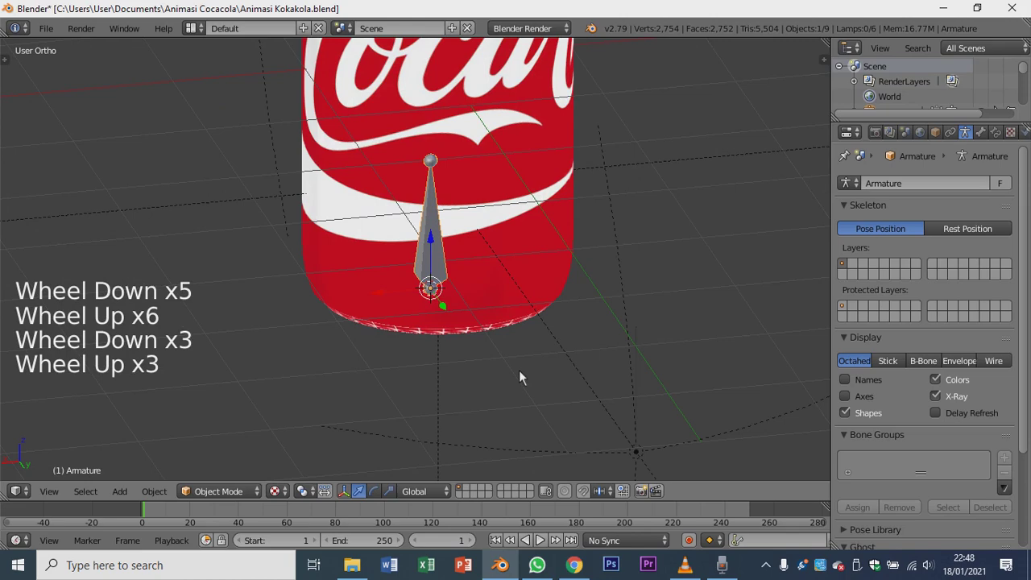
key("KP_7")
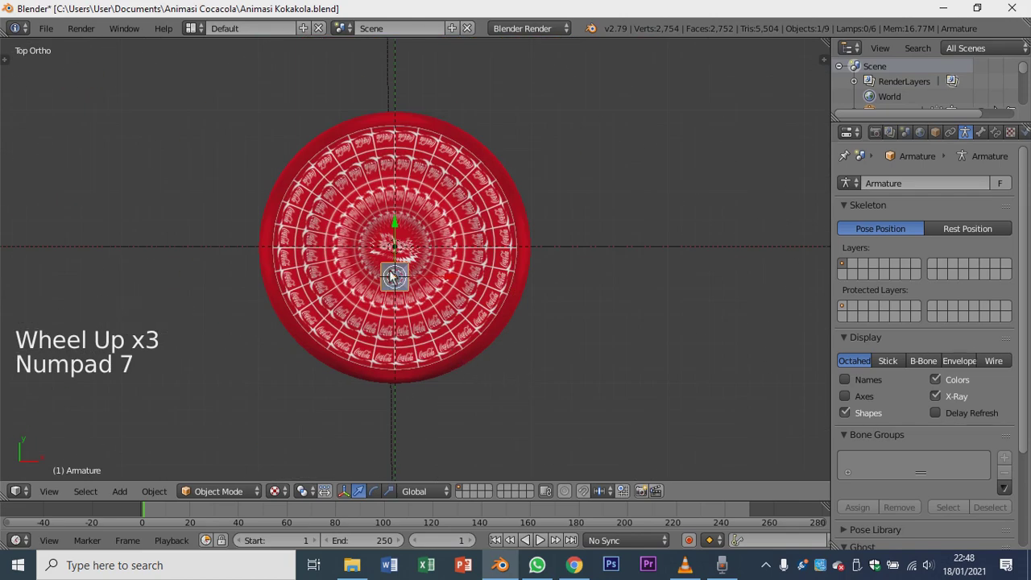
left_click(394, 226)
left_click_drag(395, 231, 393, 195)
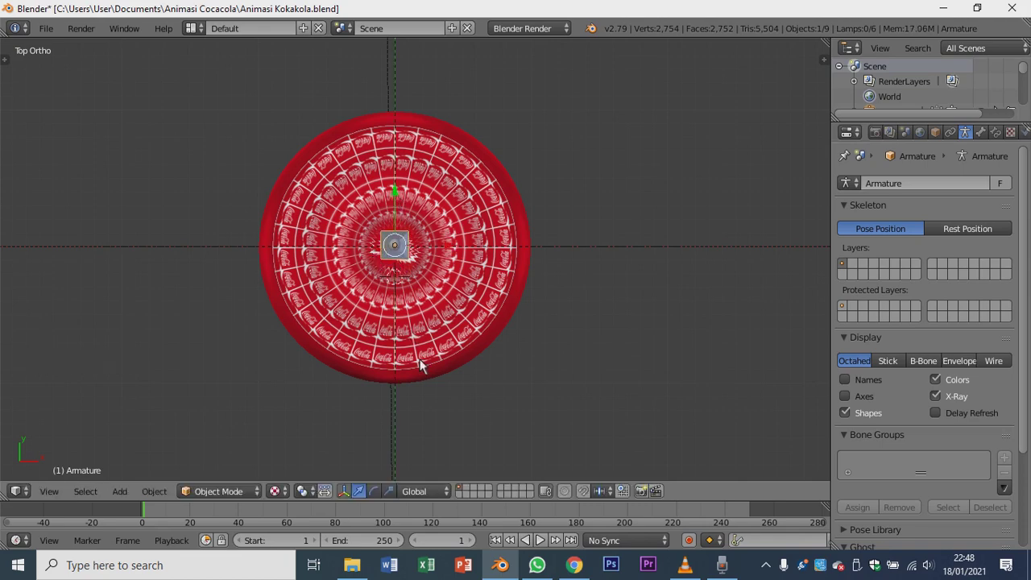
Examine the bone's position inside the can from an angled view.
middle_click_drag(287, 334, 448, 295)
scroll(419, 279, "down", 4)
scroll(502, 283, "down", 2)
scroll(473, 294, "up", 4)
scroll(476, 289, "down", 1)
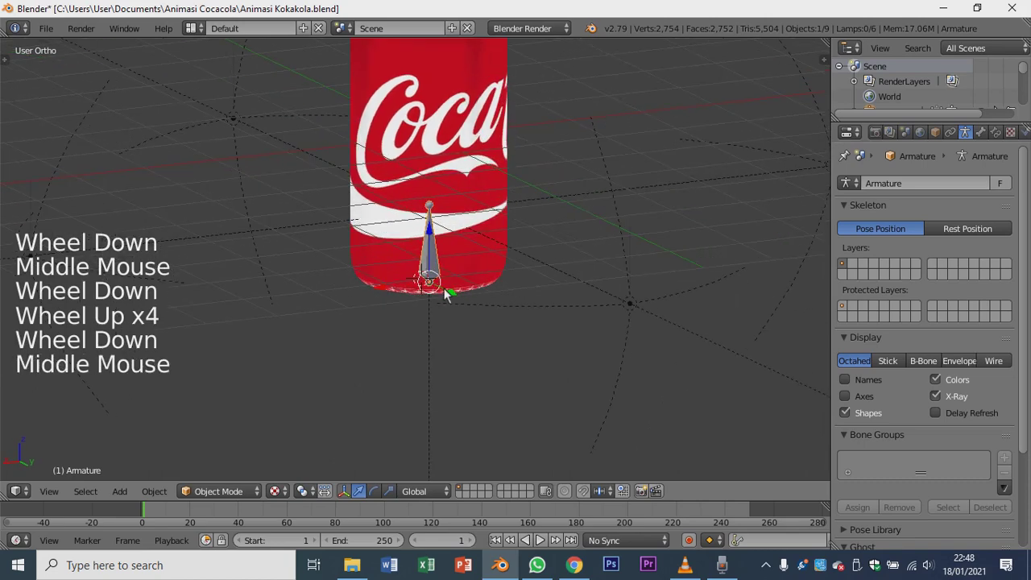
scroll(444, 288, "down", 3)
scroll(444, 288, "up", 2)
Scale the armature down uniformly in the front orthographic view to shorten the bone inside the can's lower part.
key("KP_1")
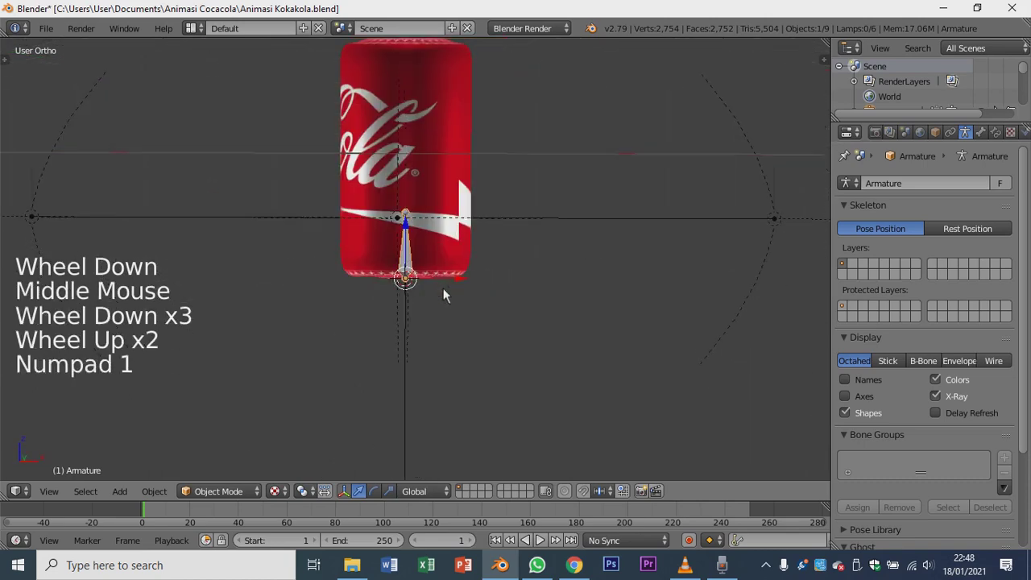
scroll(443, 289, "down", 1)
scroll(438, 286, "up", 1)
scroll(416, 270, "up", 3)
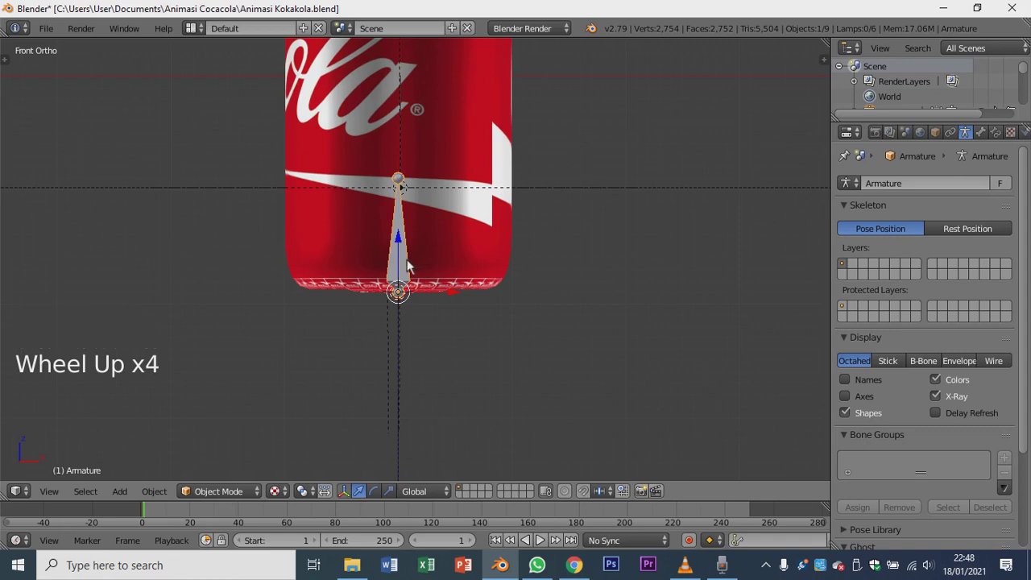
key("s")
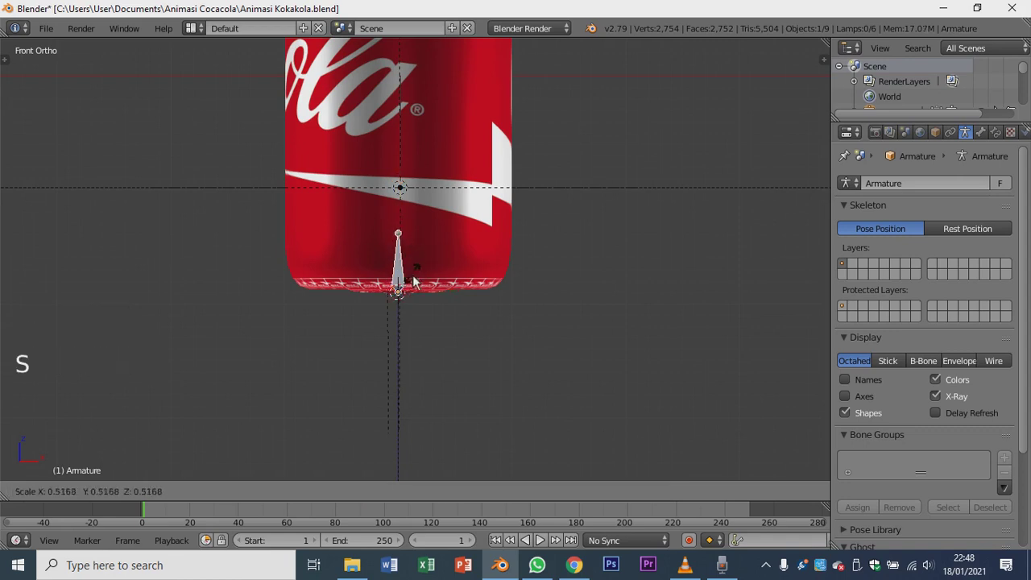
left_click(415, 264)
Scale the armature up uniformly twice, by about 1.13 and 1.15, so the bone's tip reaches the can's white stripe.
scroll(415, 263, "down", 3)
scroll(416, 267, "up", 1)
scroll(416, 268, "down", 2)
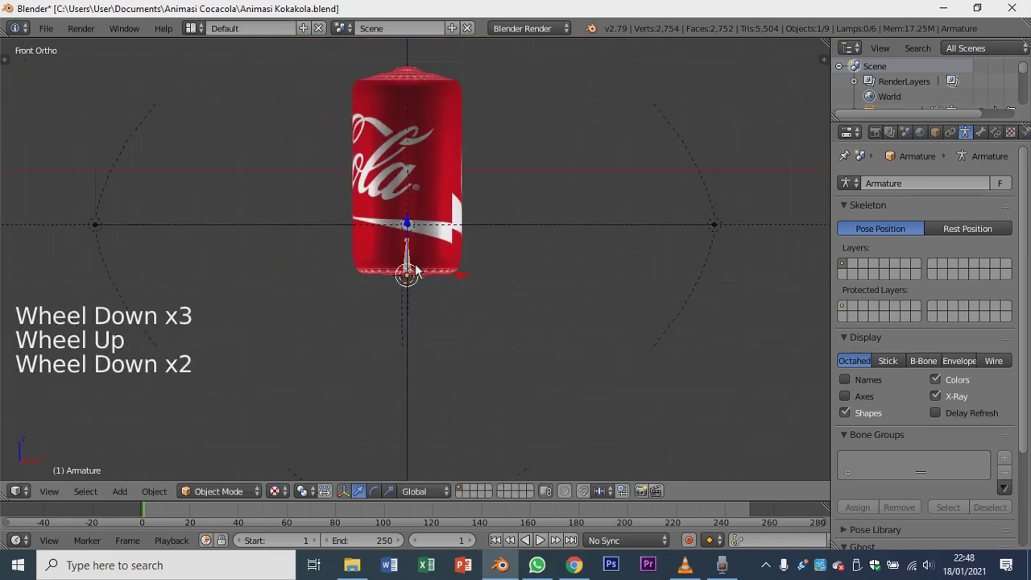
scroll(415, 271, "up", 2)
key("s")
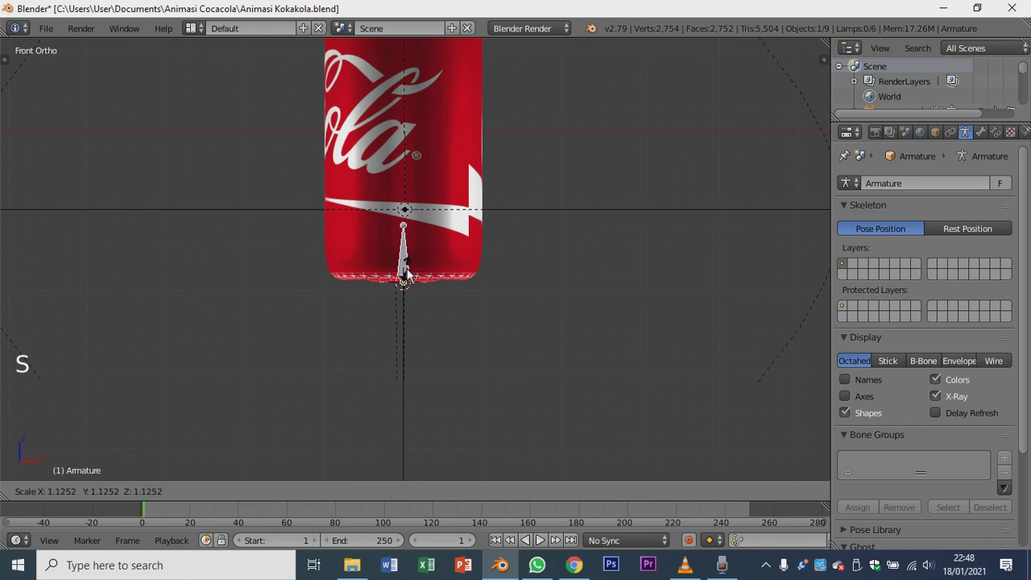
left_click(405, 270)
scroll(441, 256, "down", 1)
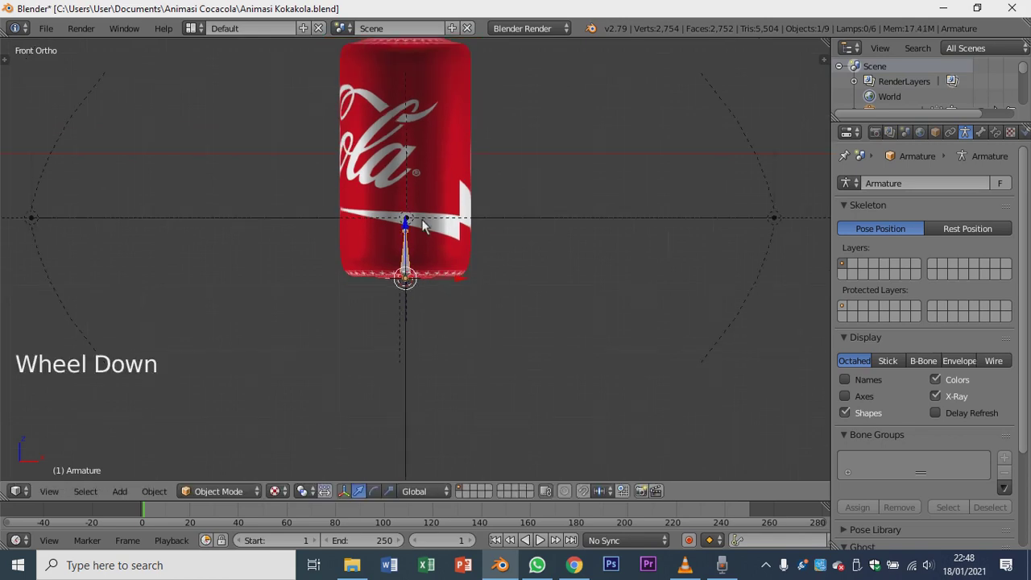
scroll(411, 230, "up", 1)
scroll(409, 232, "down", 1)
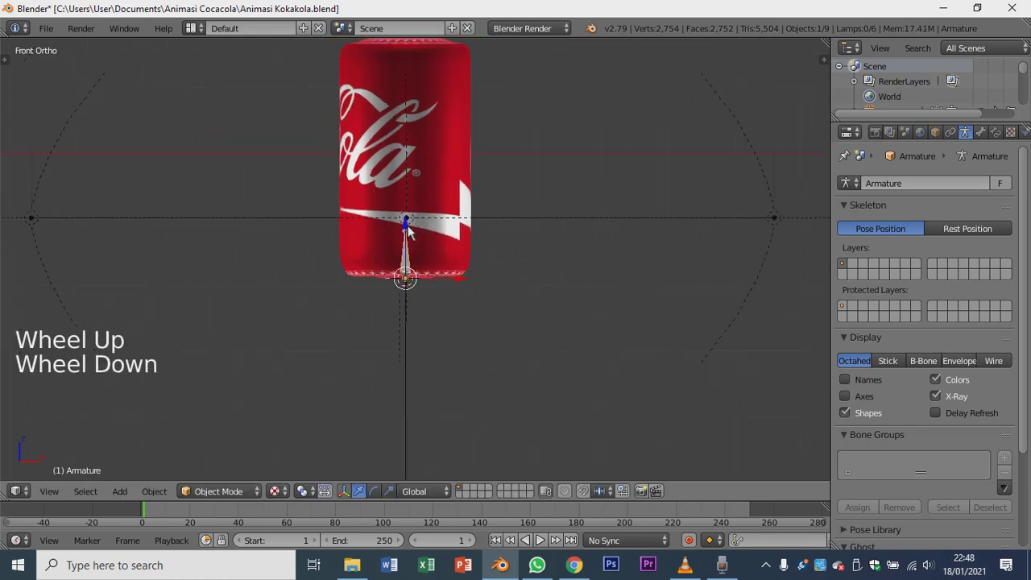
key("s")
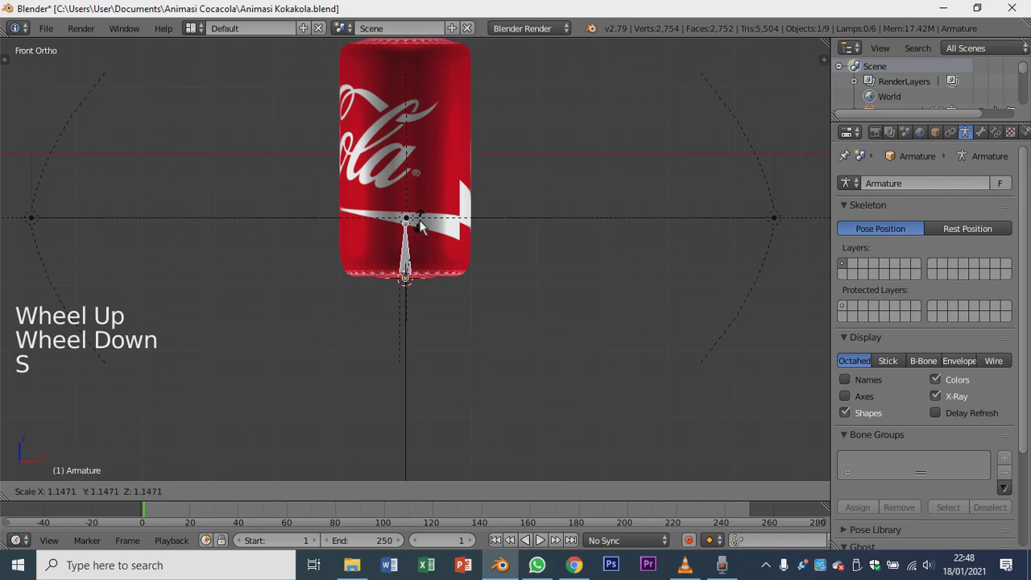
left_click(420, 226)
scroll(419, 227, "up", 1)
scroll(416, 229, "down", 1)
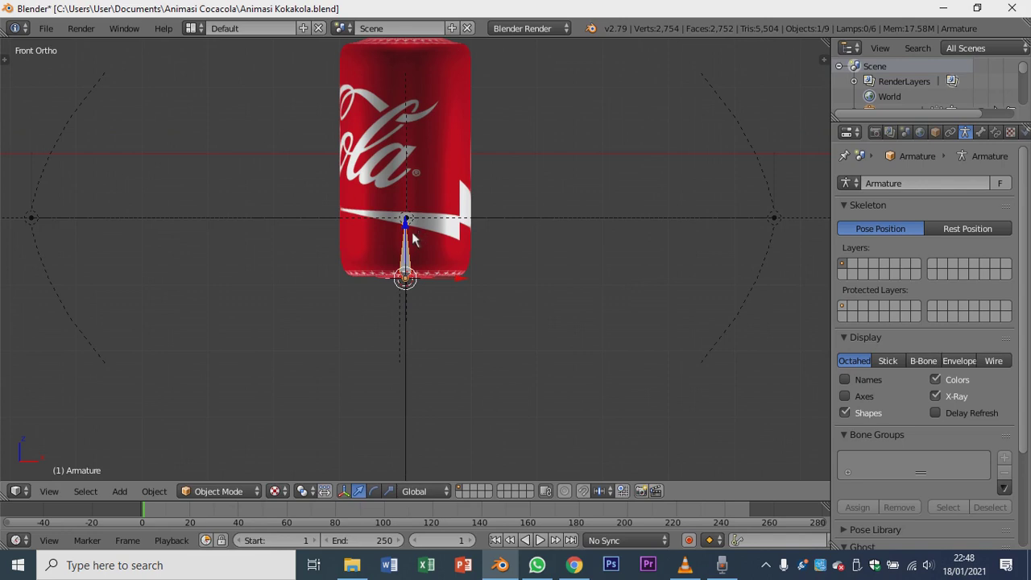
Switch the armature to Edit Mode with its single bone framed in the front orthographic view.
key("Tab")
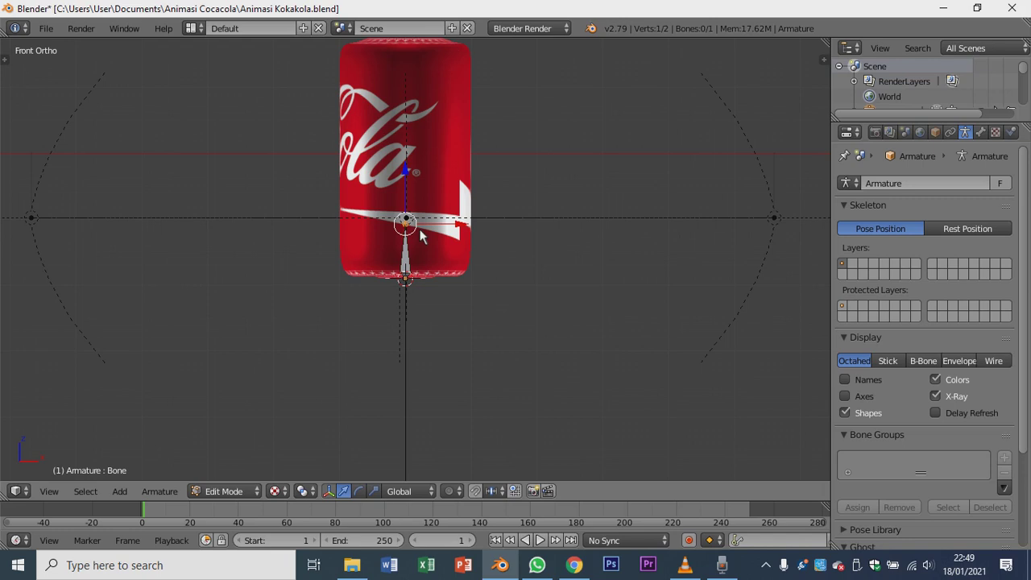
scroll(420, 234, "up", 2)
scroll(420, 235, "down", 2)
middle_click_drag(420, 245, 429, 300, "shift")
scroll(427, 298, "up", 2)
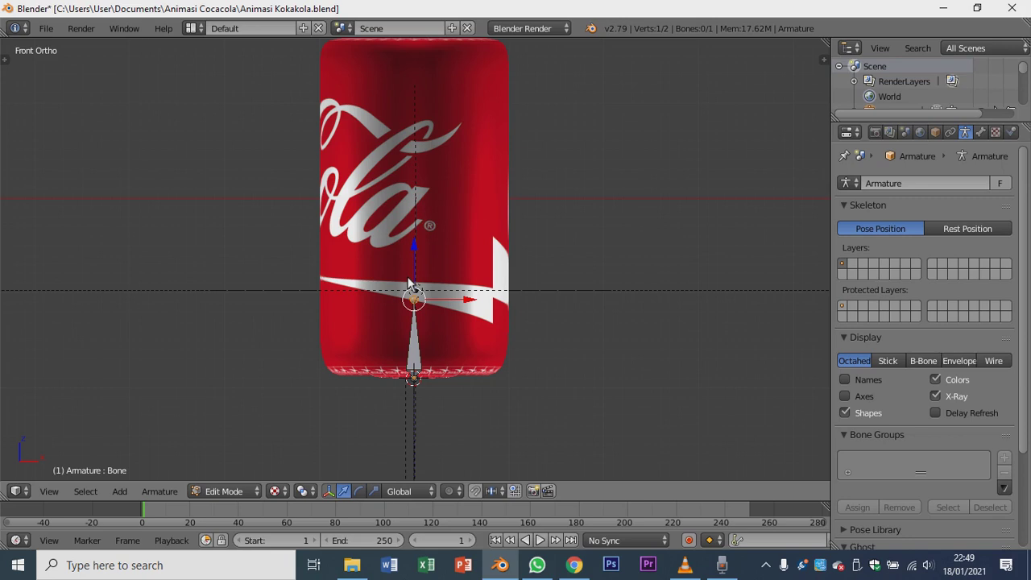
key("e")
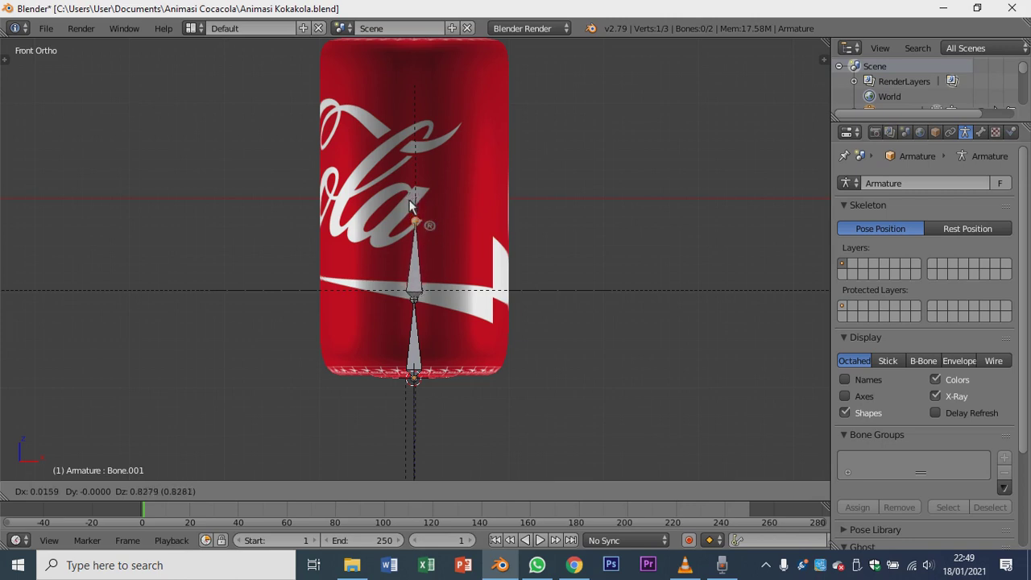
key("Escape")
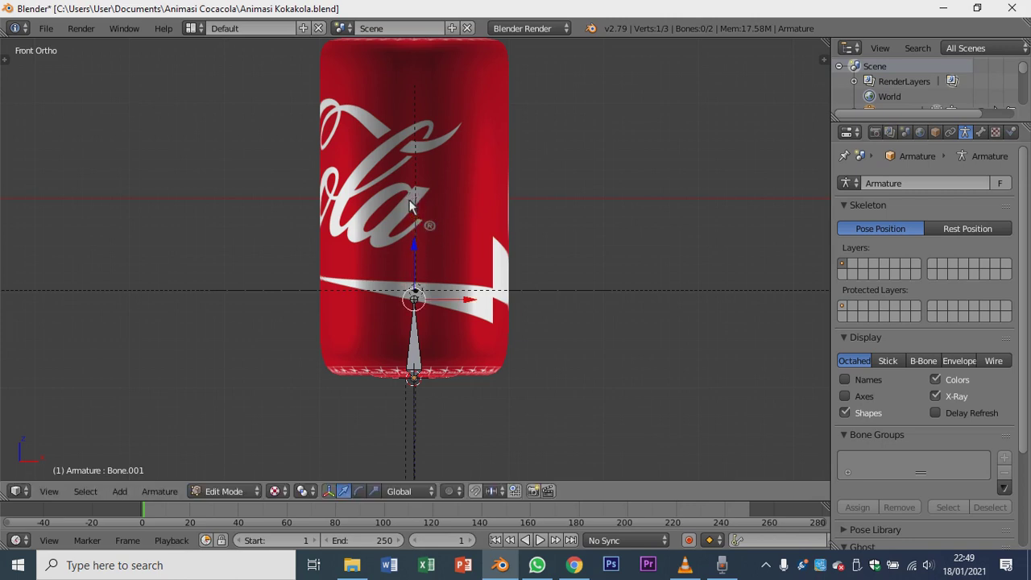
key("ctrl+z")
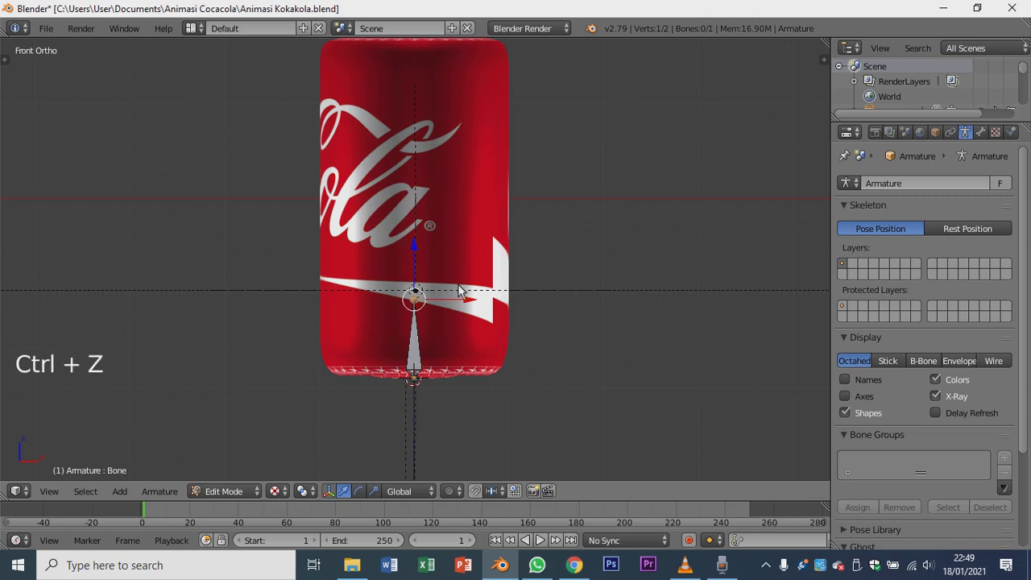
Extrude a second bone from the first bone's tip straight up the global Z axis to the level of the ® mark.
scroll(381, 343, "up", 3)
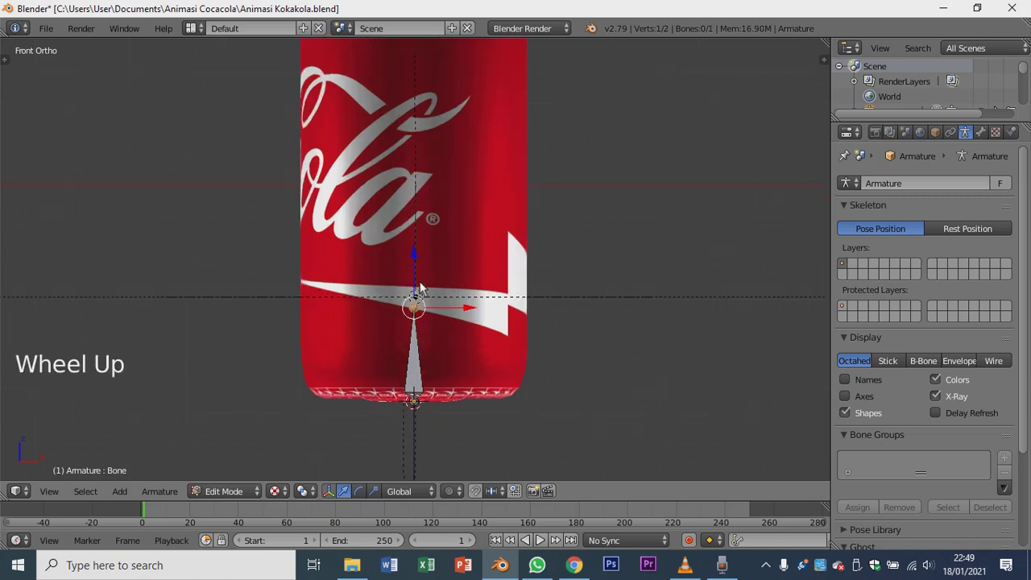
scroll(404, 309, "down", 3)
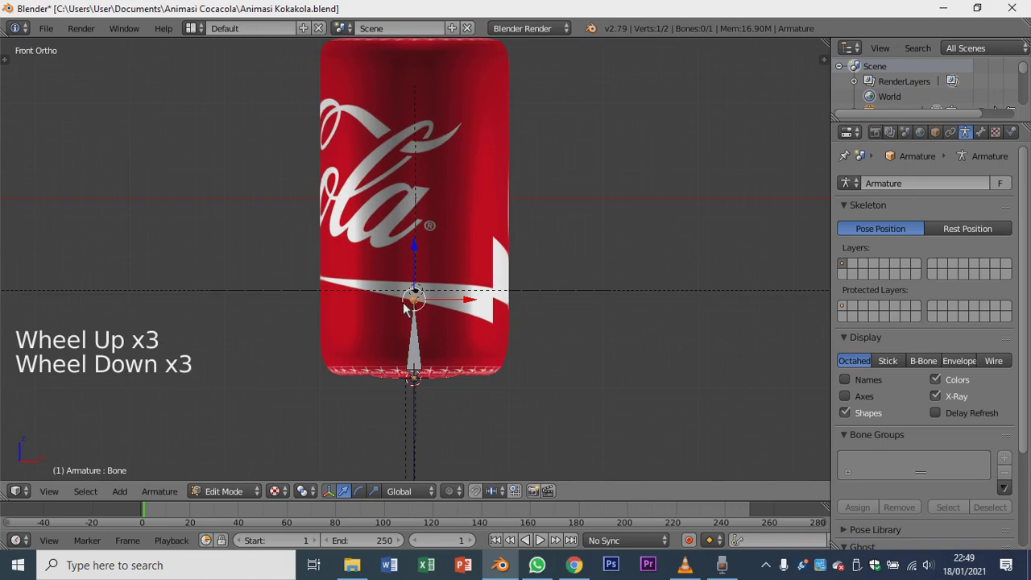
scroll(405, 309, "up", 5)
scroll(406, 314, "down", 1)
scroll(408, 319, "up", 1)
scroll(408, 320, "up", 1)
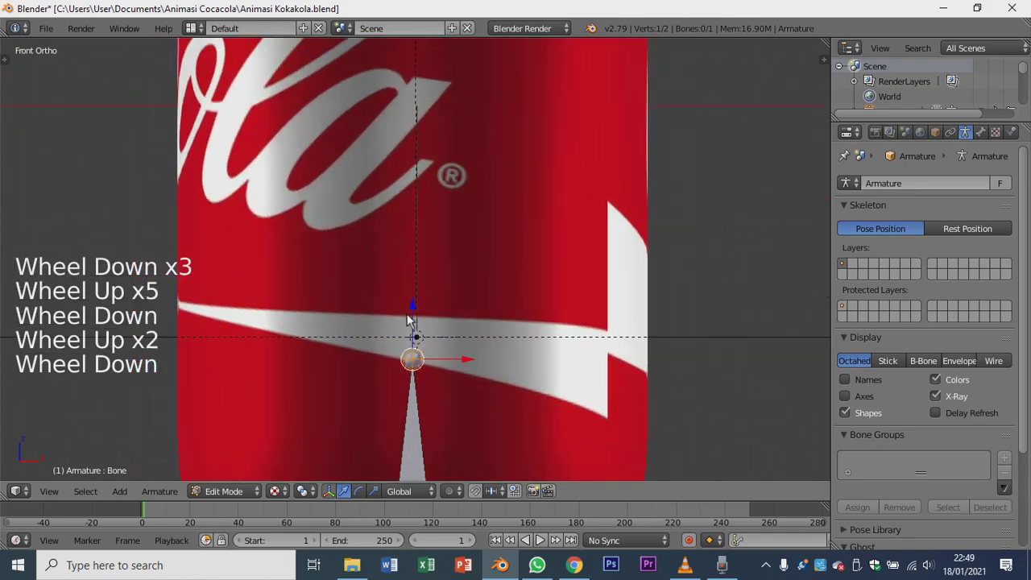
scroll(409, 319, "down", 5)
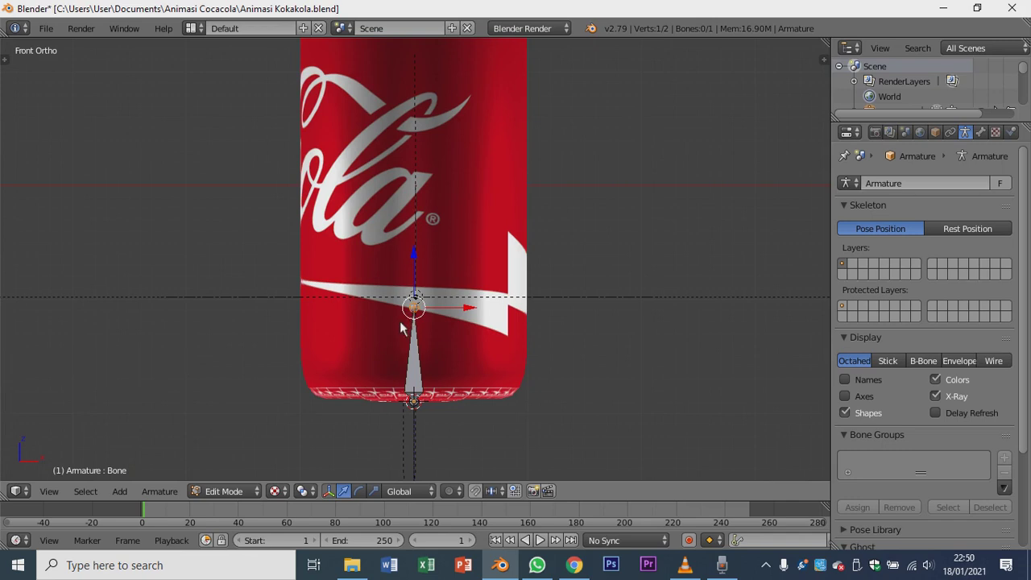
scroll(401, 328, "down", 2)
scroll(401, 329, "up", 6)
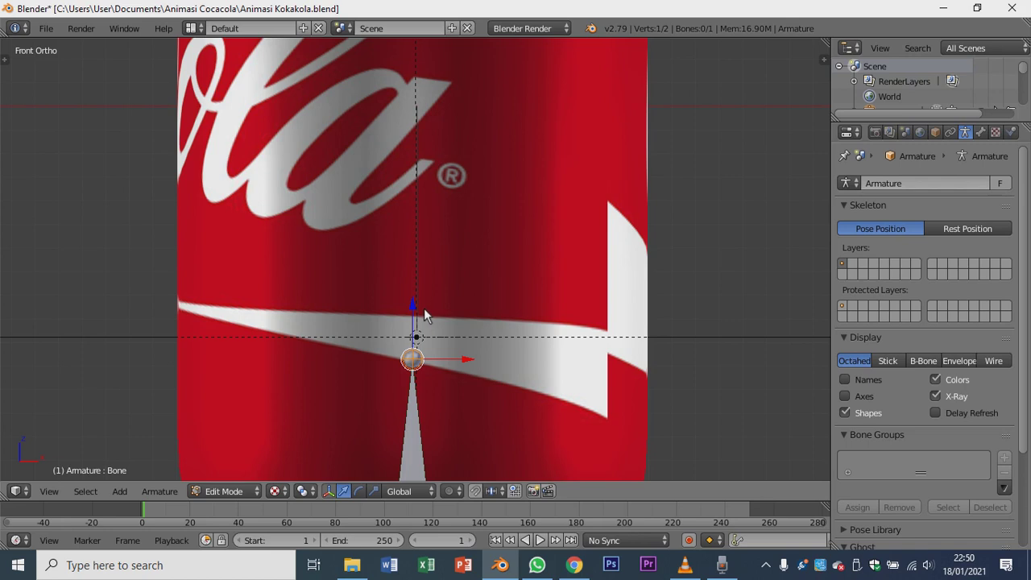
key("e")
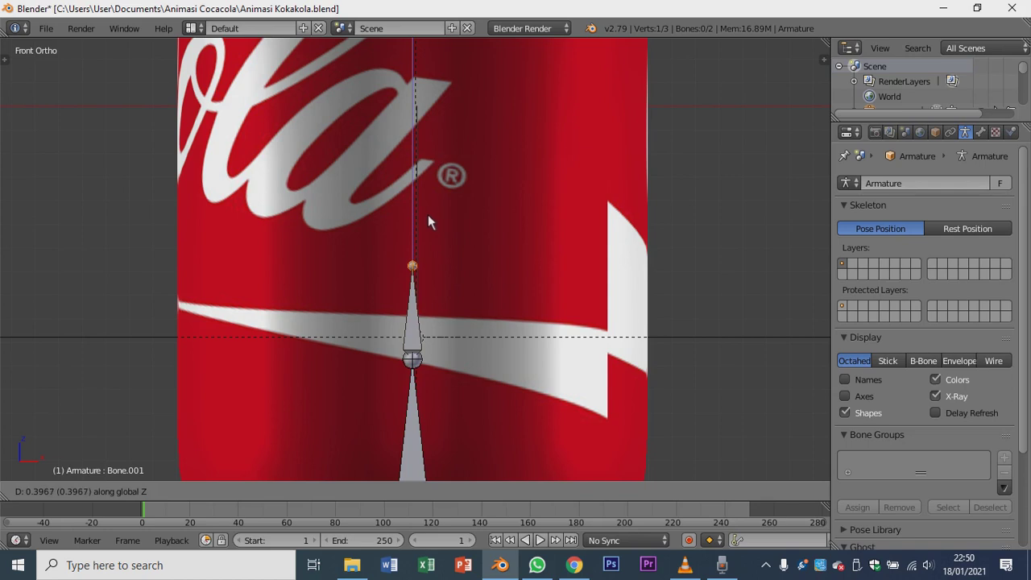
left_click(432, 126)
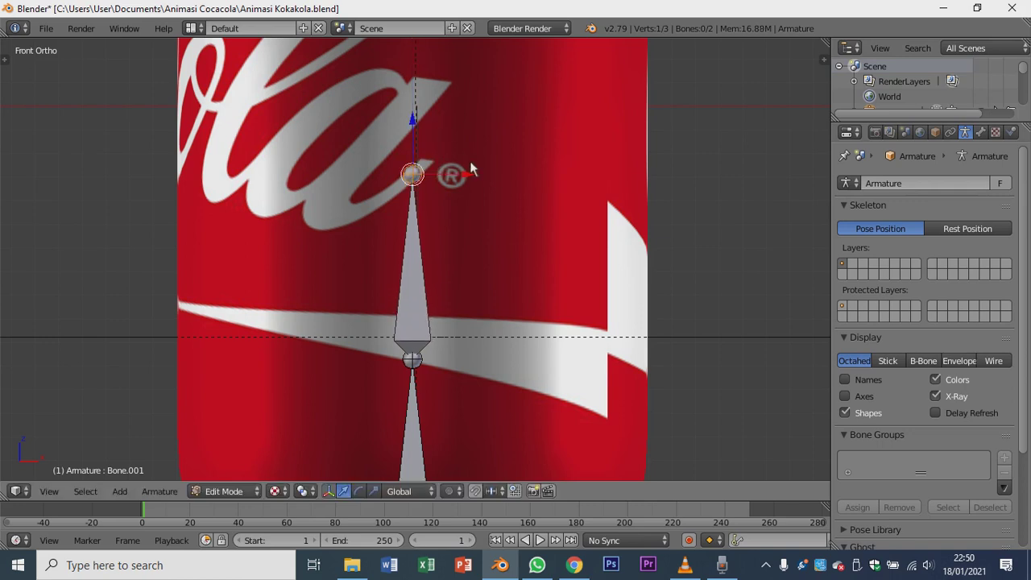
Extrude a third bone about 0.84 units straight up the global Z axis from the second bone's tip.
scroll(465, 168, "down", 5)
scroll(444, 217, "up", 2)
scroll(444, 217, "down", 2)
scroll(444, 221, "up", 2)
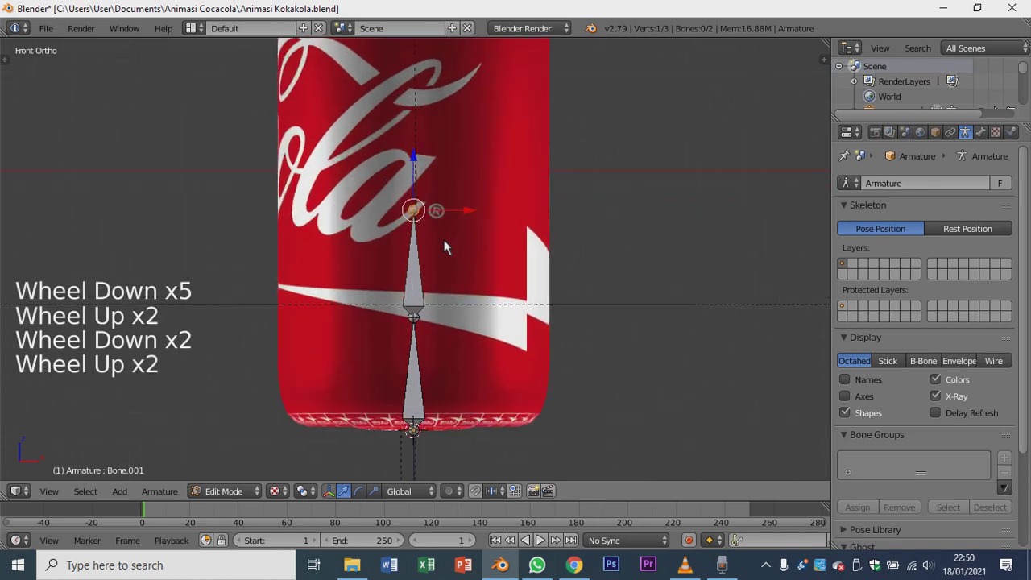
scroll(440, 241, "down", 2)
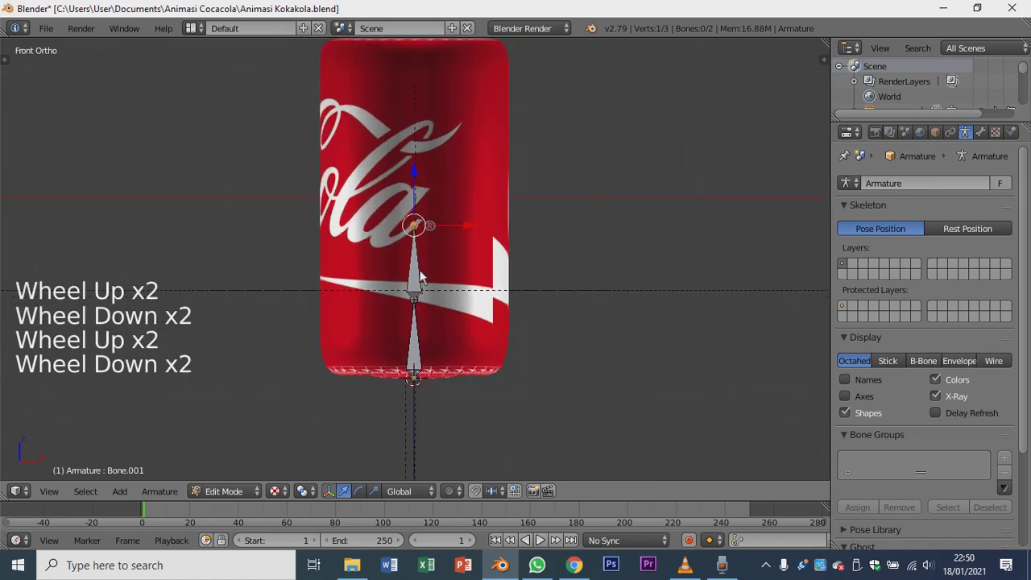
key("e")
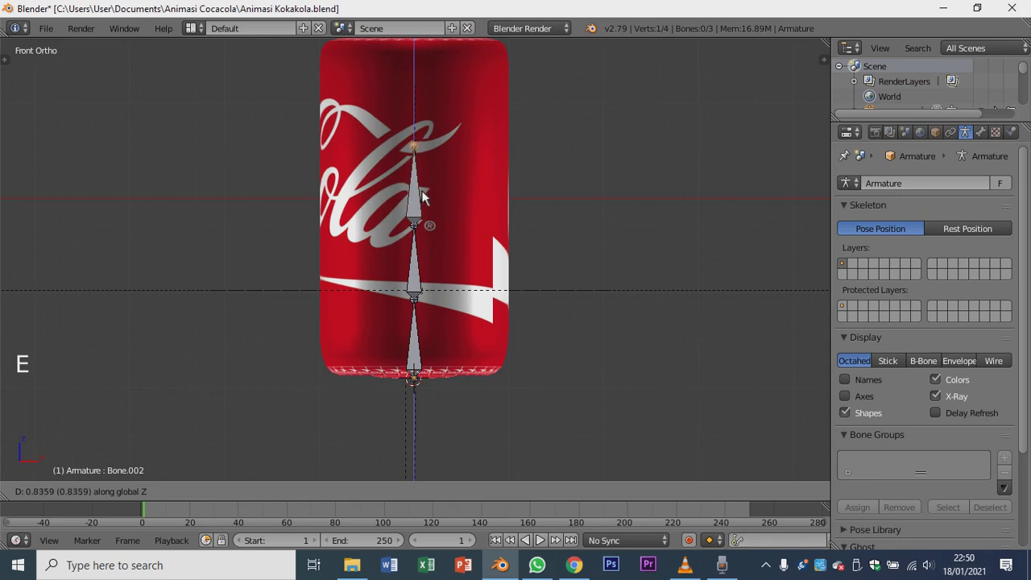
left_click(424, 192)
Extrude a fourth bone upward from the third bone's tip to the top of the can.
scroll(427, 190, "down", 2)
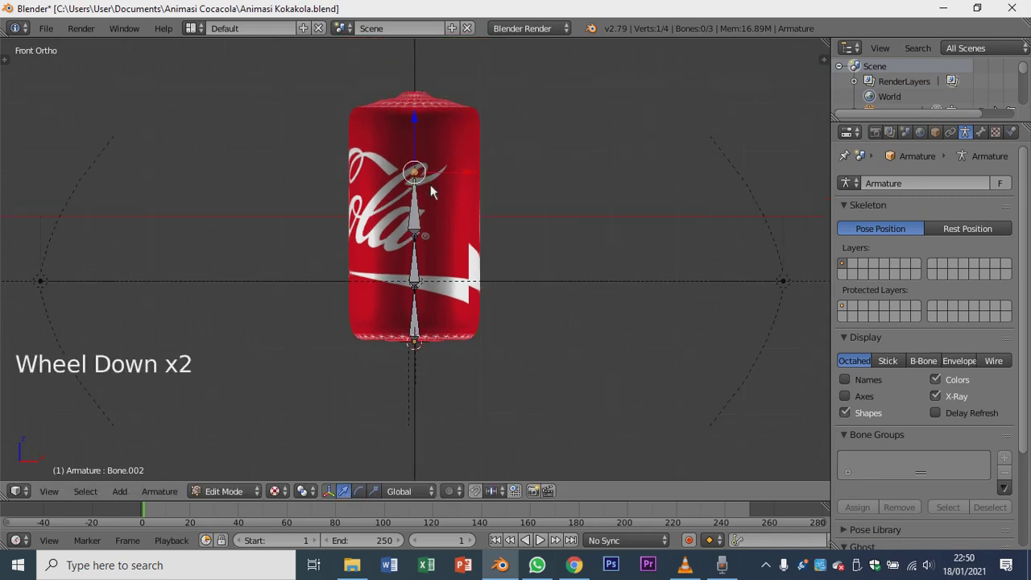
scroll(432, 192, "up", 1)
key("e")
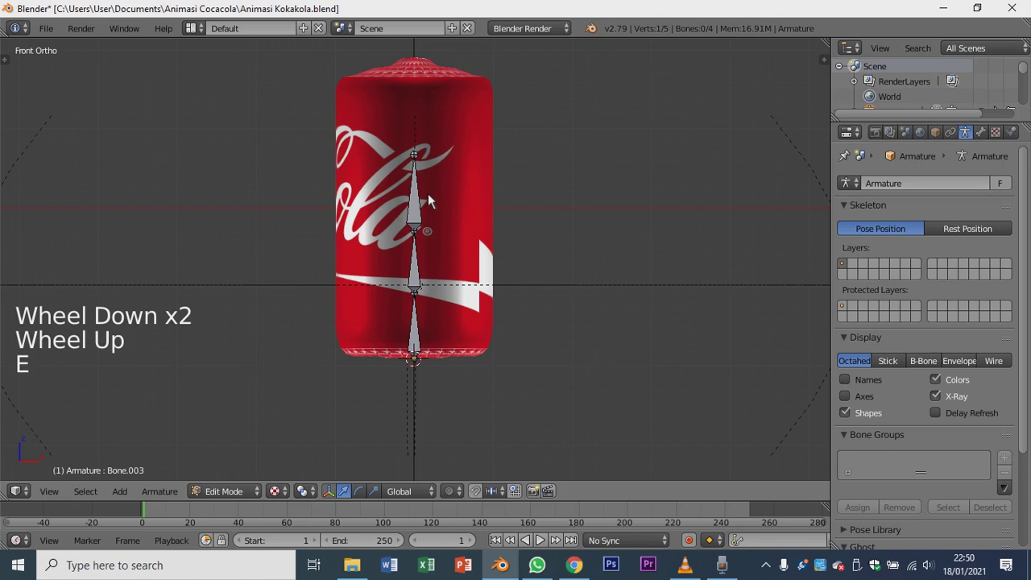
left_click(442, 104)
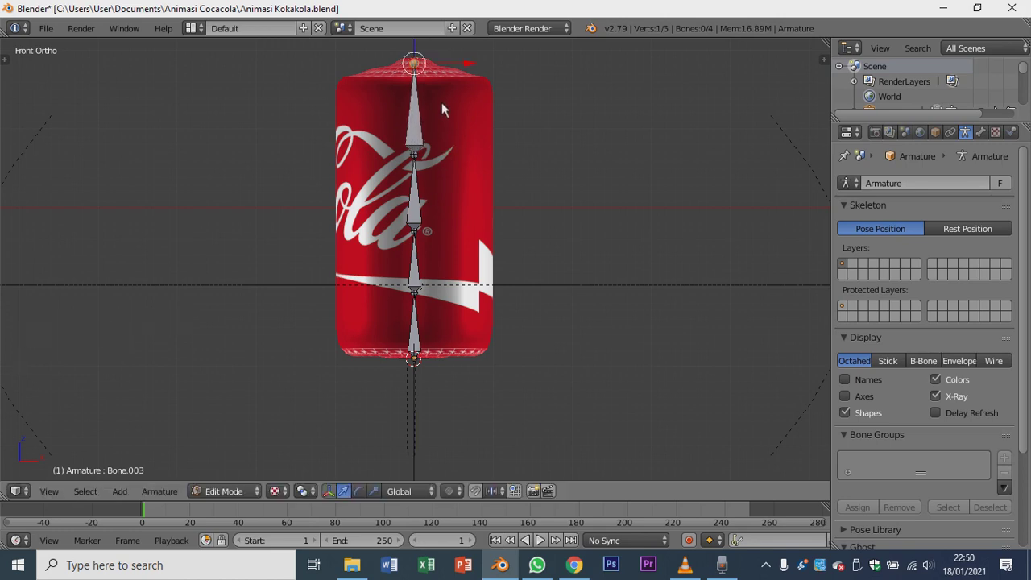
Shift the three joints between the bones slightly along the Z axis to even out the bone lengths.
right_click(417, 161)
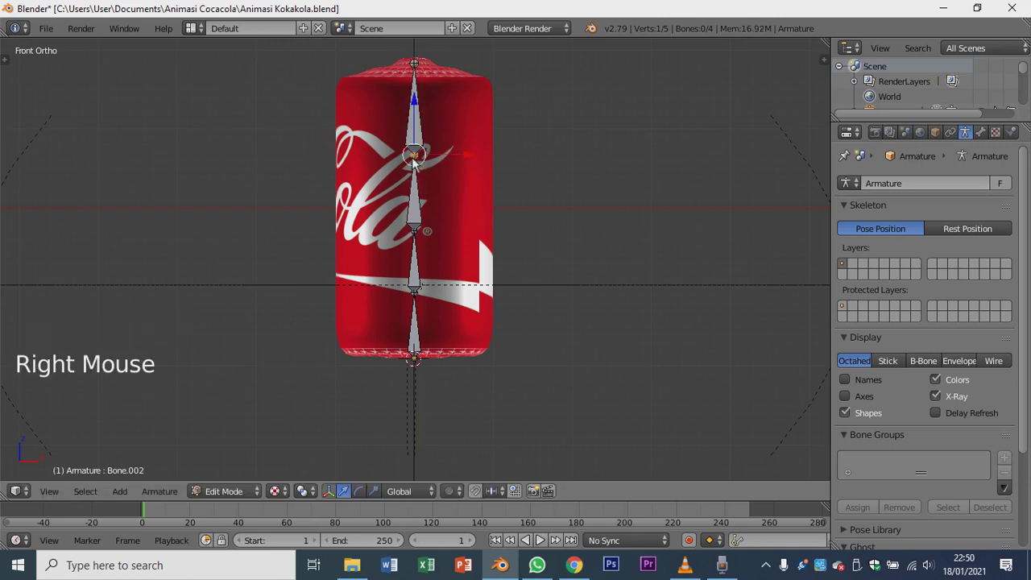
left_click_drag(415, 99, 415, 104)
right_click(414, 304)
left_click_drag(416, 249, 416, 229)
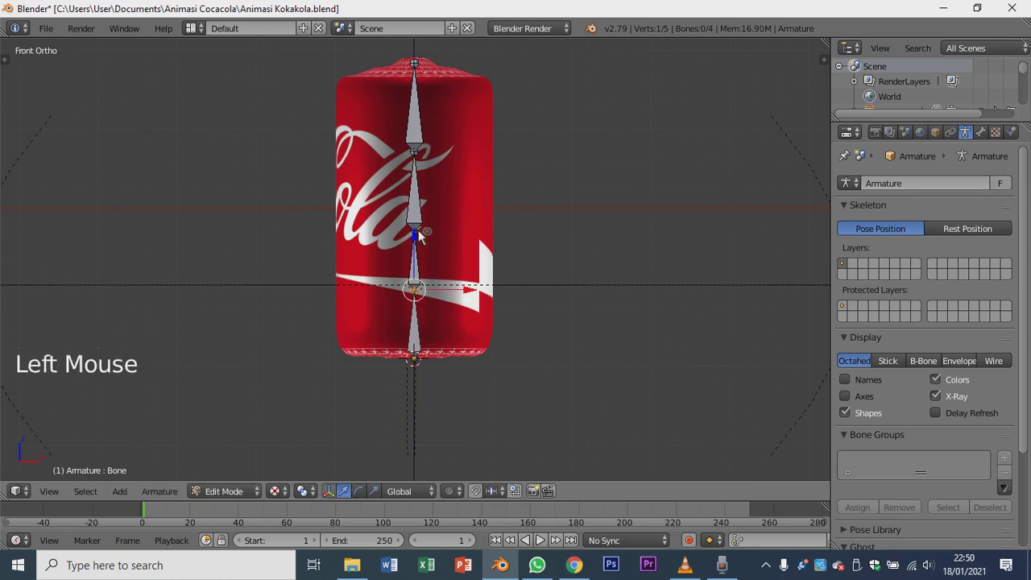
right_click(415, 218)
left_click_drag(416, 185, 415, 179)
right_click(414, 138)
left_click_drag(412, 92, 413, 88)
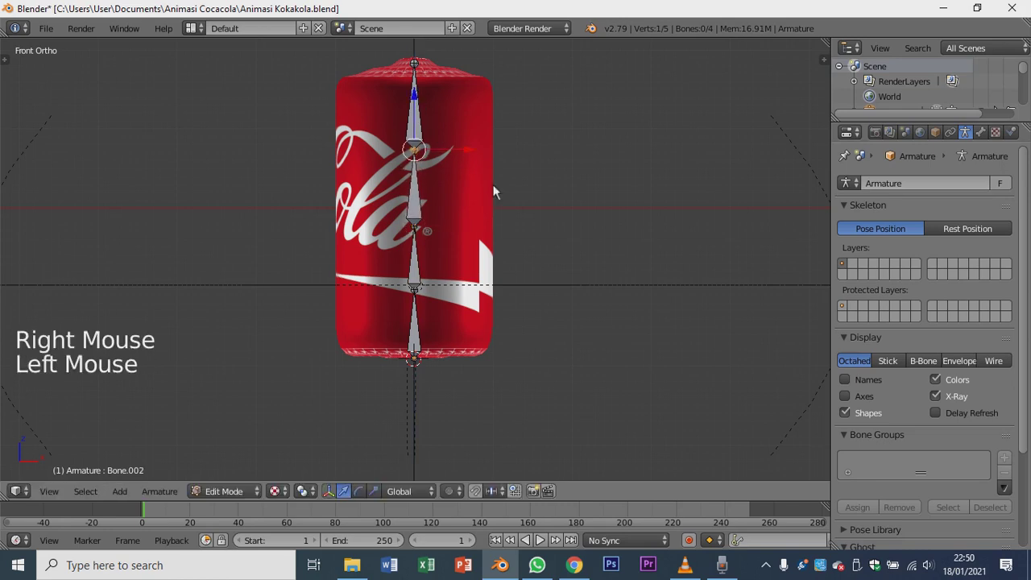
Select individual joints and bones in the chain and try rotating the top bone in Edit Mode.
right_click(415, 288)
right_click(416, 288)
right_click(416, 289)
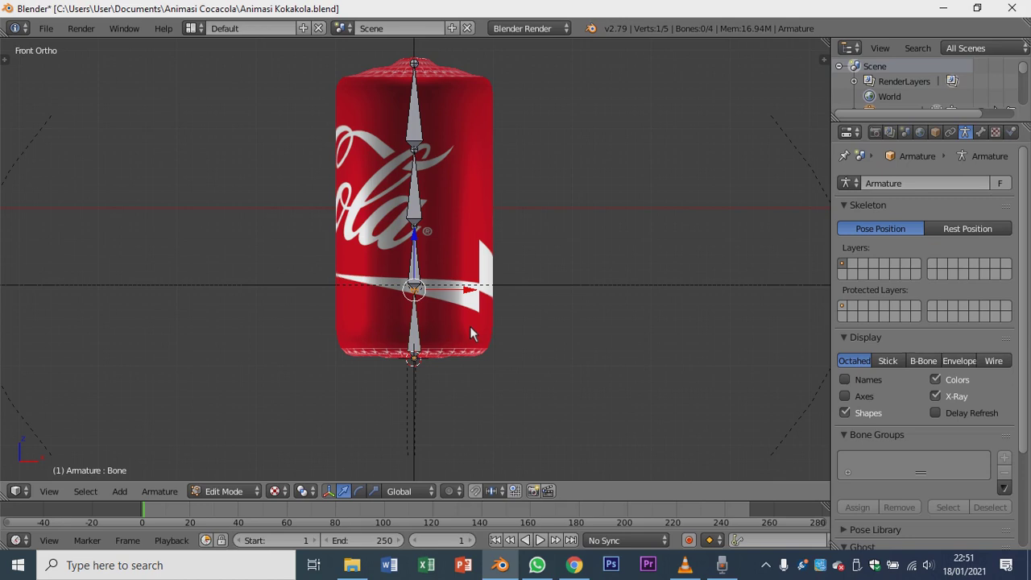
right_click(416, 208)
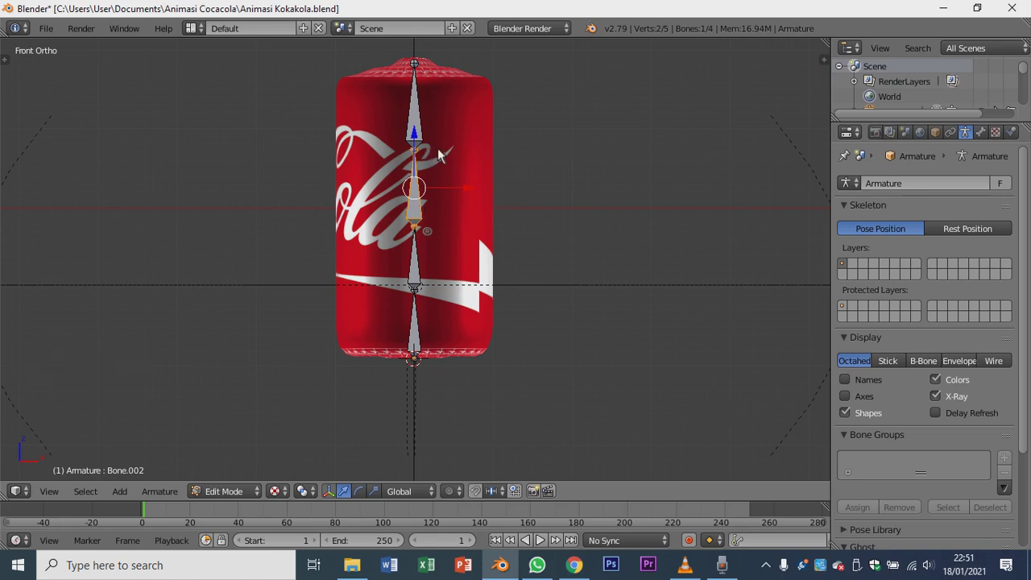
key("Tab")
key("Tab")
right_click(411, 133)
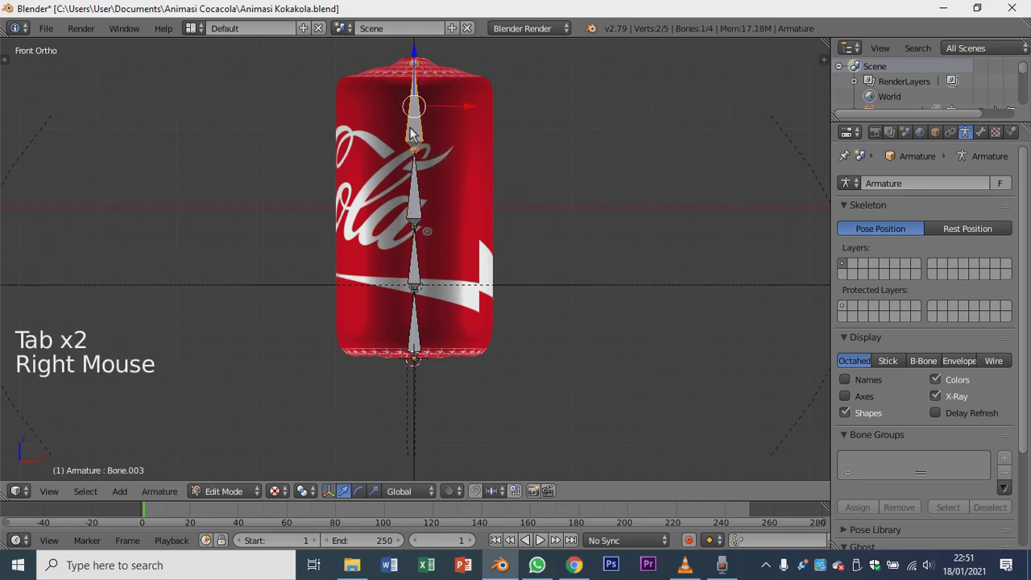
key("r")
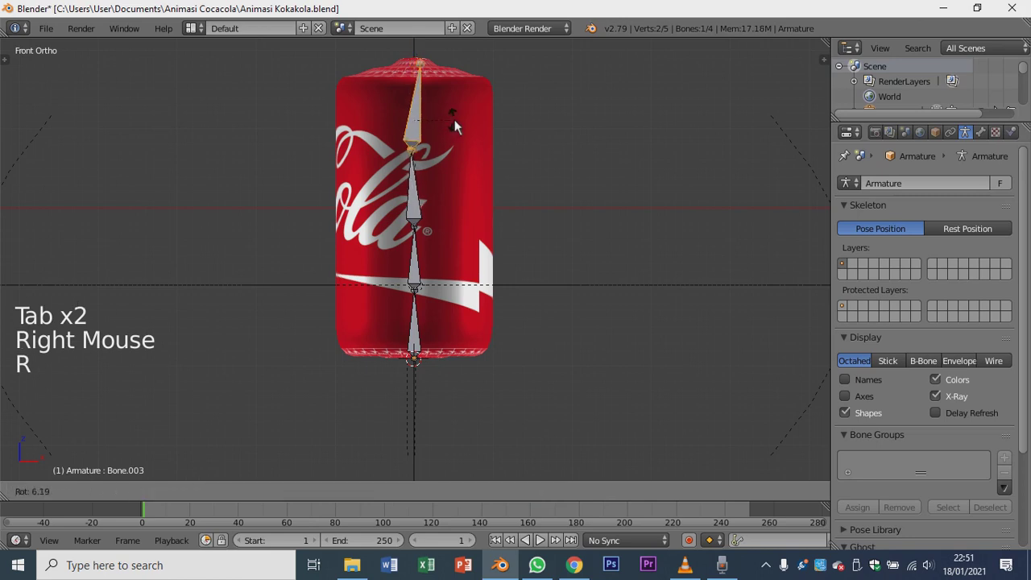
right_click(463, 122)
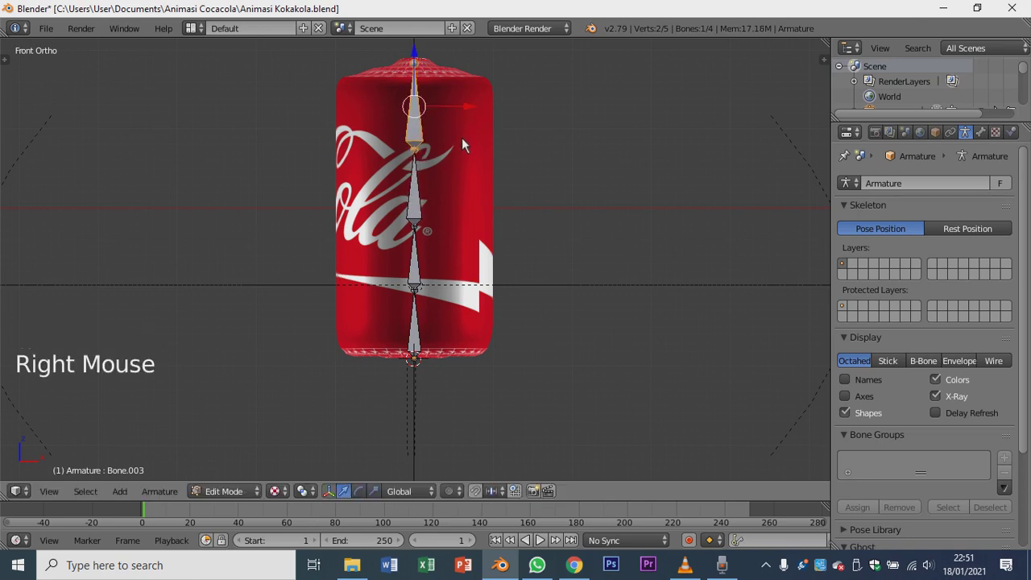
Examine the four-bone chain inside the can from an angled view and in the front orthographic view.
scroll(454, 223, "down", 1)
scroll(454, 225, "up", 2)
middle_click_drag(455, 225, 351, 271)
scroll(462, 248, "up", 2)
scroll(461, 248, "down", 2)
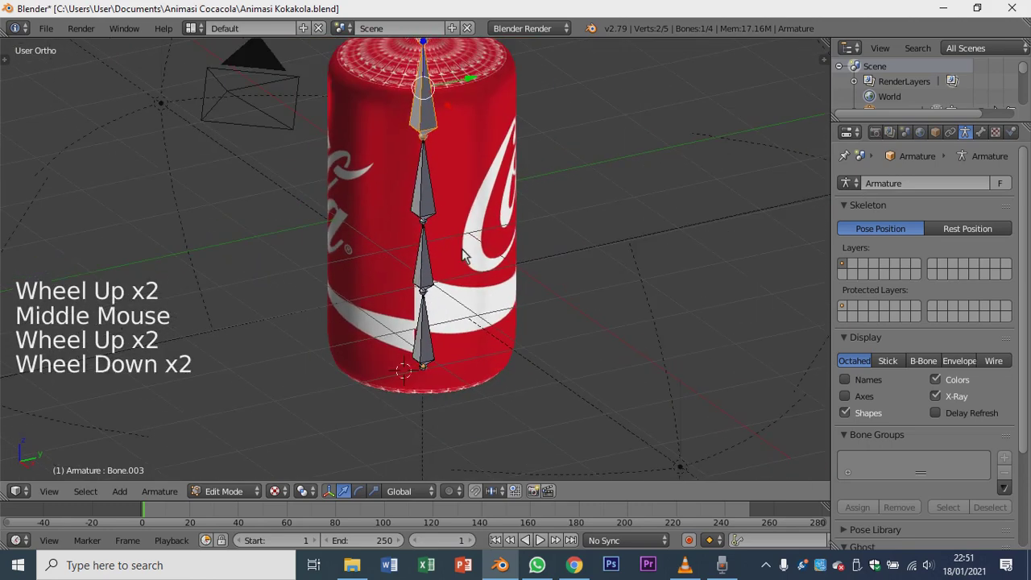
scroll(448, 249, "up", 1)
scroll(469, 249, "down", 3)
middle_click_drag(474, 250, 553, 226)
key("KP_1")
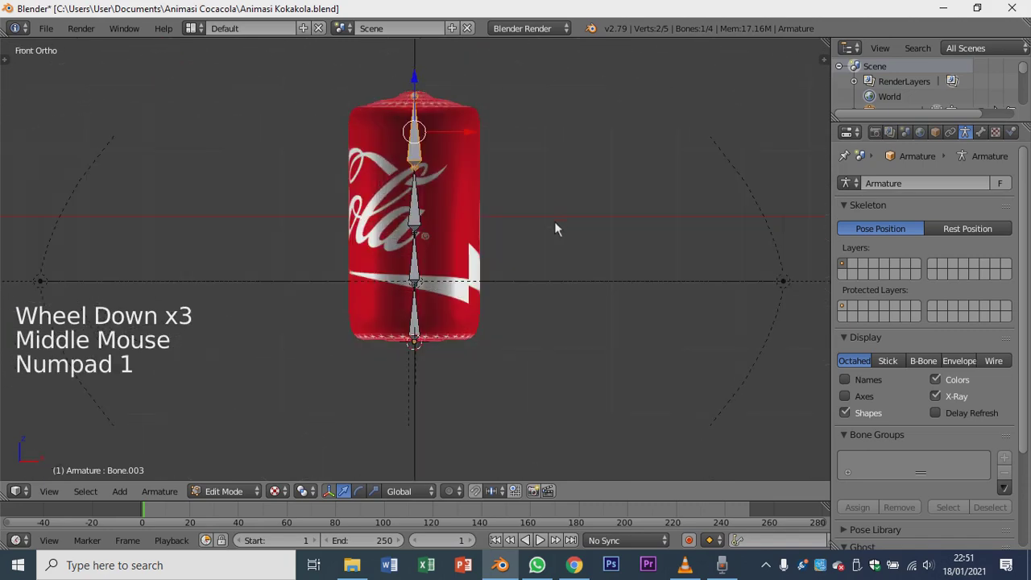
scroll(486, 249, "up", 2)
scroll(493, 282, "down", 2)
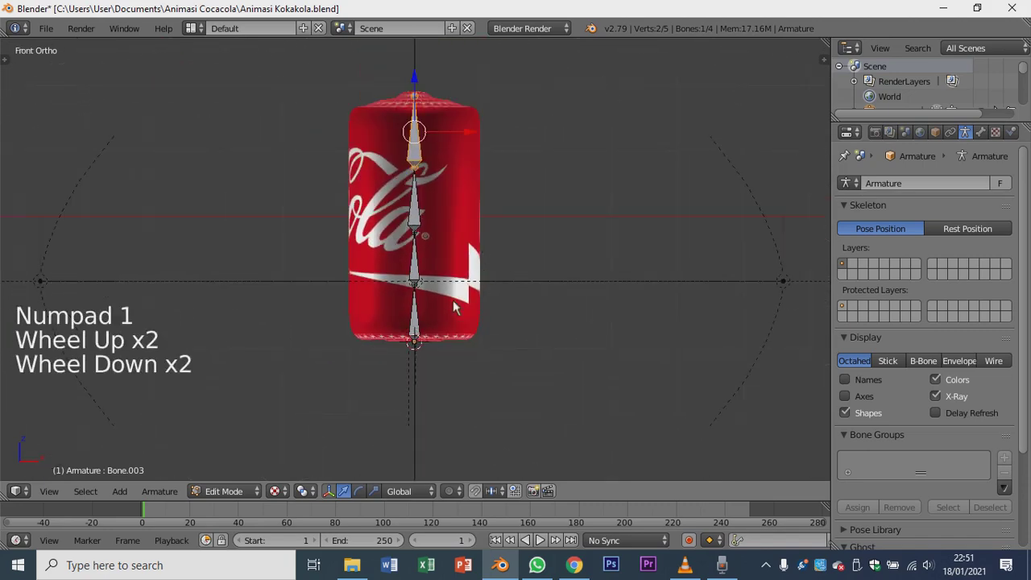
Select all four bones of the armature and switch it from Edit Mode to Pose Mode.
right_click(412, 232)
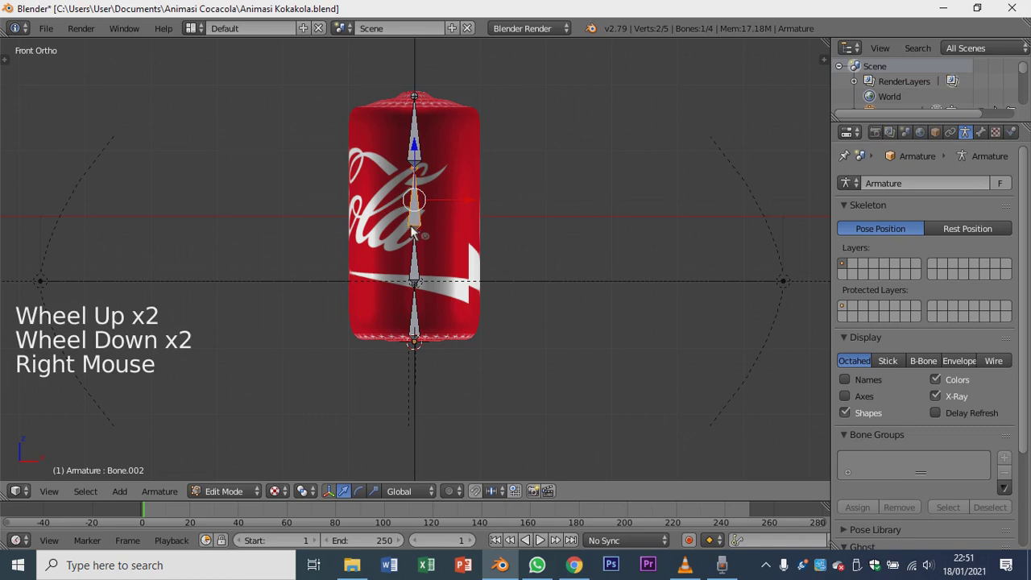
key("a")
key("a")
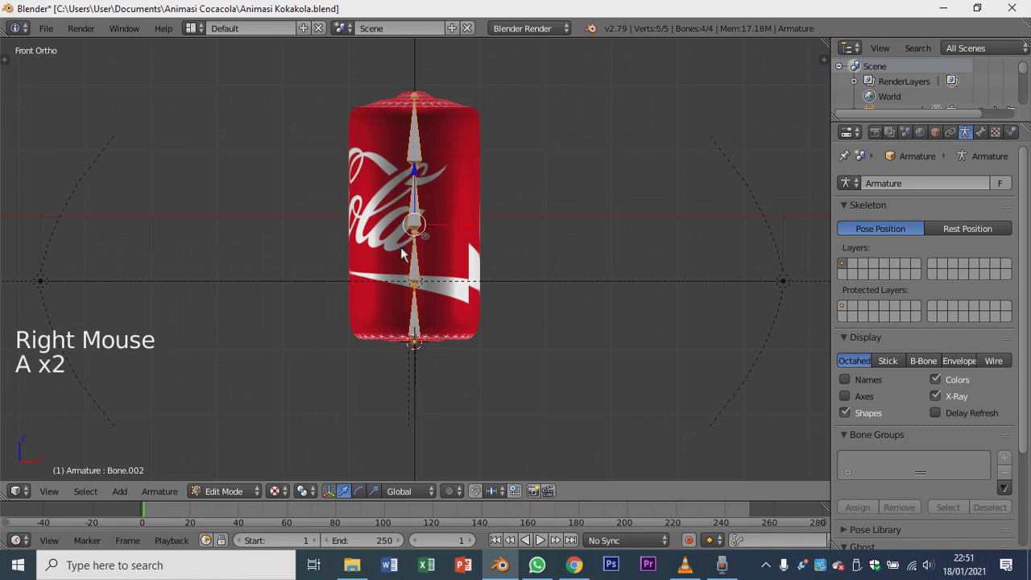
key("a")
key("a")
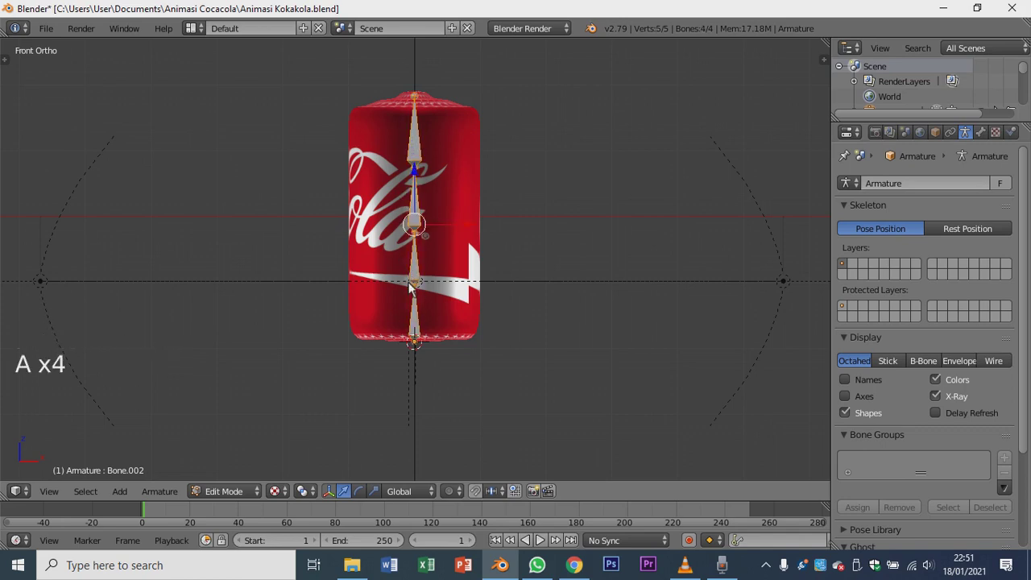
left_click(241, 489)
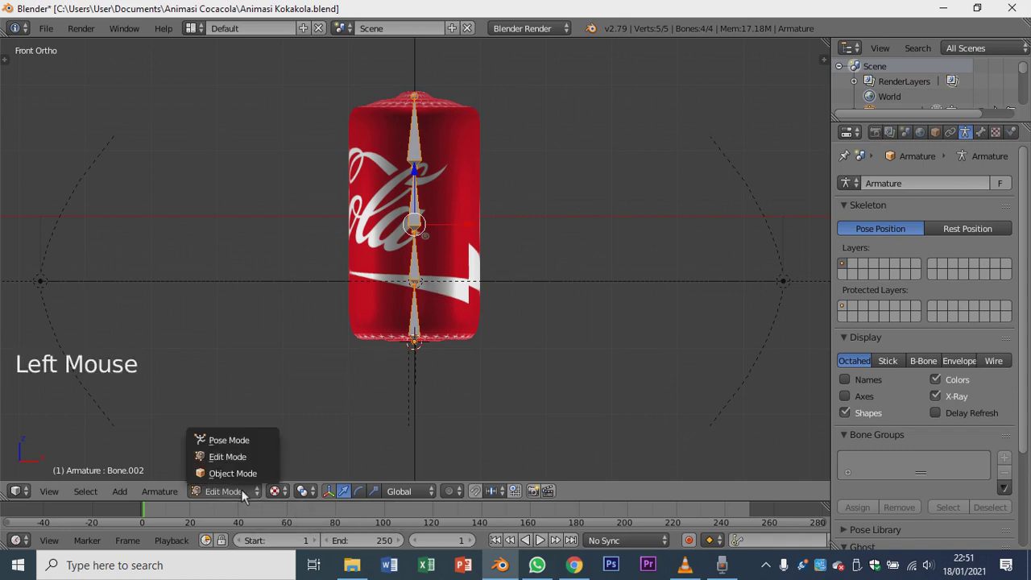
left_click(250, 440)
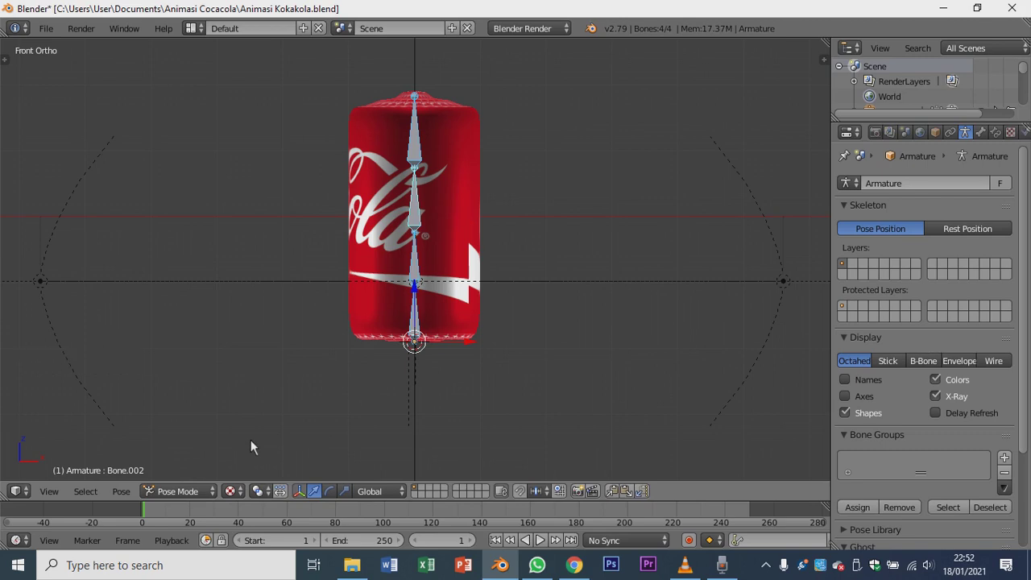
key("a")
key("a")
key("a")
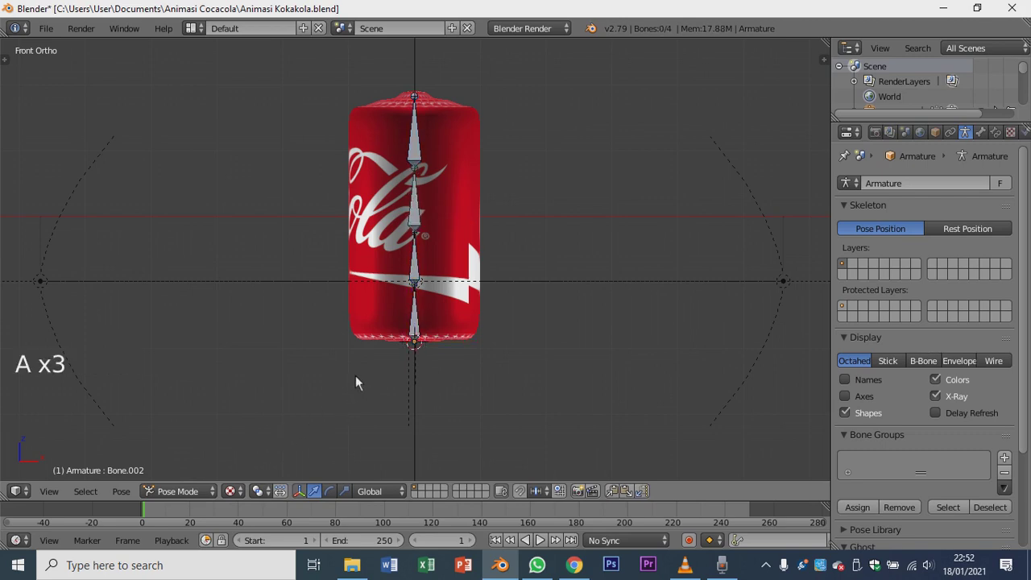
key("a")
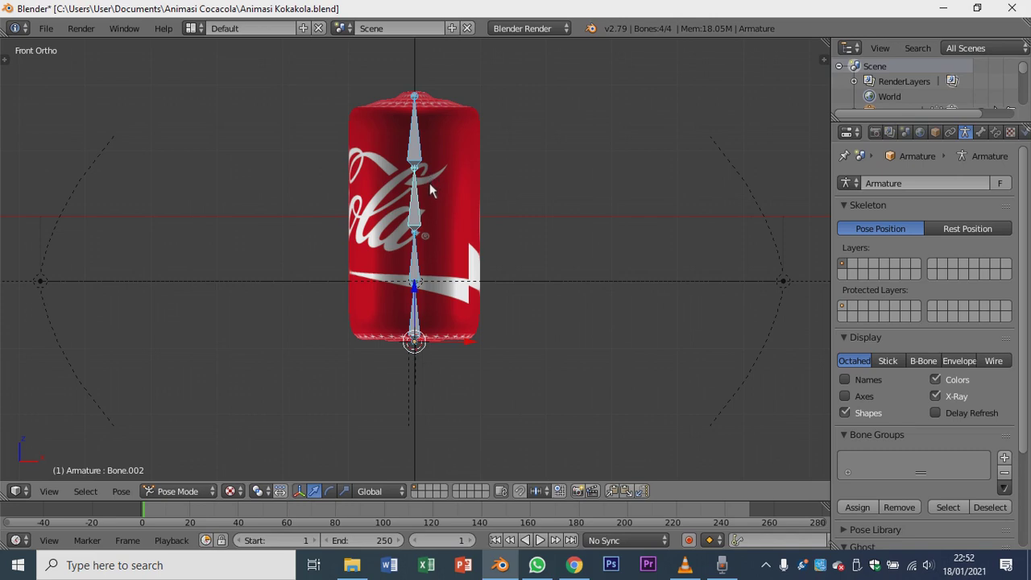
Select the can mesh together with the armature as the active object and parent the can to it with automatic weights.
right_click(459, 179, "shift")
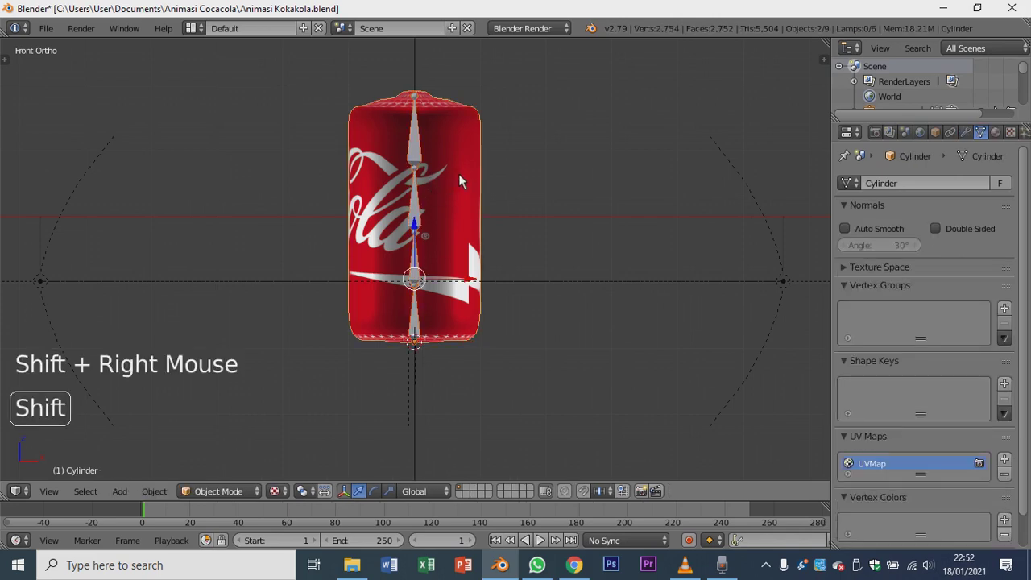
scroll(408, 193, "up", 2)
scroll(409, 198, "down", 3)
scroll(409, 195, "up", 2)
scroll(403, 195, "down", 1)
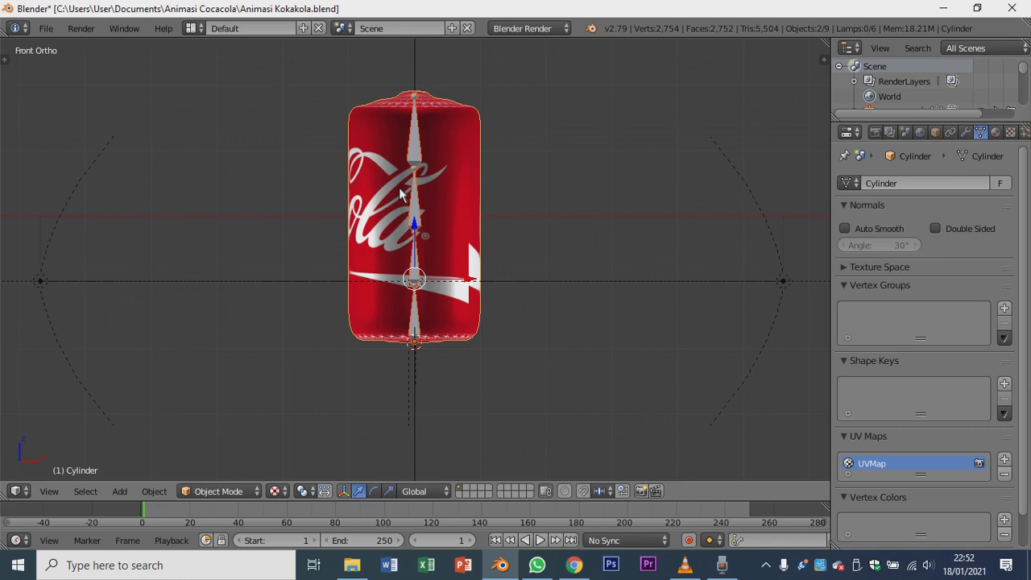
key("ctrl+p")
key("shift")
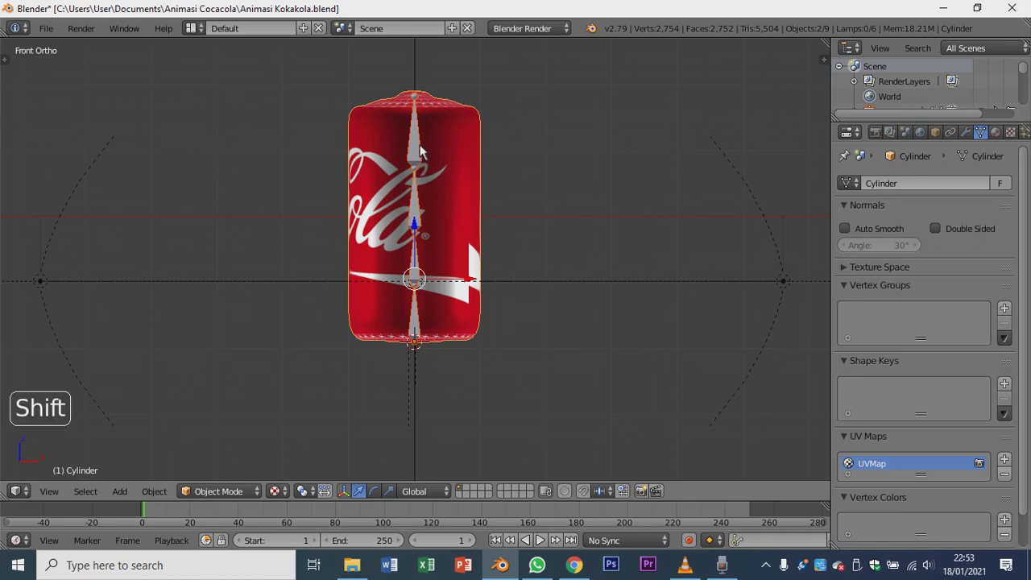
right_click(420, 153, "shift")
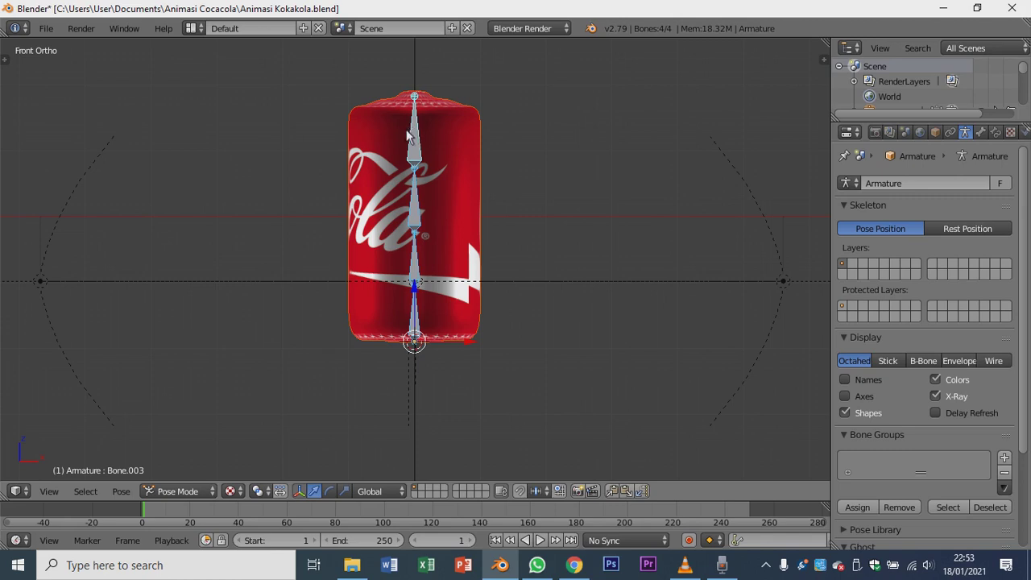
scroll(435, 138, "up", 2)
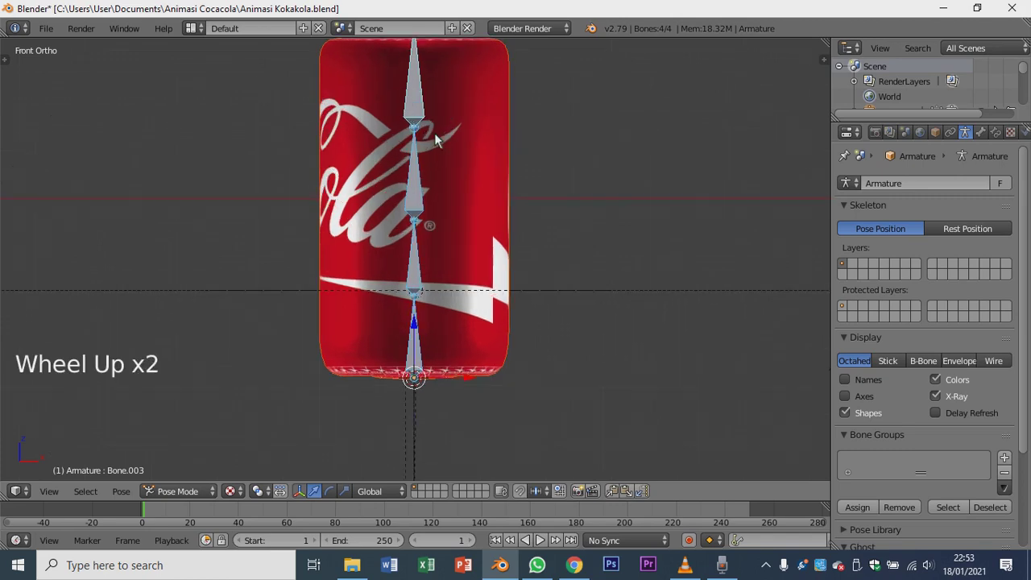
scroll(442, 137, "down", 1)
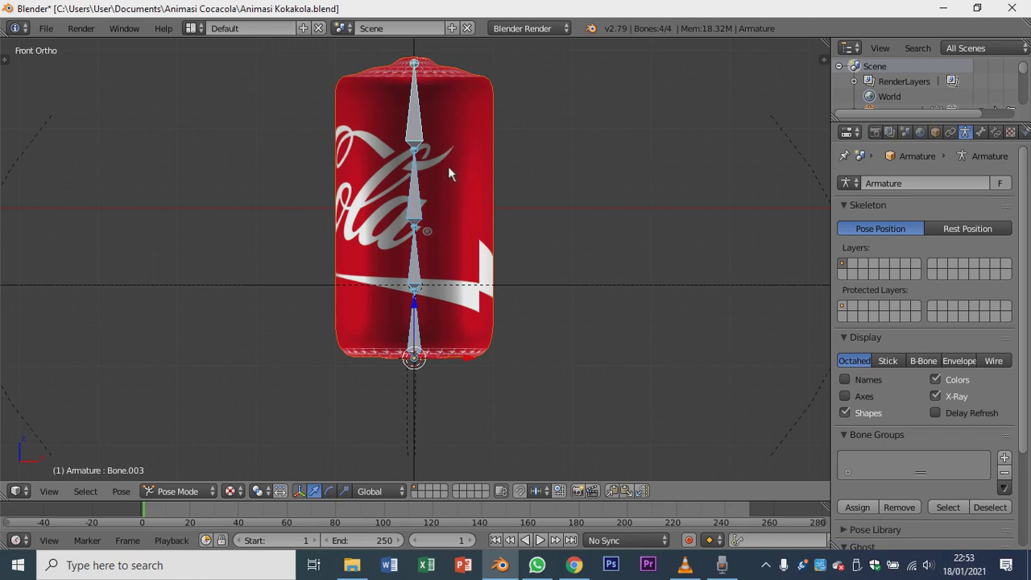
key("ctrl+p")
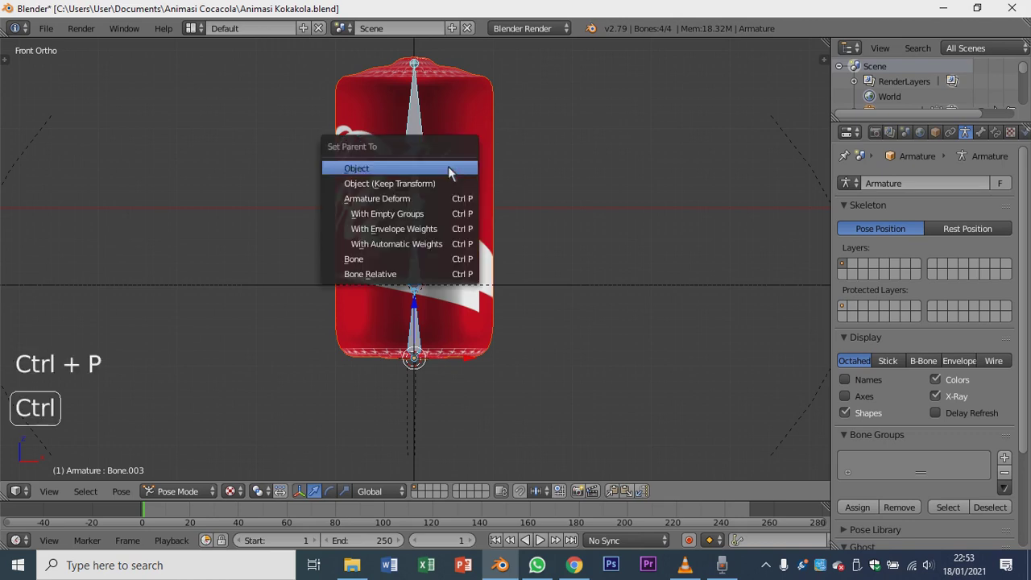
left_click(432, 250)
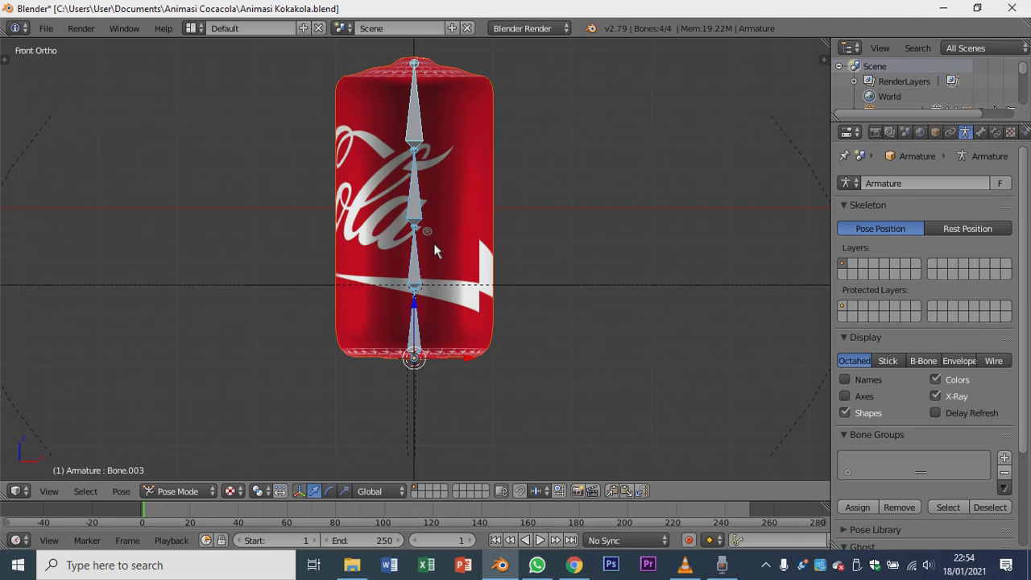
Select the top bone alone and rotate it about -50 degrees from a side view to test the can's deformation.
scroll(435, 247, "down", 2)
middle_click_drag(494, 235, 472, 233)
scroll(459, 219, "up", 2)
scroll(459, 219, "down", 2)
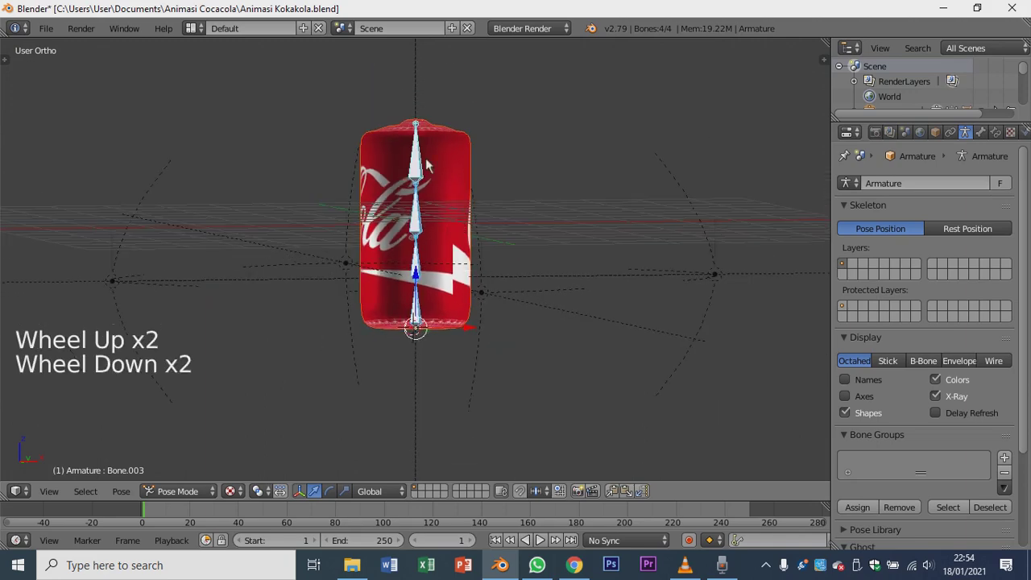
right_click(420, 165)
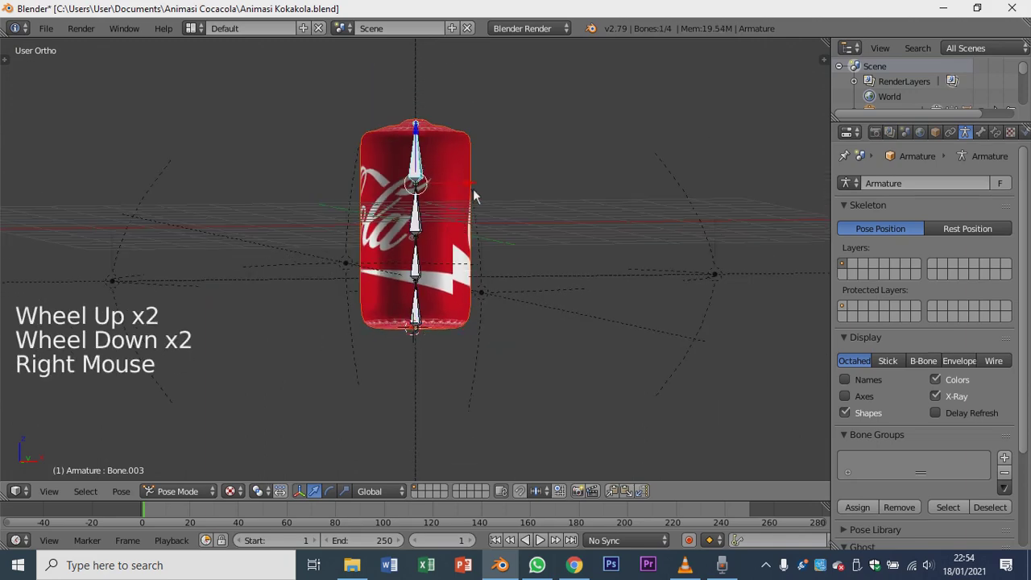
middle_click_drag(424, 215, 454, 228)
scroll(425, 237, "up", 2)
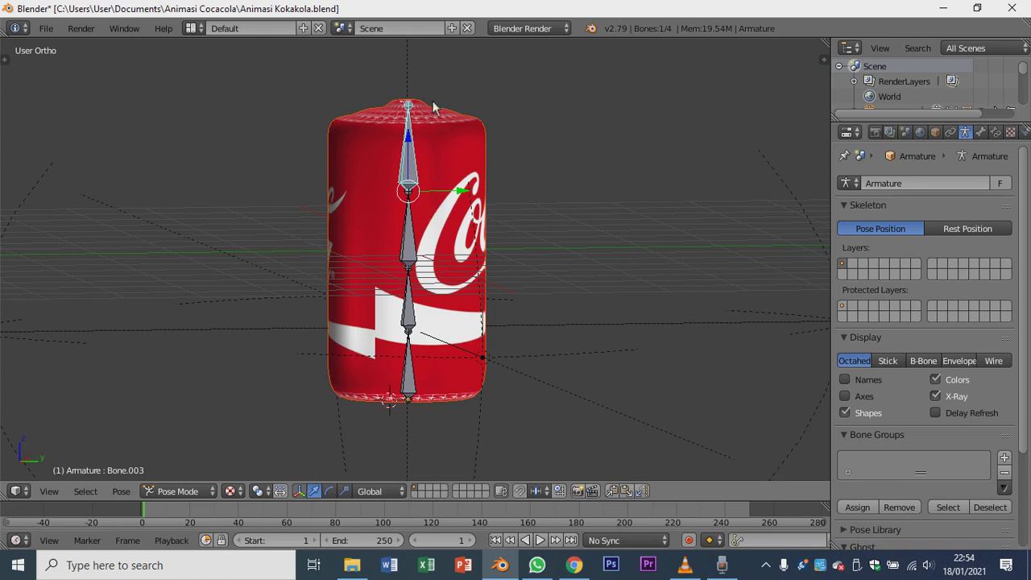
scroll(425, 190, "down", 2)
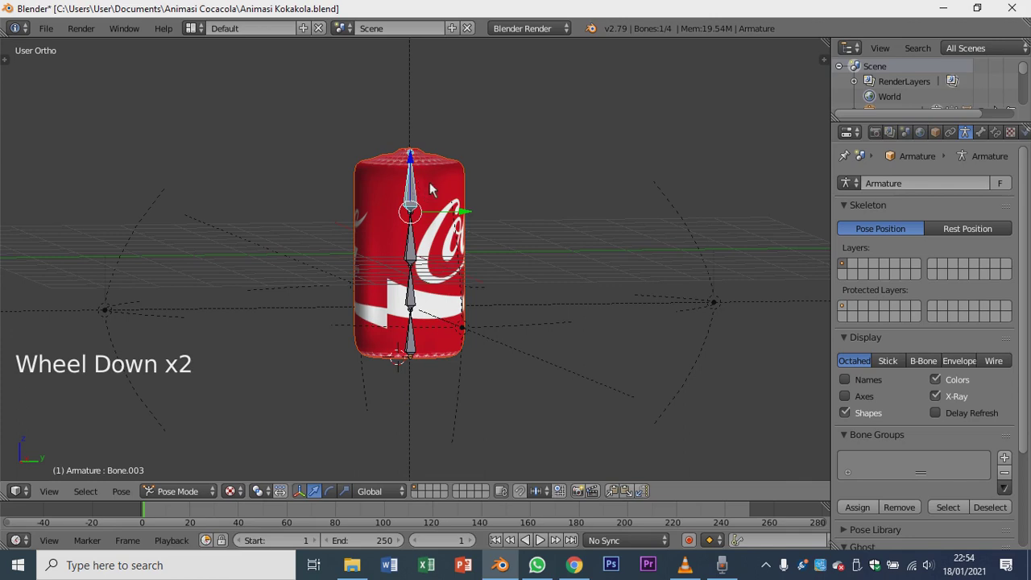
key("r")
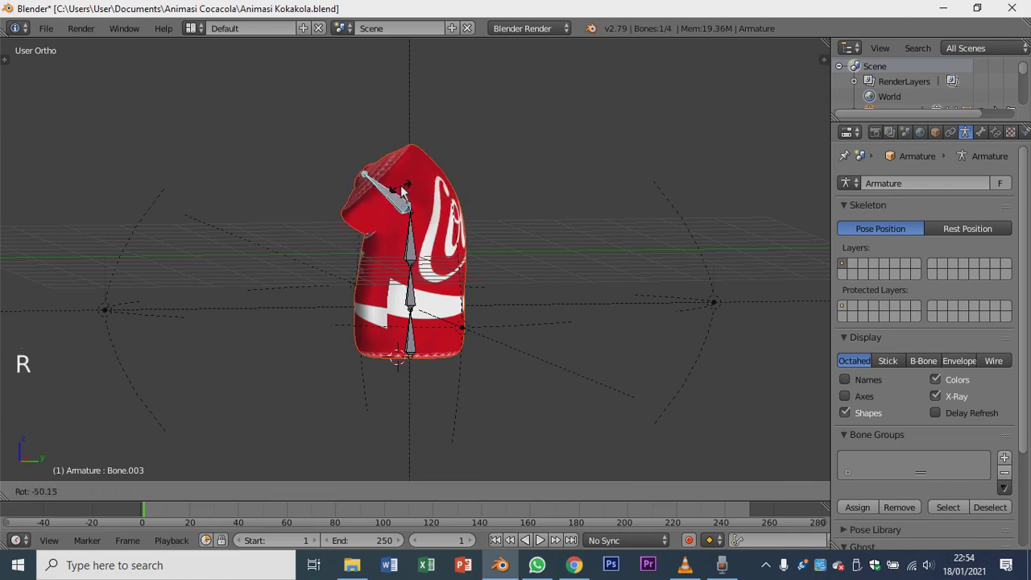
left_click(402, 187)
scroll(409, 200, "down", 1)
scroll(409, 200, "up", 3)
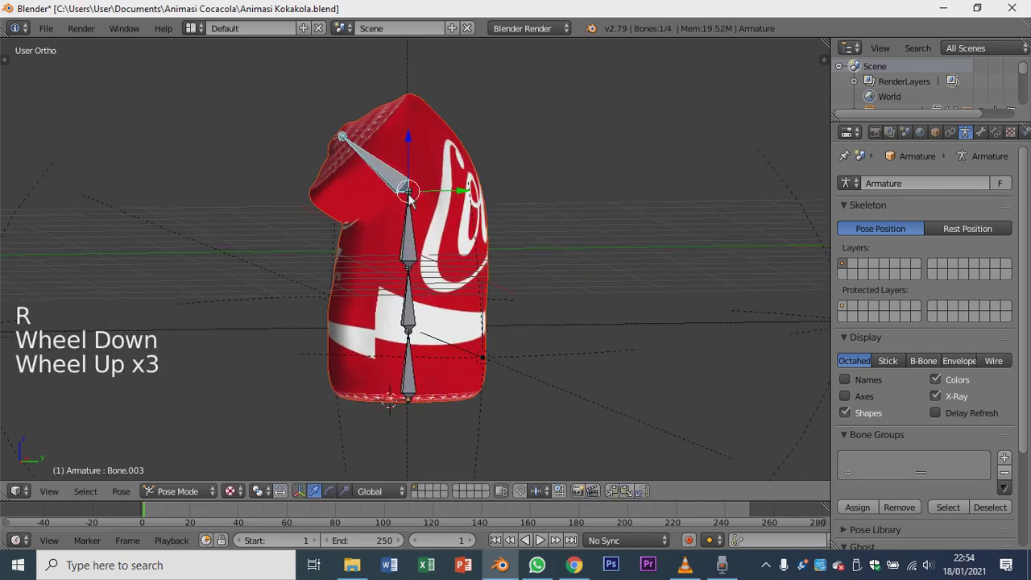
Inspect the bent can top from an angled close-up and clear the top bone's rotation.
middle_click_drag(409, 200, 290, 236, "shift")
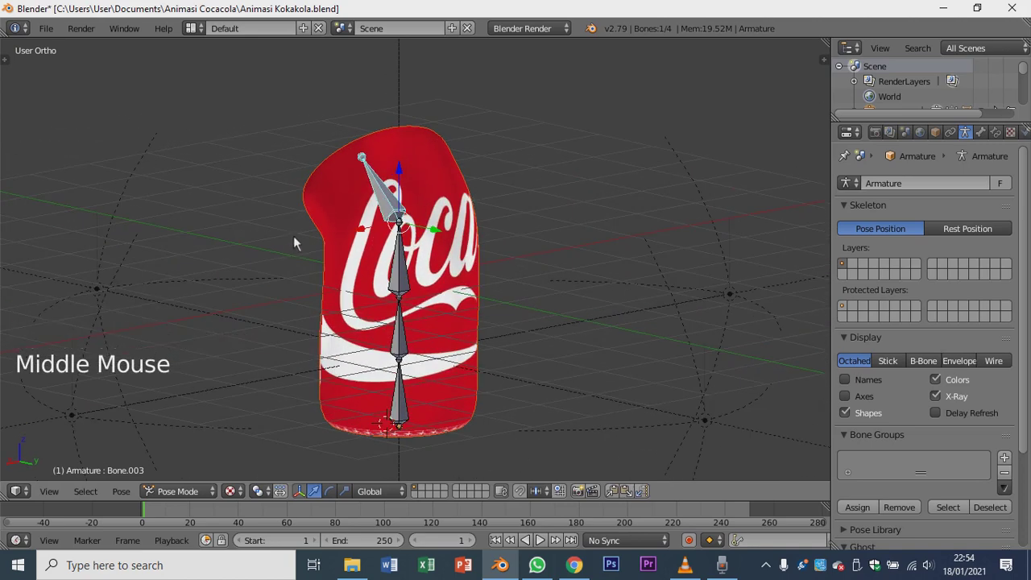
key("ctrl")
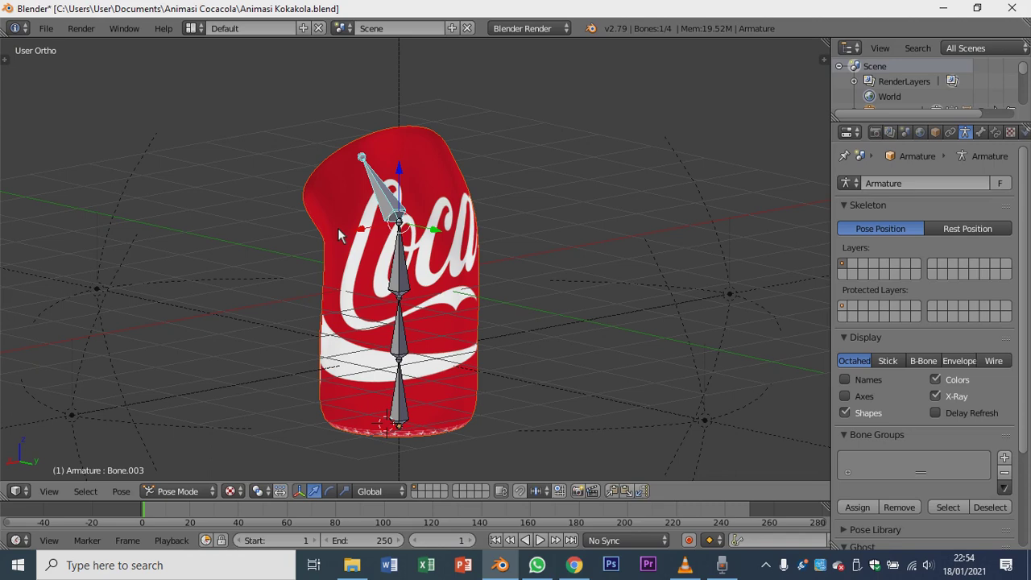
scroll(338, 228, "up", 3)
scroll(340, 228, "down", 1)
middle_click_drag(345, 226, 365, 252, "shift")
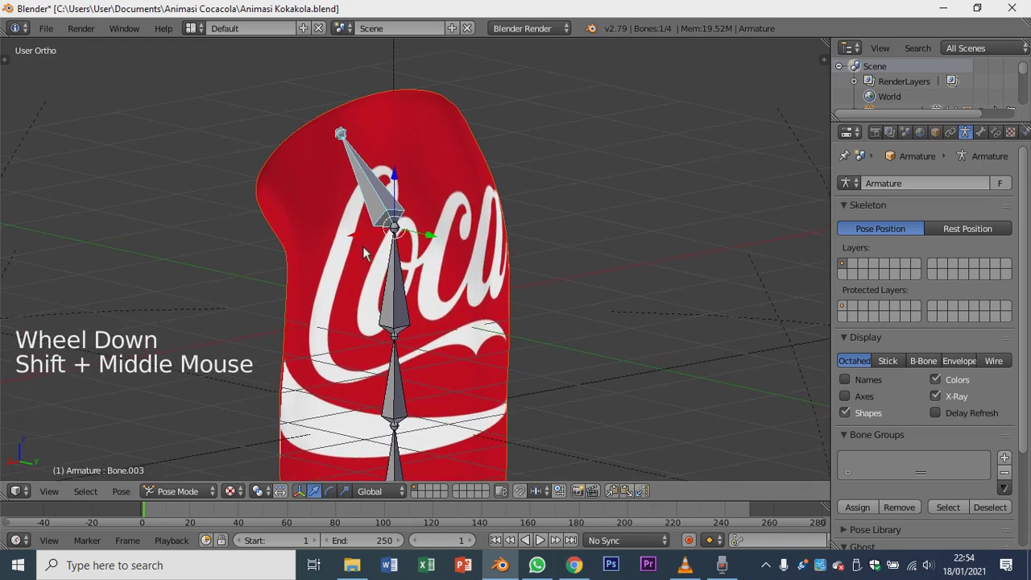
key("alt+r")
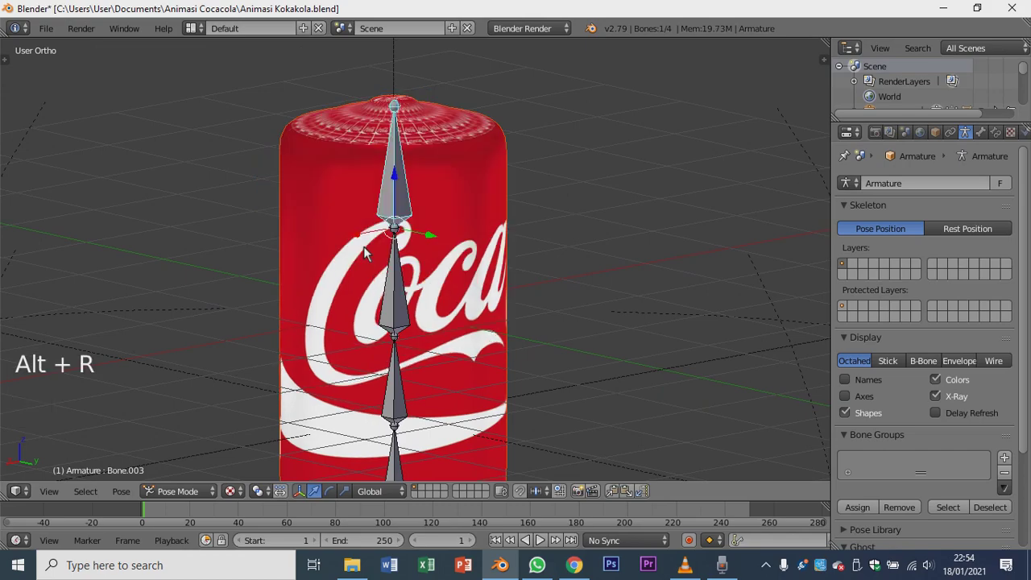
scroll(365, 246, "down", 4)
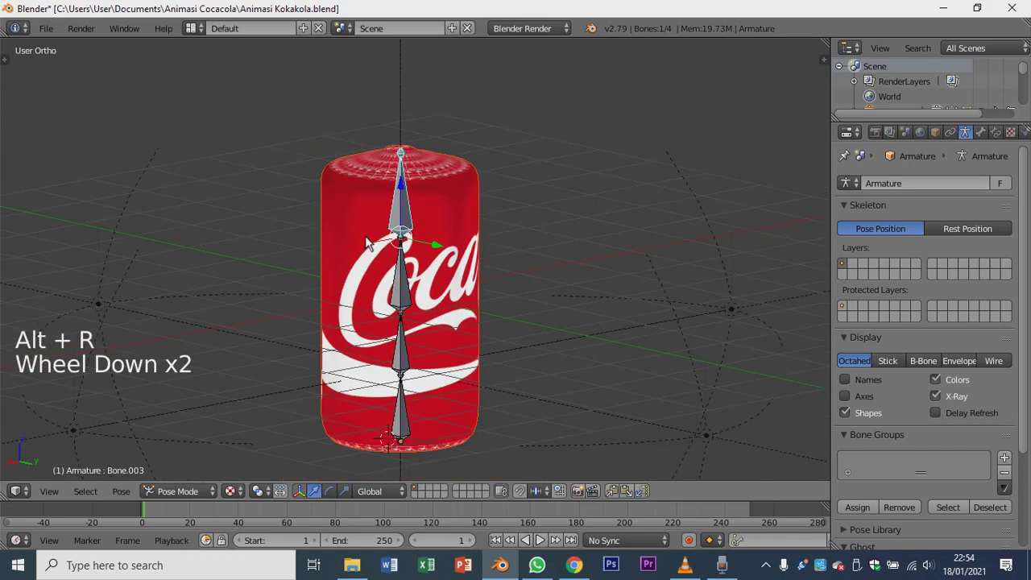
Rotate the third bone from the base by about 24 degrees, viewing the can from an angle above.
middle_click_drag(365, 245, 459, 227)
middle_click_drag(459, 227, 369, 228)
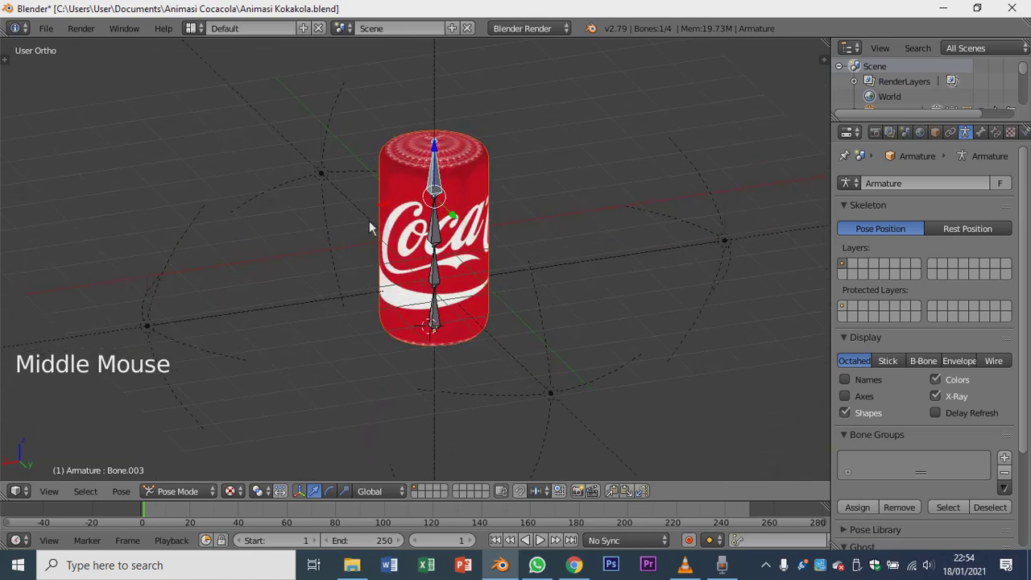
middle_click_drag(436, 256, 322, 258)
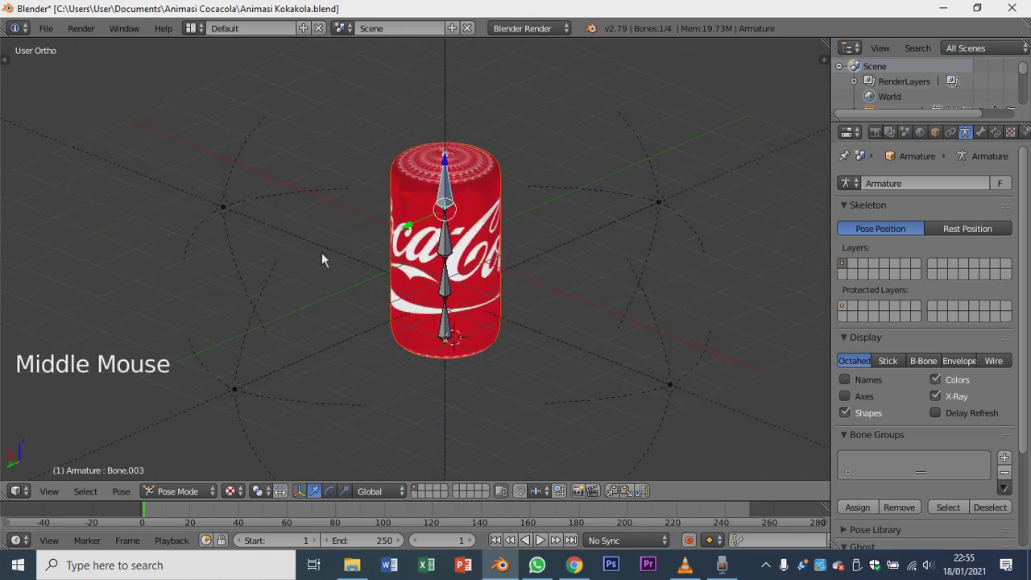
right_click(448, 246)
key("r")
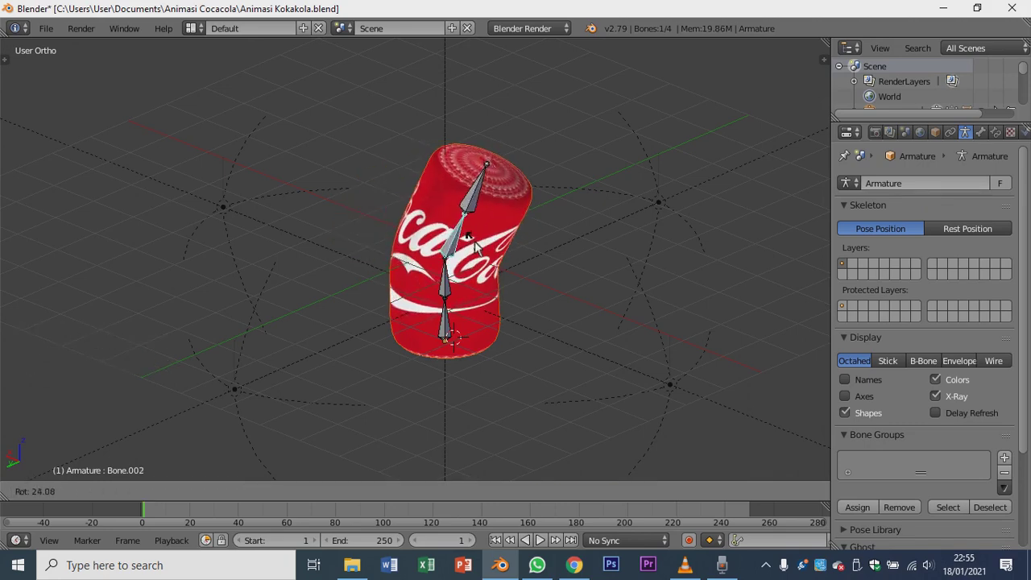
left_click(475, 250)
Rotate the second bone from the base in the opposite direction to bend the can's lower middle.
right_click(448, 284)
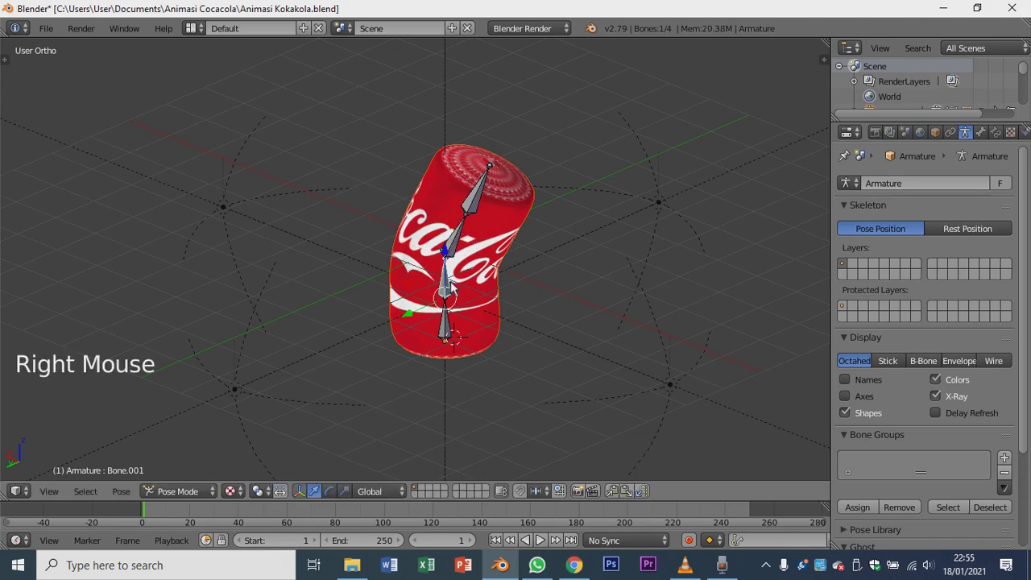
key("r")
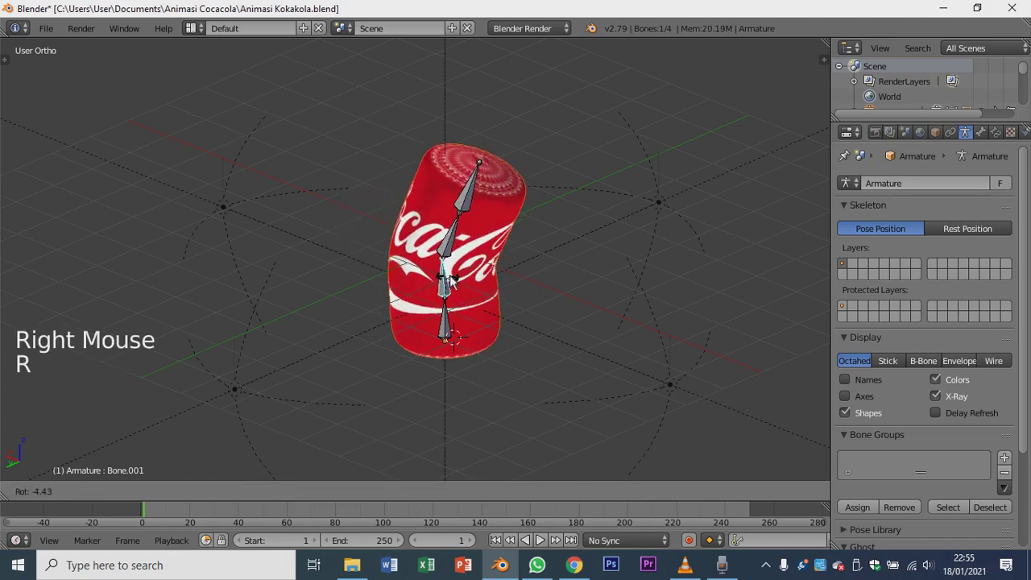
left_click(444, 337)
Rotate the bottom bone by about -50 degrees to tip the whole can over, and select all four bones.
right_click(444, 337)
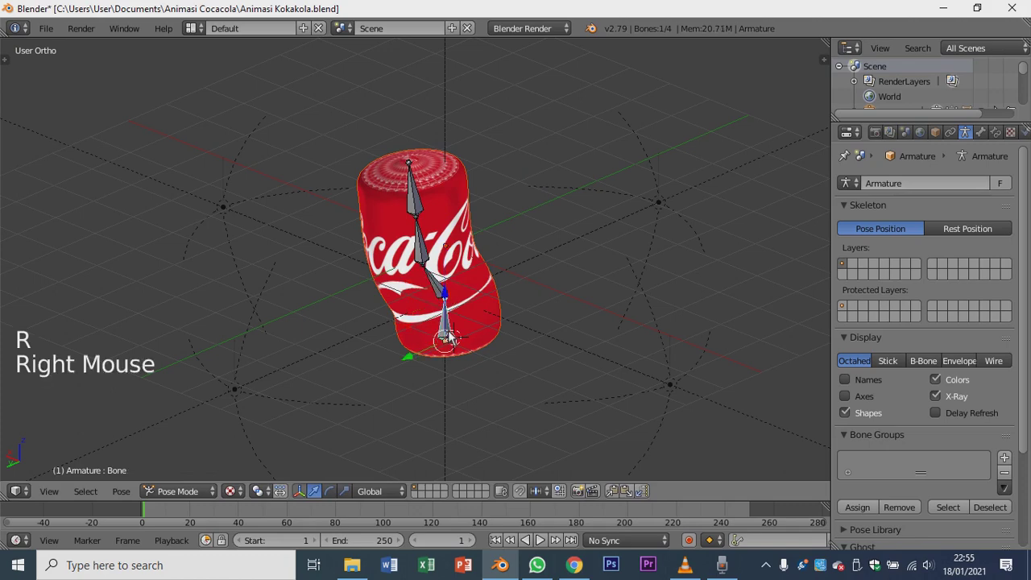
key("r")
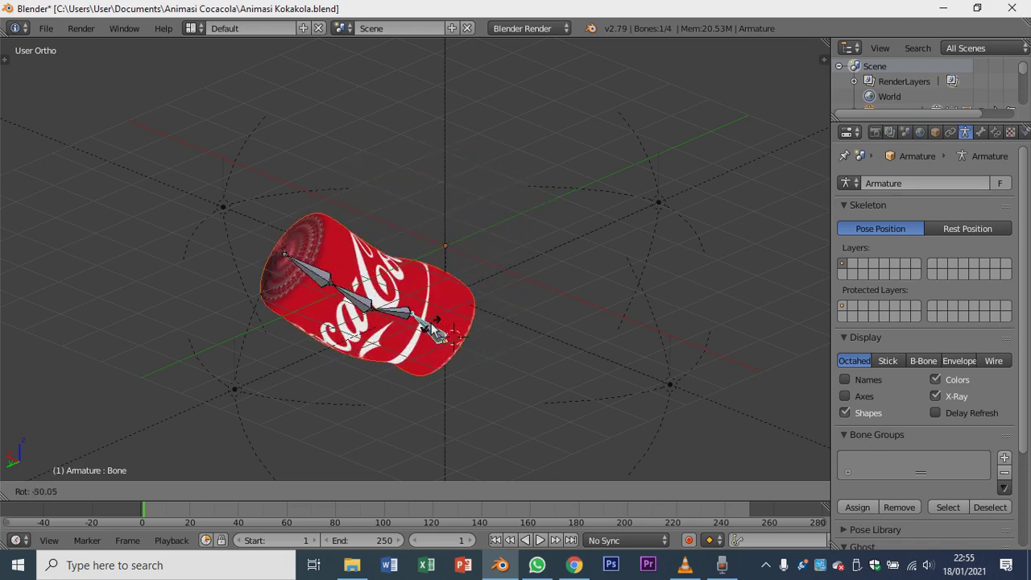
left_click(430, 322)
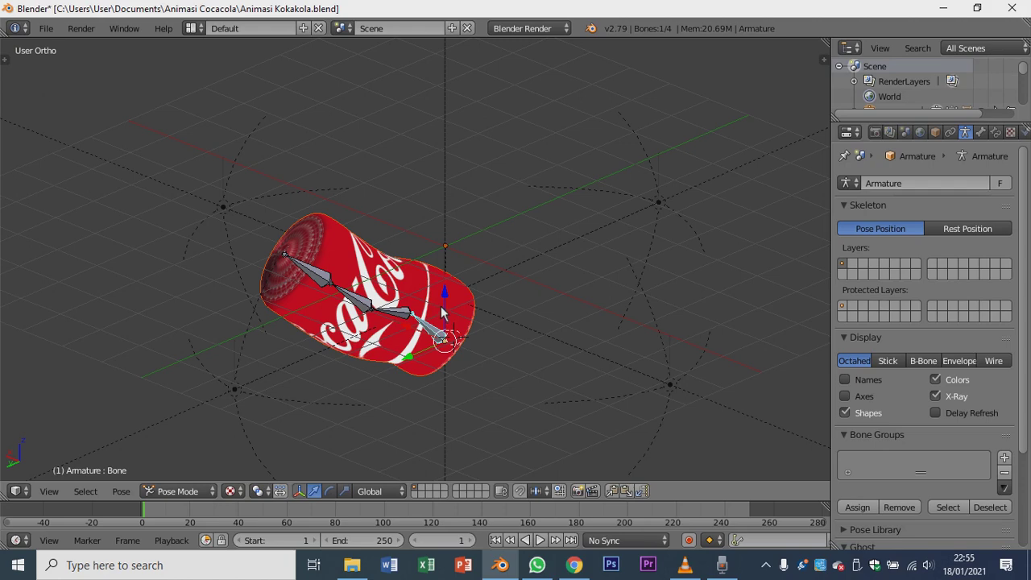
key("a")
key("a")
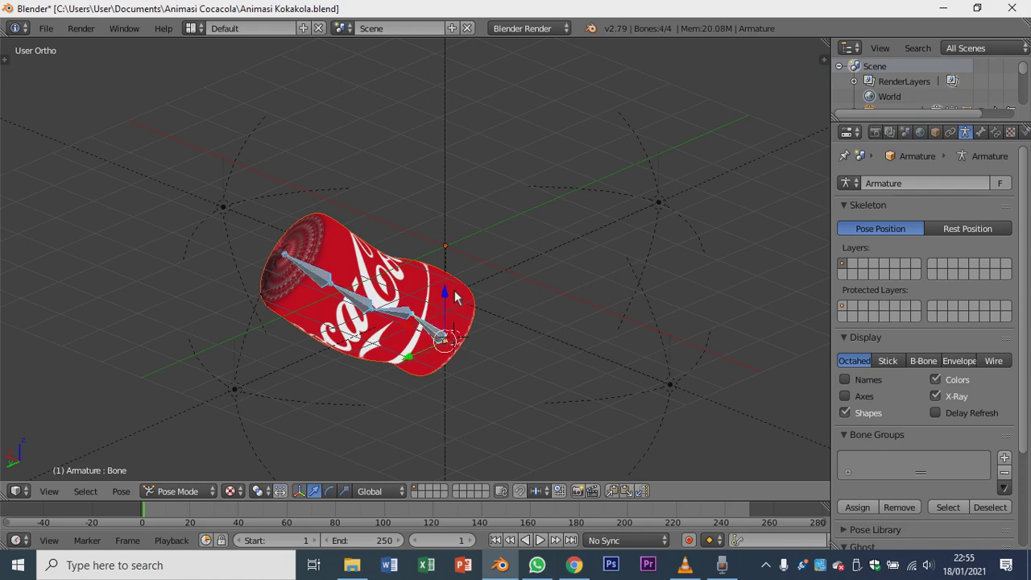
Clear the rotation of all four selected bones to straighten the can, and view it closer to side-on.
key("alt+r")
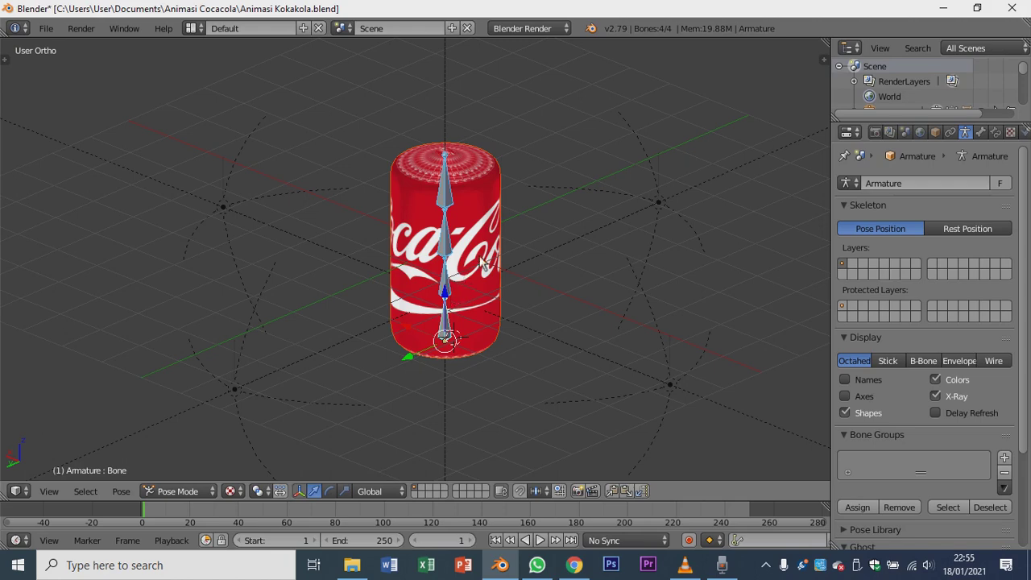
middle_click_drag(527, 284, 409, 255)
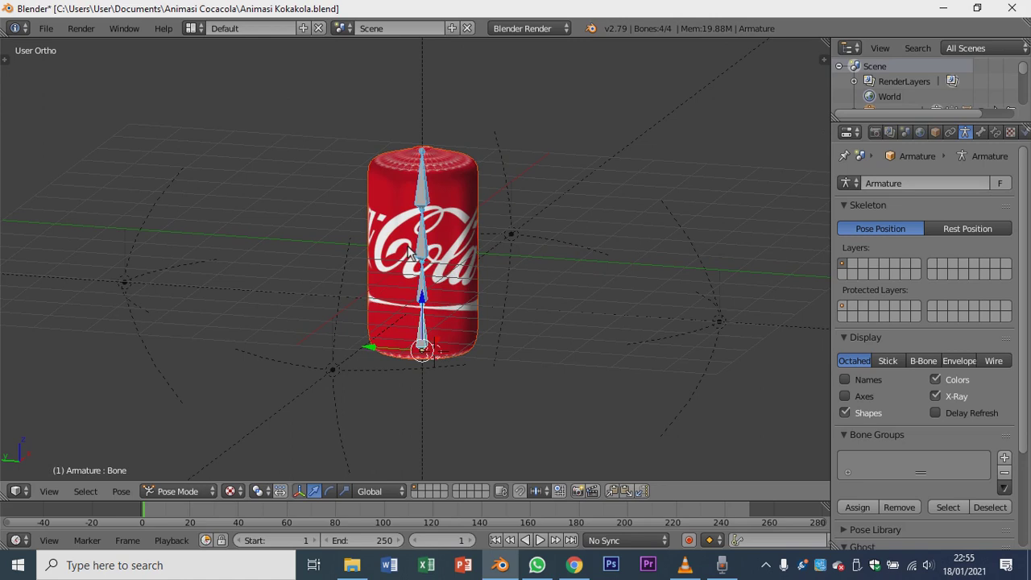
scroll(410, 255, "down", 1)
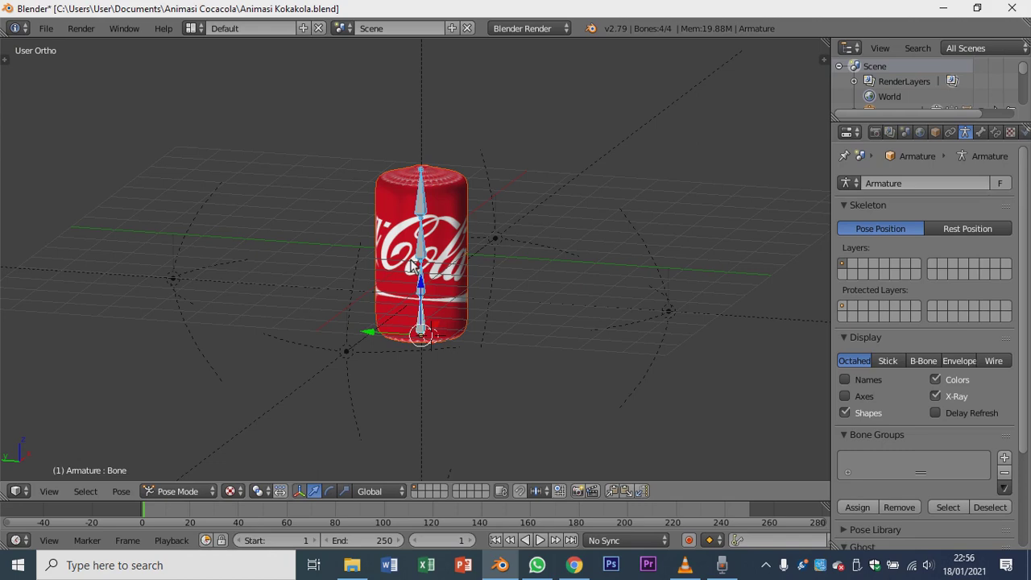
Inspect the straightened can and its bone chain from several angles and distances.
scroll(413, 266, "up", 3)
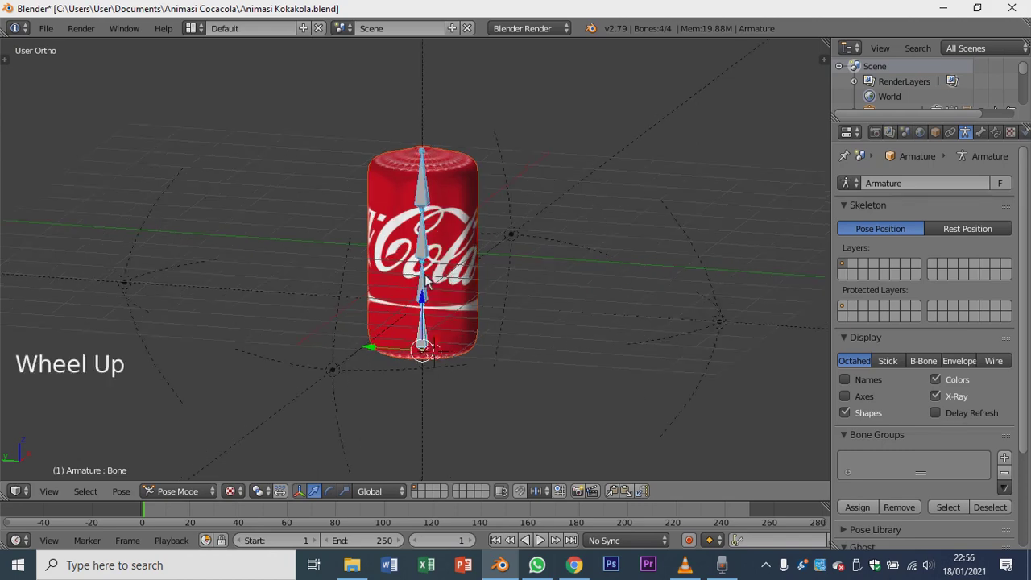
scroll(419, 278, "down", 1)
mouse_move(419, 279)
middle_mouse_down()
mouse_move(409, 292)
mouse_move(402, 282)
middle_mouse_up()
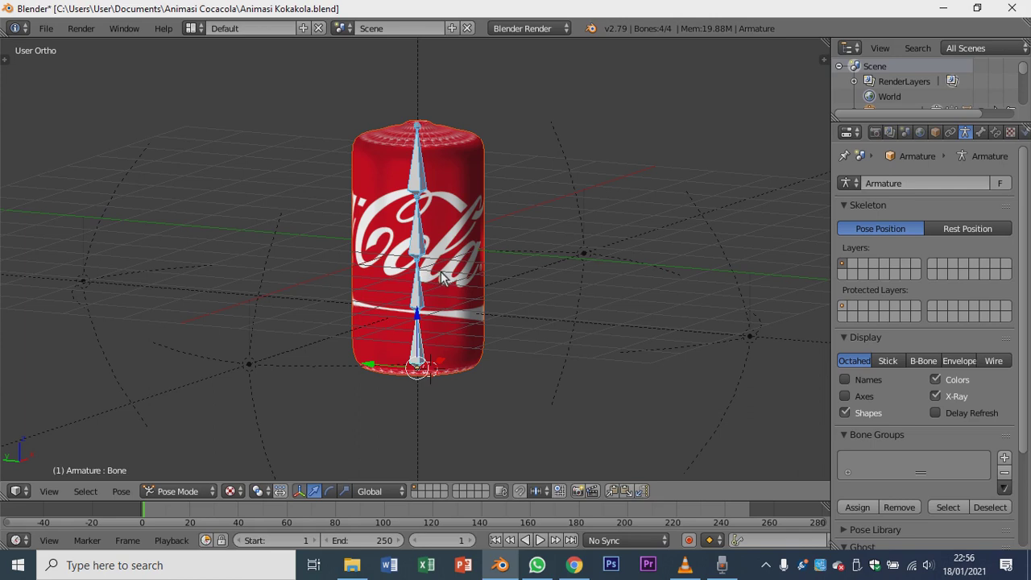
middle_click_drag(437, 290, 405, 318)
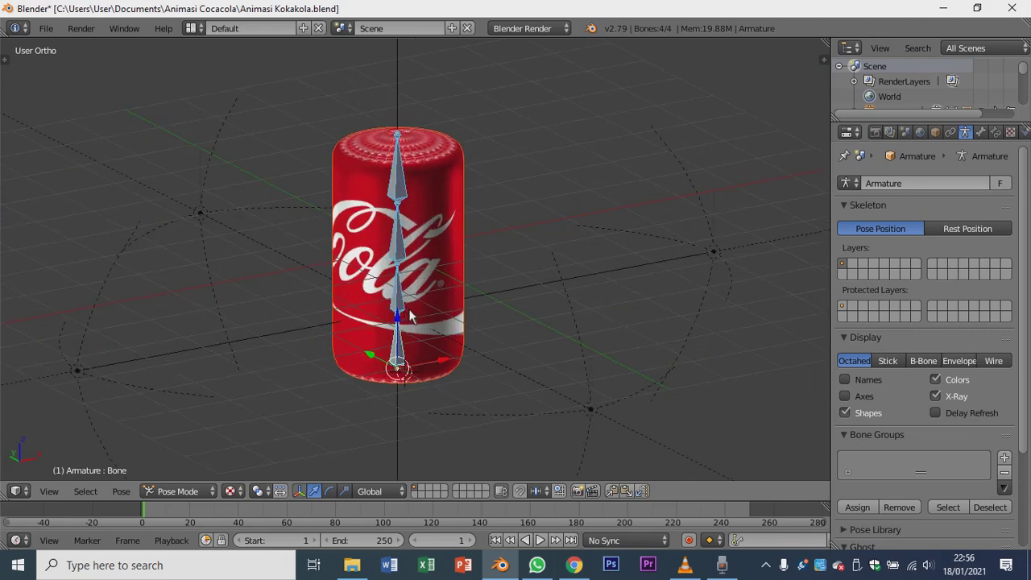
middle_click_drag(409, 315, 530, 291)
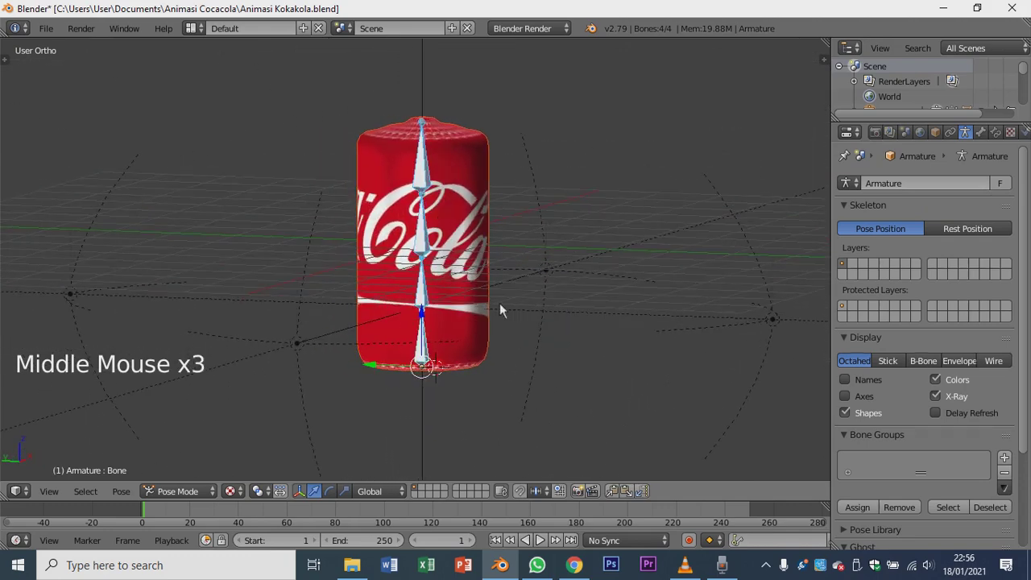
middle_click_drag(468, 315, 392, 334)
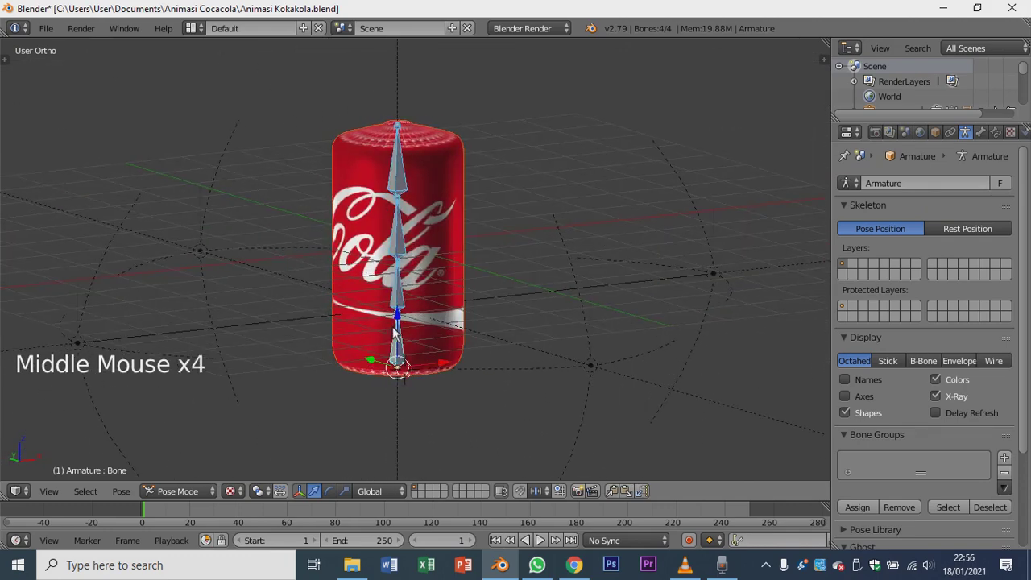
middle_click_drag(701, 253, 672, 216)
scroll(673, 249, "down", 3)
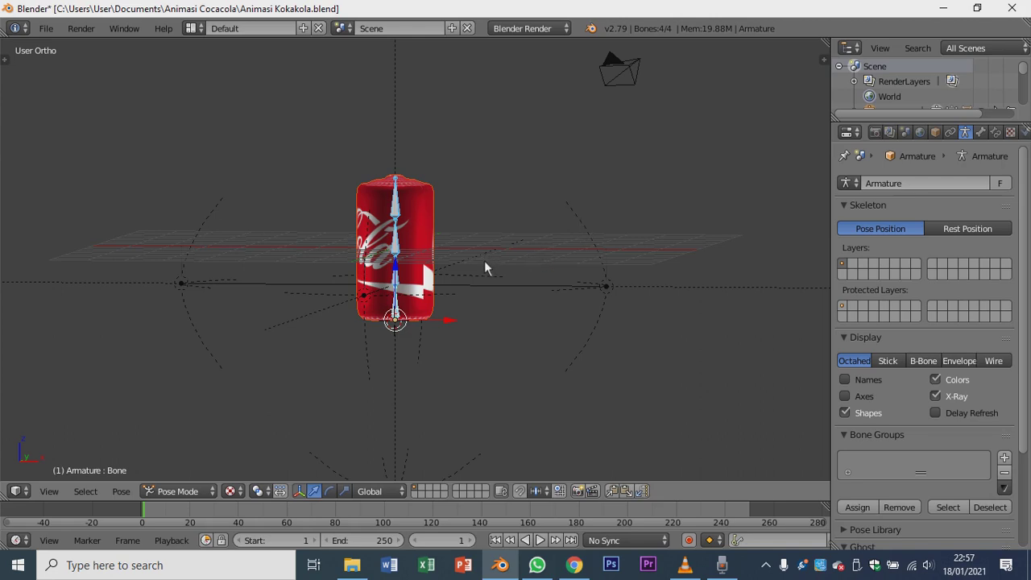
middle_click_drag(484, 258, 486, 268)
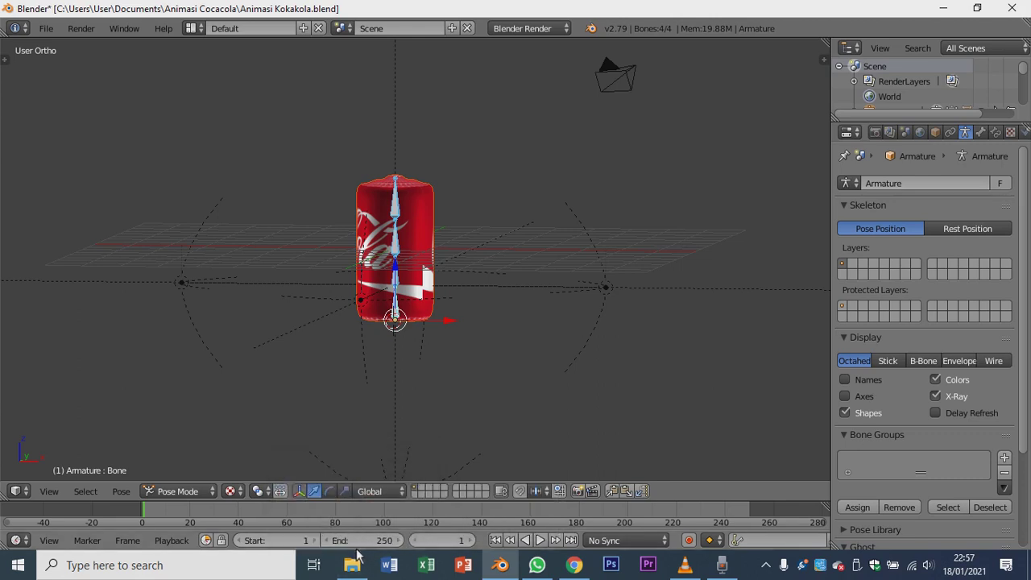
Set the start frame of the animation range to 0.
left_click(290, 540)
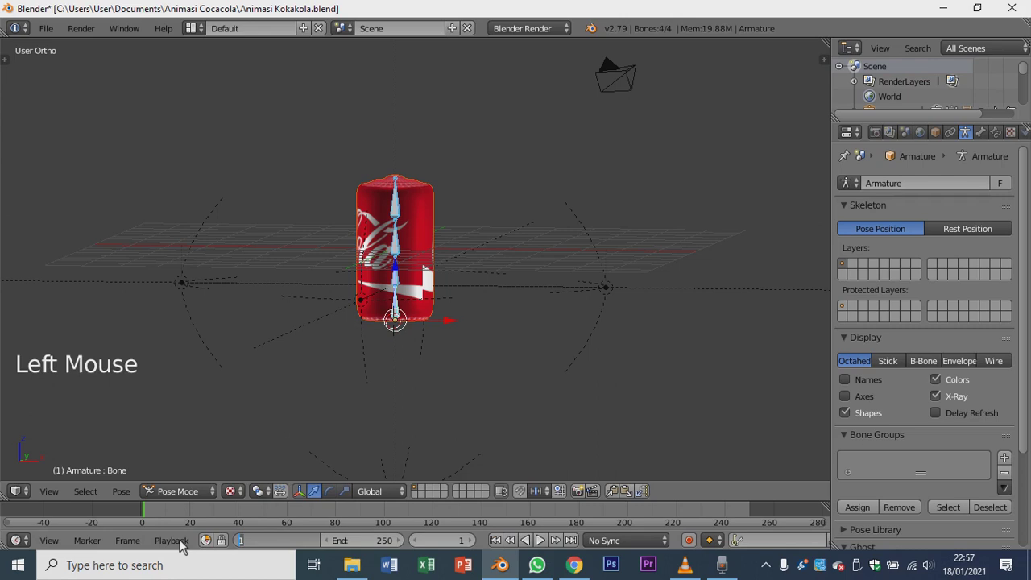
type("0")
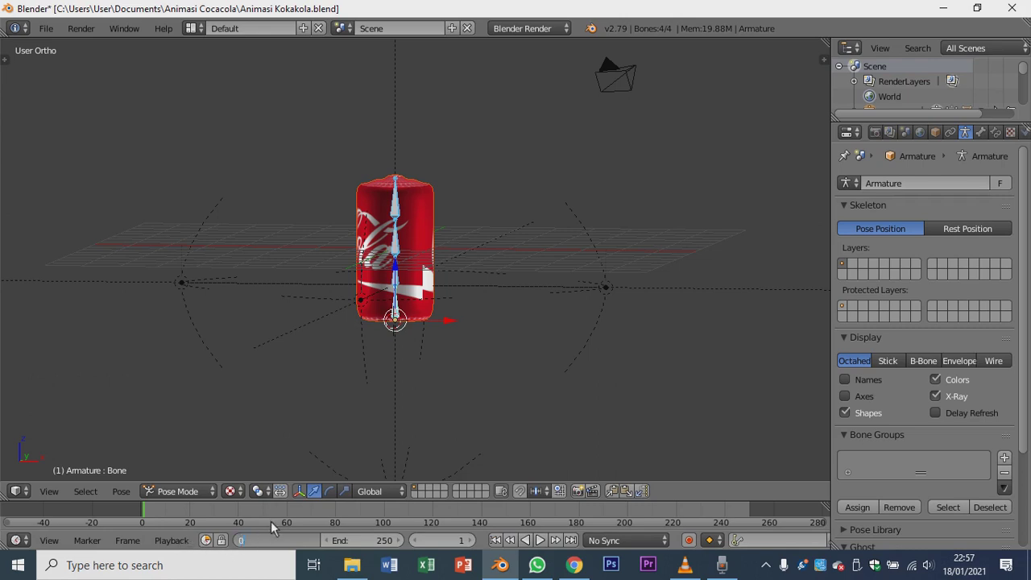
key("Return")
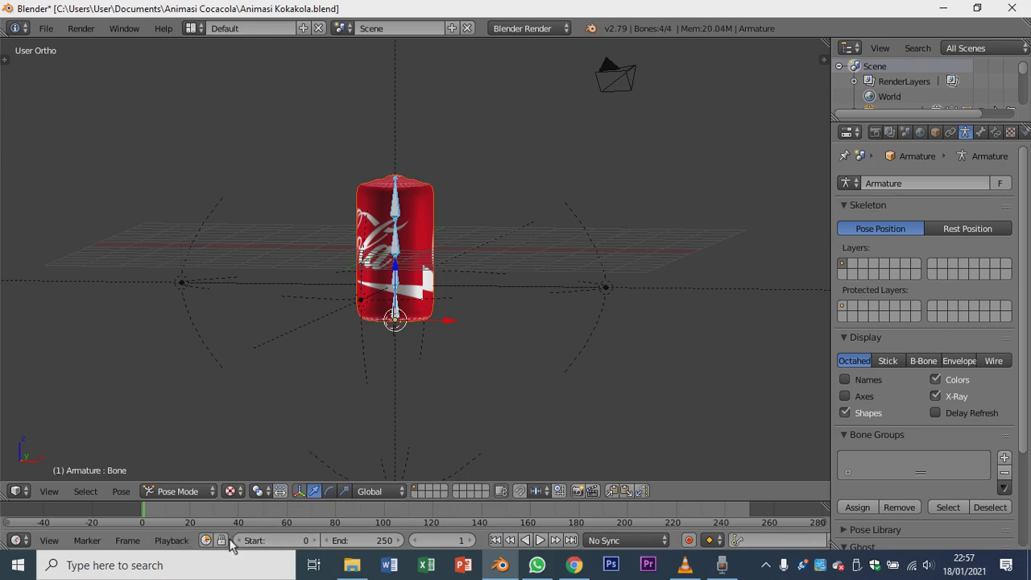
left_click(281, 540)
type("1")
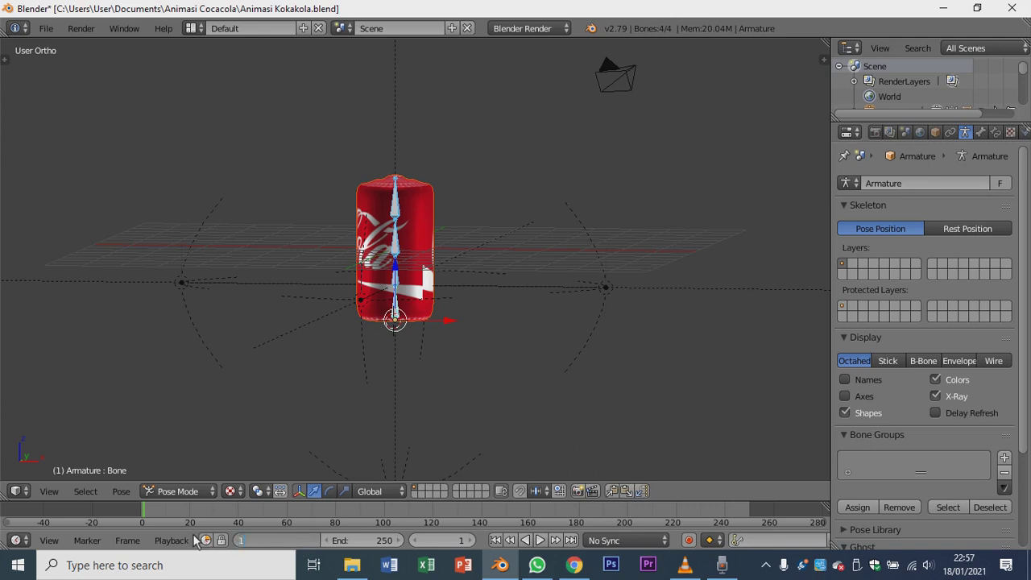
key("Escape")
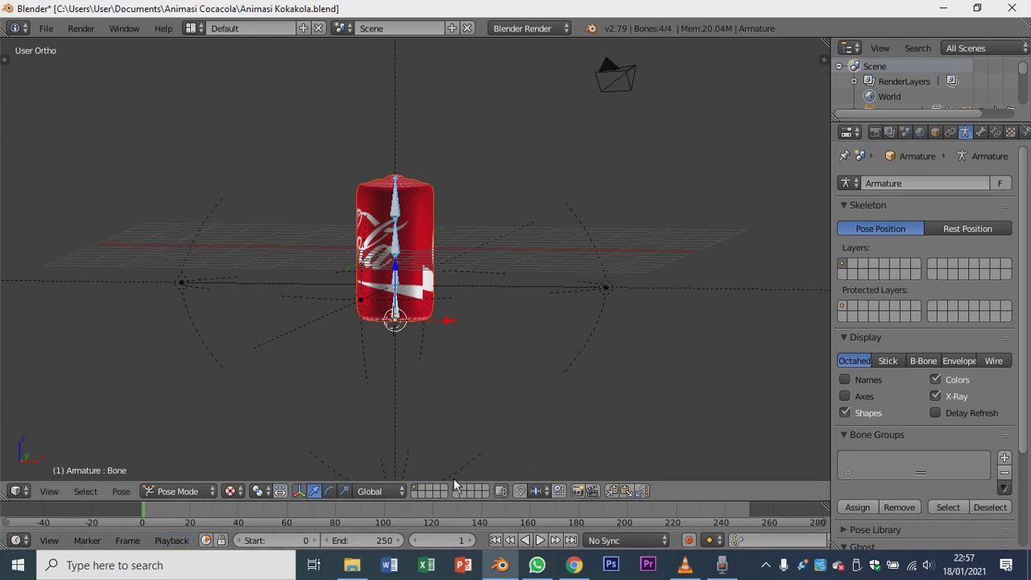
Enlarge the timeline slightly, split the 3D viewport vertically, and turn the narrower half into a Dope Sheet.
left_click_drag(765, 500, 768, 481)
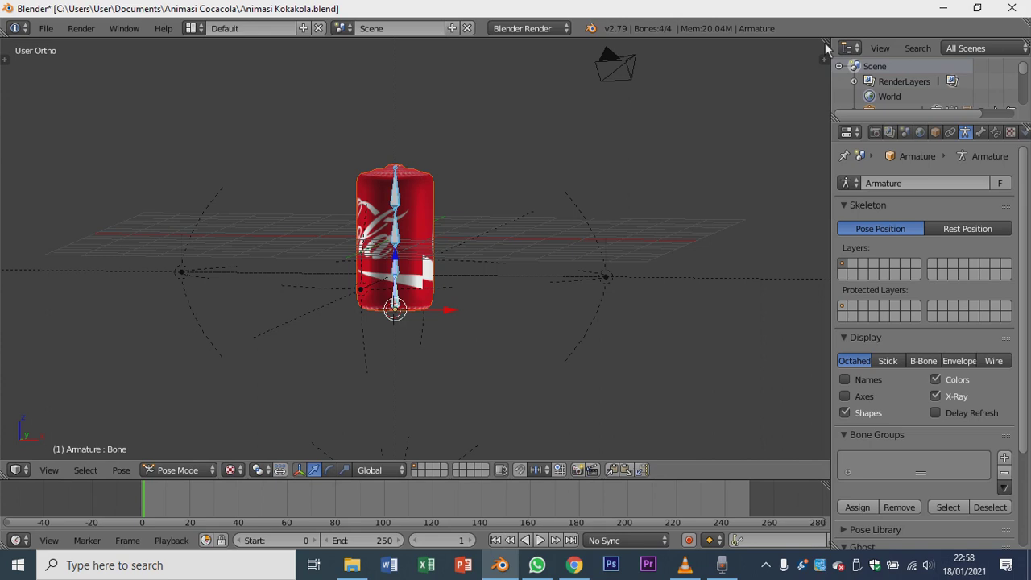
left_click_drag(825, 49, 340, 187)
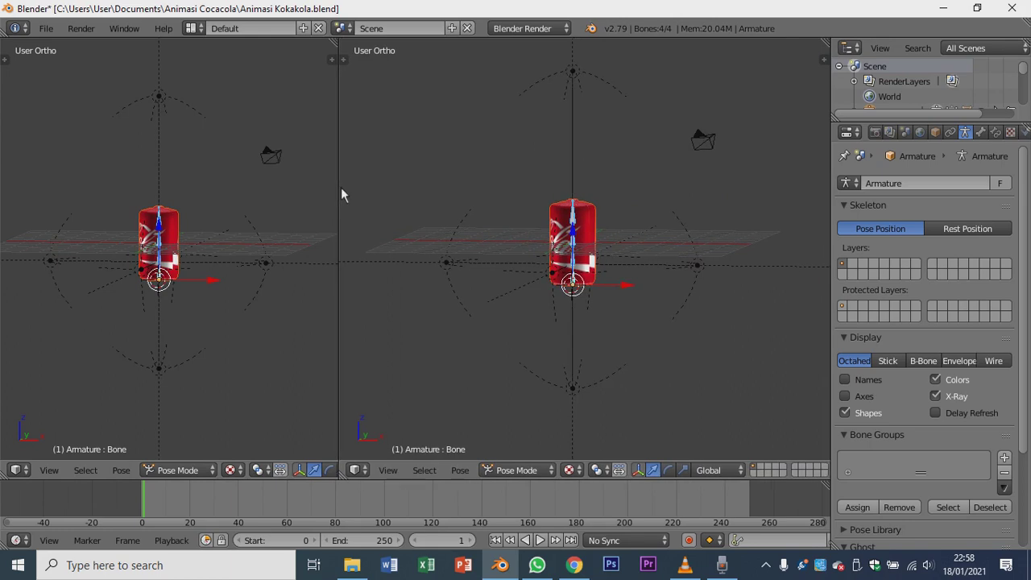
left_click(16, 470)
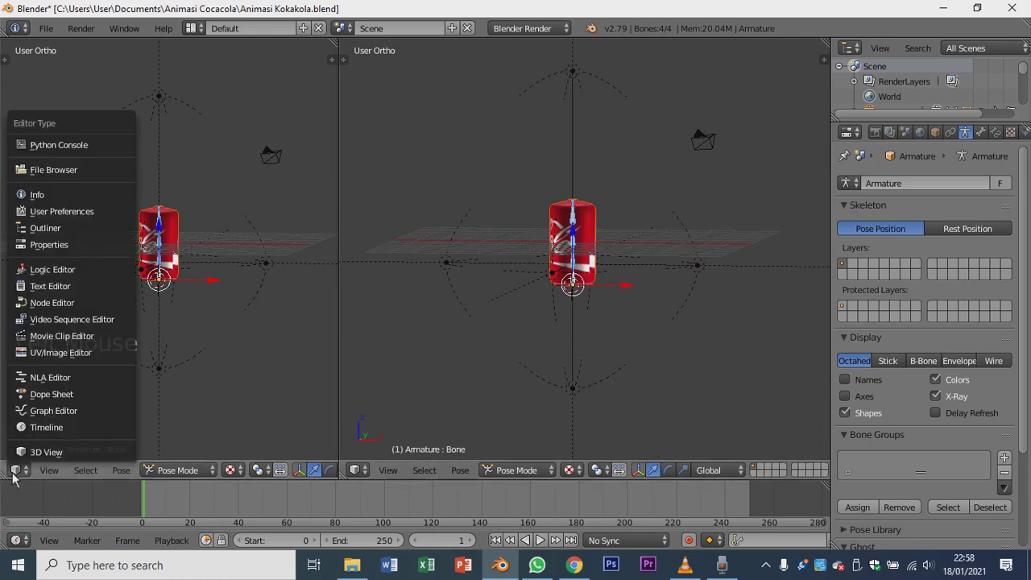
left_click(31, 394)
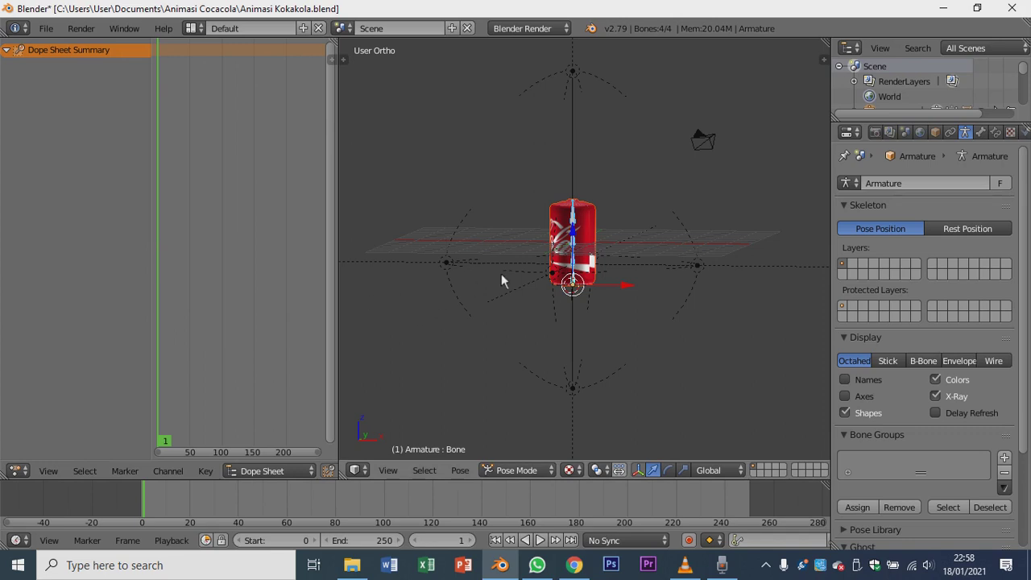
scroll(514, 326, "down", 2)
scroll(514, 327, "up", 3)
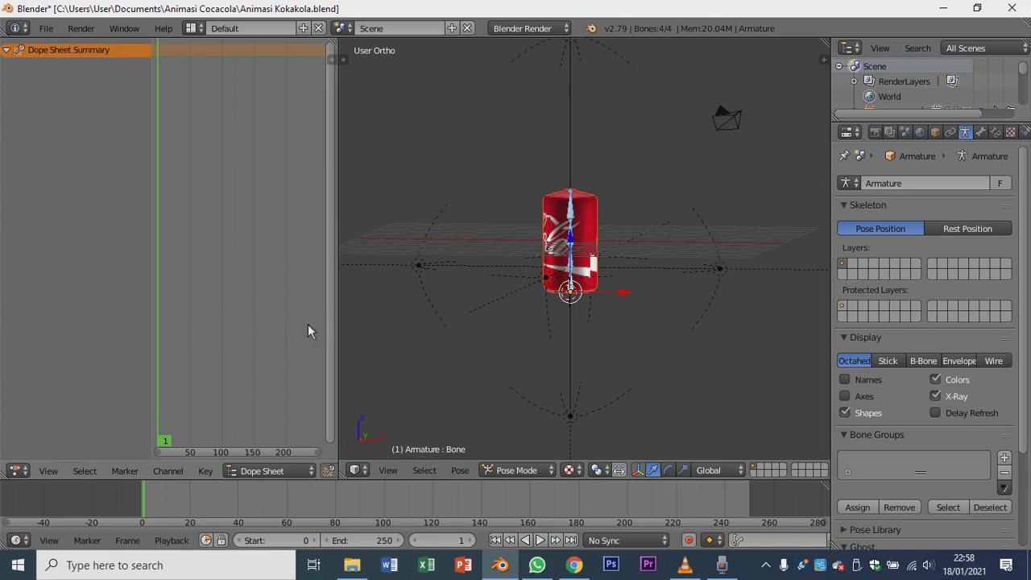
left_click(15, 471)
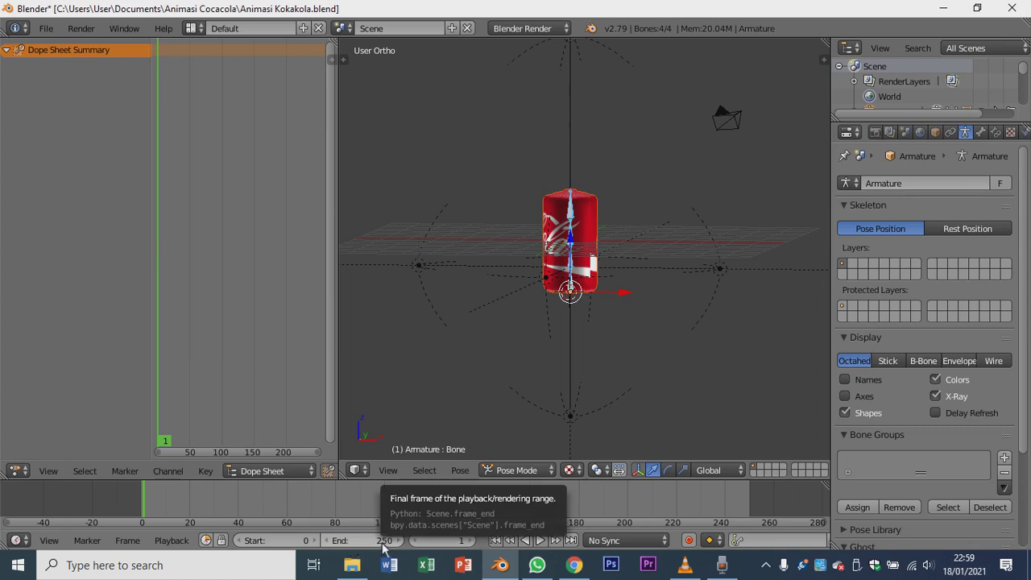
Select the can's bones one at a time up to the top bone, finishing with only the bottom bone selected.
scroll(598, 328, "up", 4)
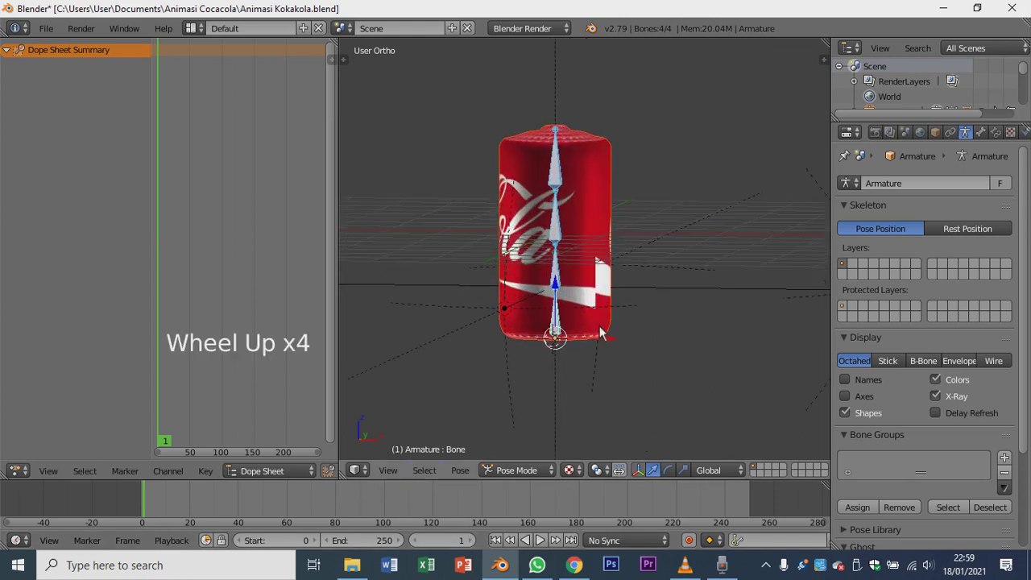
scroll(579, 326, "down", 3)
scroll(579, 326, "up", 3)
scroll(578, 326, "up", 2)
right_click(548, 313)
left_click(547, 350)
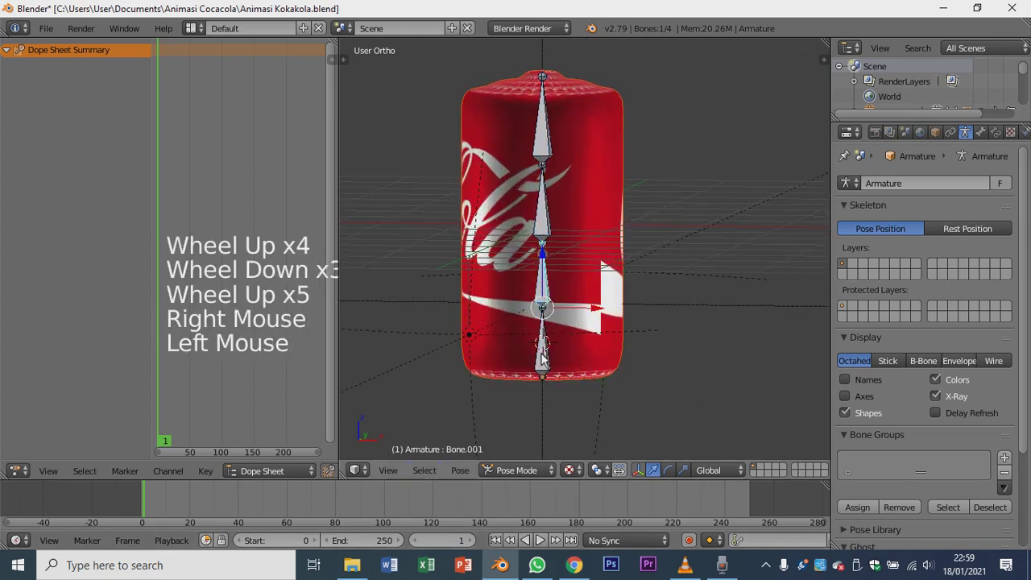
right_click(542, 364)
right_click(544, 288)
right_click(545, 288)
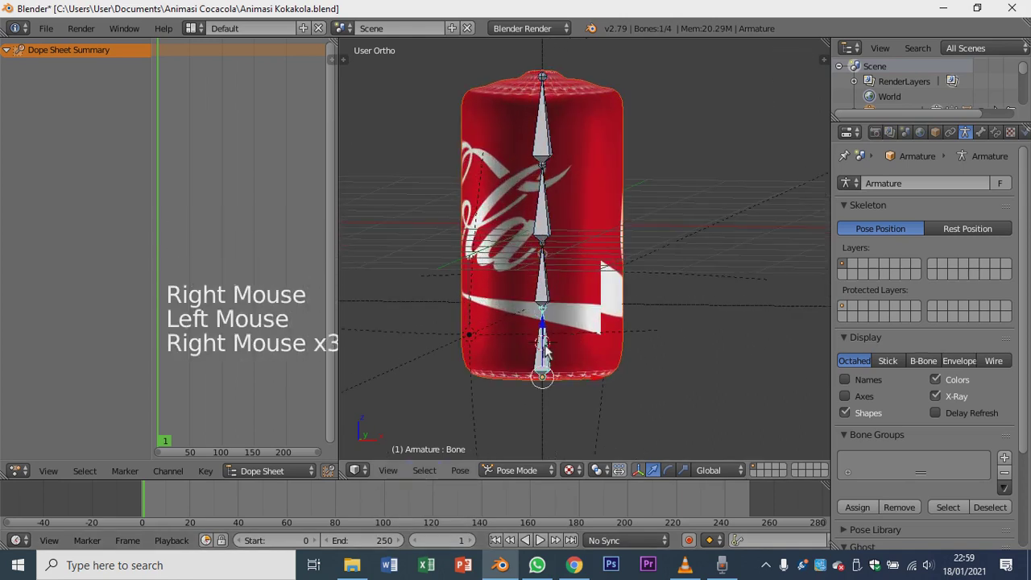
right_click(545, 290)
right_click(545, 218)
right_click(542, 141)
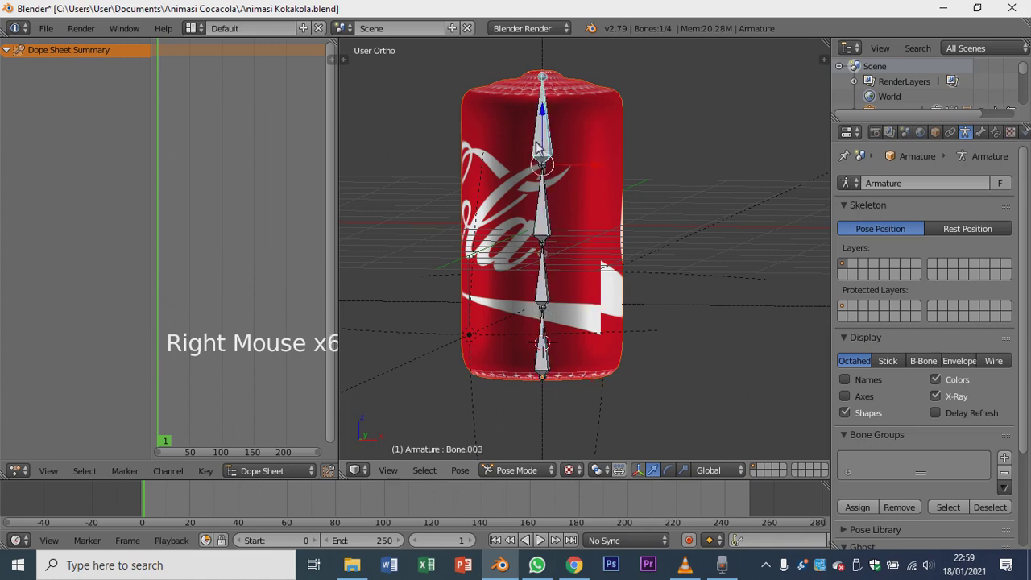
right_click(548, 354)
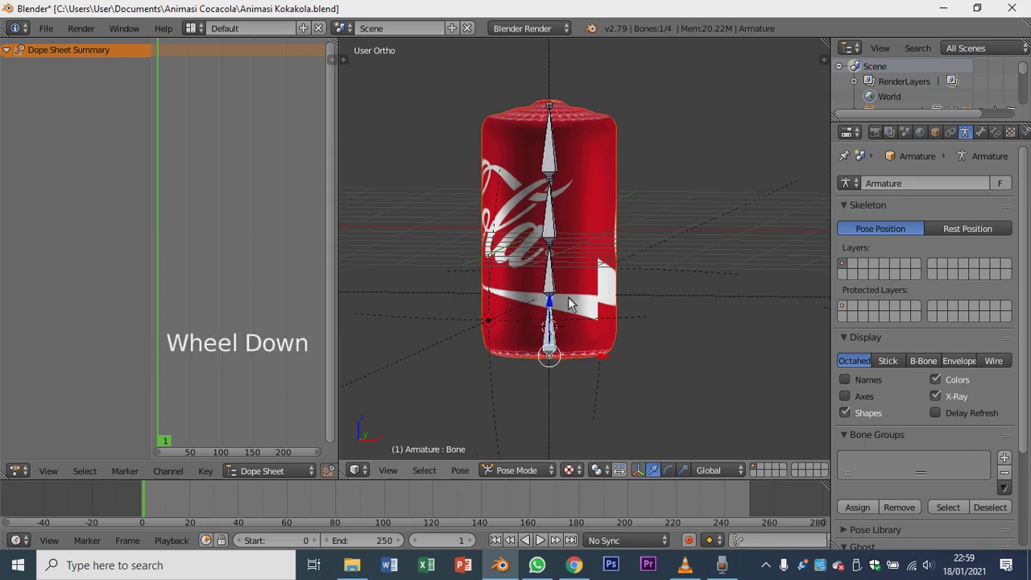
scroll(564, 300, "up", 2)
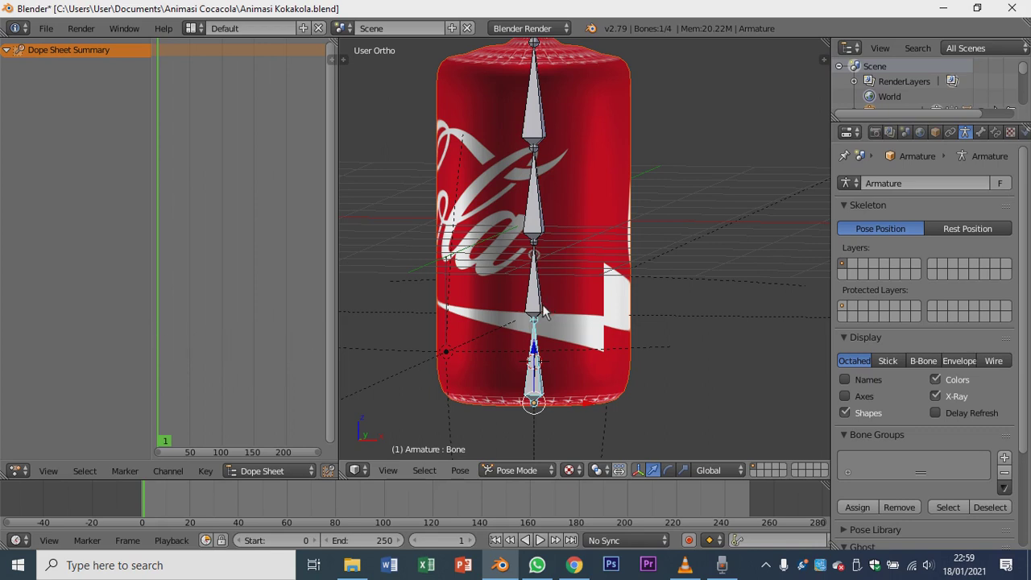
scroll(544, 312, "down", 2)
scroll(542, 316, "up", 2)
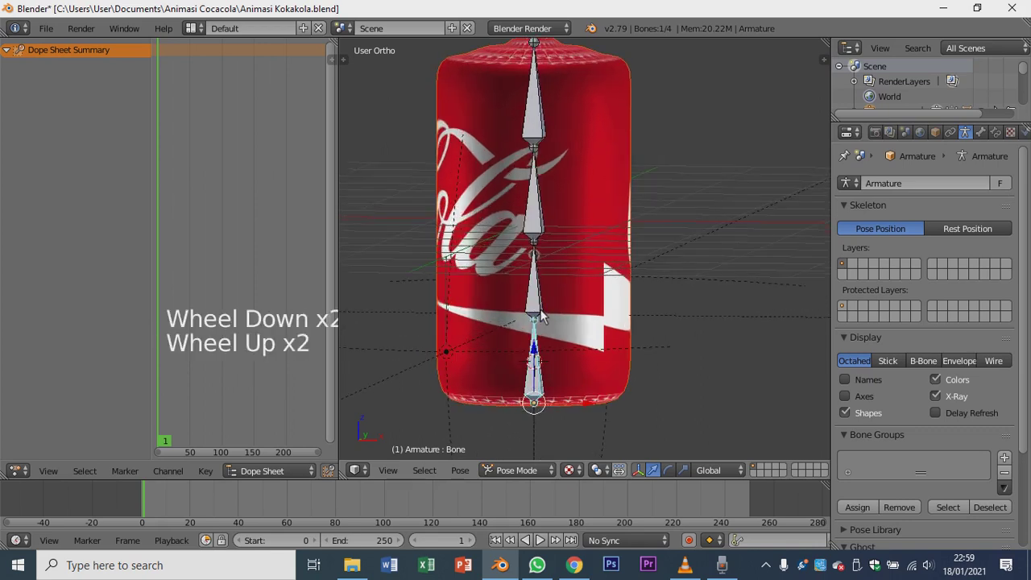
scroll(541, 316, "down", 2)
scroll(541, 313, "up", 1)
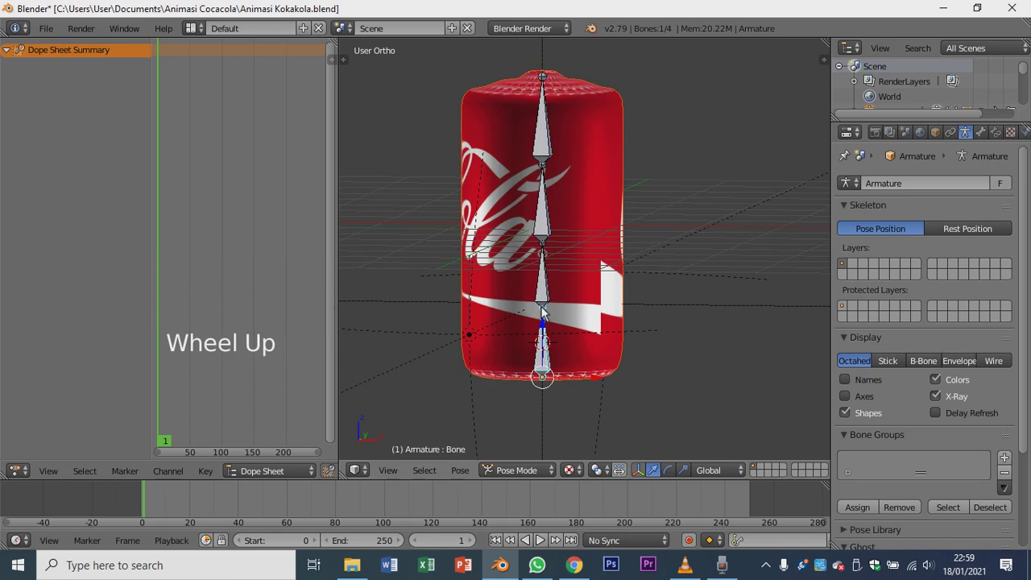
scroll(548, 304, "down", 1)
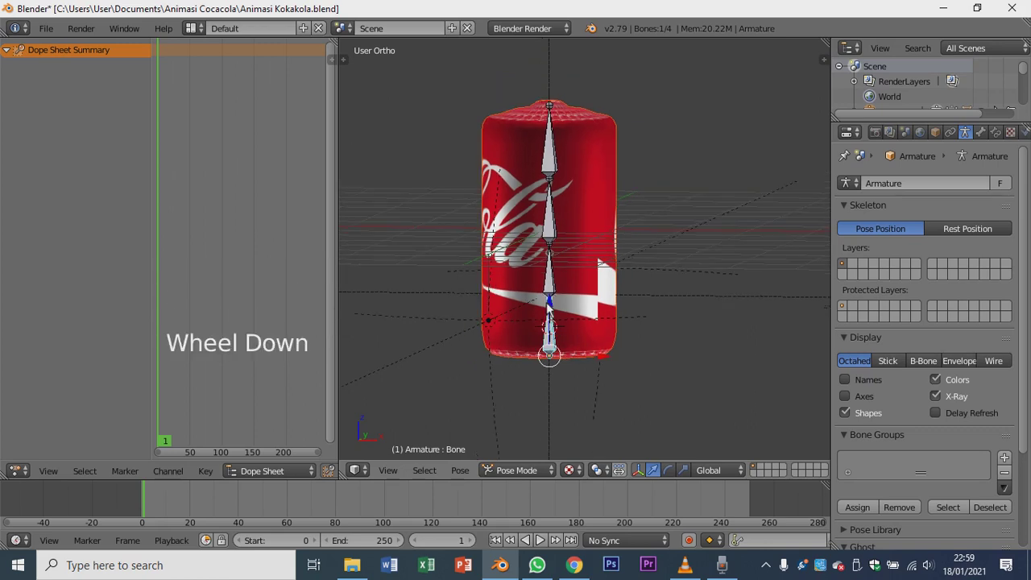
scroll(547, 308, "up", 1)
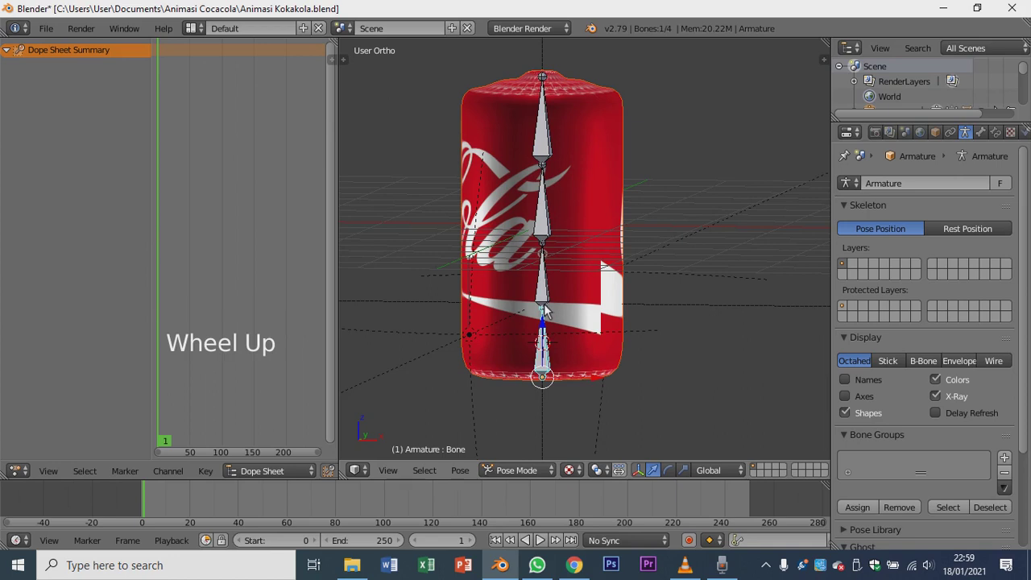
scroll(550, 310, "up", 1)
scroll(550, 311, "down", 2)
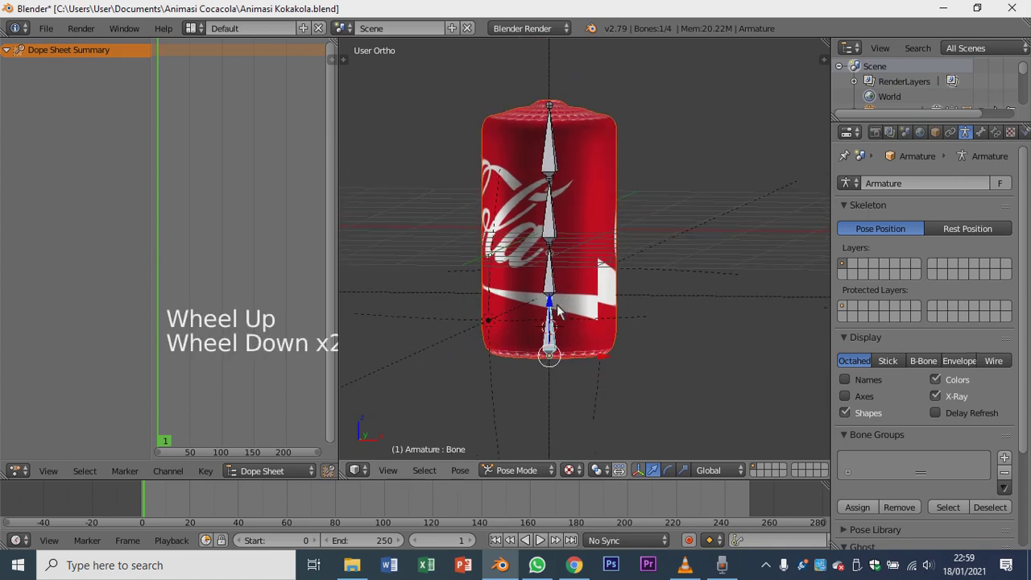
left_click(520, 471)
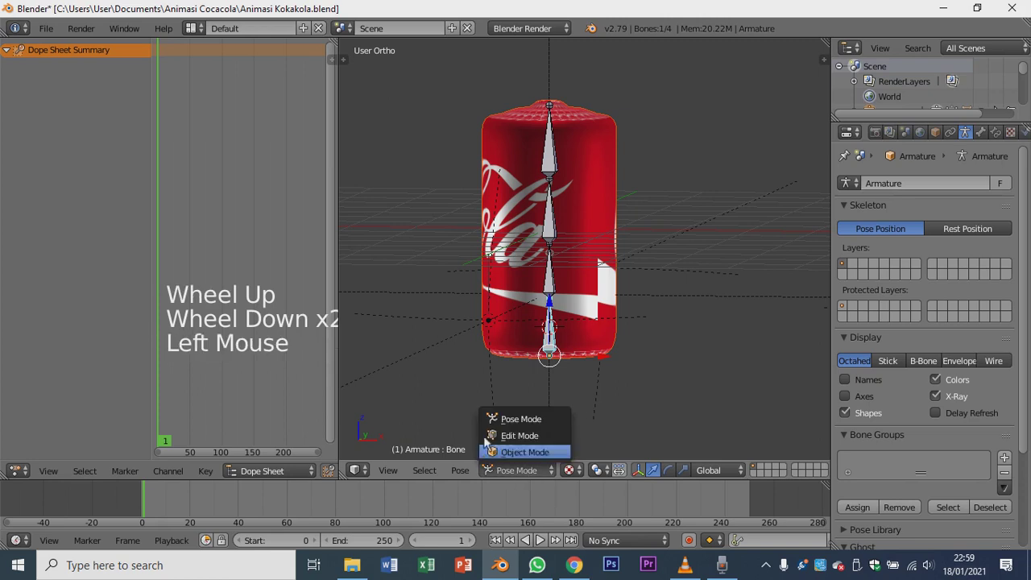
left_click(553, 338)
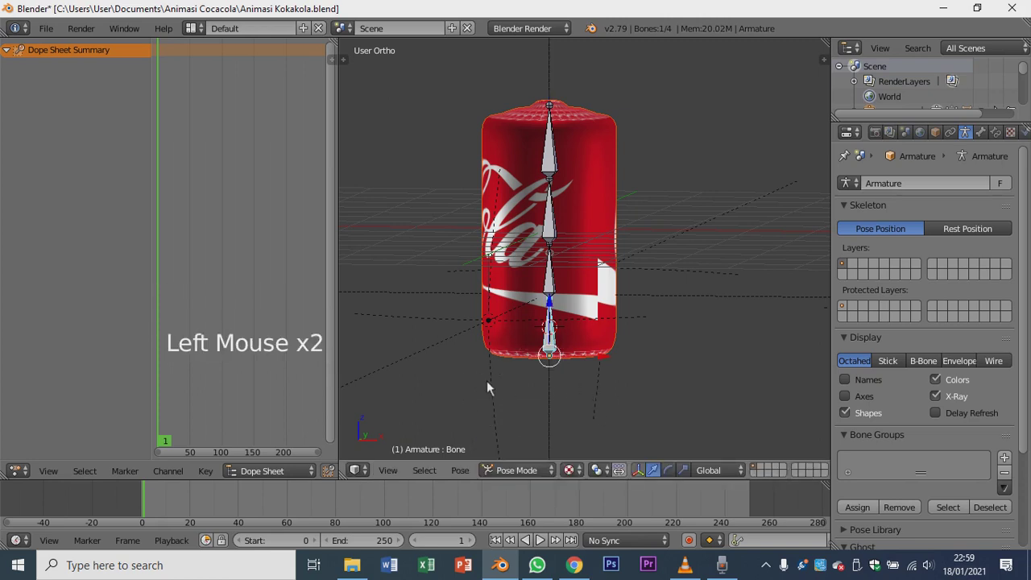
scroll(523, 386, "down", 1)
scroll(523, 386, "up", 4)
scroll(523, 386, "down", 5)
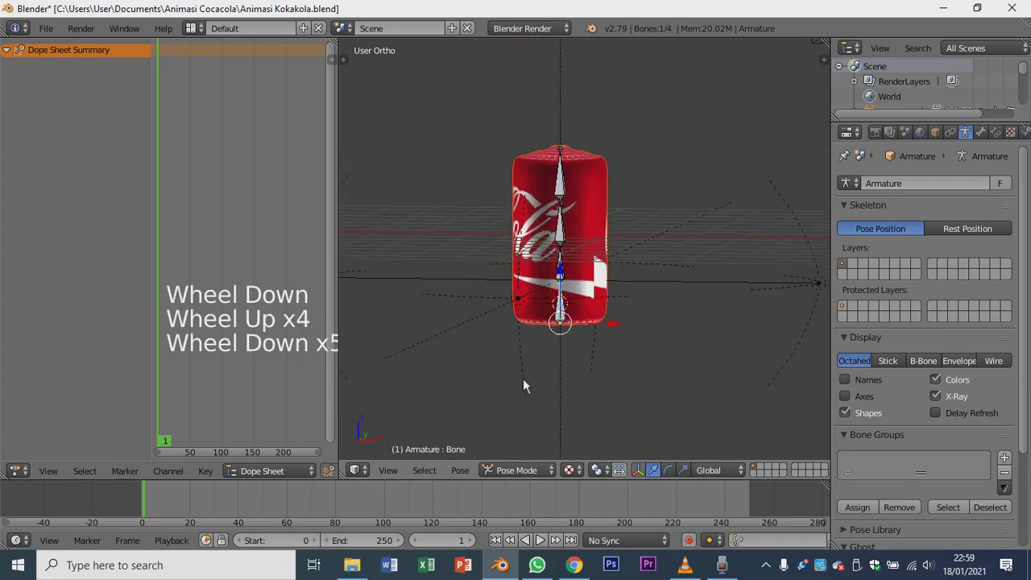
scroll(524, 381, "up", 2)
scroll(523, 380, "down", 2)
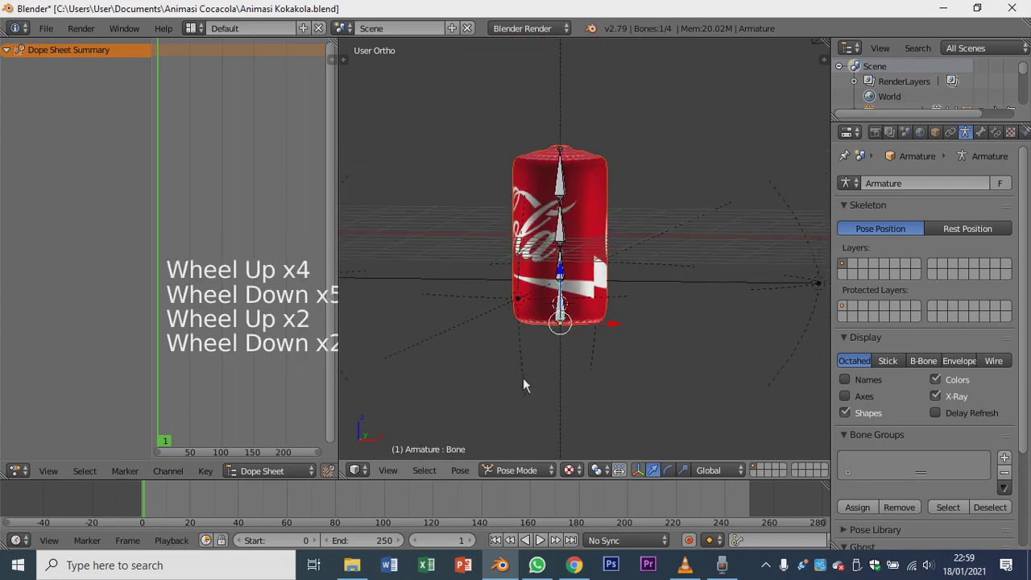
scroll(522, 373, "down", 4)
scroll(521, 374, "up", 2)
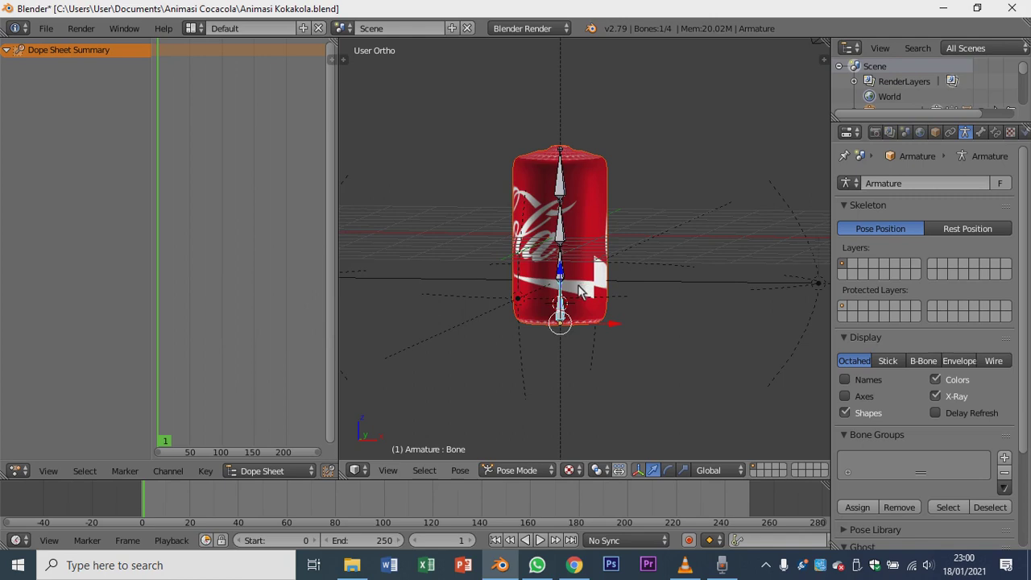
Insert a LocRot keyframe for the can's bottom bone at frame 1.
left_click(735, 541)
key("i")
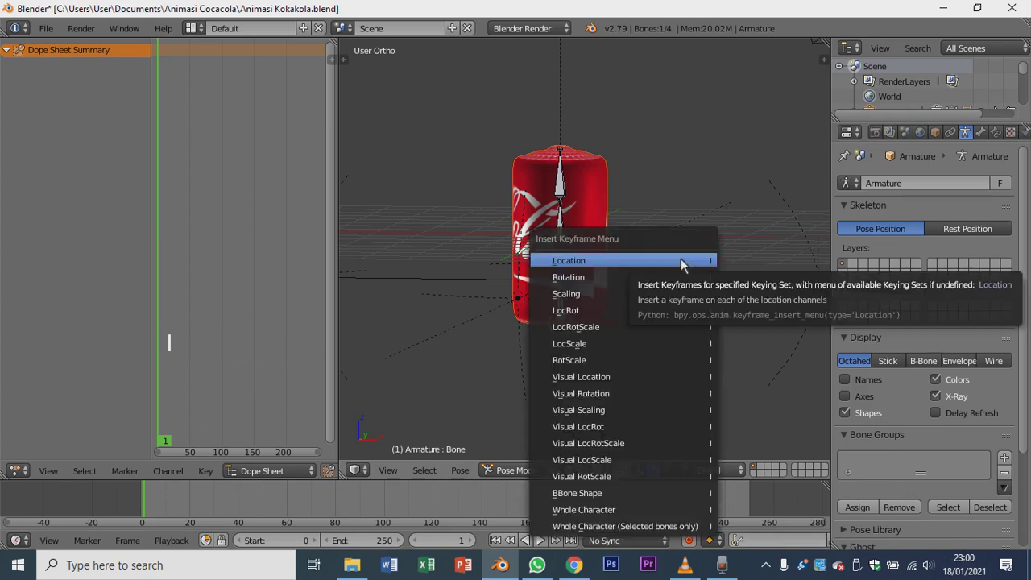
left_click(636, 313)
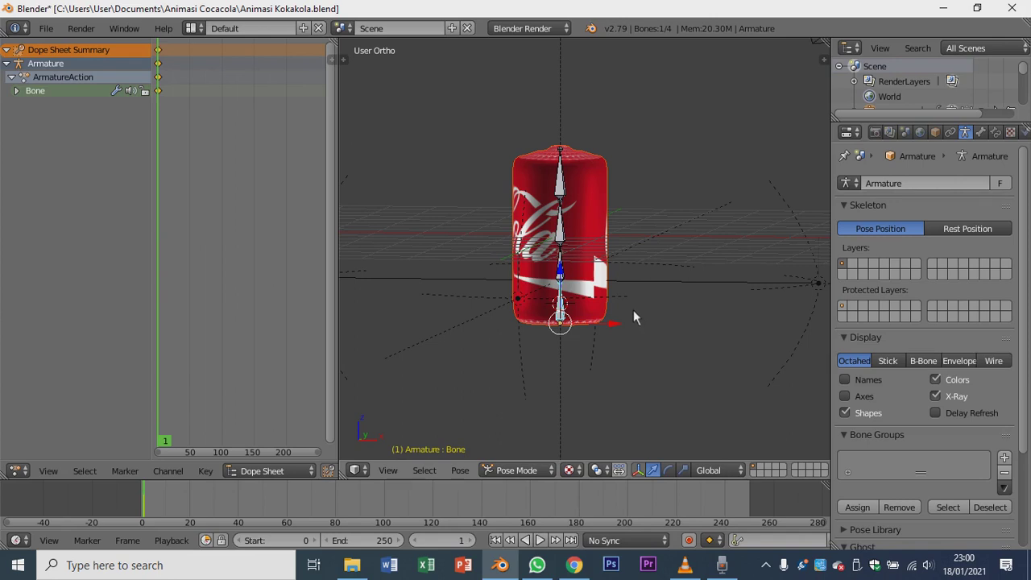
scroll(560, 326, "up", 1)
scroll(560, 327, "up", 2)
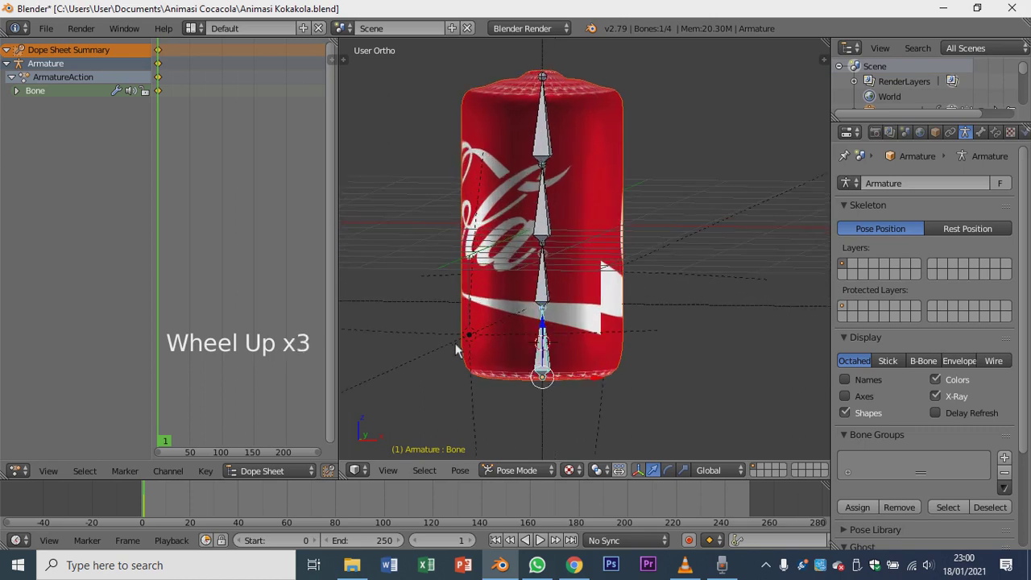
scroll(471, 344, "down", 1)
scroll(471, 344, "down", 1)
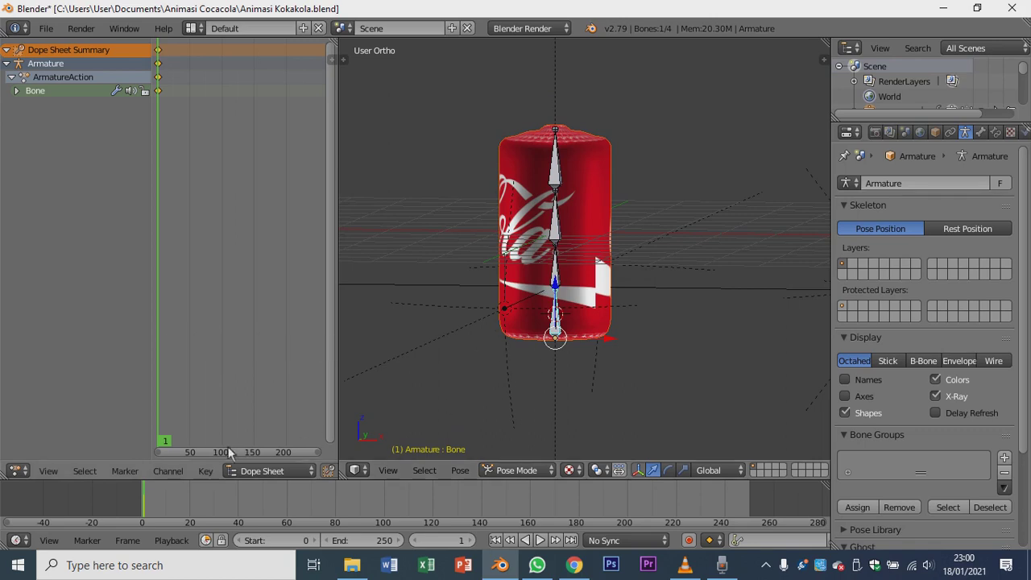
Set the current frame to 0 in the Dope Sheet.
scroll(193, 425, "up", 9)
scroll(195, 407, "down", 1)
middle_click(197, 407)
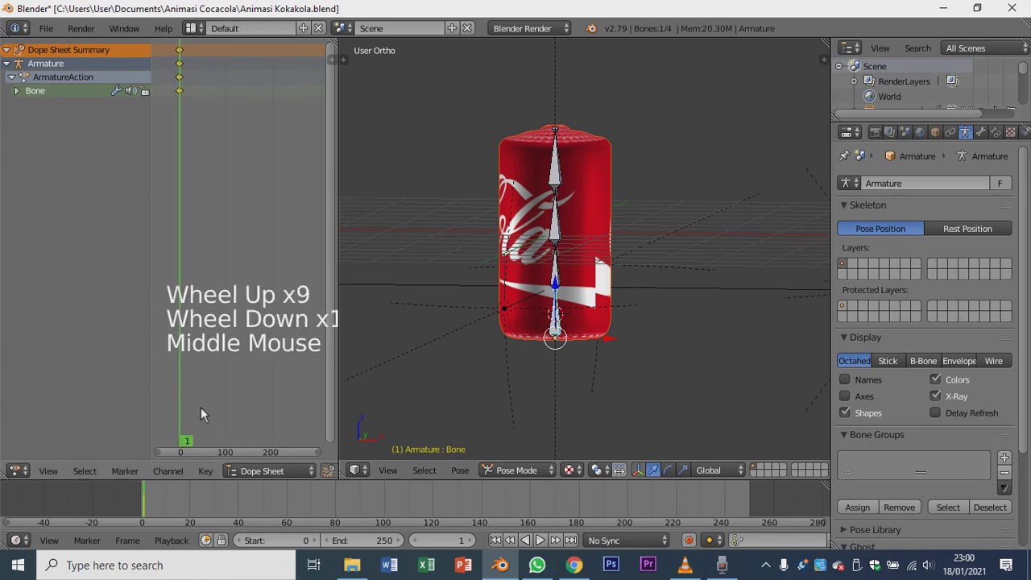
scroll(201, 407, "up", 8)
middle_click_drag(200, 407, 260, 404)
scroll(260, 404, "up", 5)
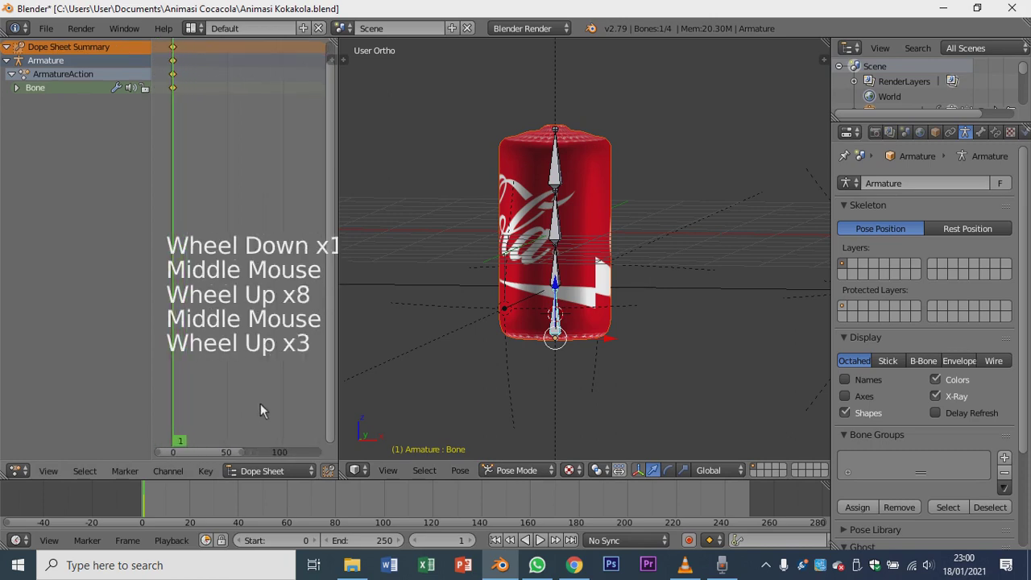
scroll(260, 403, "down", 6)
scroll(261, 404, "up", 6)
middle_click_drag(205, 384, 250, 385)
scroll(232, 378, "up", 5)
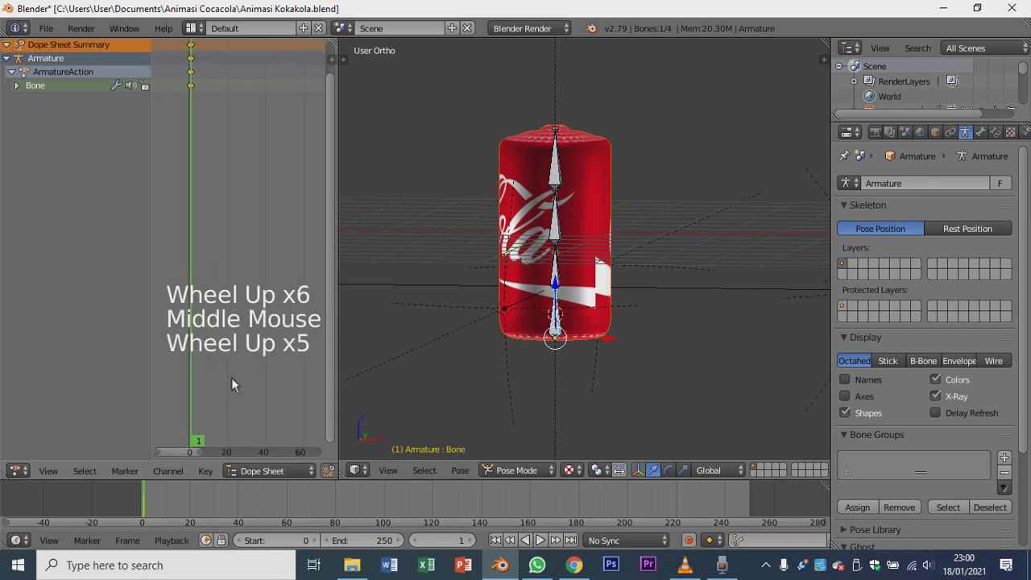
scroll(232, 378, "down", 6)
scroll(227, 378, "up", 5)
scroll(227, 378, "up", 5)
scroll(225, 380, "up", 3)
scroll(223, 387, "down", 8)
scroll(223, 386, "up", 9)
middle_click_drag(223, 387, 262, 394)
left_click(184, 415)
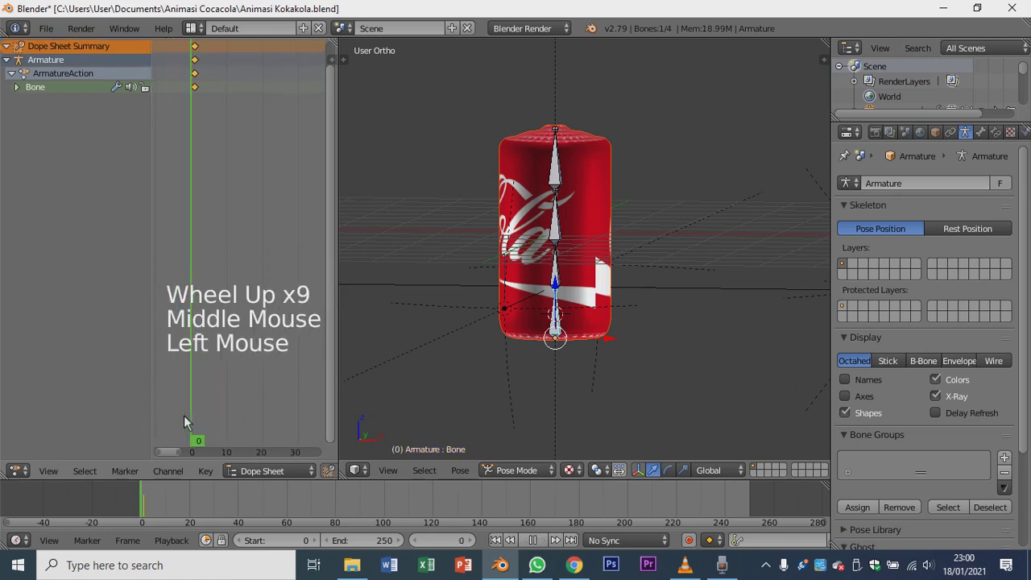
Move the bottom bone's keyframe in the Dope Sheet to frame 0.
right_click(196, 49)
right_click(196, 48)
right_click(195, 48)
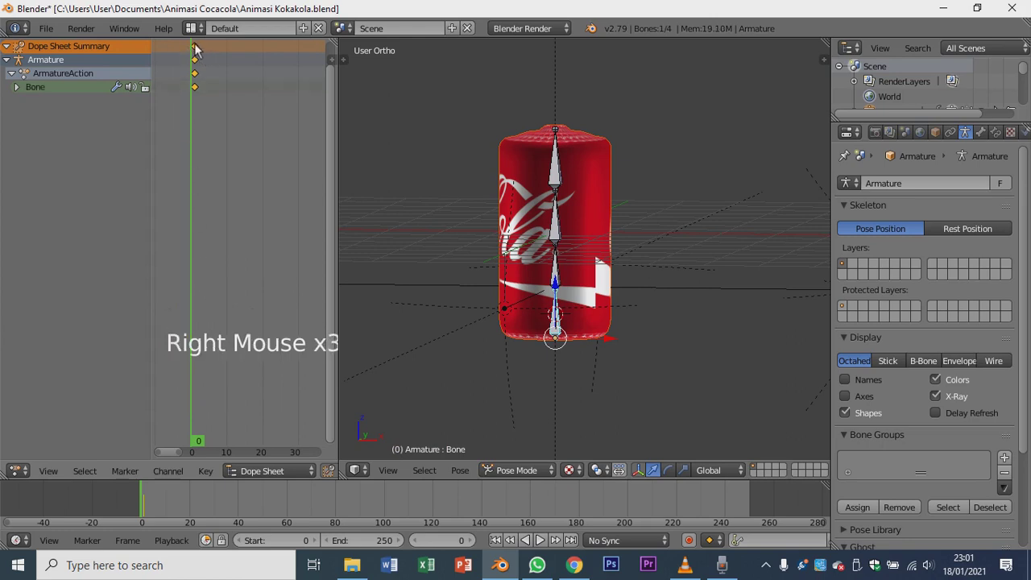
key("g")
left_click(229, 96)
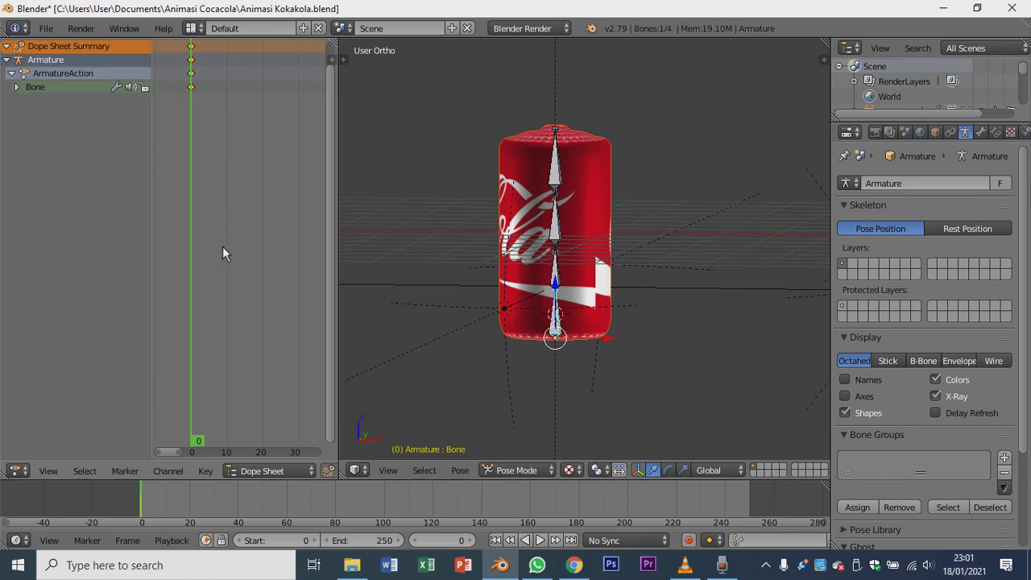
Set the current frame to 5 in the Dope Sheet.
scroll(220, 250, "up", 7)
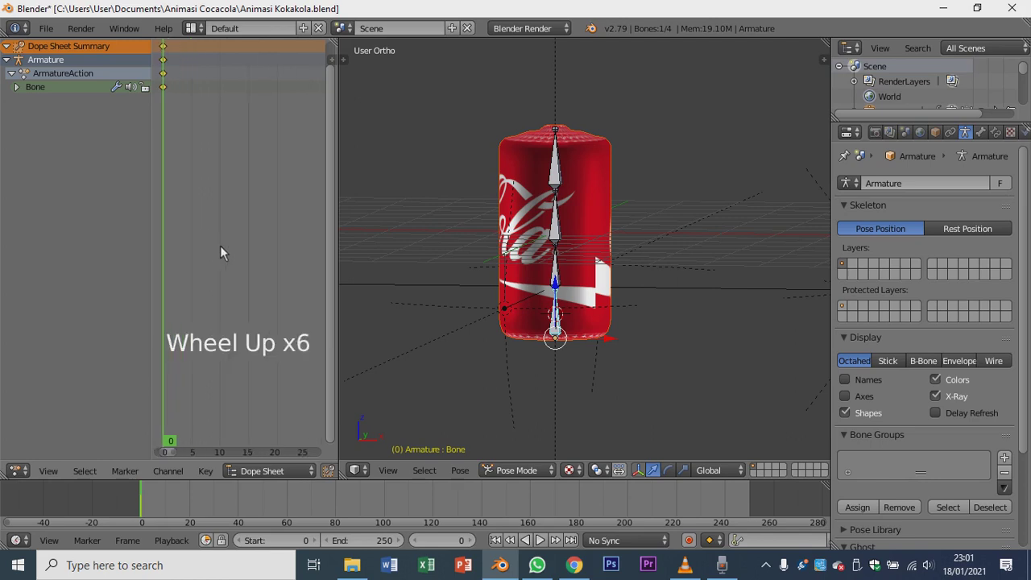
middle_click_drag(220, 246, 257, 259)
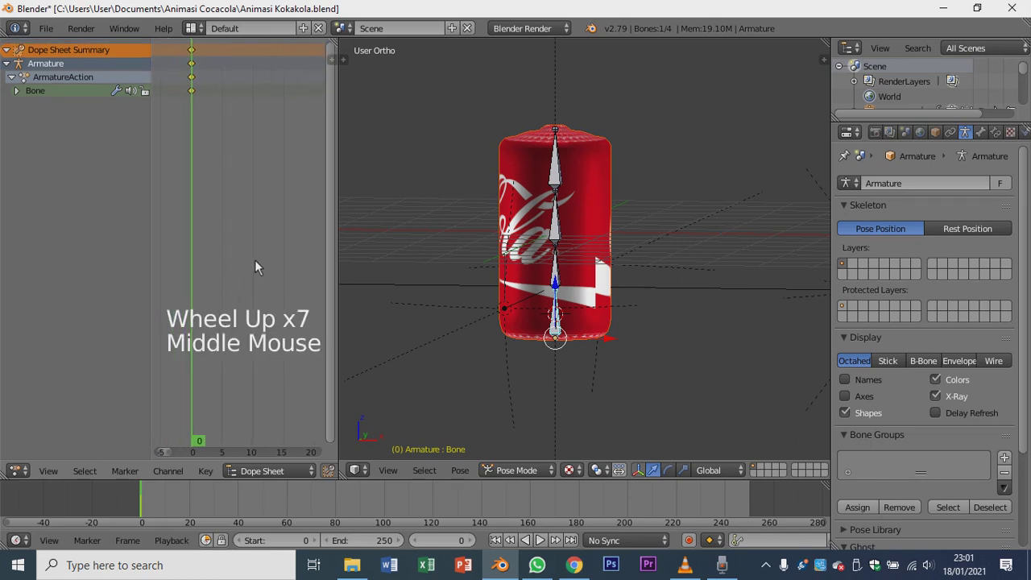
mouse_move(223, 256)
left_mouse_down()
mouse_move(178, 258)
mouse_move(220, 259)
left_mouse_up()
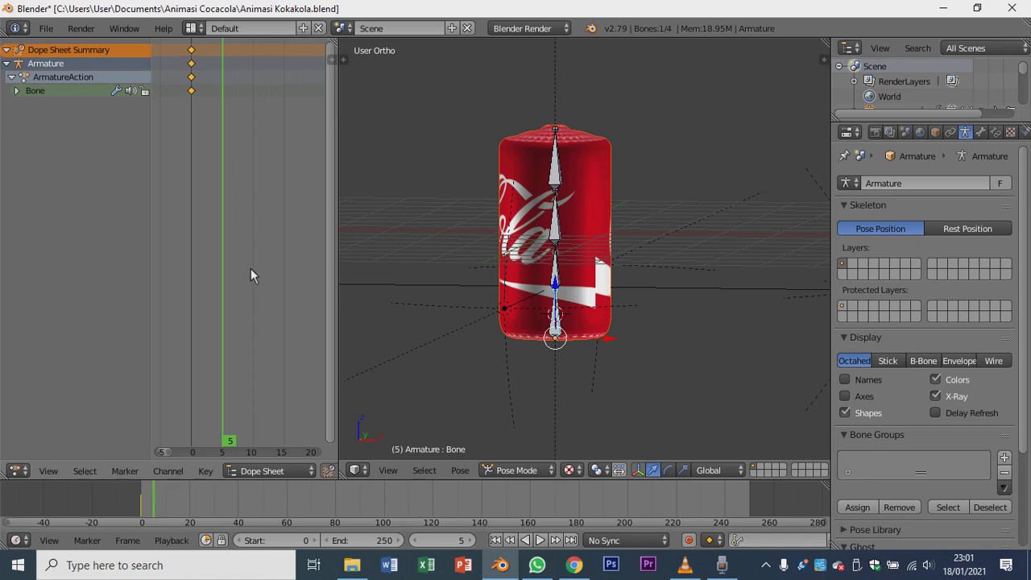
left_click_drag(194, 320, 223, 324)
scroll(223, 327, "up", 6)
scroll(222, 326, "down", 6)
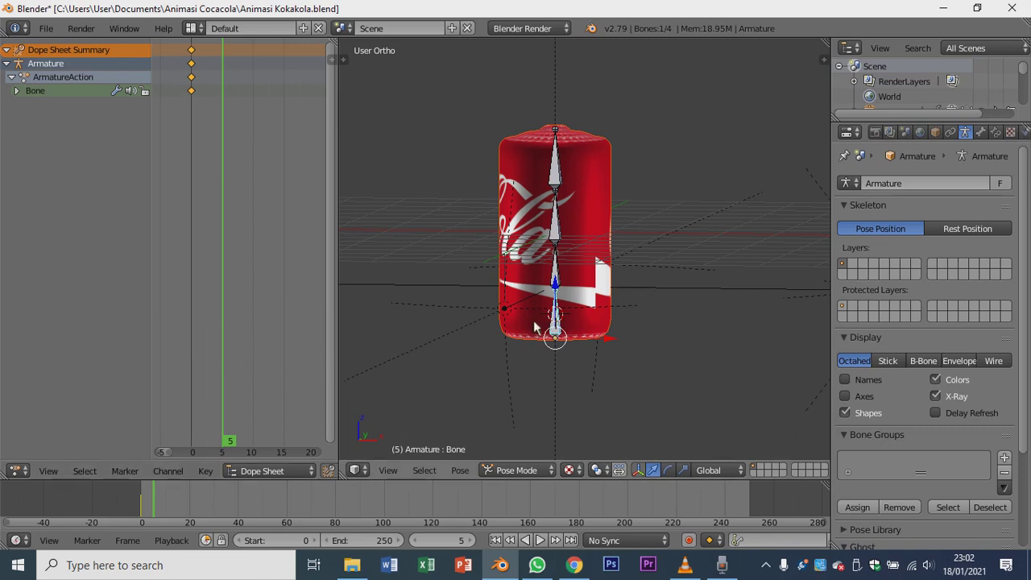
Rotate the can's top bone by about -36° so the upper part of the can bends sideways.
right_click(555, 181)
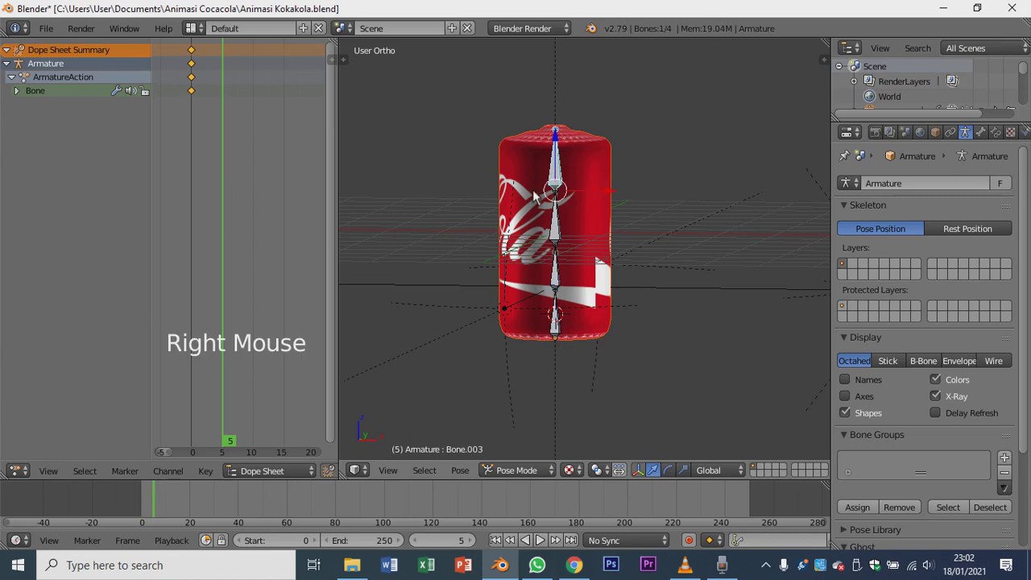
key("r")
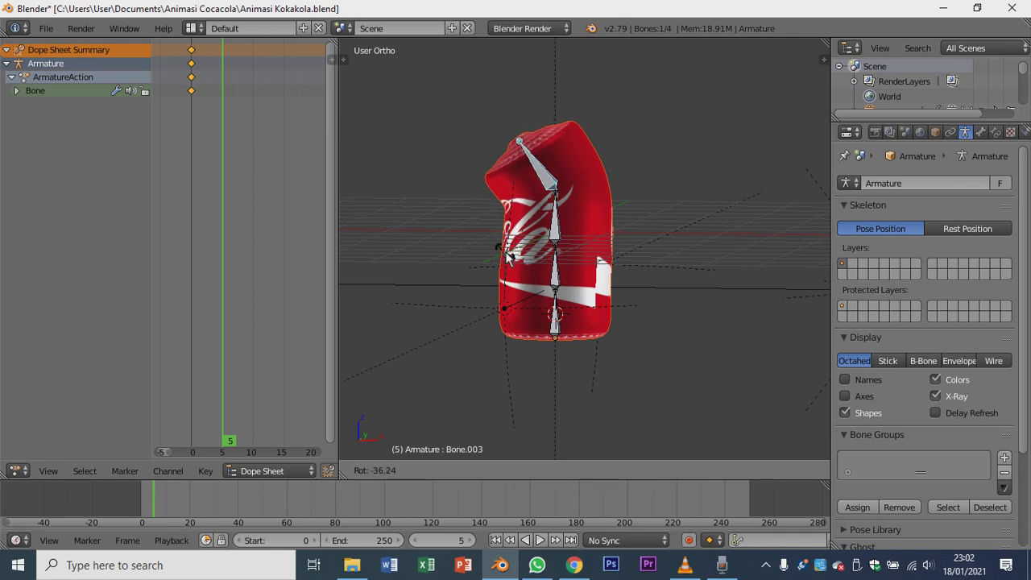
left_click(509, 255)
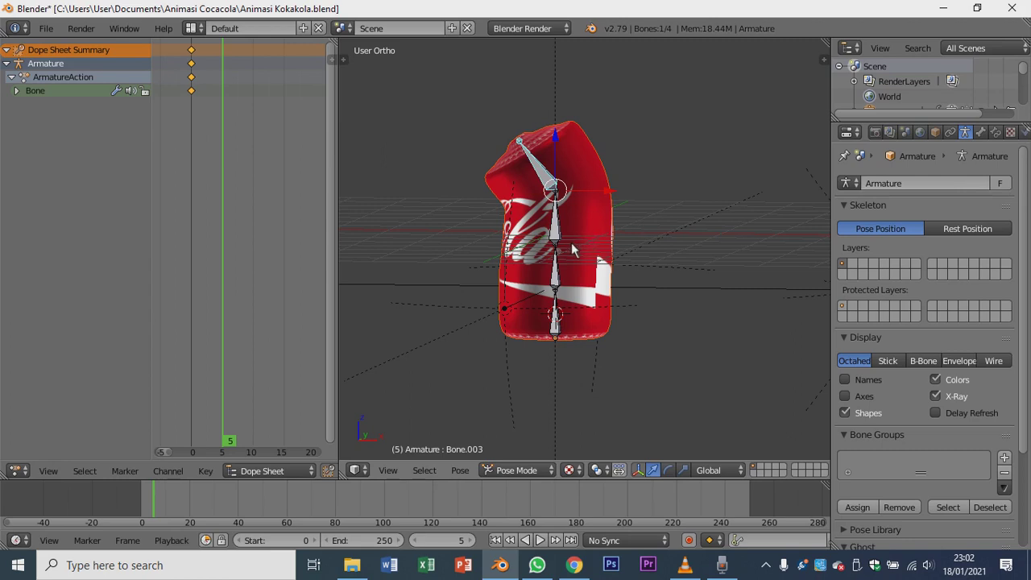
Set the active keying set to LocRot and insert a keyframe for the top bone at frame 5.
left_click(746, 539)
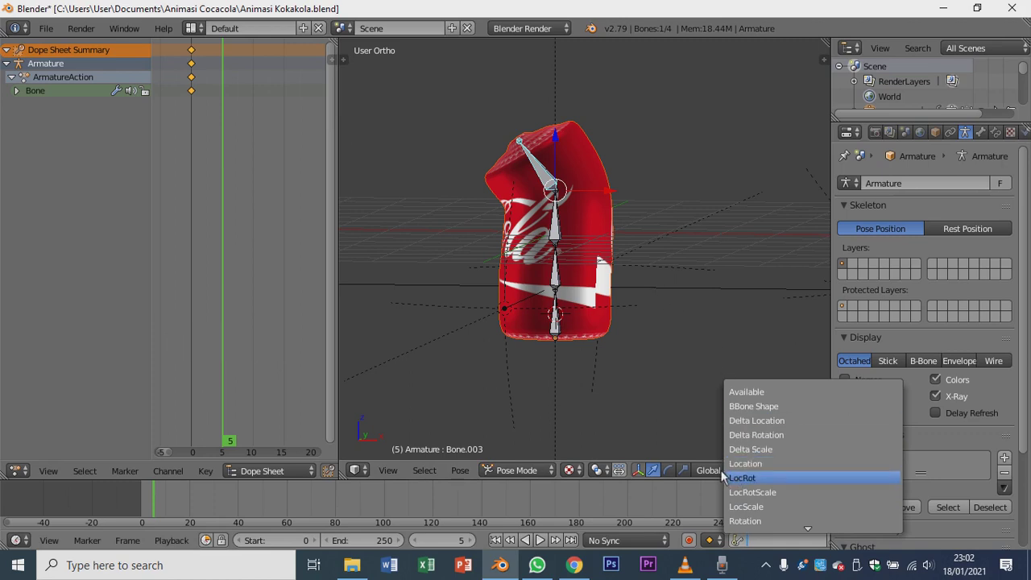
key("i")
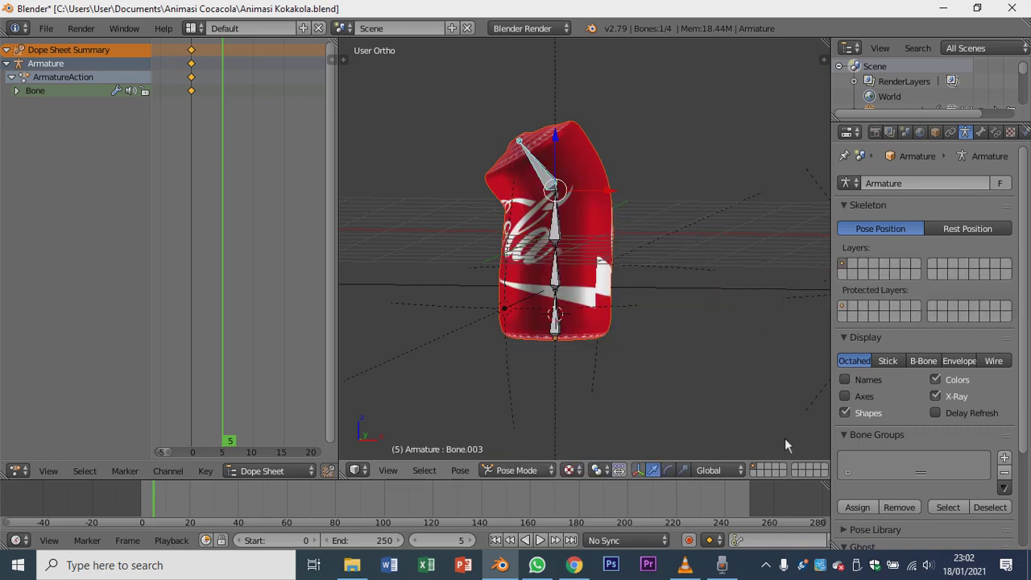
left_click(738, 540)
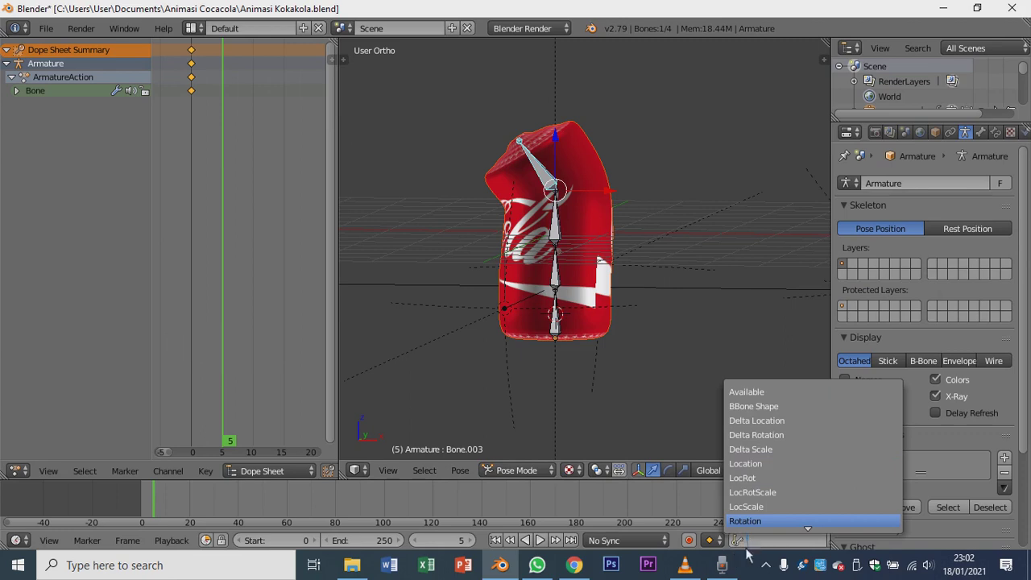
left_click(741, 540)
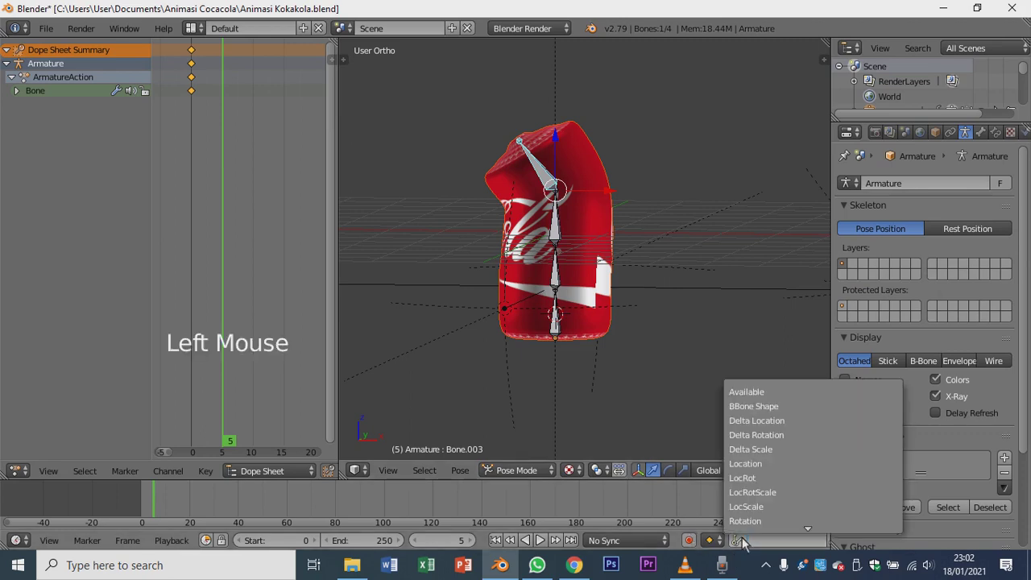
left_click(743, 479)
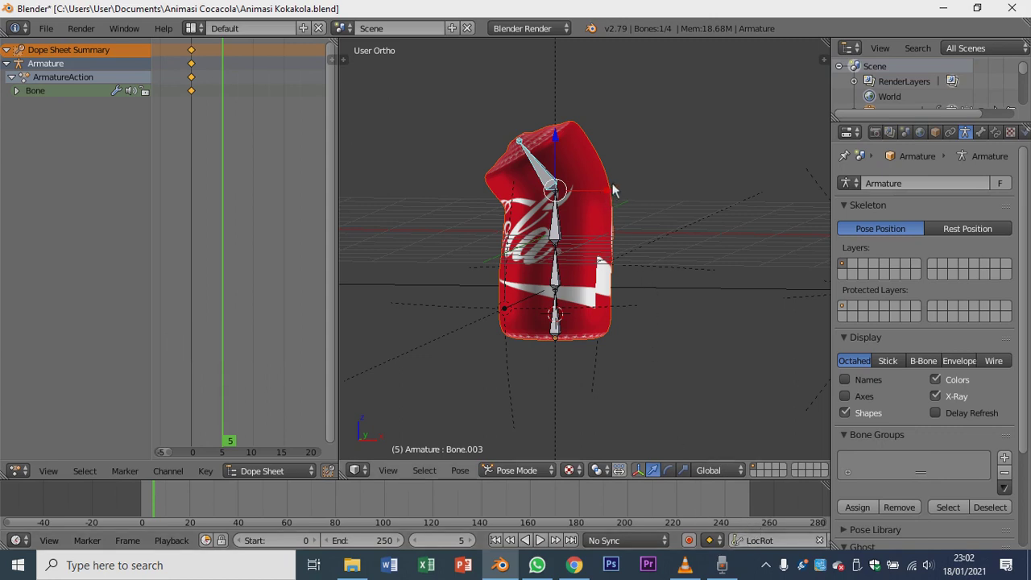
key("i")
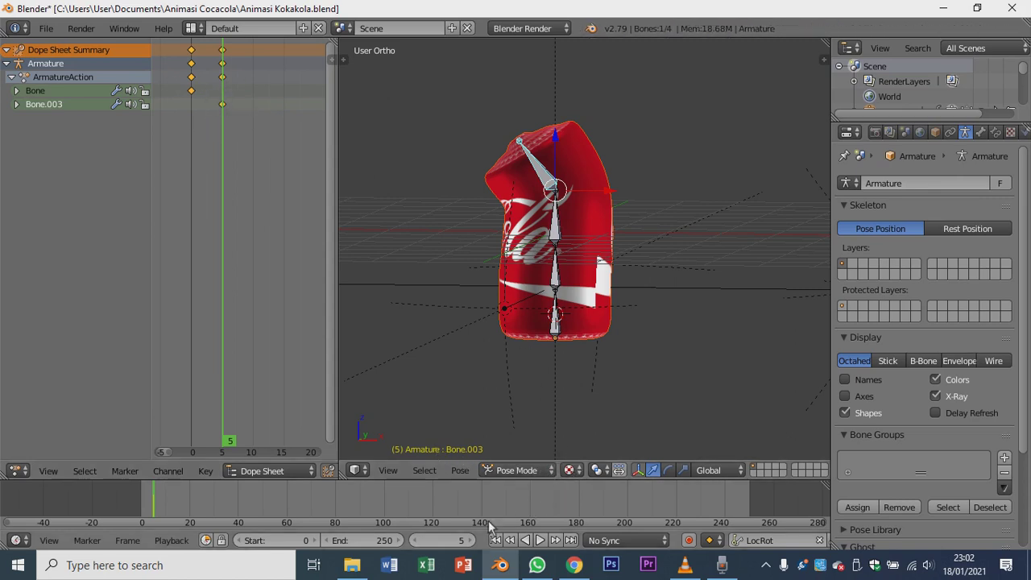
At frame 0, clear the top bone's rotation and insert a LocRot keyframe for it.
left_click_drag(168, 512, 130, 506)
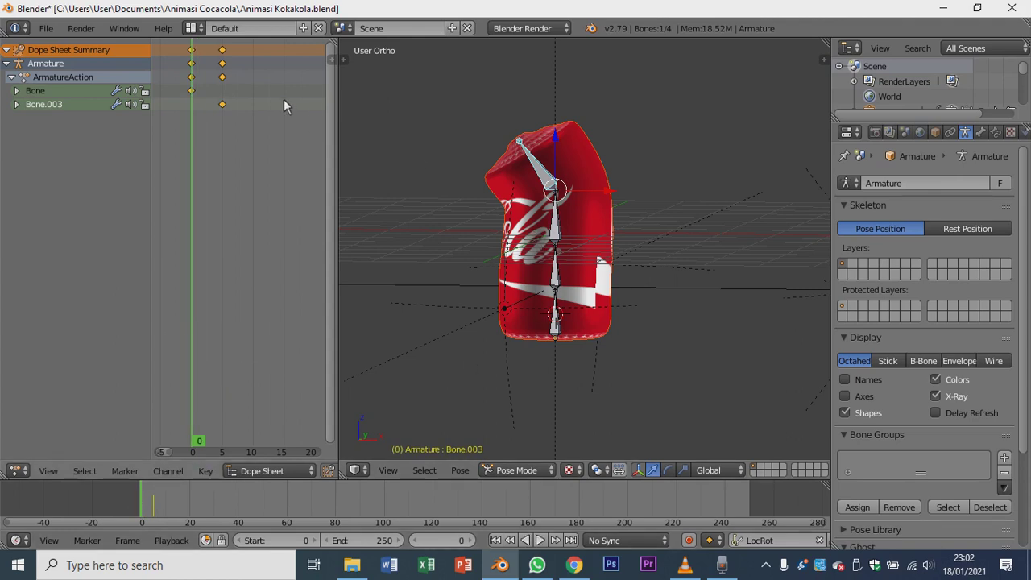
key("alt+r")
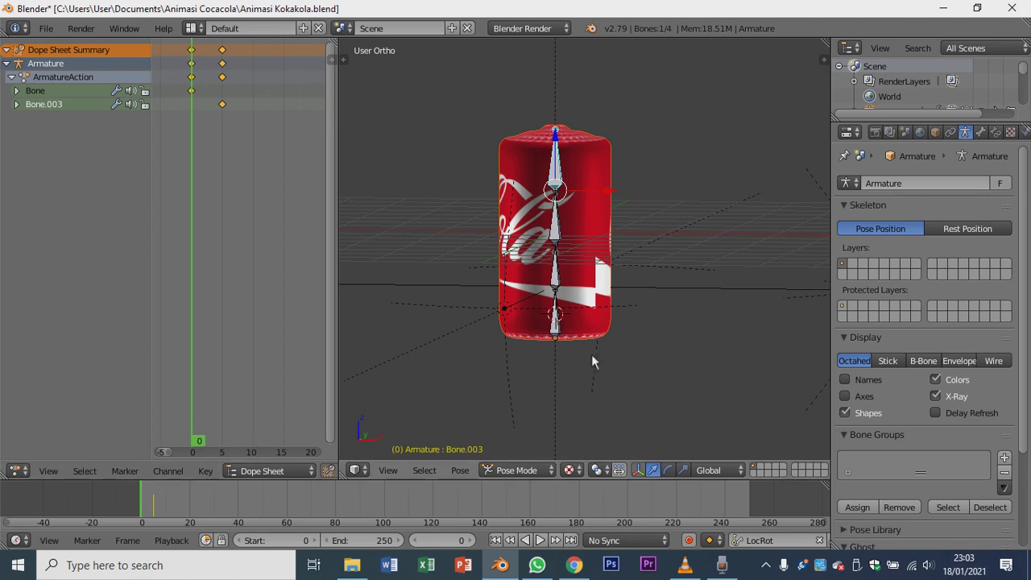
key("i")
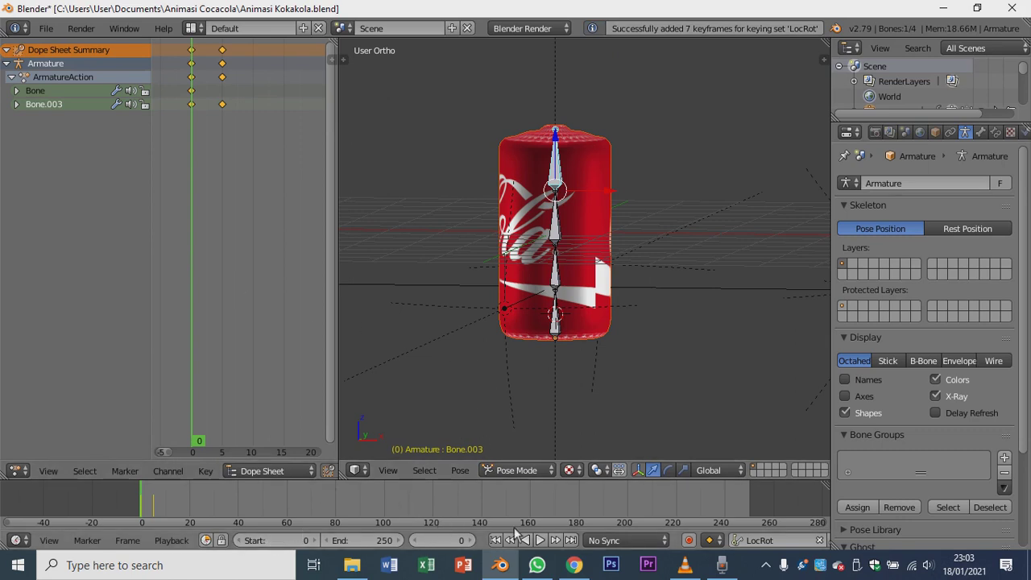
At frame 10, rotate the second bone from the top by about 42° and insert a LocRot keyframe for it.
mouse_move(142, 516)
left_mouse_down()
mouse_move(167, 519)
mouse_move(137, 523)
mouse_move(159, 523)
left_mouse_up()
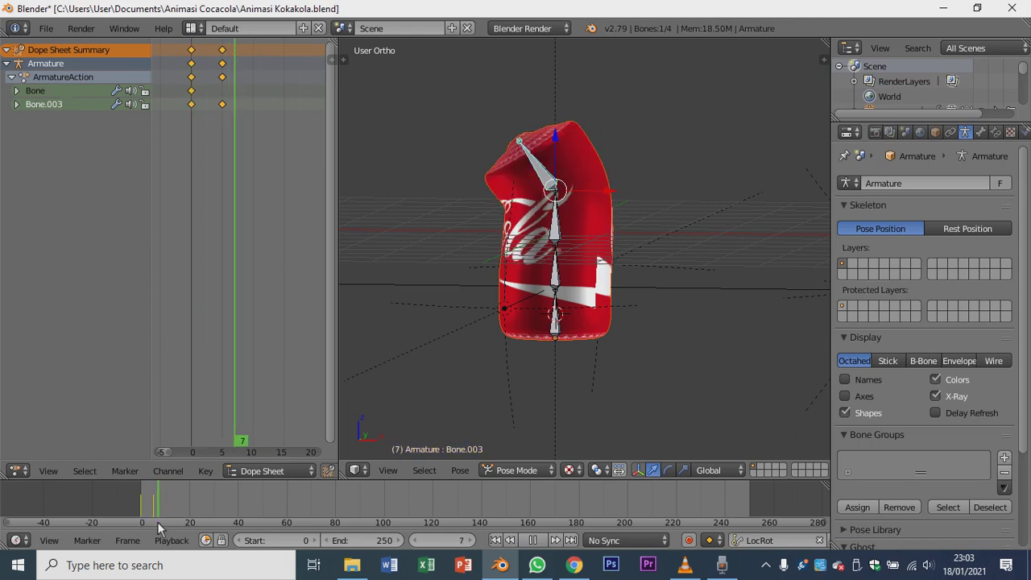
left_click_drag(241, 393, 254, 403)
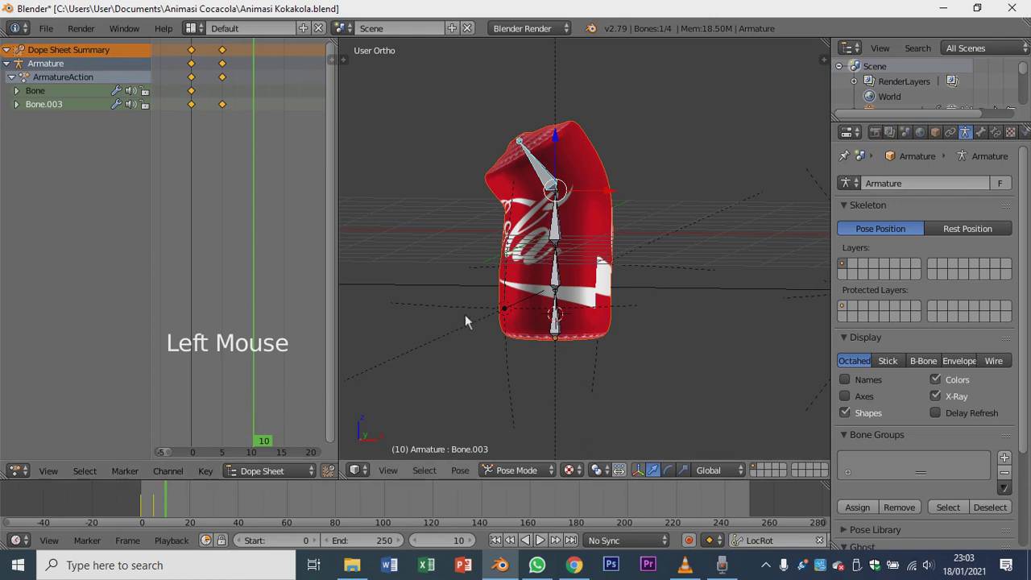
right_click(554, 243)
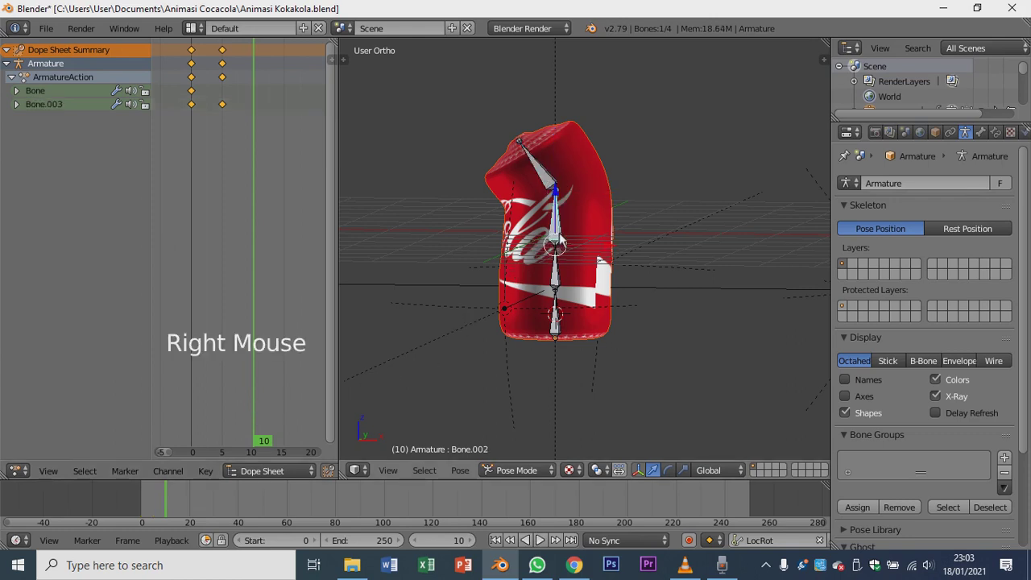
key("r")
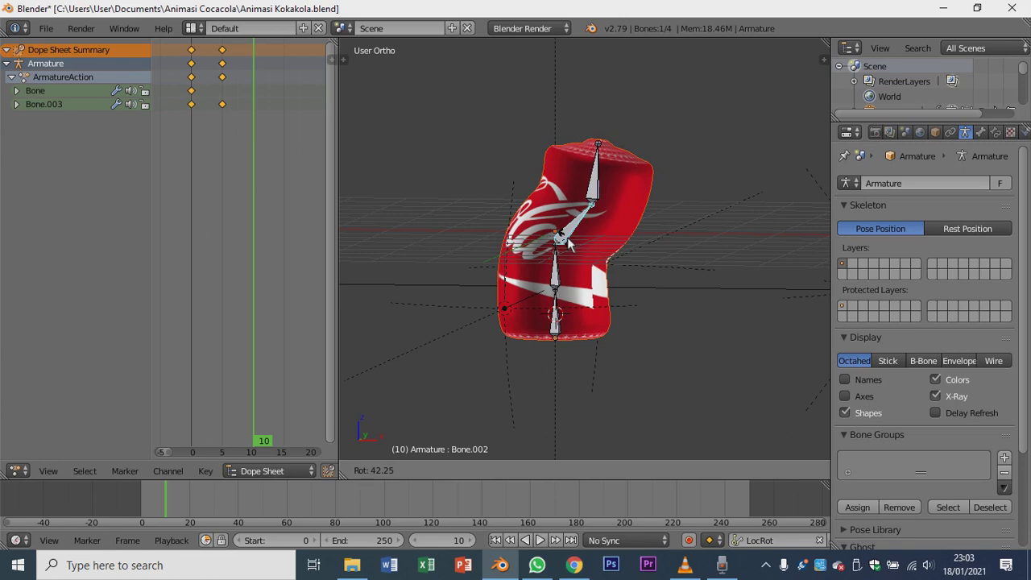
left_click(568, 239)
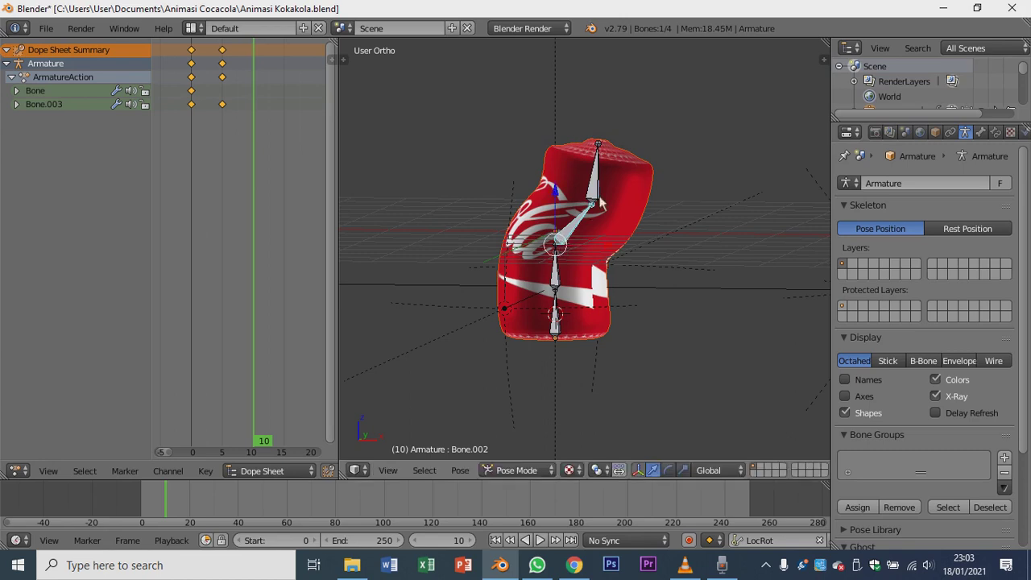
key("i")
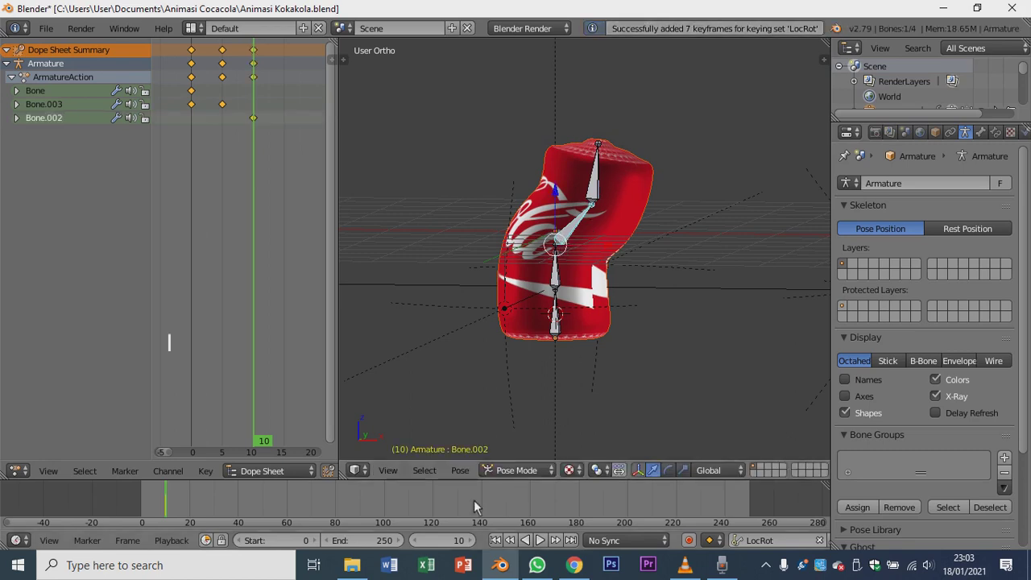
At frame 0, clear the rotation of all four bones and insert a LocRot keyframe for the upright pose.
left_click_drag(165, 500, 103, 509)
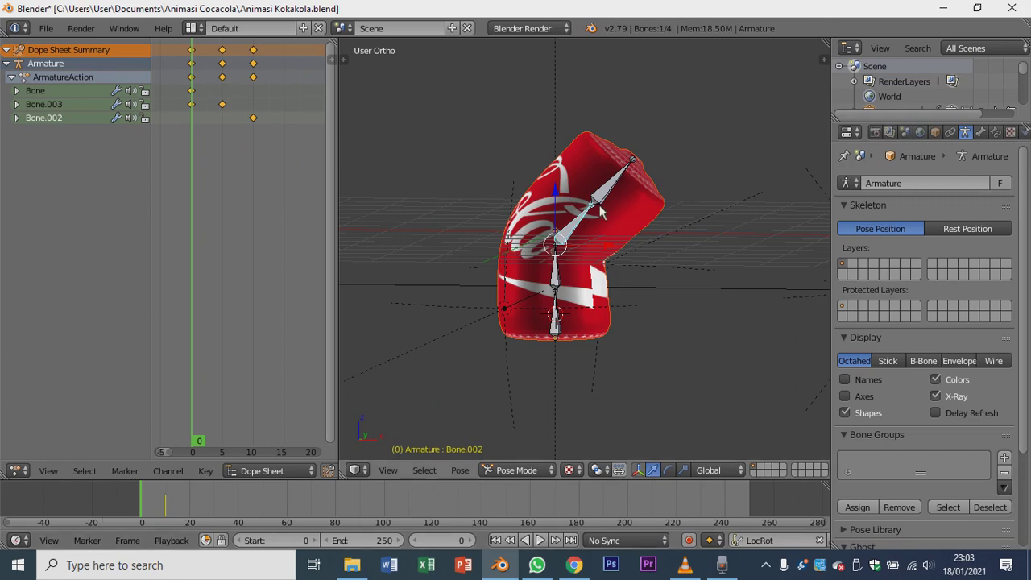
left_click_drag(197, 219, 160, 250)
key("a")
key("a")
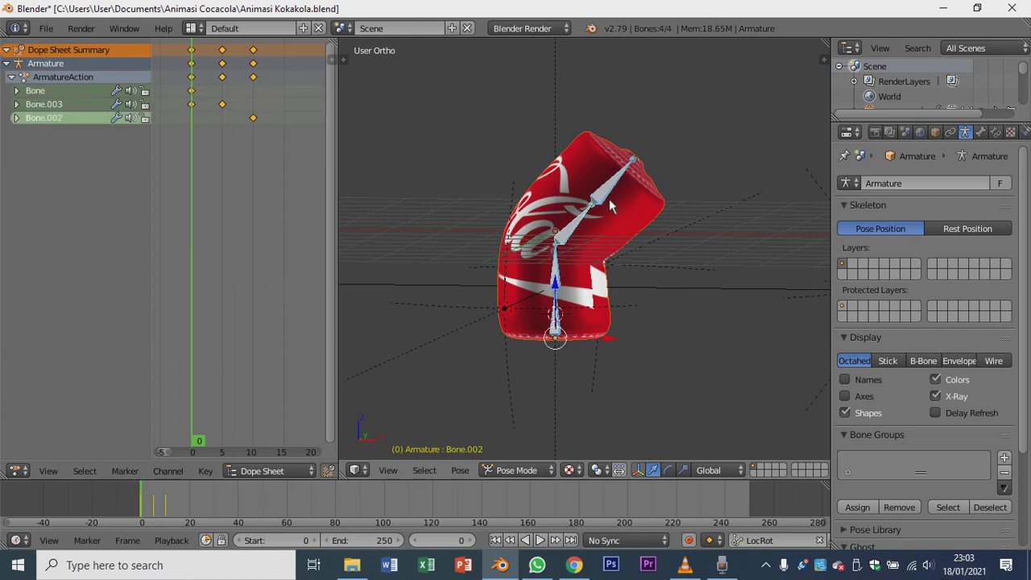
key("alt")
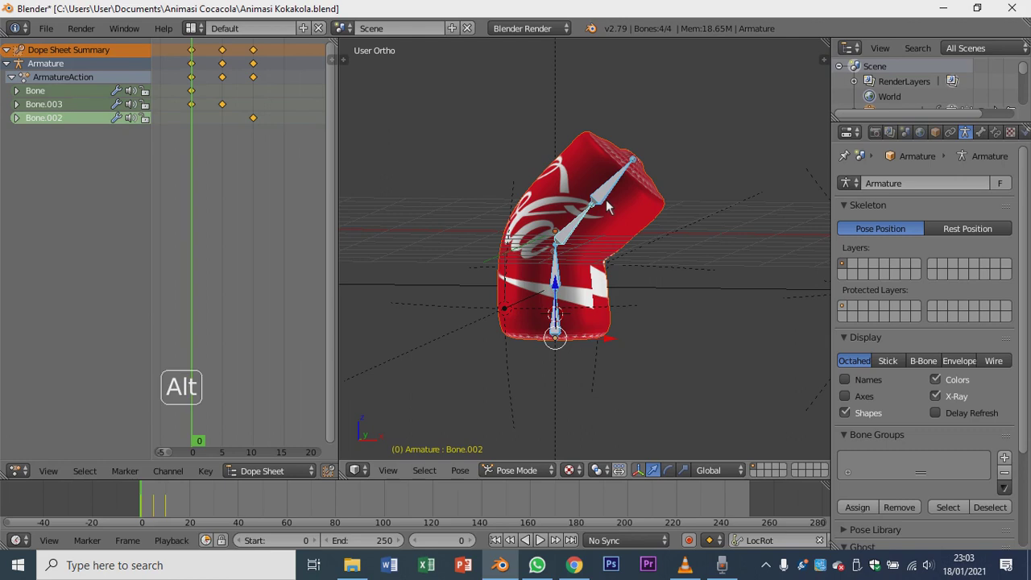
key("alt+r")
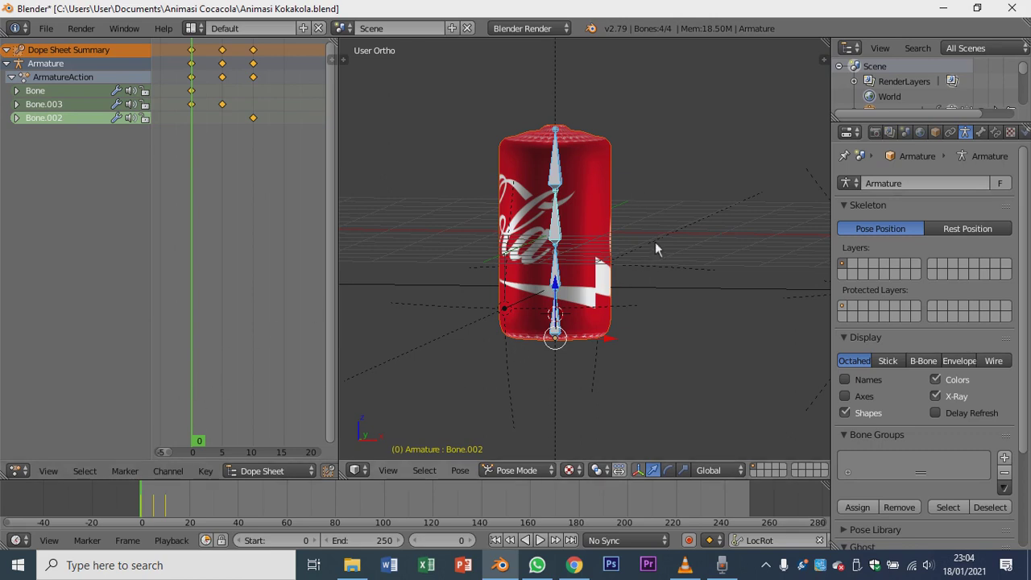
key("i")
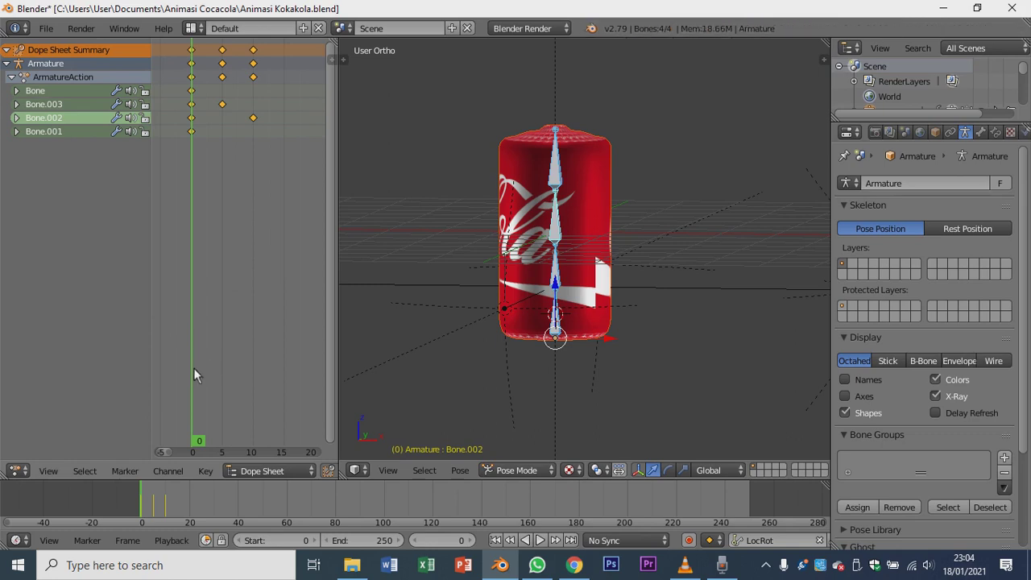
At frame 15, rotate Bone.001 about 23° in a side-on view of the can and insert a LocRot keyframe.
left_click(193, 368)
left_click_drag(193, 368, 288, 411)
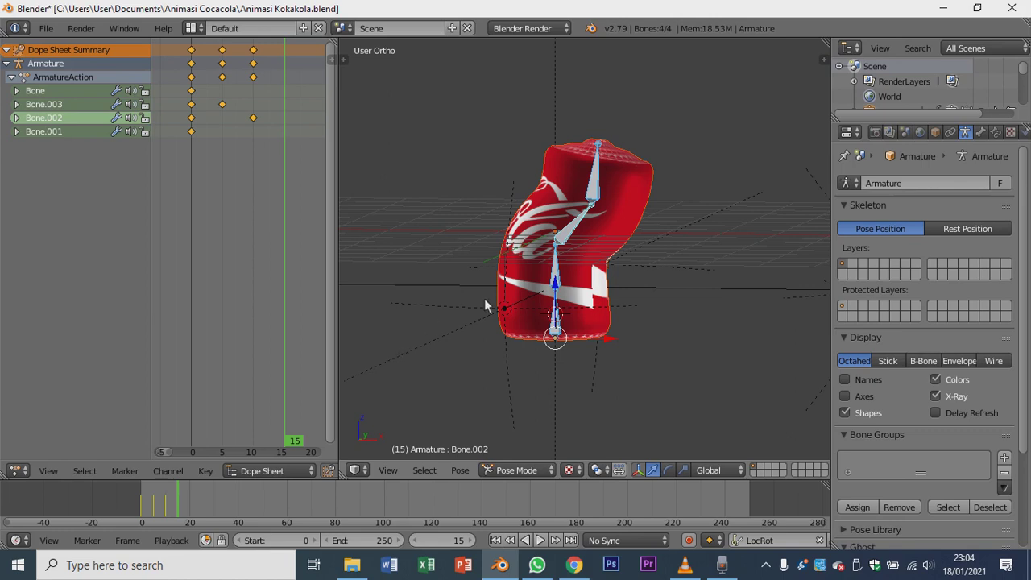
middle_click_drag(569, 234, 645, 306)
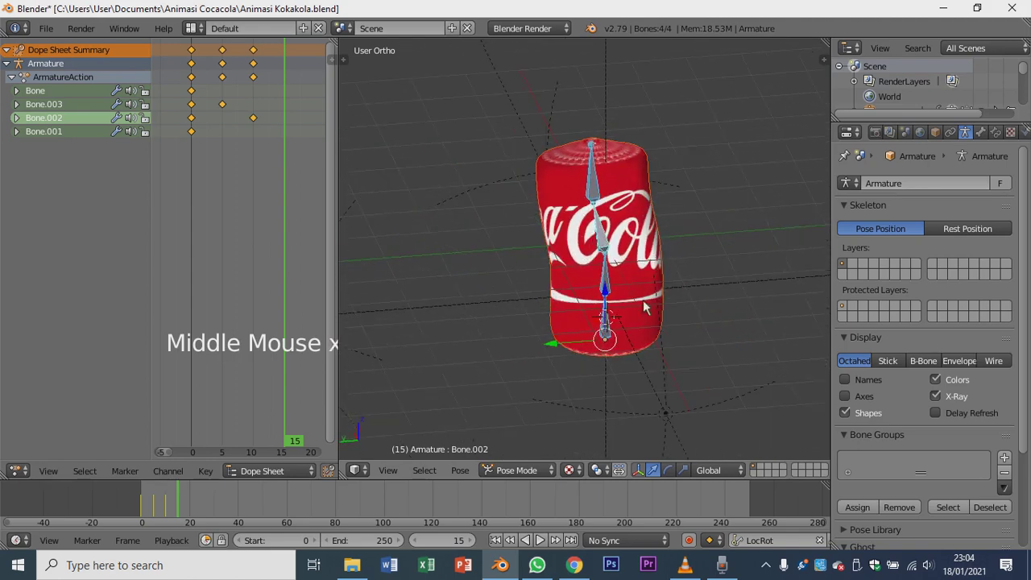
right_click(610, 285)
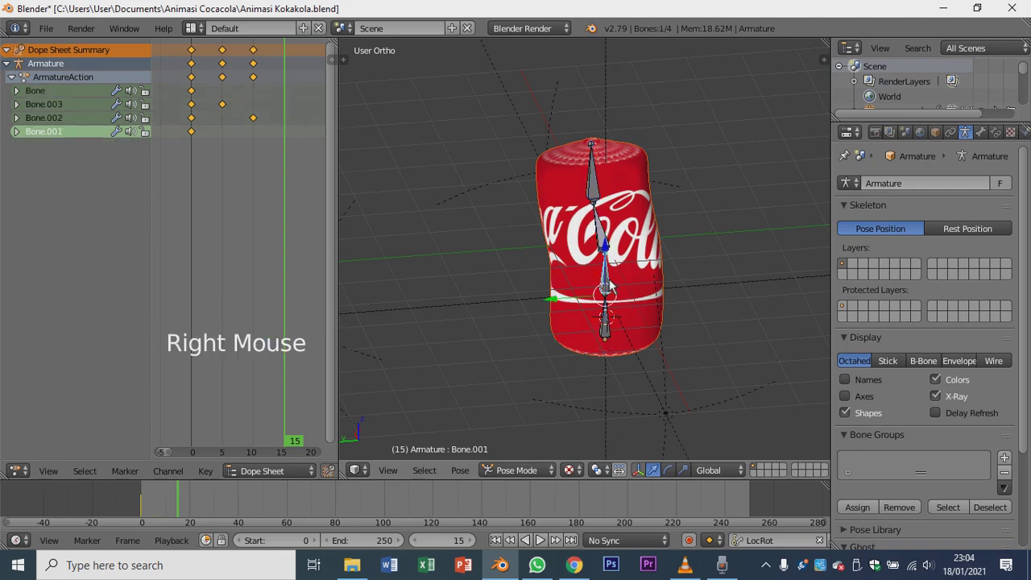
mouse_move(610, 290)
middle_mouse_down()
mouse_move(623, 315)
mouse_move(601, 321)
mouse_move(599, 278)
middle_mouse_up()
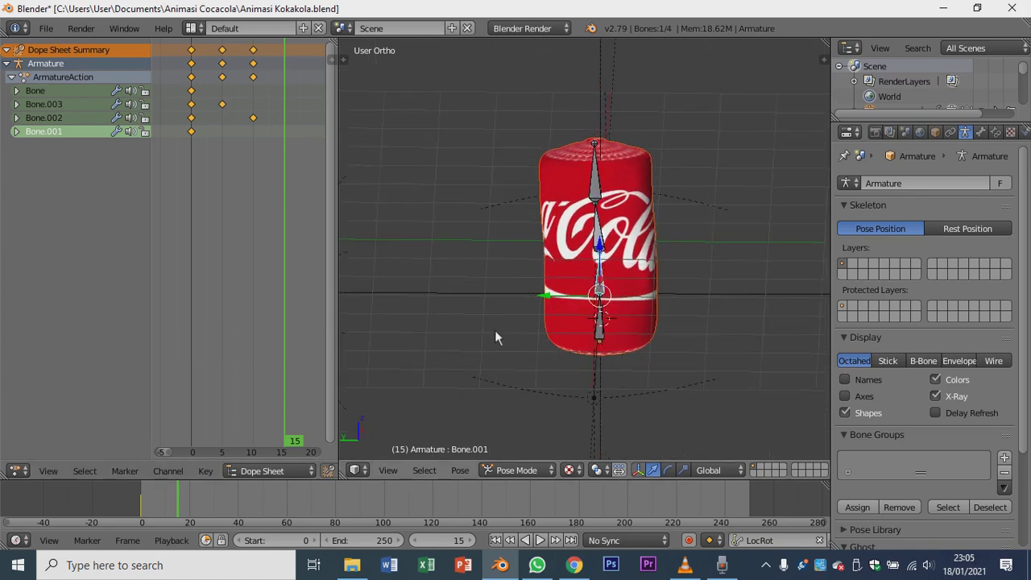
middle_click_drag(611, 304, 611, 274)
key("r")
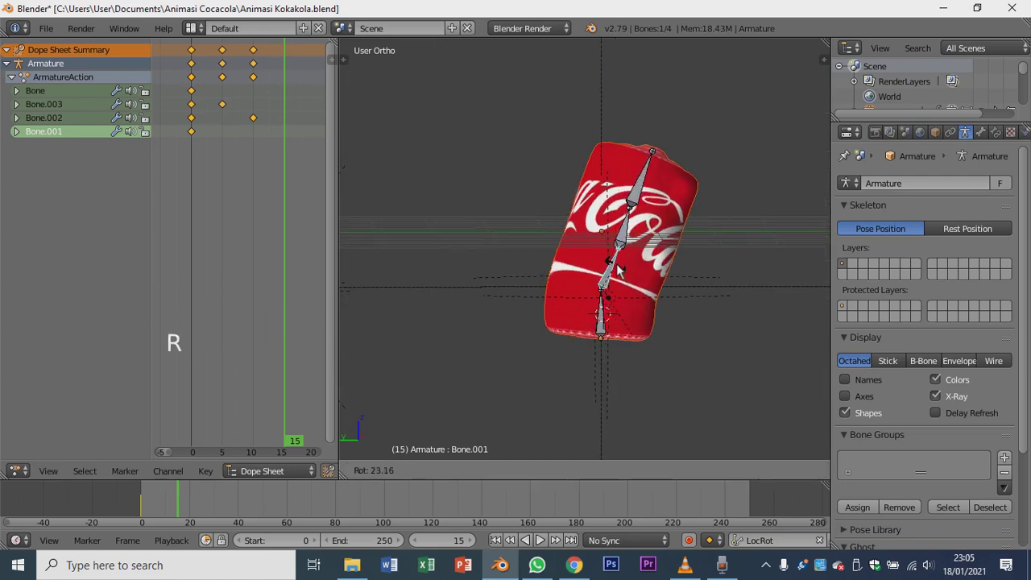
left_click(619, 271)
key("i")
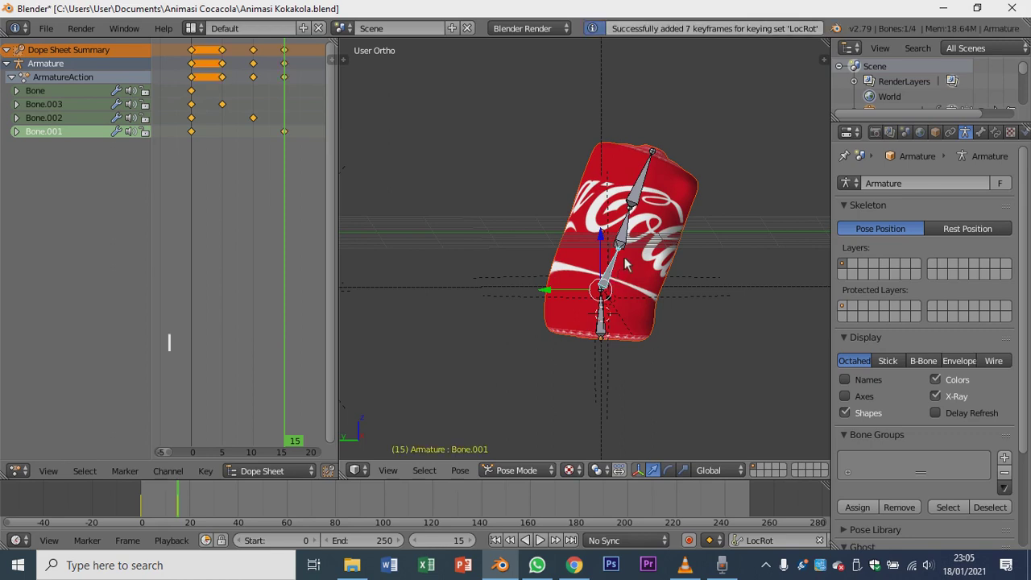
Widen the Dope Sheet, and at frame 20 rotate Bone.002 to bend the can's upper half the opposite way and keyframe it.
middle_click(282, 318)
middle_click(292, 303)
left_click_drag(340, 300, 391, 289)
middle_click_drag(330, 302, 265, 317)
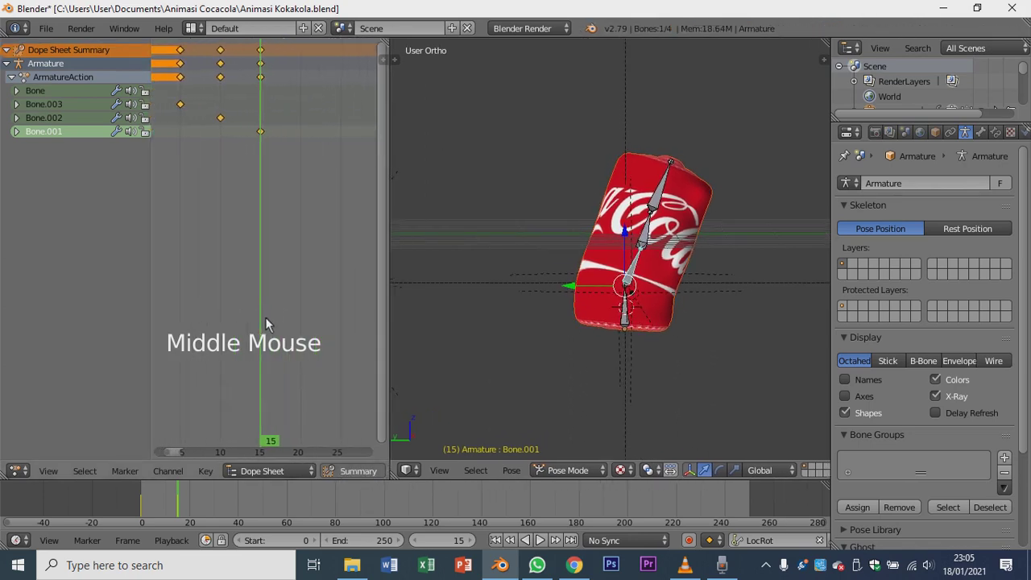
left_click(299, 305)
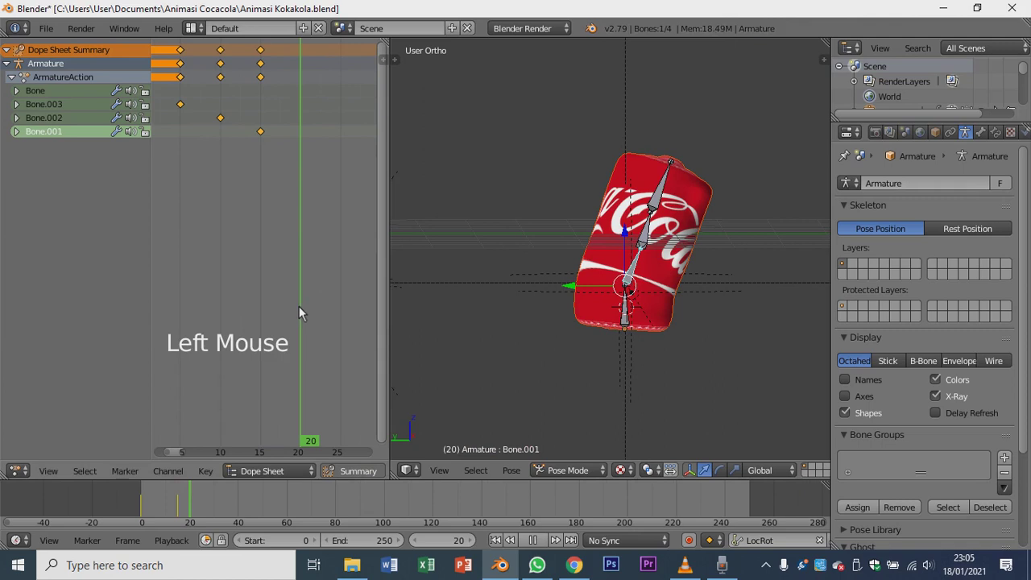
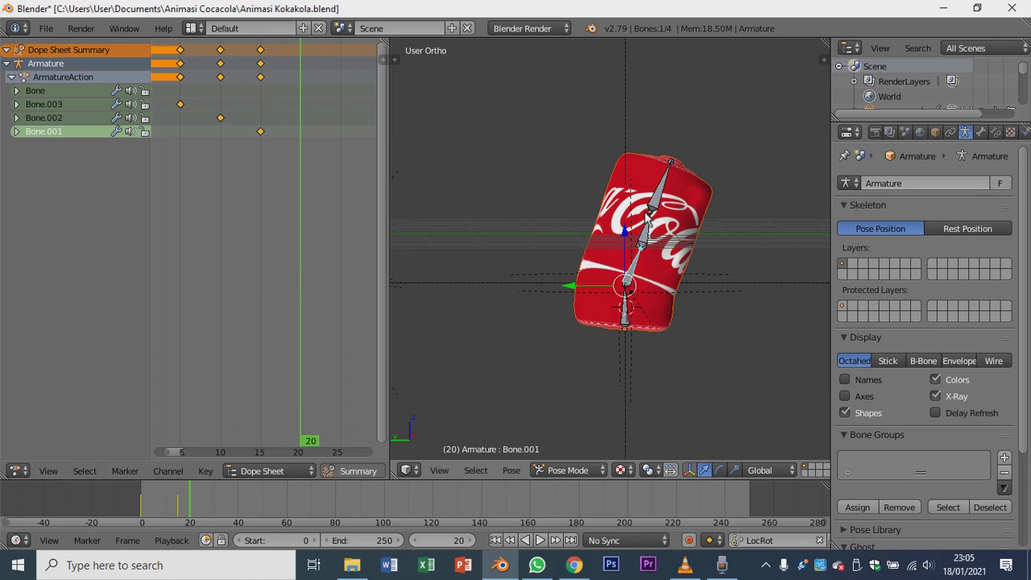
right_click(647, 233)
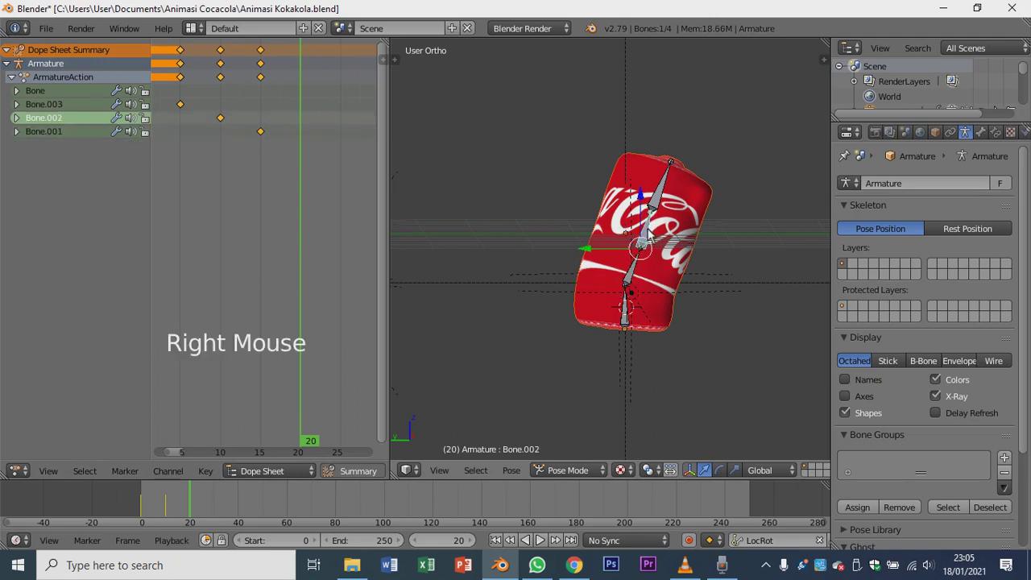
key("r")
left_click(631, 236)
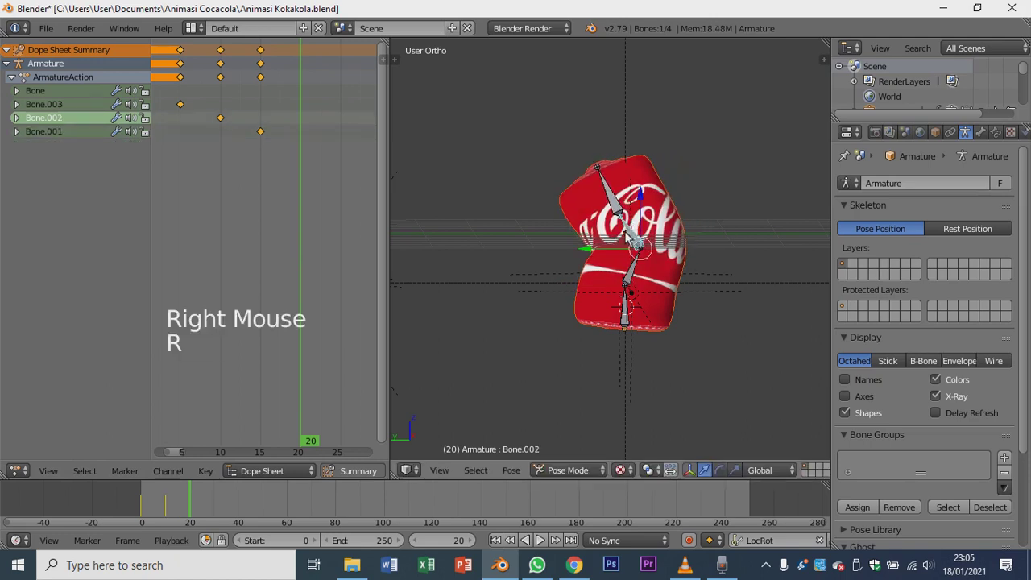
key("i")
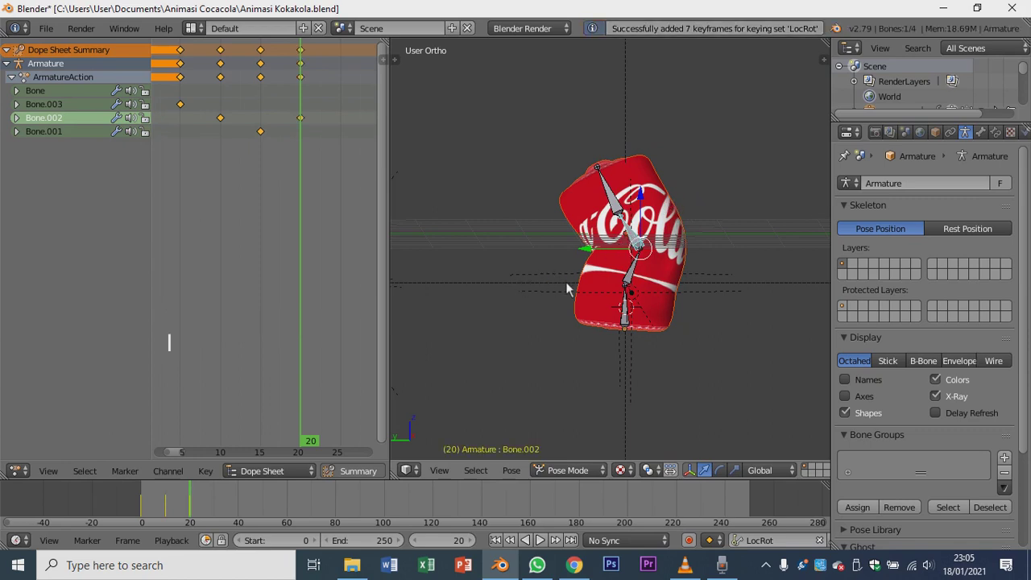
At frame 25, clear the rotation of all bones and insert a LocRot keyframe for the upright pose.
left_click(340, 337)
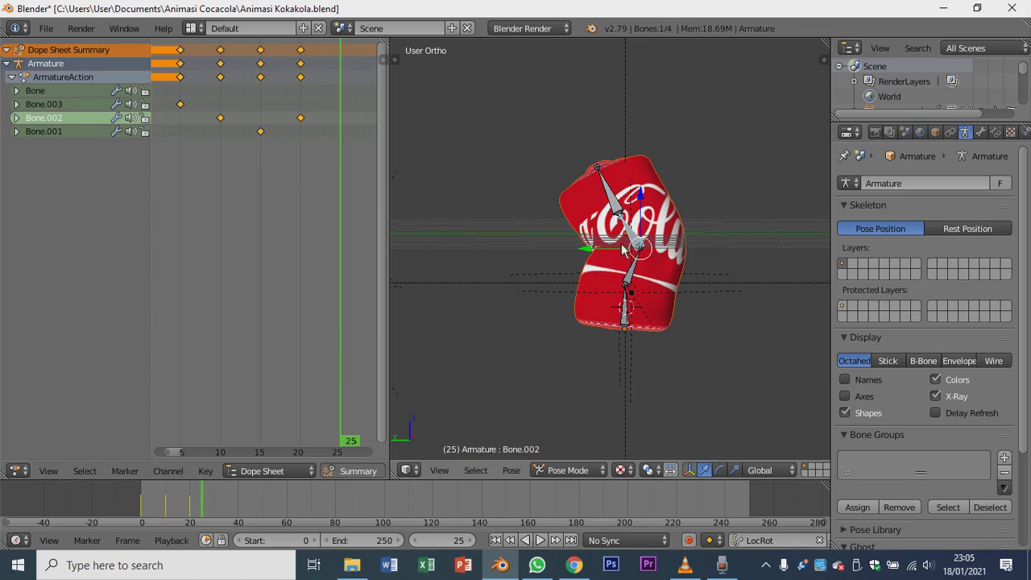
key("a")
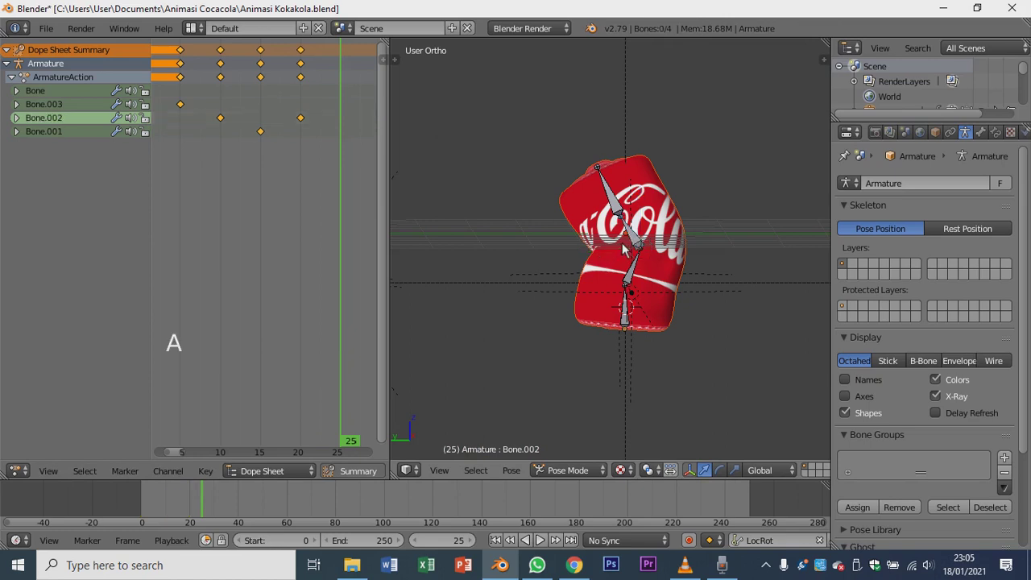
key("a")
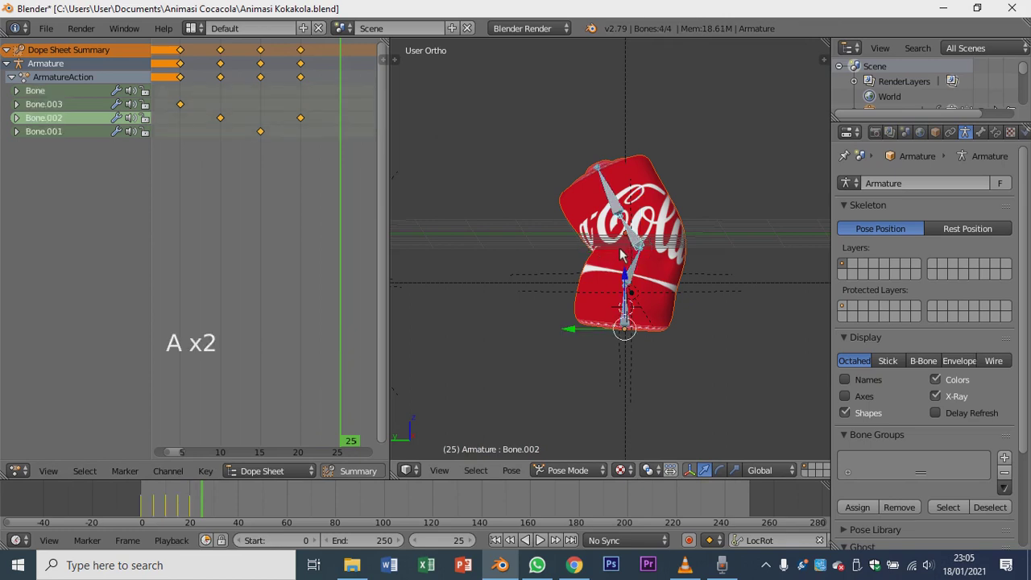
key("alt+r")
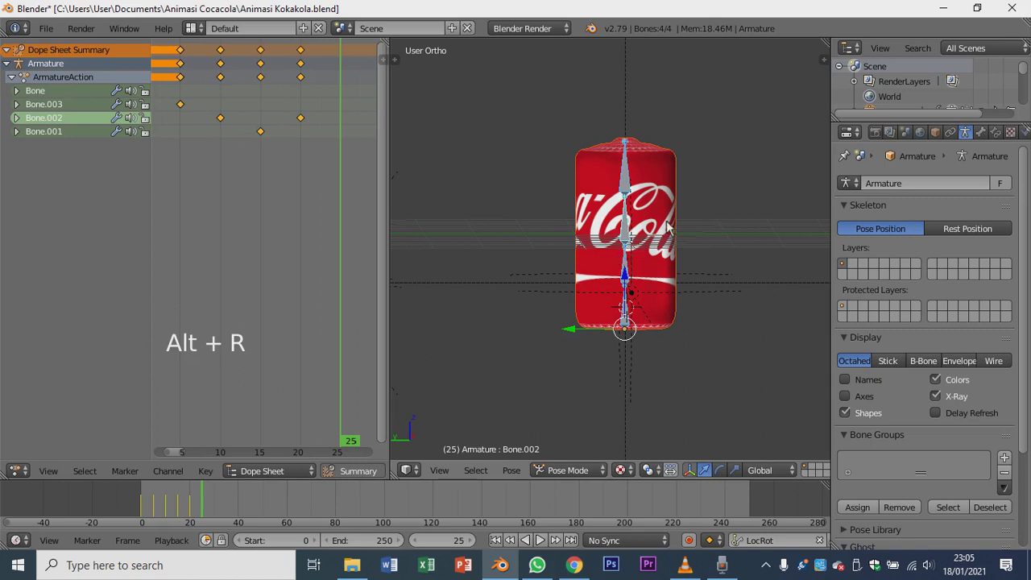
key("i")
Scrub through the keyframed frames to preview the can's bending motion.
scroll(334, 259, "down", 3)
scroll(267, 250, "down", 6)
left_click_drag(236, 247, 310, 320)
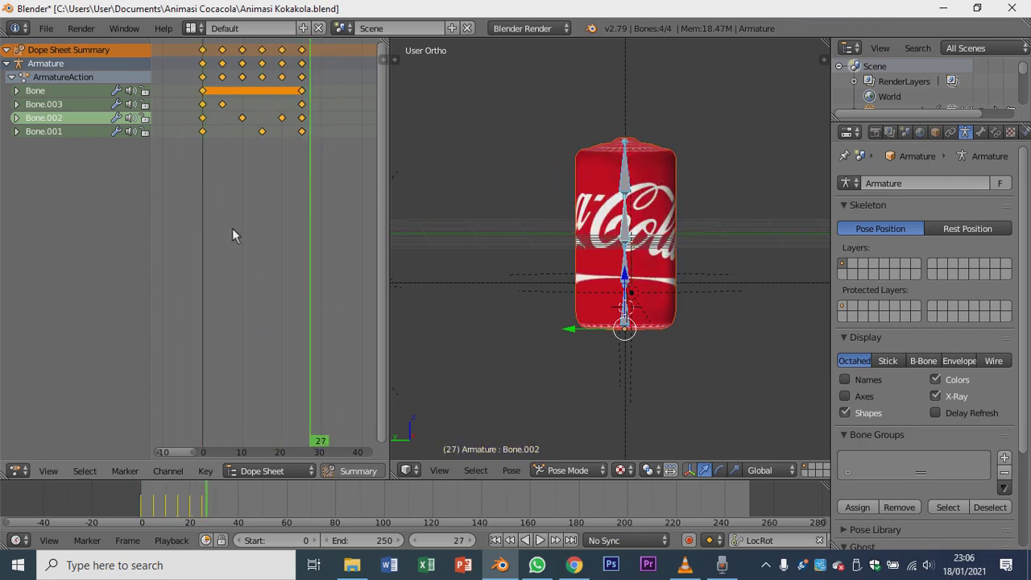
Duplicate the keyframes at frames 5, 10, 15 and 20 and shift the copies 25 frames forward.
right_click(232, 105)
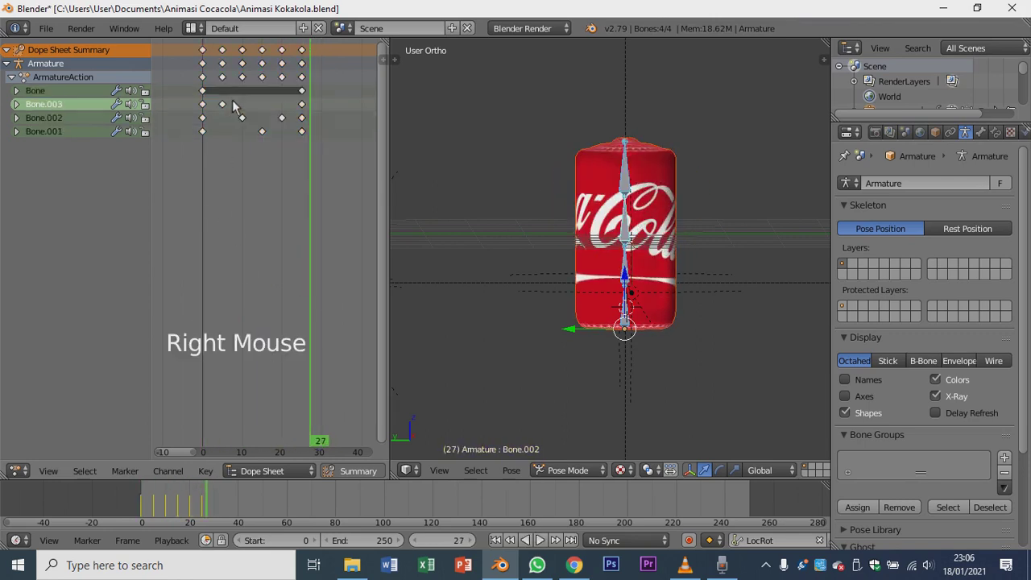
right_click(243, 51, "shift")
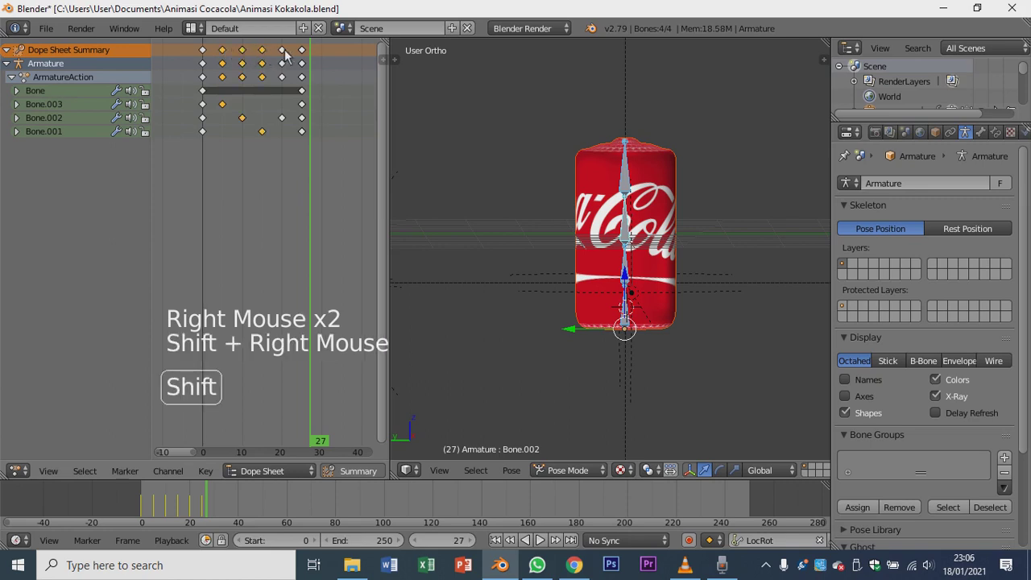
scroll(319, 117, "up", 2)
scroll(311, 129, "down", 3)
middle_click_drag(307, 134, 215, 104)
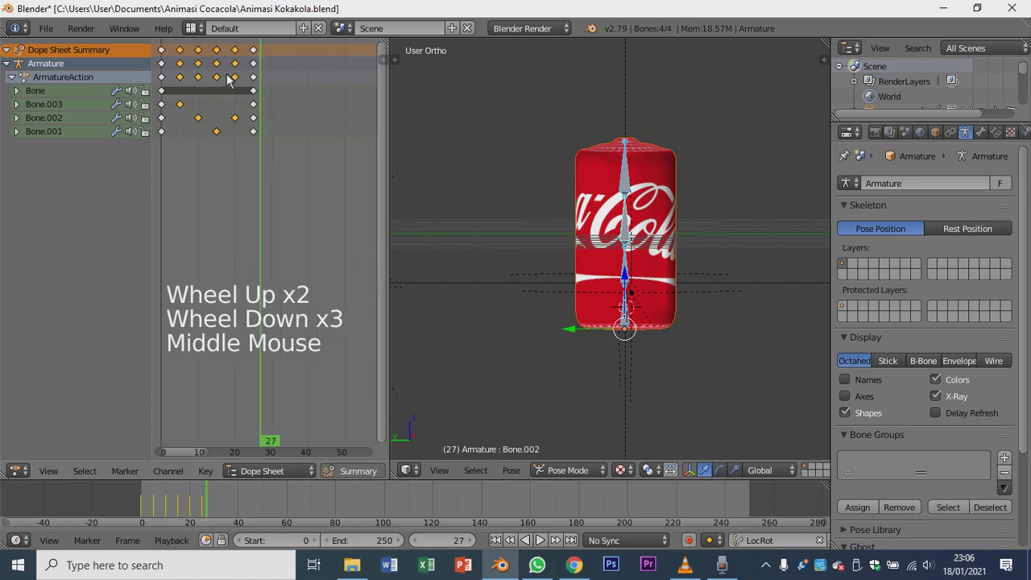
key("d")
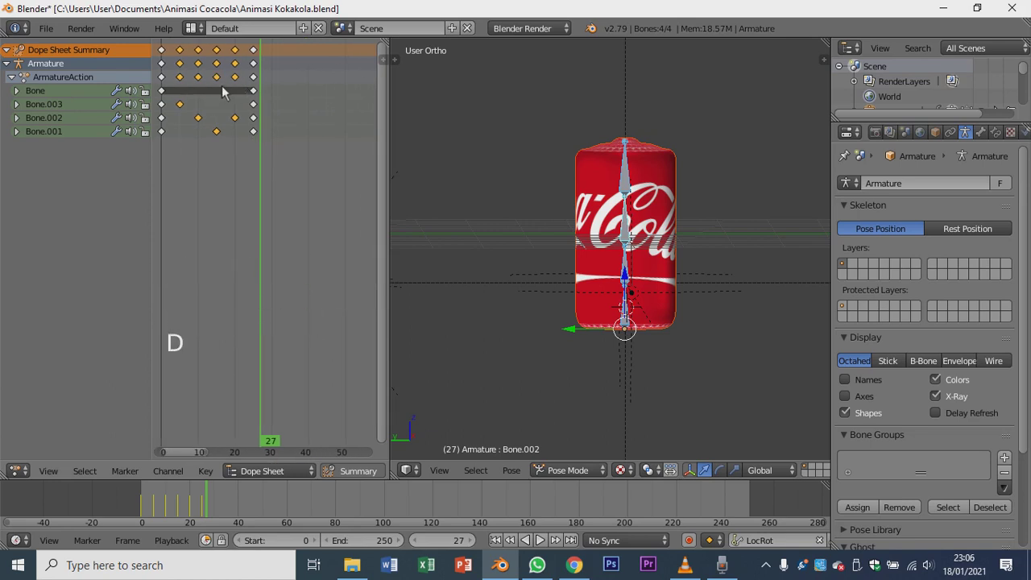
key("shift+d")
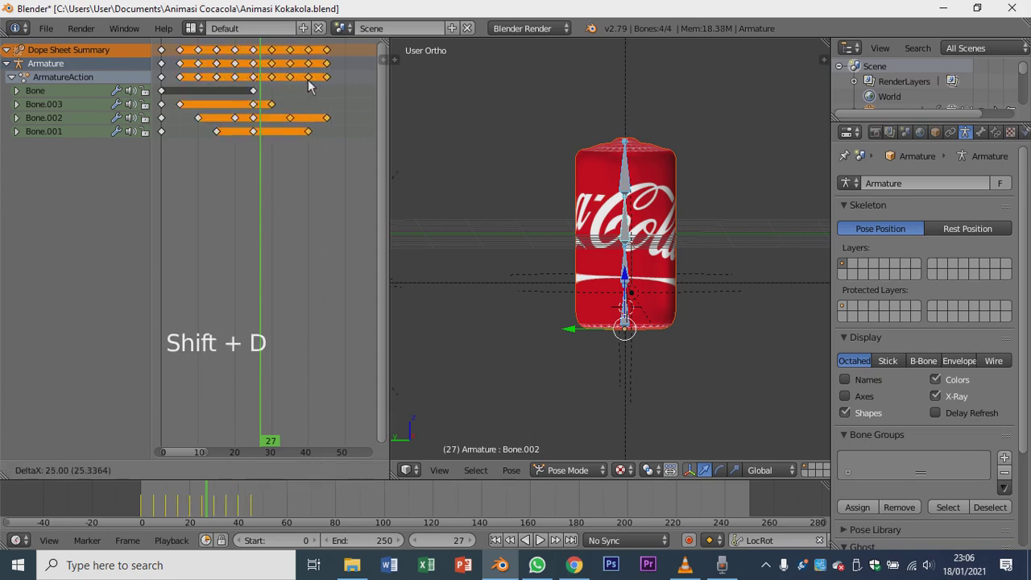
left_click(309, 87)
Briefly preview the playback and duplicate all bones' upright-pose keyframes from frame 25 to frame 50.
key("alt+a")
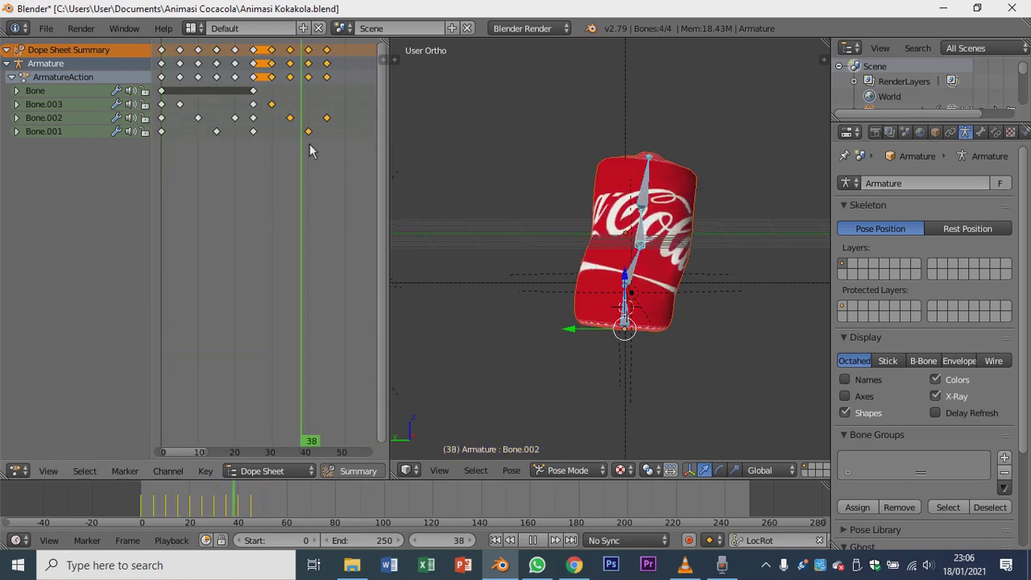
key("Escape")
right_click(257, 51)
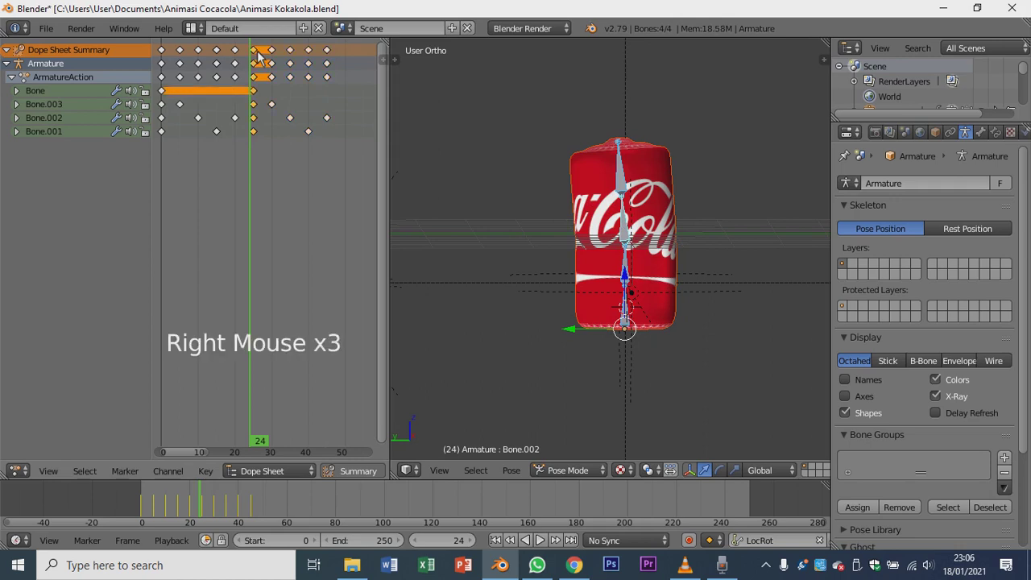
key("shift+d")
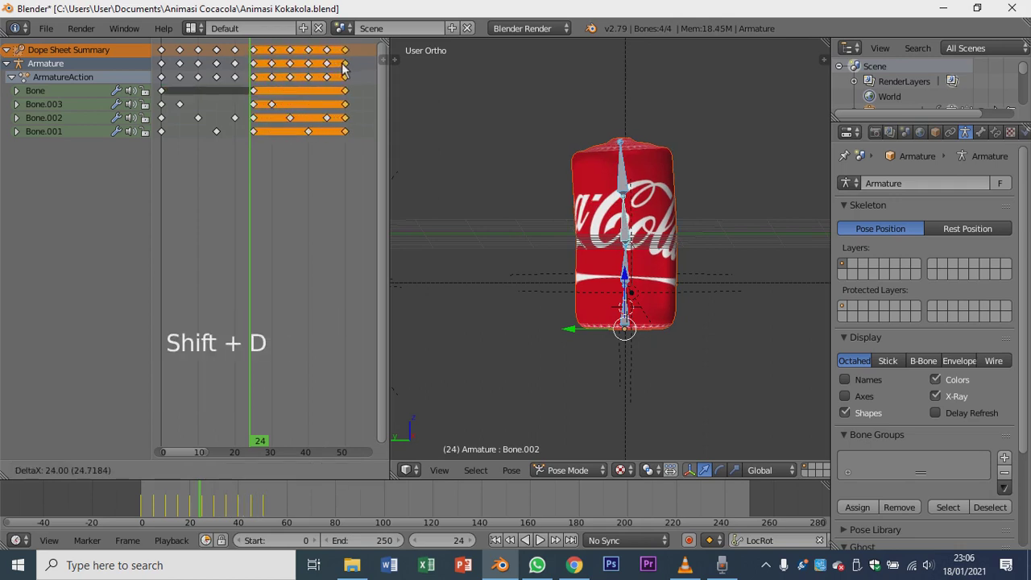
left_click(343, 69)
Play the can animation from frame 0 to check the repeated bending cycle, and stop the playback.
left_click_drag(202, 242, 163, 242)
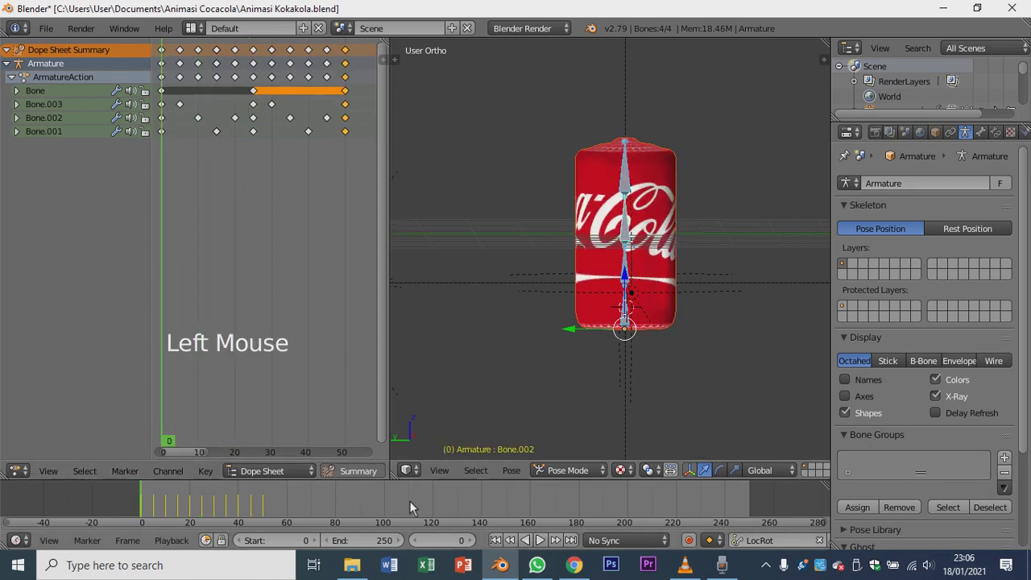
left_click(542, 542)
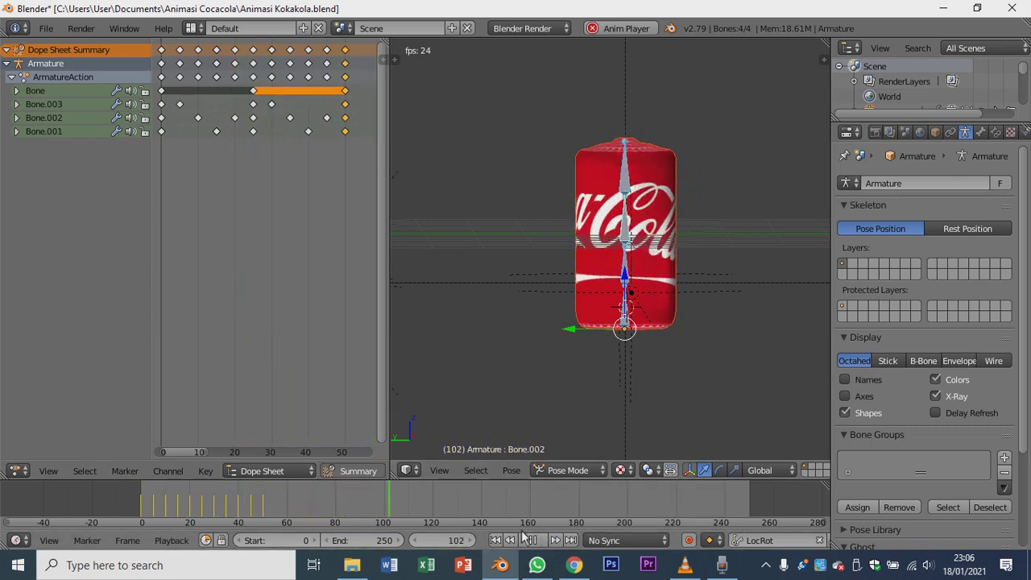
left_click(525, 539)
scroll(276, 333, "down", 5)
scroll(276, 332, "down", 2)
scroll(274, 337, "up", 5)
scroll(272, 339, "down", 5)
scroll(270, 343, "up", 4)
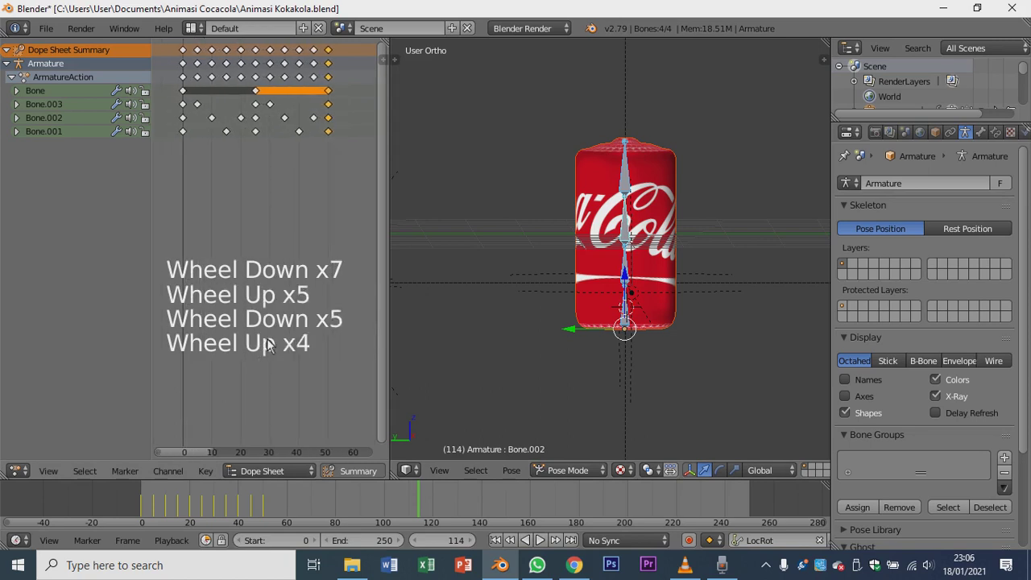
scroll(269, 345, "down", 4)
scroll(269, 345, "up", 8)
scroll(269, 345, "down", 4)
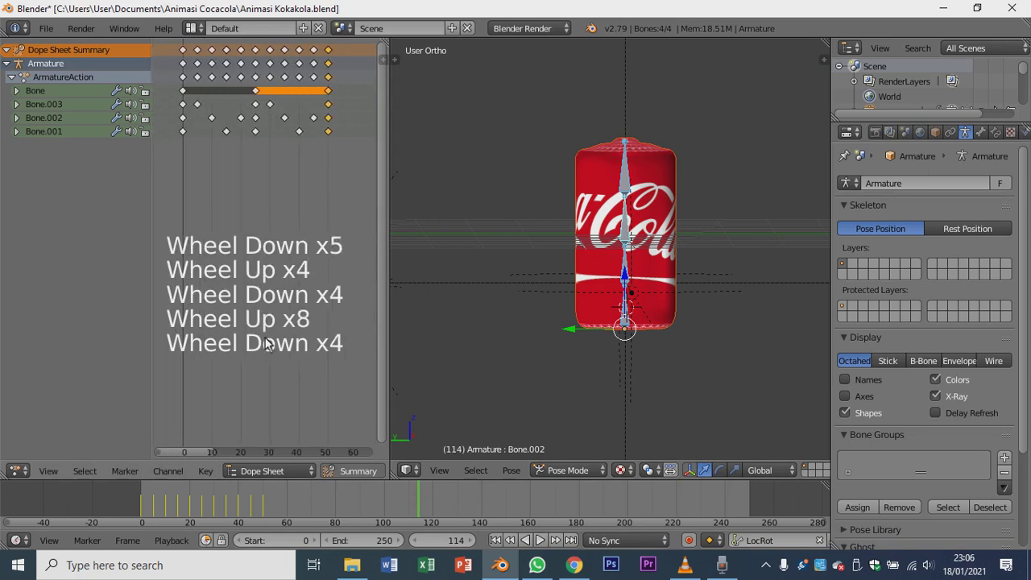
scroll(269, 342, "down", 4)
scroll(269, 345, "up", 4)
scroll(269, 345, "down", 2)
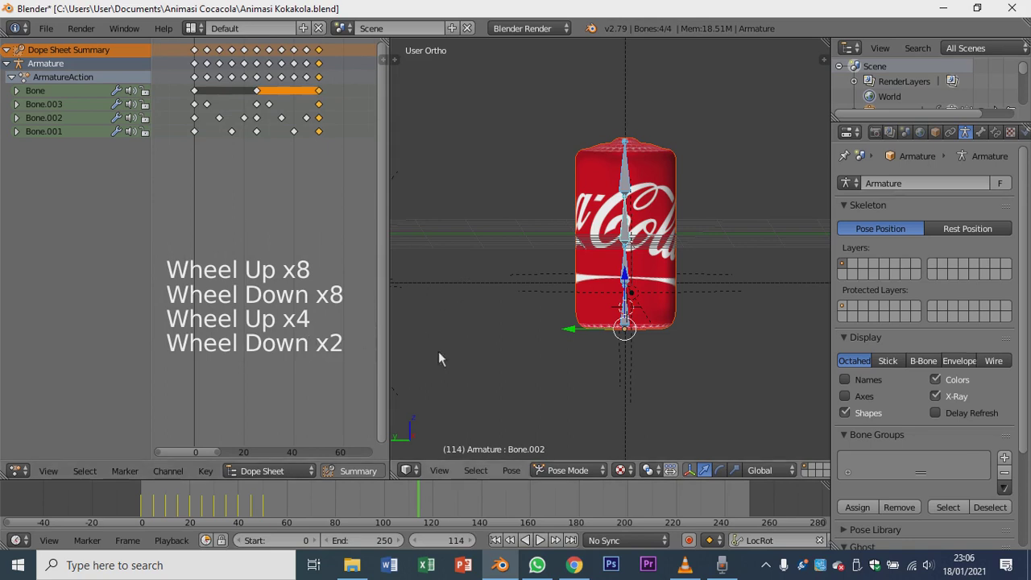
Play the can animation twice from frame 0 through the camera view, stopping the playback each time.
left_click_drag(199, 201, 196, 234)
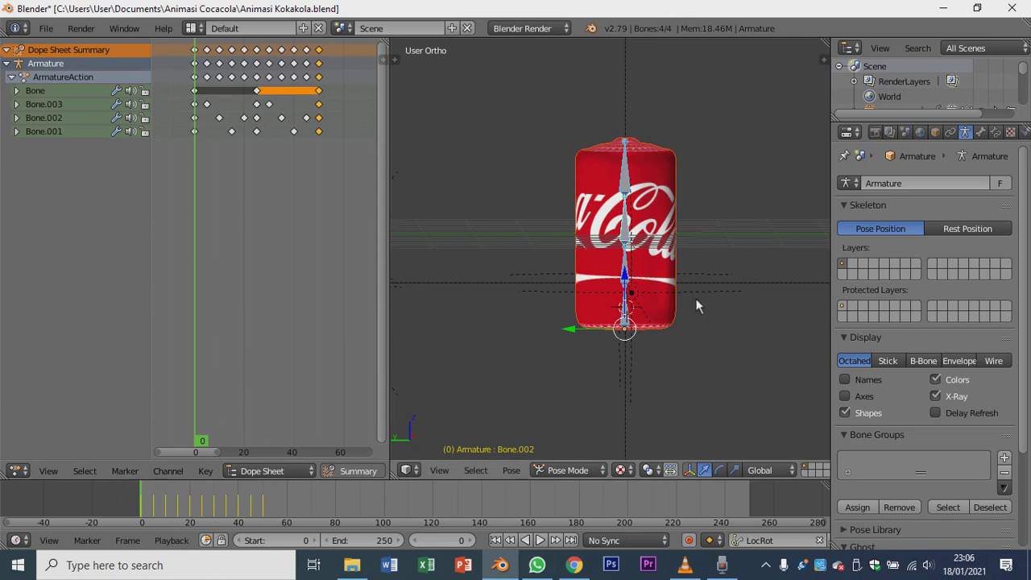
scroll(637, 274, "down", 3)
scroll(631, 283, "down", 2)
scroll(631, 323, "up", 1)
scroll(631, 422, "up", 1)
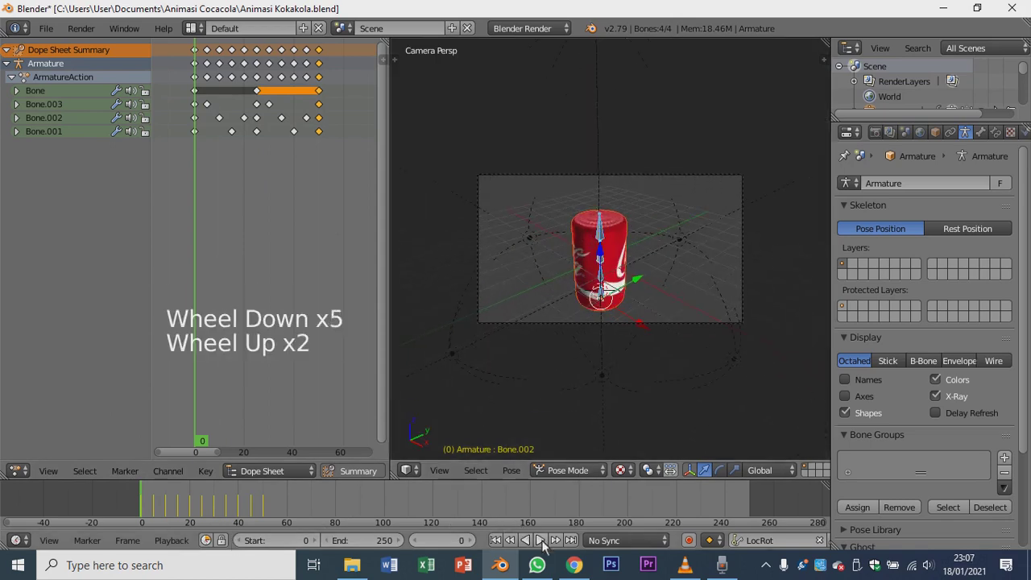
left_click(541, 543)
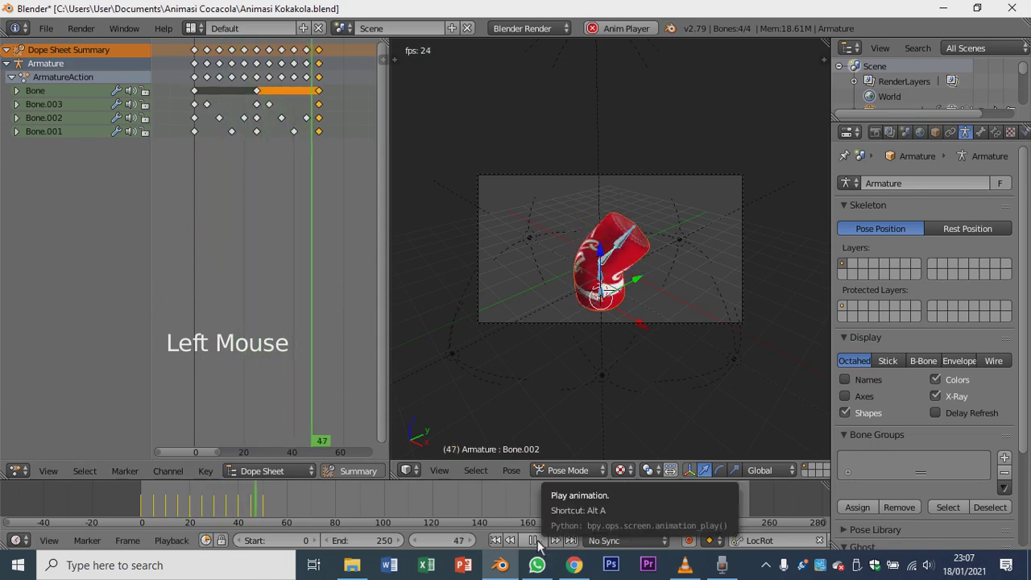
left_click(539, 543)
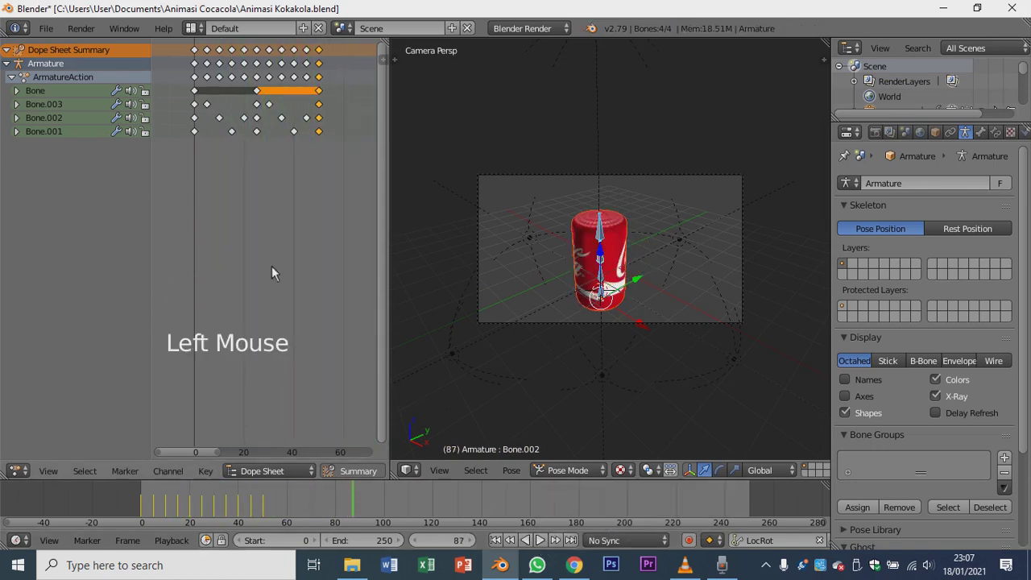
right_click(197, 182)
left_click(184, 123)
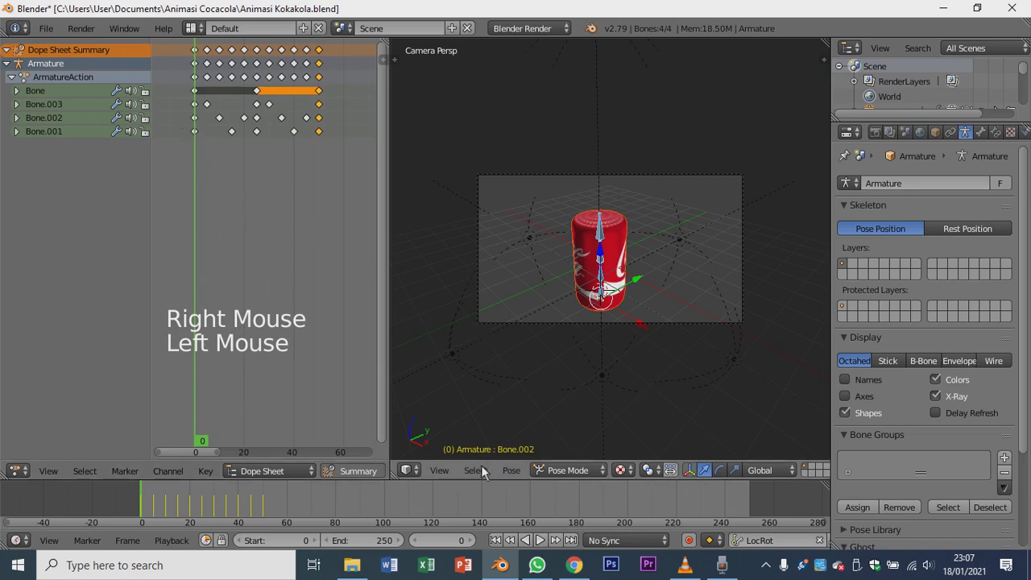
left_click(540, 541)
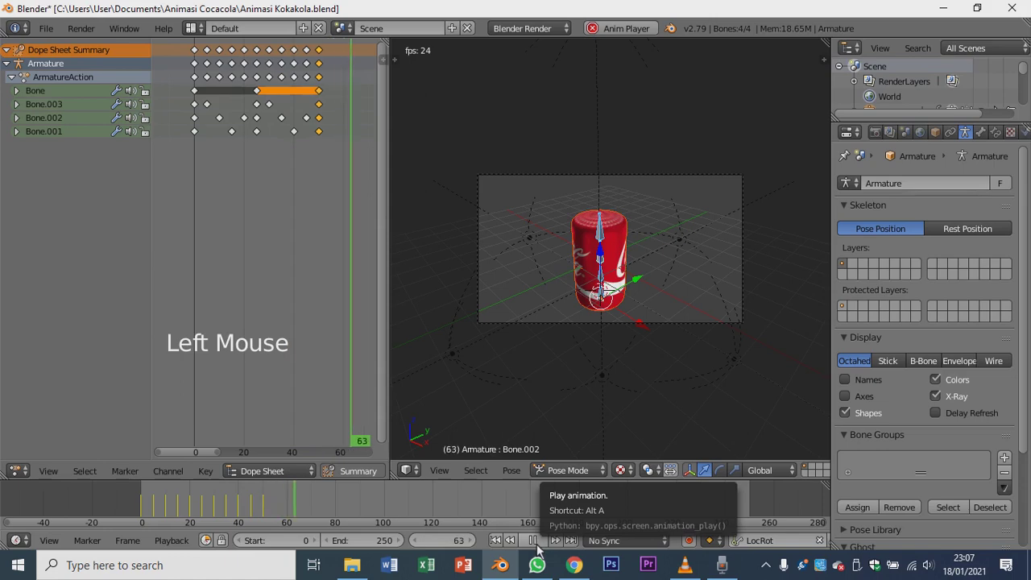
left_click(532, 541)
Go to frame 60 and select the root bone at the base of the can.
left_click_drag(205, 235, 342, 254)
scroll(308, 276, "up", 5)
scroll(308, 276, "up", 1)
middle_click_drag(308, 275, 385, 252)
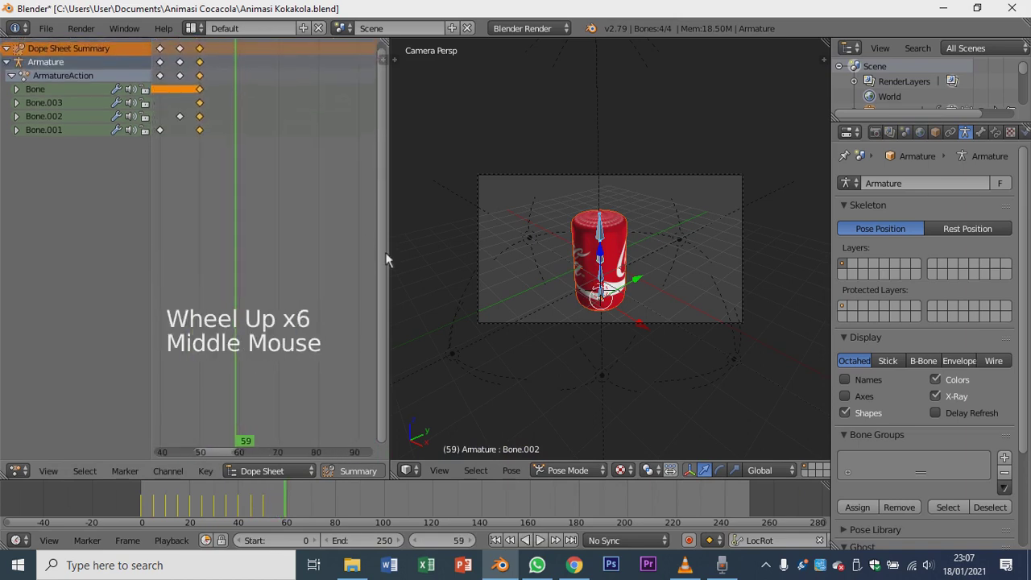
left_click(234, 256)
left_click_drag(234, 257, 240, 262)
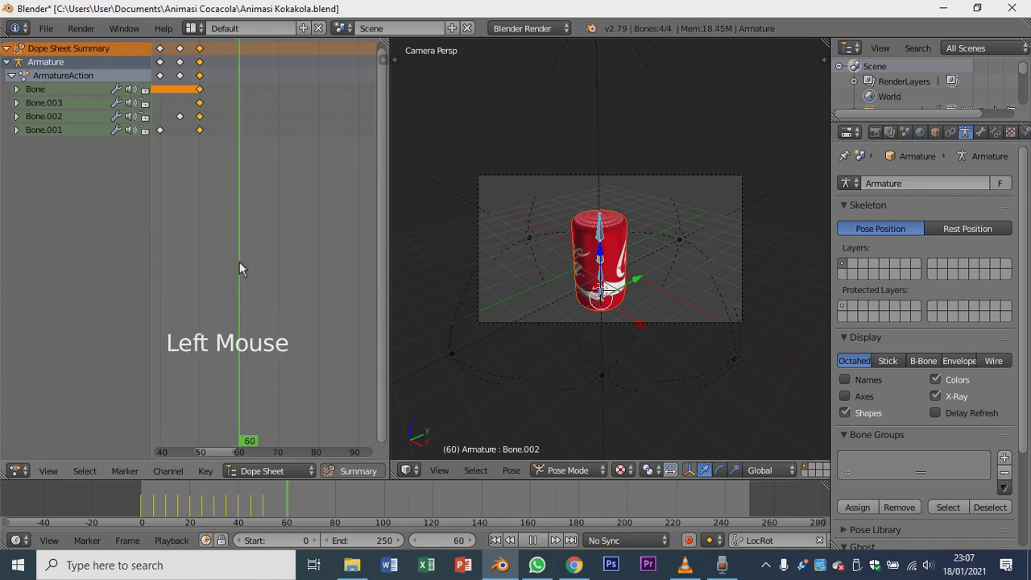
middle_click_drag(573, 280, 621, 301)
right_click(606, 295)
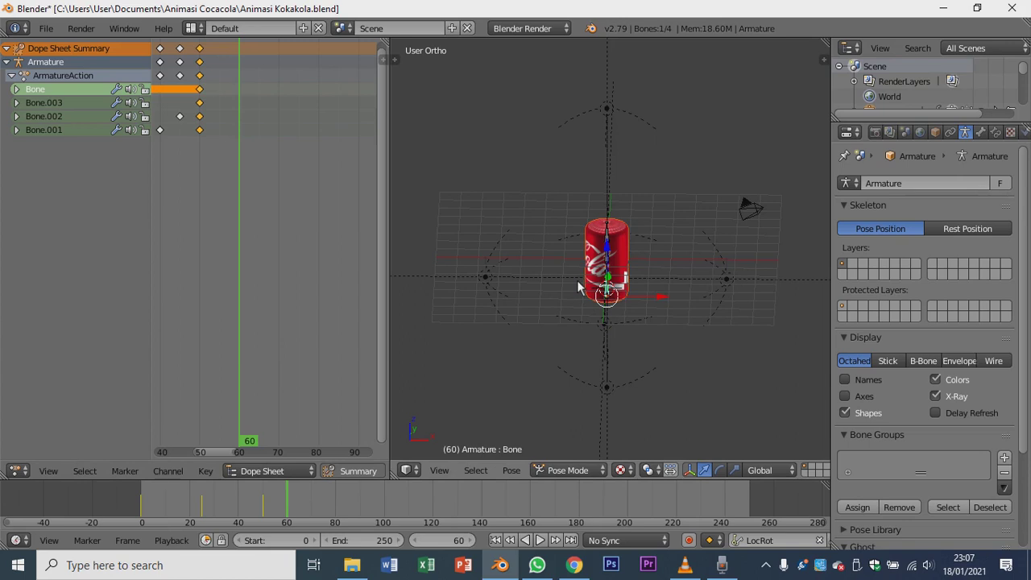
Try to move the can's root bone freely up and away from the center at frame 60.
key("g")
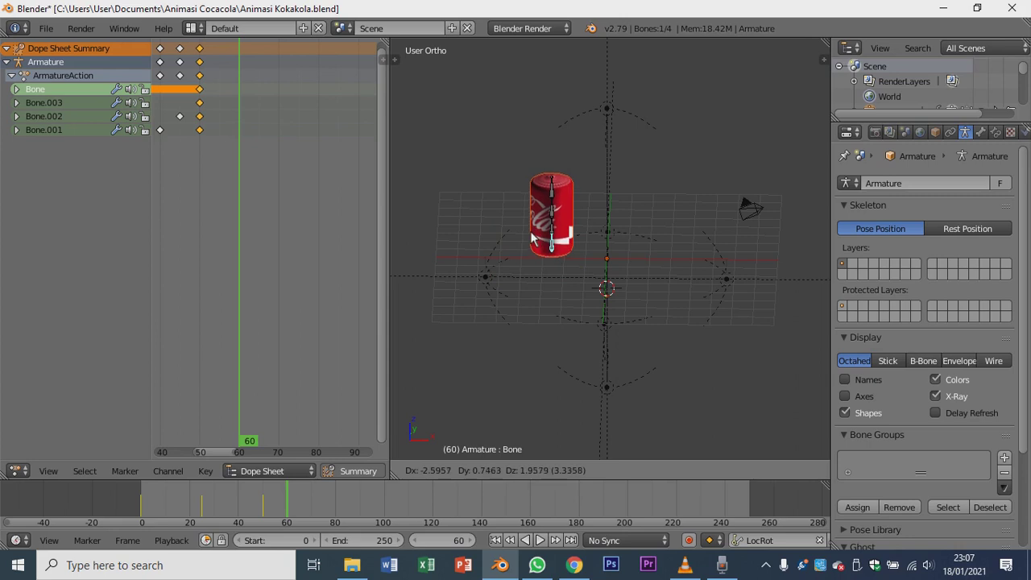
left_click(532, 238)
At frame 55, move the root bone in front view about 2 units along negative X and 2 units up, and keyframe it.
scroll(227, 348, "up", 5)
middle_click_drag(223, 350, 307, 370)
mouse_move(287, 313)
left_mouse_down()
mouse_move(275, 297)
mouse_move(281, 325)
left_mouse_up()
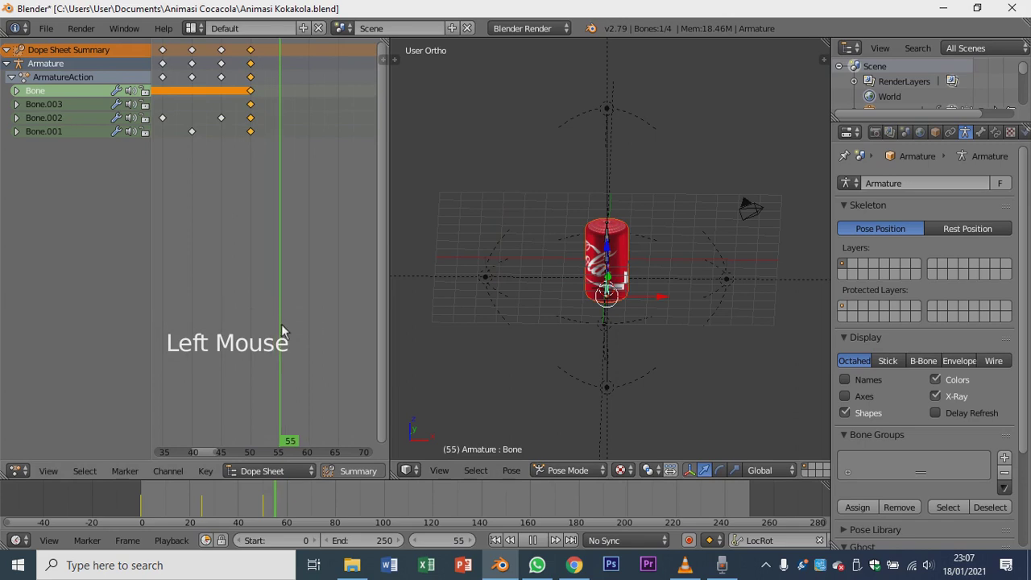
middle_click_drag(609, 313, 610, 277)
key("KP_1")
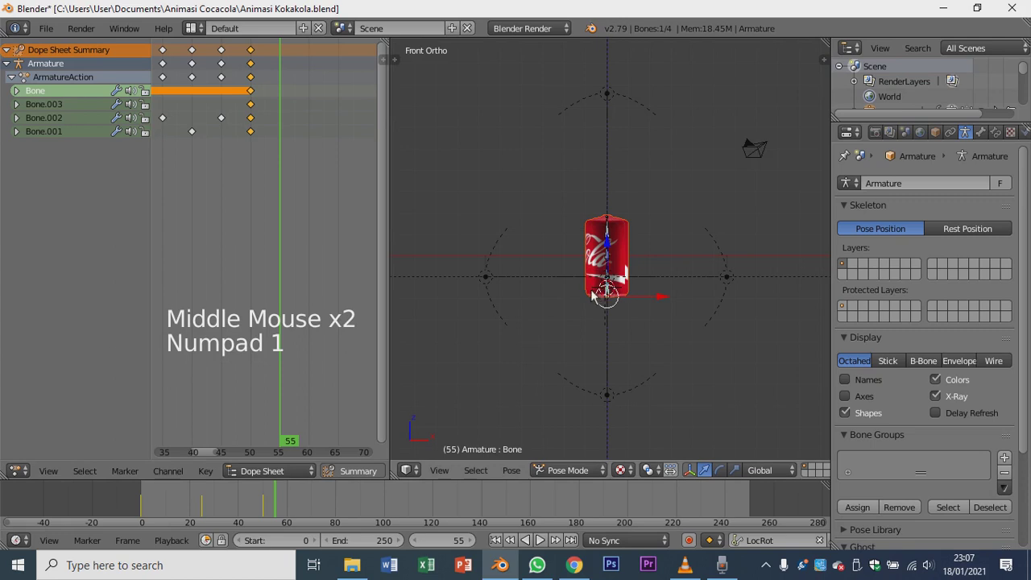
key("g")
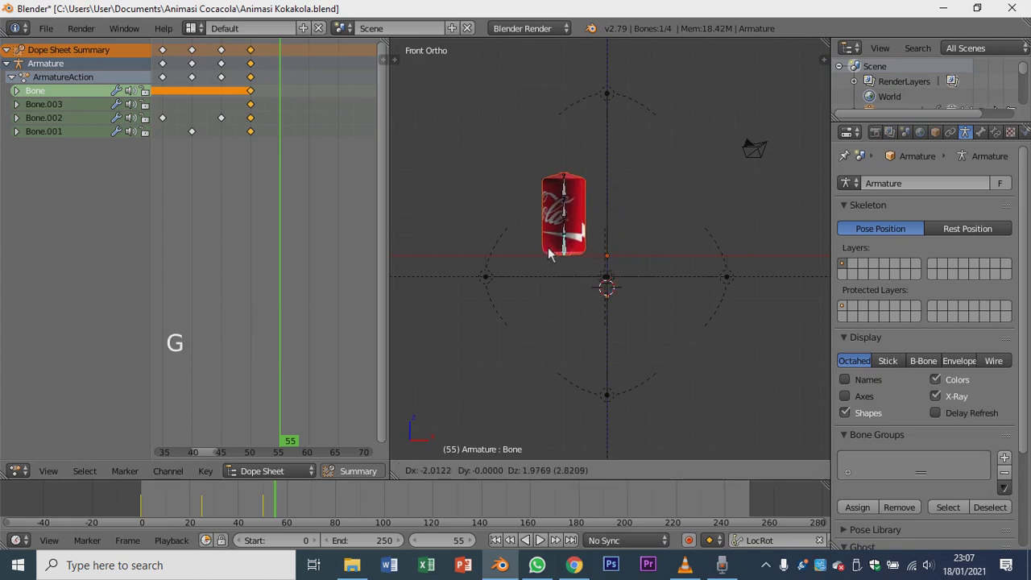
left_click(540, 251)
key("i")
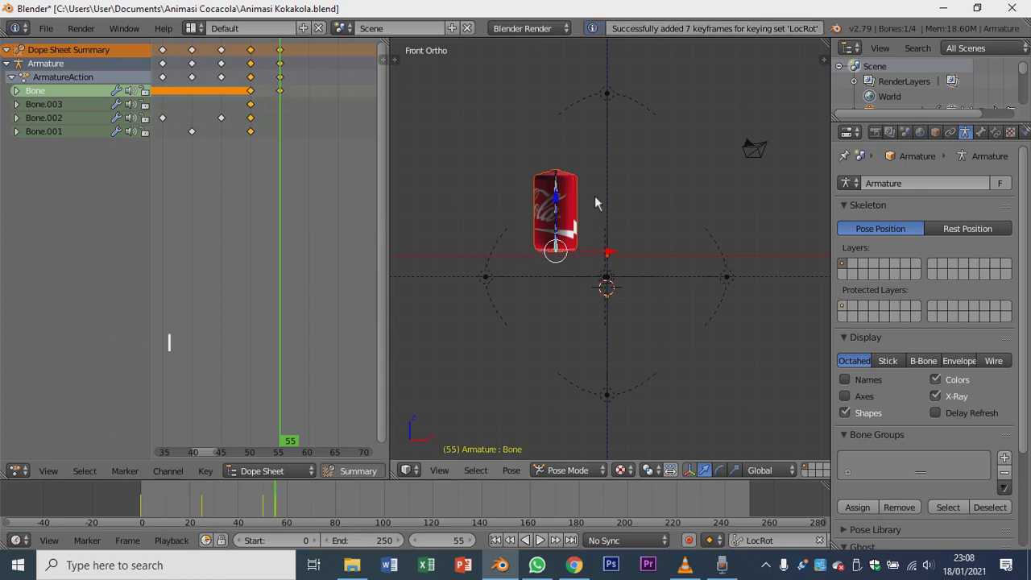
At frame 60, move the root bone about 2.6 units further along negative X and 1.5 units down, and keyframe it.
left_click_drag(304, 270, 312, 280)
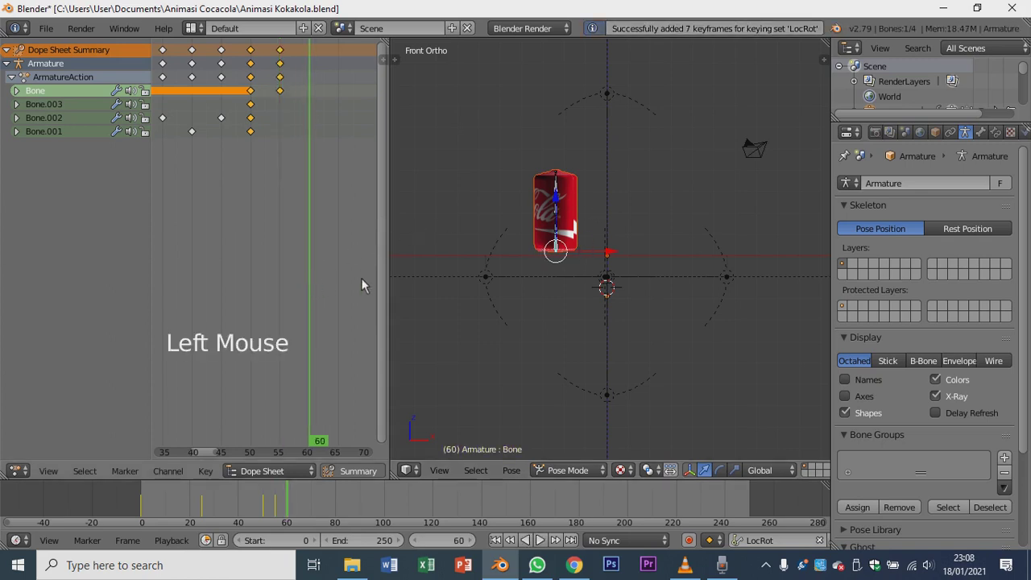
key("g")
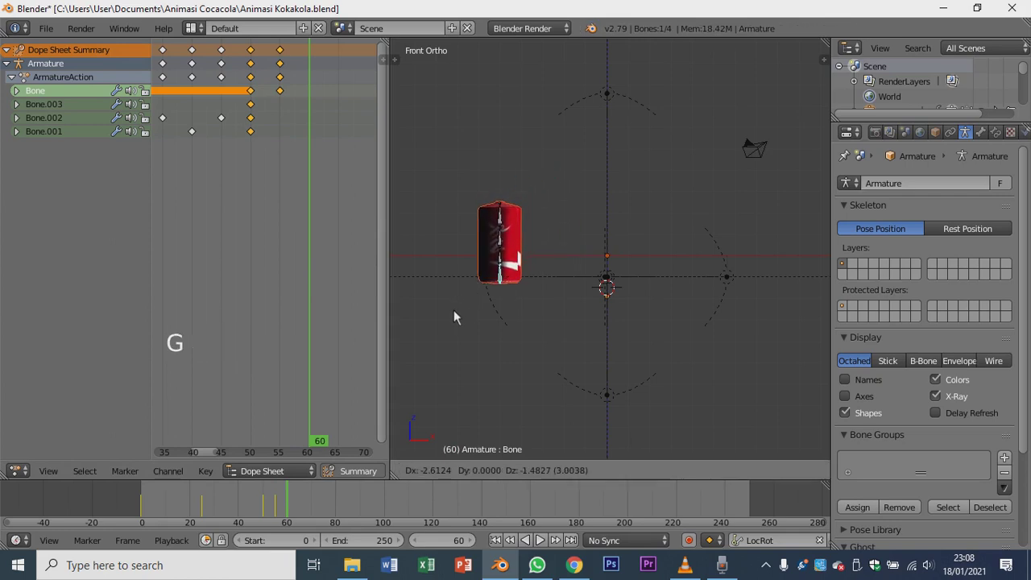
left_click(453, 312)
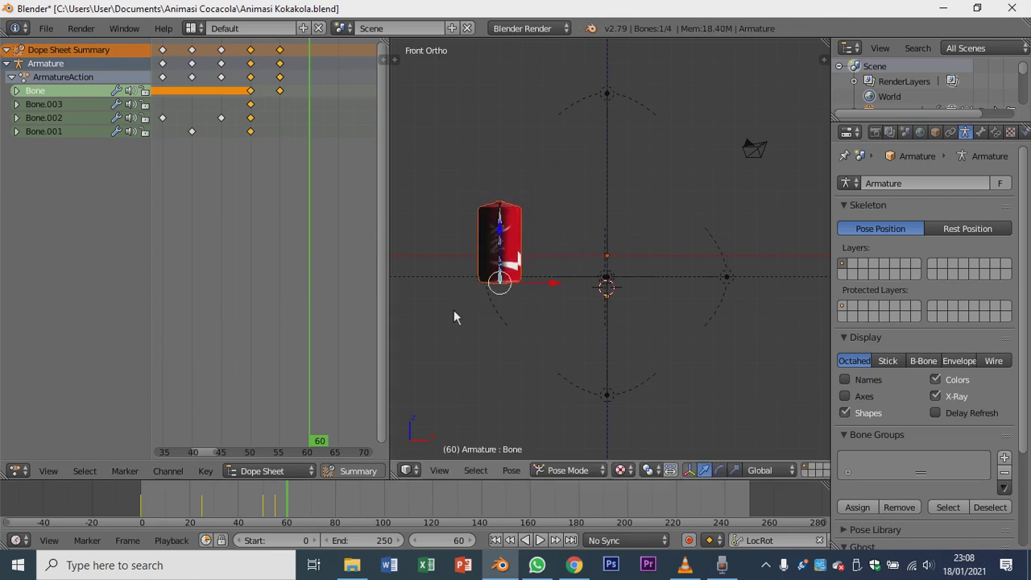
key("i")
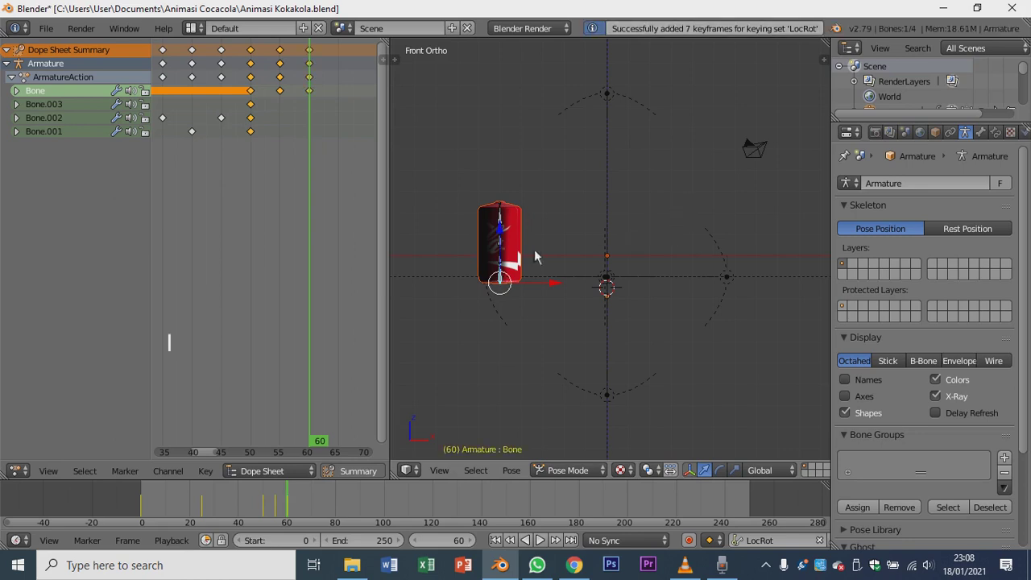
Scrub the timeline between frames 0 and 60 to preview the can's jump.
scroll(473, 429, "down", 4)
left_click_drag(357, 500, 142, 510)
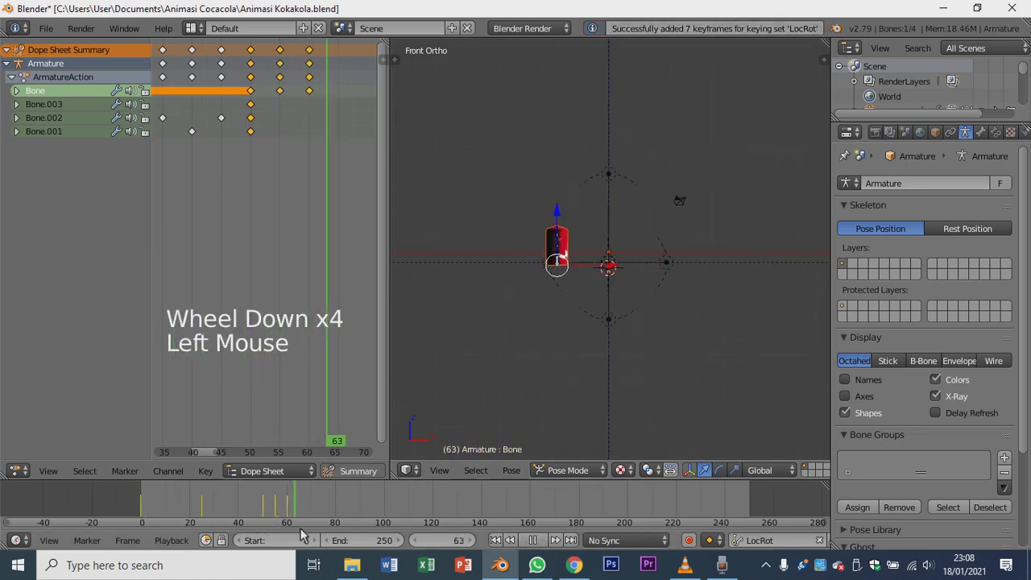
left_click(119, 500)
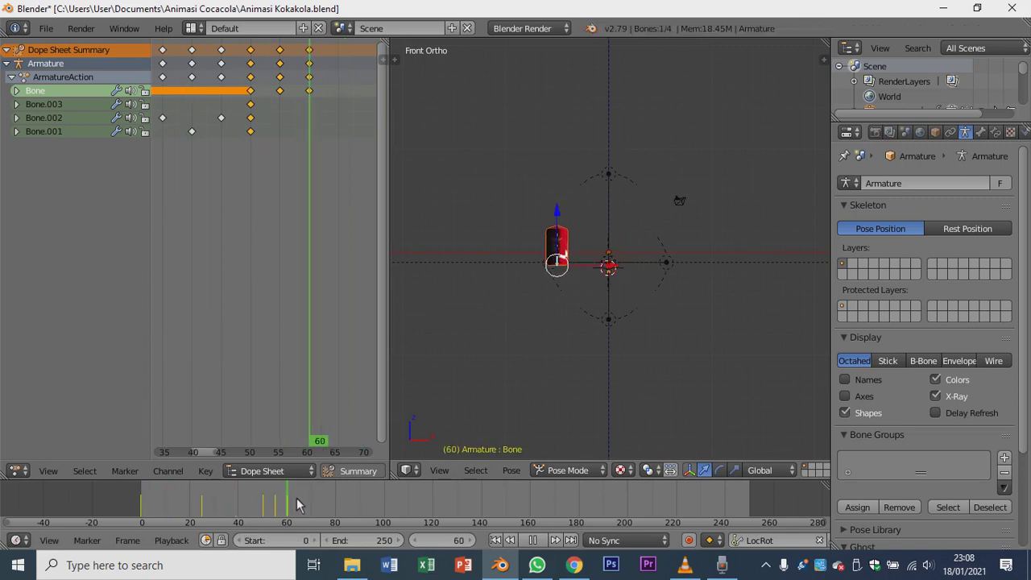
left_click(146, 513)
left_click_drag(239, 525, 285, 524)
Duplicate the bending keyframes at frames 30, 35, 40 and 45 and shift the copies 35 frames forward.
scroll(261, 321, "down", 3)
scroll(259, 315, "down", 6)
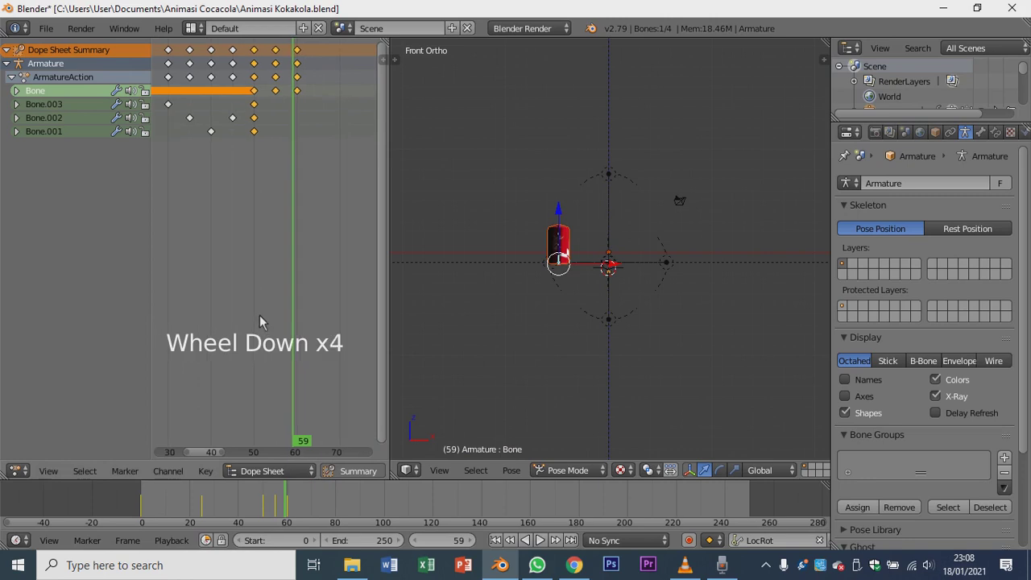
scroll(229, 150, "down", 2)
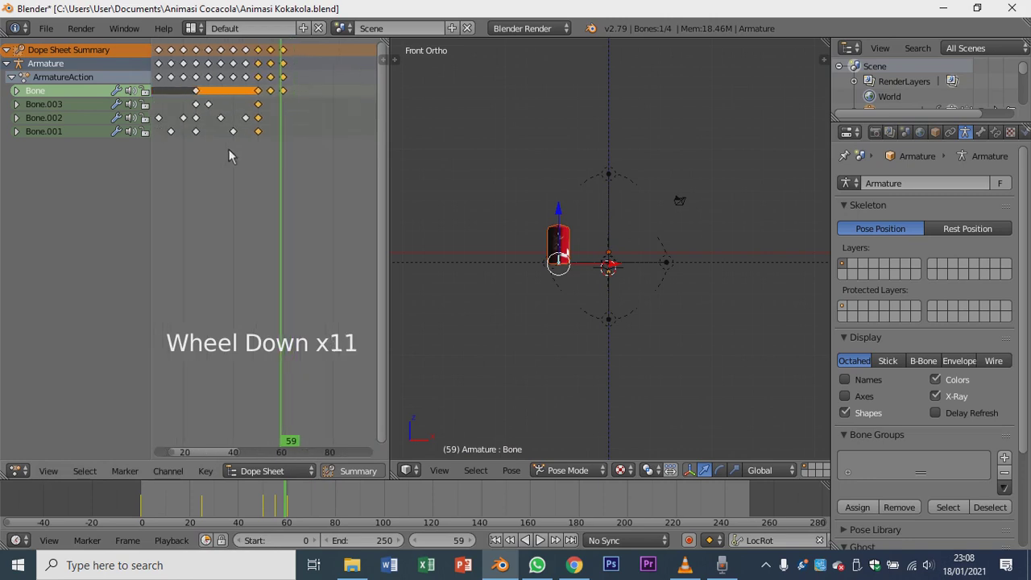
right_click(209, 50)
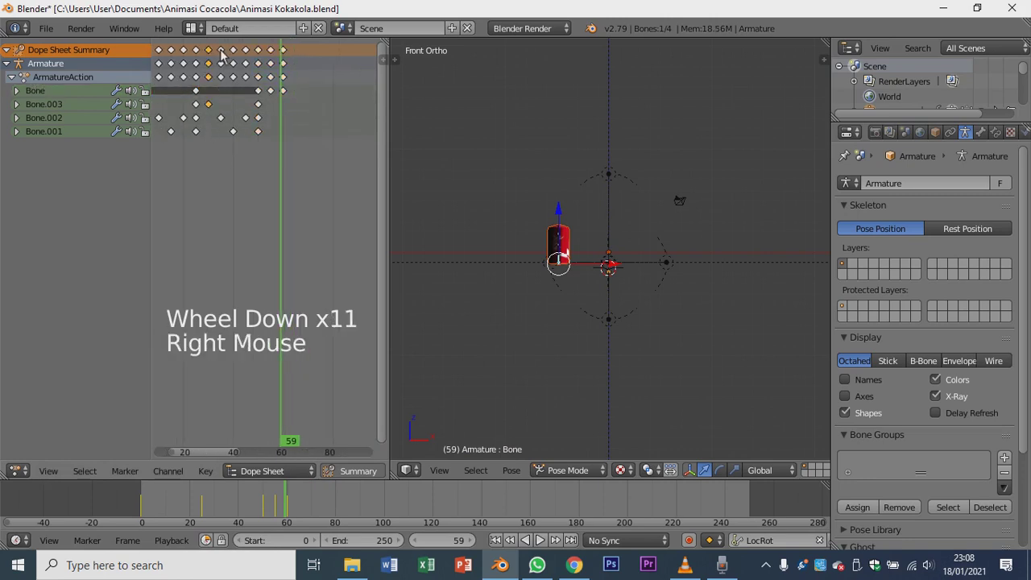
right_click(220, 50, "shift")
right_click(233, 51, "shift")
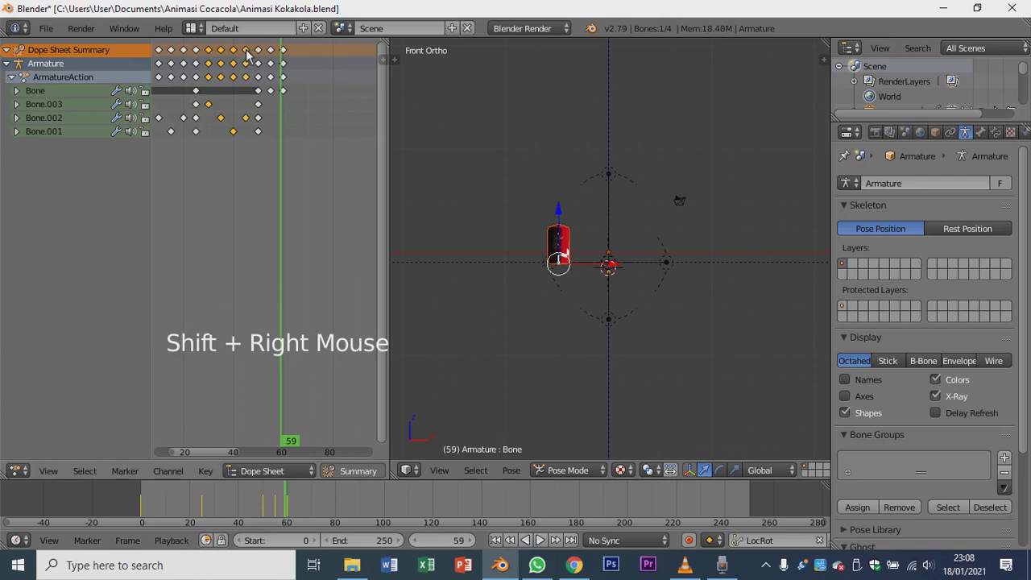
key("shift+d")
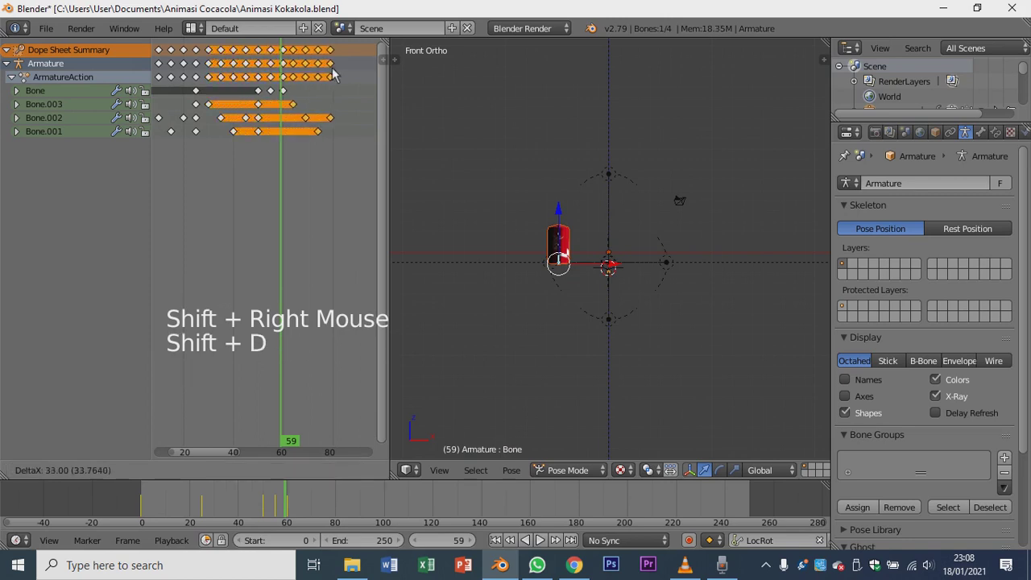
left_click(335, 74)
Play the animation from frame 0 to check the jump and the bending that follows it, and stop the playback.
scroll(266, 119, "up", 5)
scroll(265, 118, "up", 5)
middle_click_drag(266, 118, 173, 115)
scroll(228, 112, "down", 7)
scroll(227, 108, "down", 20)
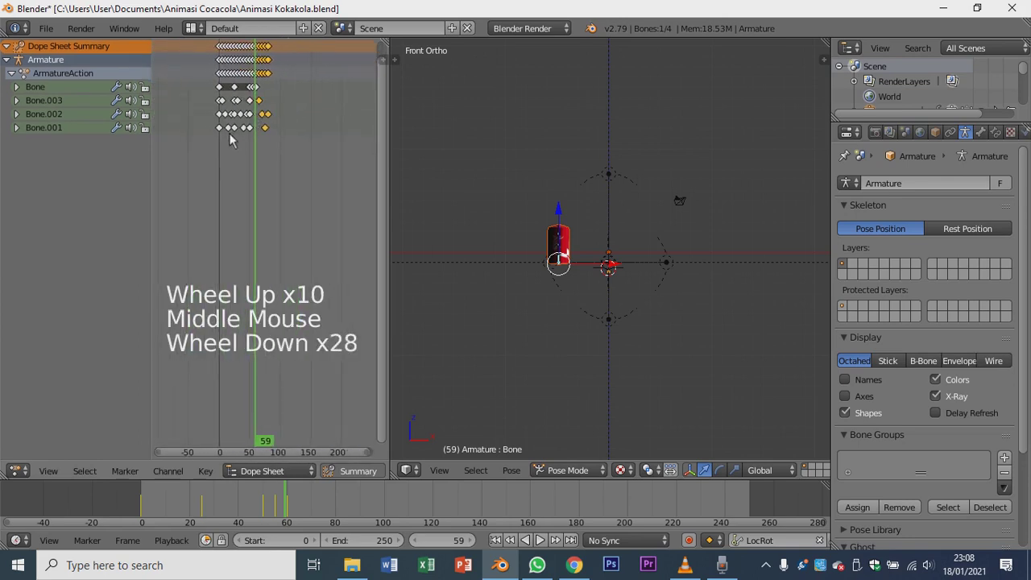
left_click(193, 141)
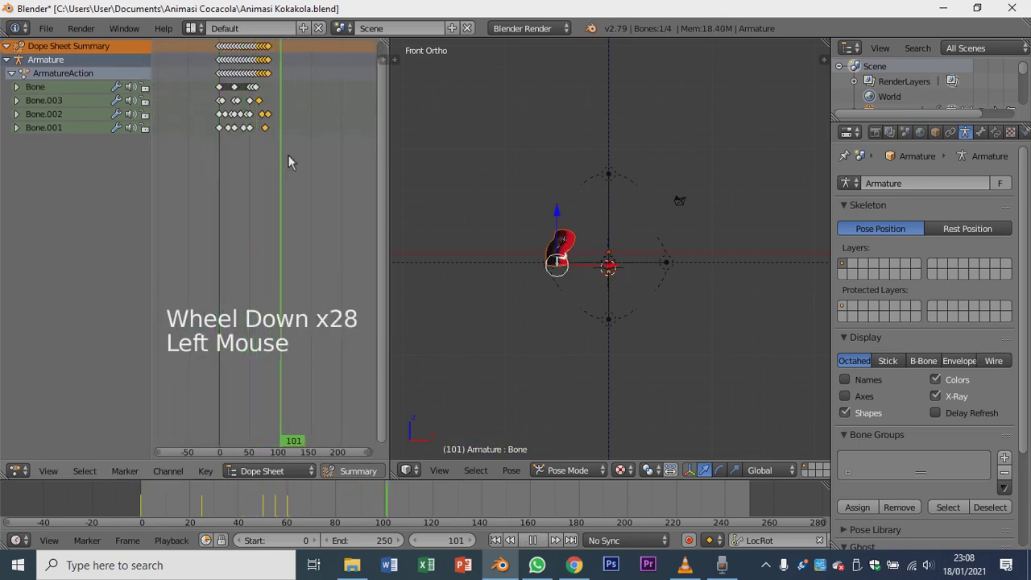
left_click(217, 160)
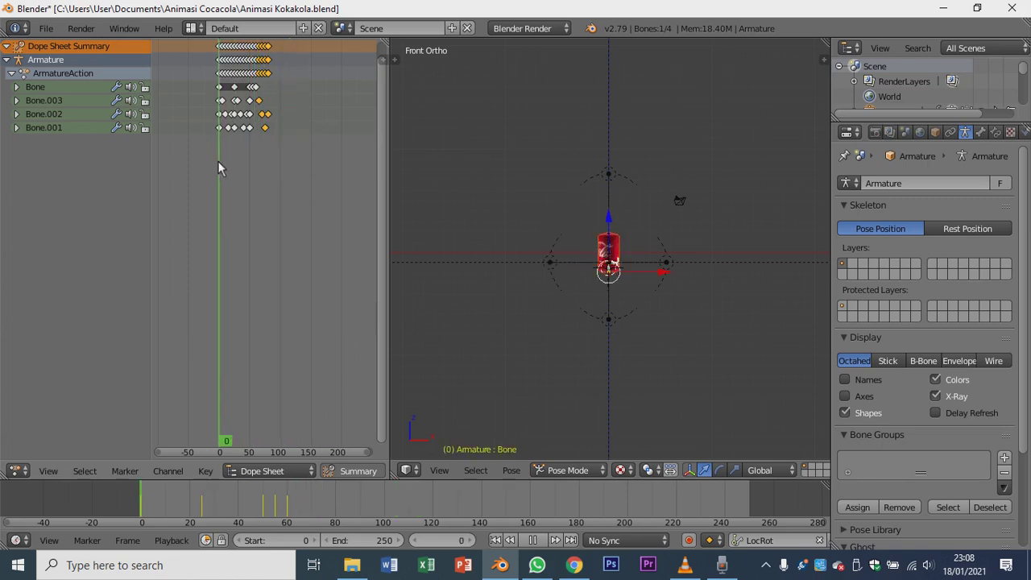
key("Escape")
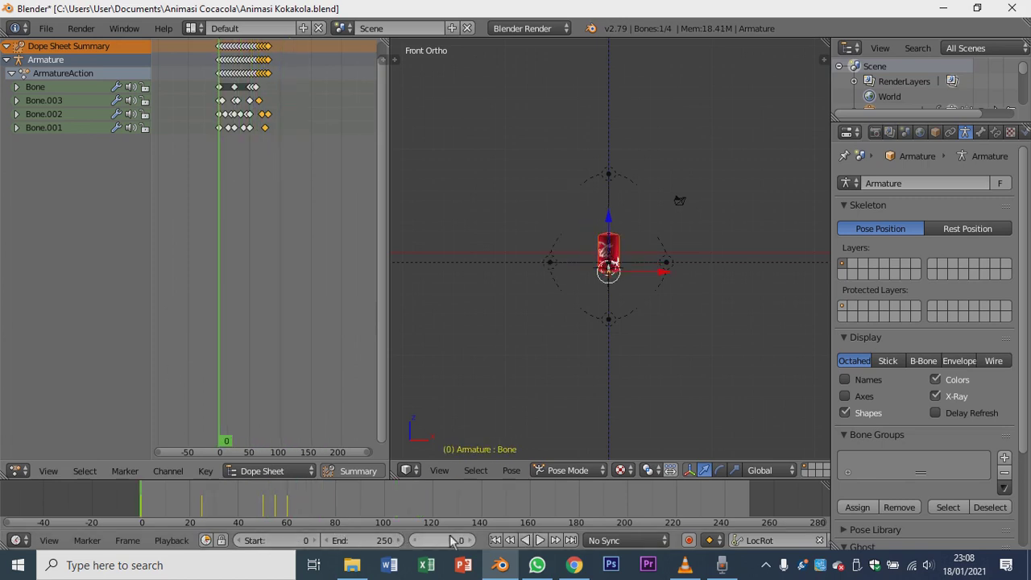
left_click(540, 541)
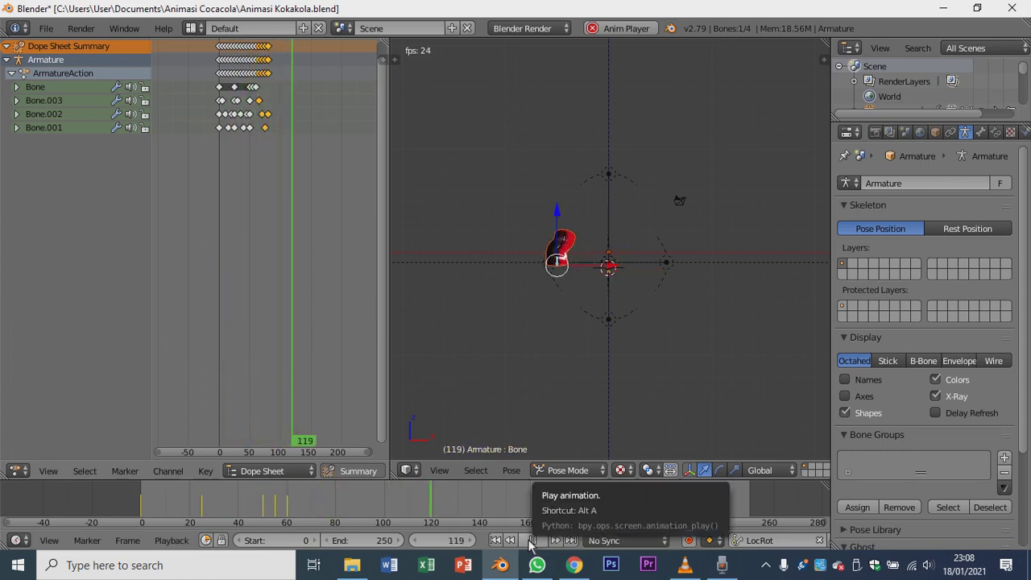
left_click(531, 541)
Duplicate all bones' keyframes at frame 50 and shift the copies 35 frames forward to frame 85.
scroll(211, 229, "up", 11)
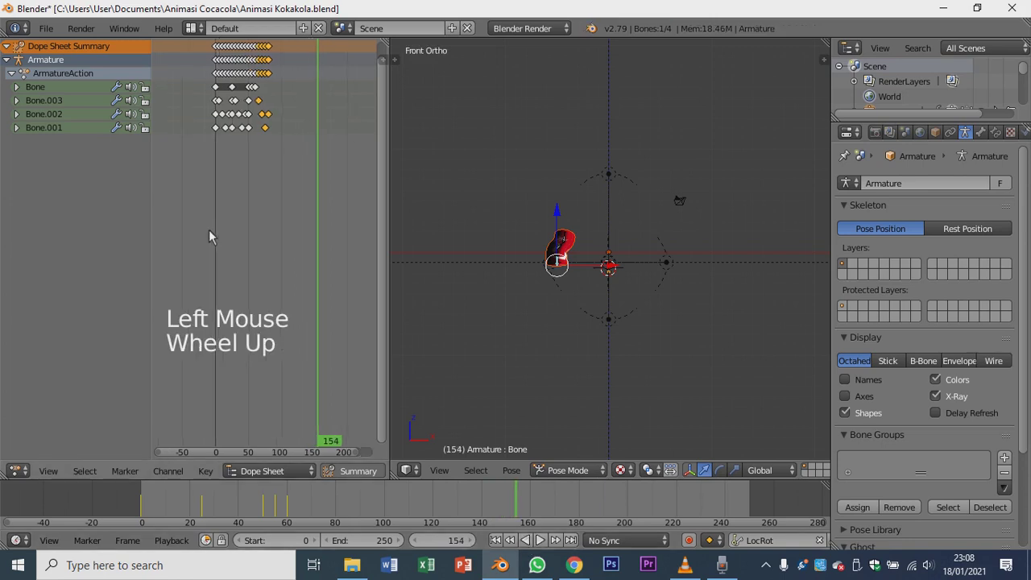
middle_click_drag(214, 229, 285, 238, "shift")
scroll(272, 168, "up", 16)
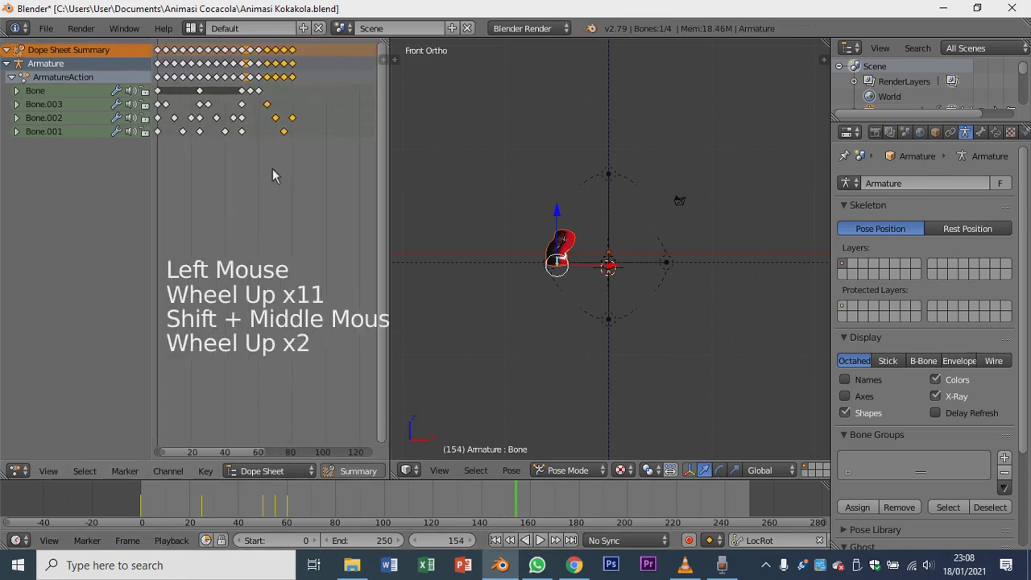
middle_click_drag(270, 162, 269, 189)
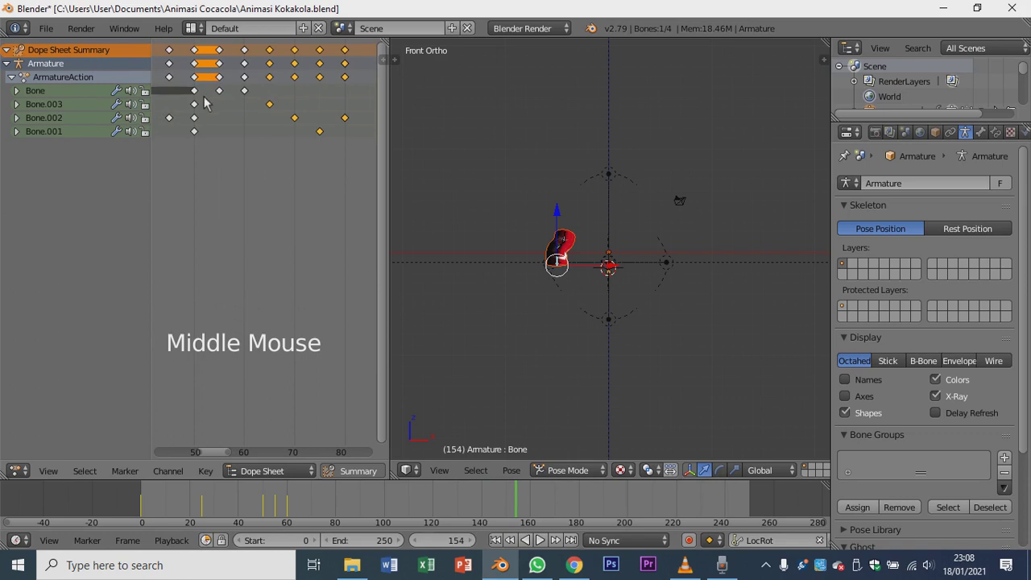
scroll(203, 100, "down", 3)
scroll(203, 97, "up", 4)
scroll(201, 97, "down", 7)
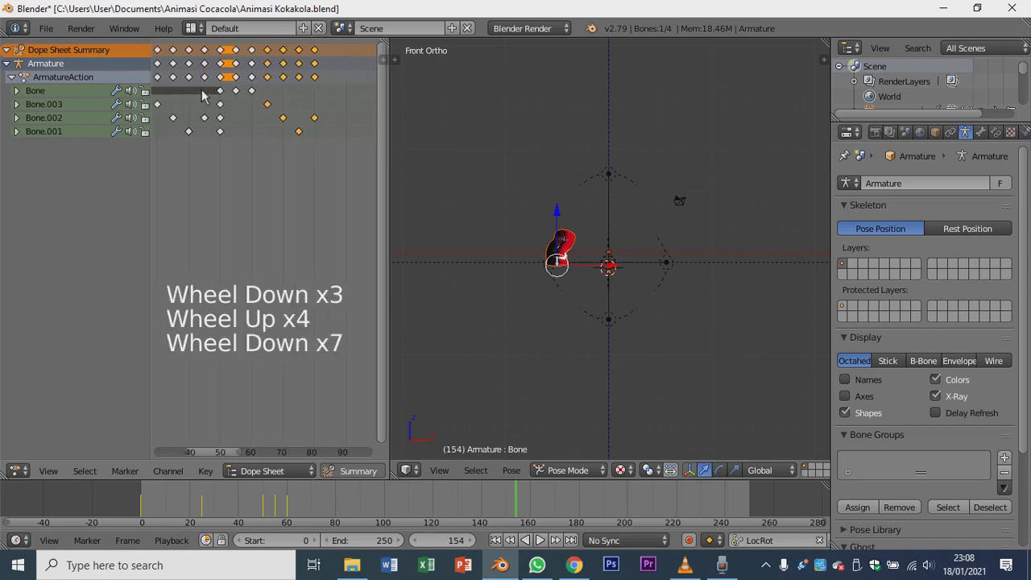
scroll(203, 96, "up", 4)
right_click(206, 52)
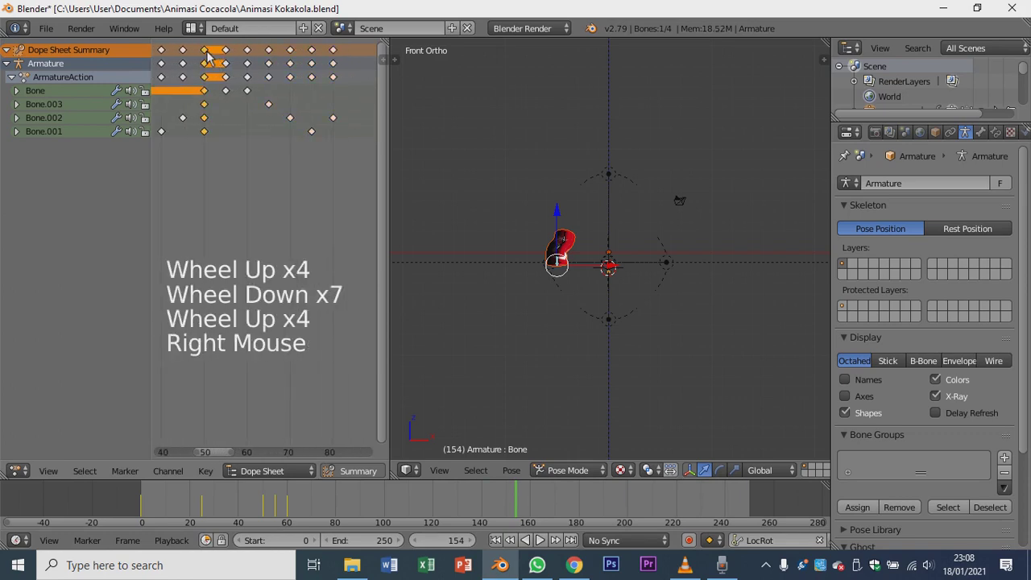
scroll(207, 55, "up", 5)
scroll(214, 112, "down", 5)
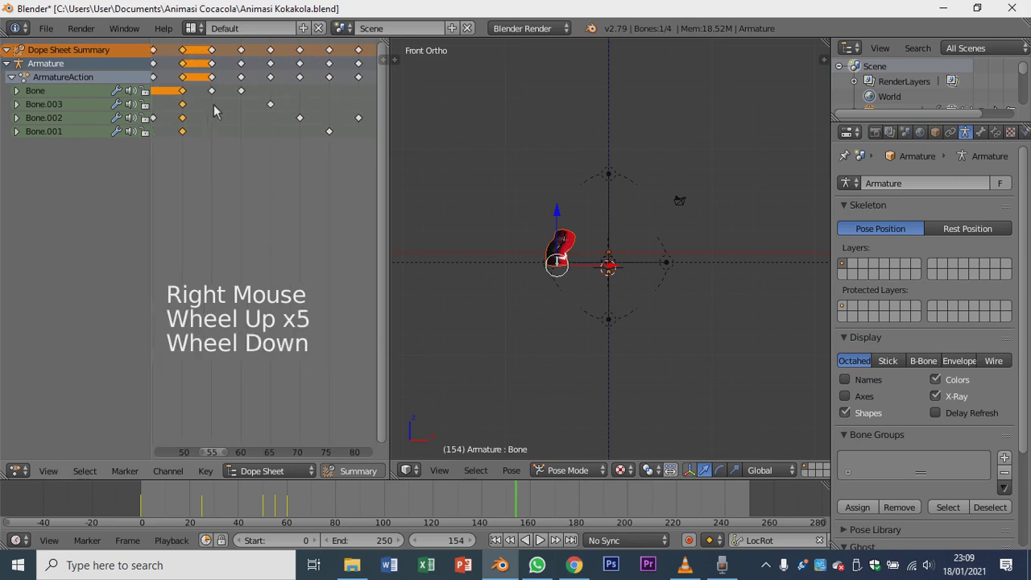
middle_click_drag(215, 111, 187, 113)
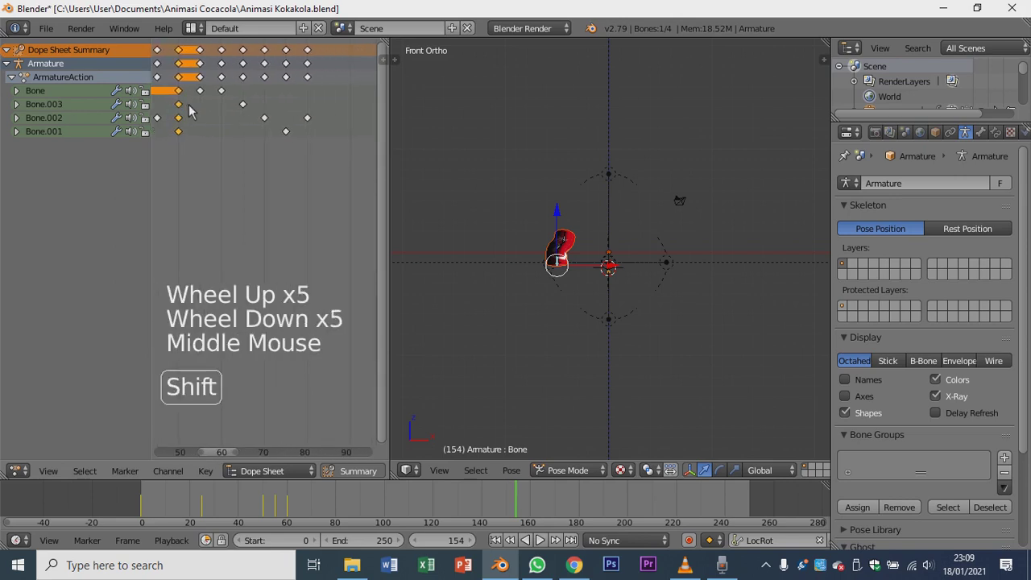
key("shift+d")
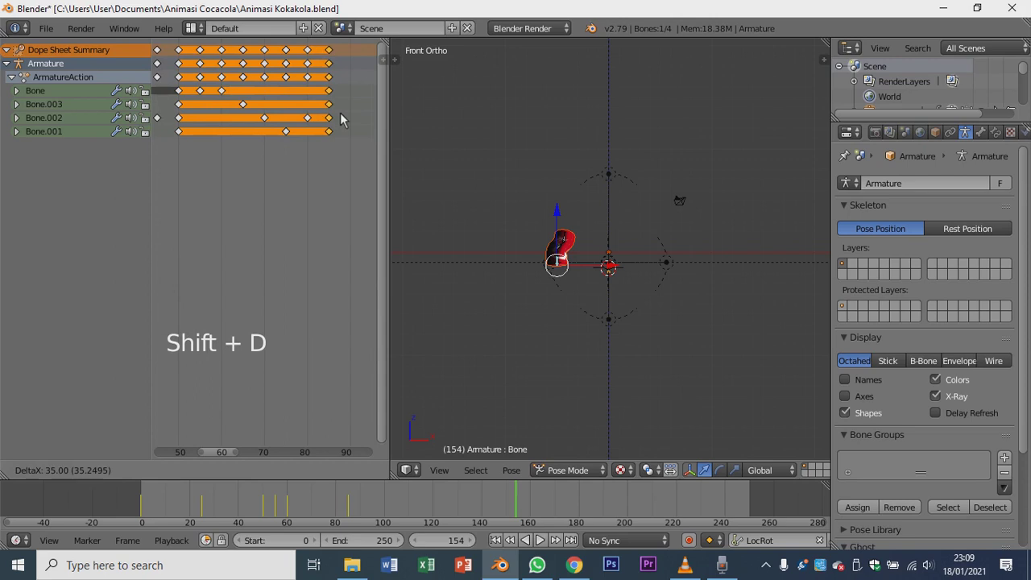
left_click(340, 119)
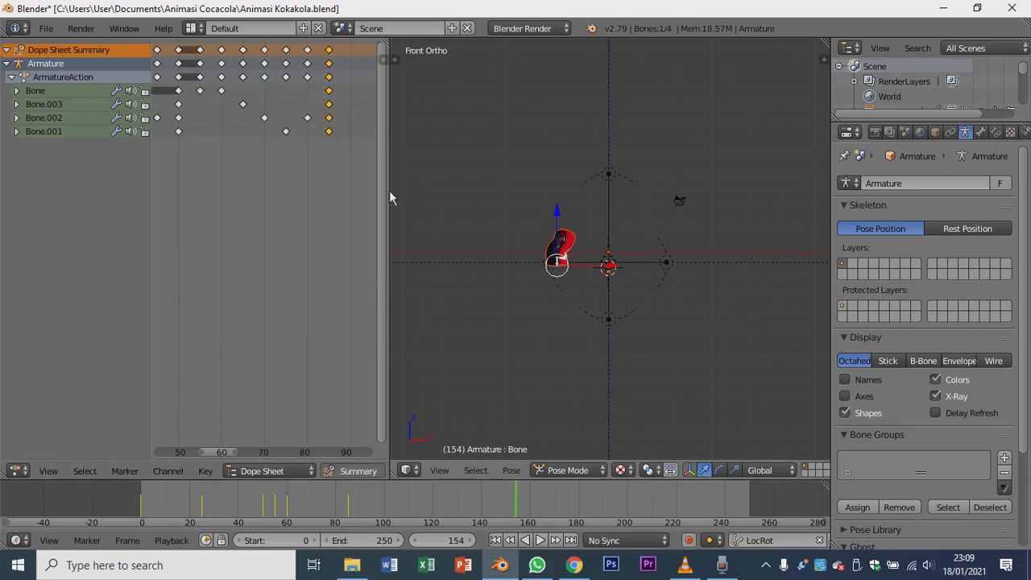
Scrub the timeline through the jump and the bending that follows it to check the can's motion.
scroll(301, 235, "down", 13)
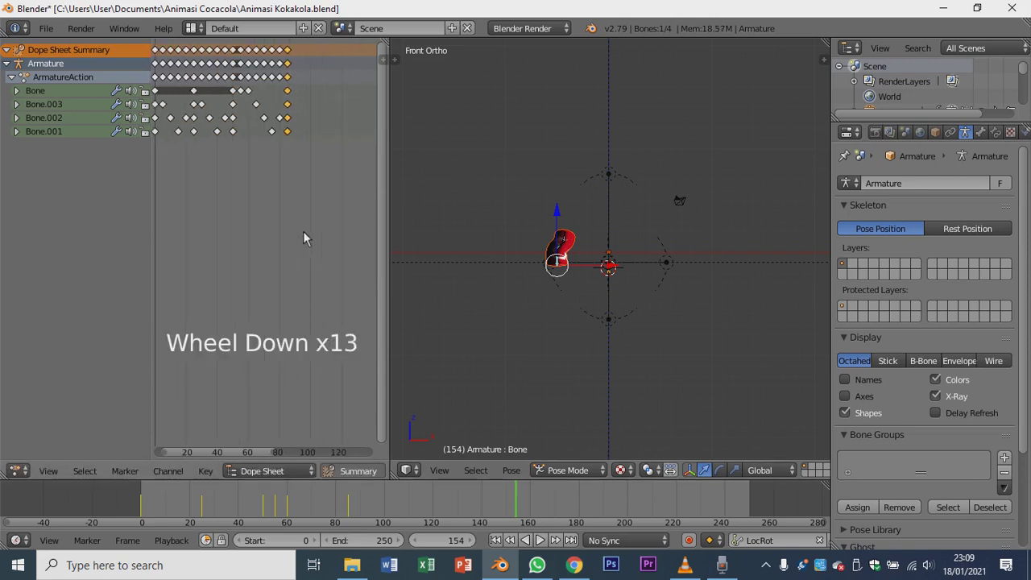
left_click(178, 185)
left_click_drag(162, 174, 291, 186)
left_click(268, 167)
Delete the keyframes of all bones at frame 85.
scroll(263, 156, "up", 13)
middle_click_drag(263, 156, 228, 142, "shift")
right_click(281, 61)
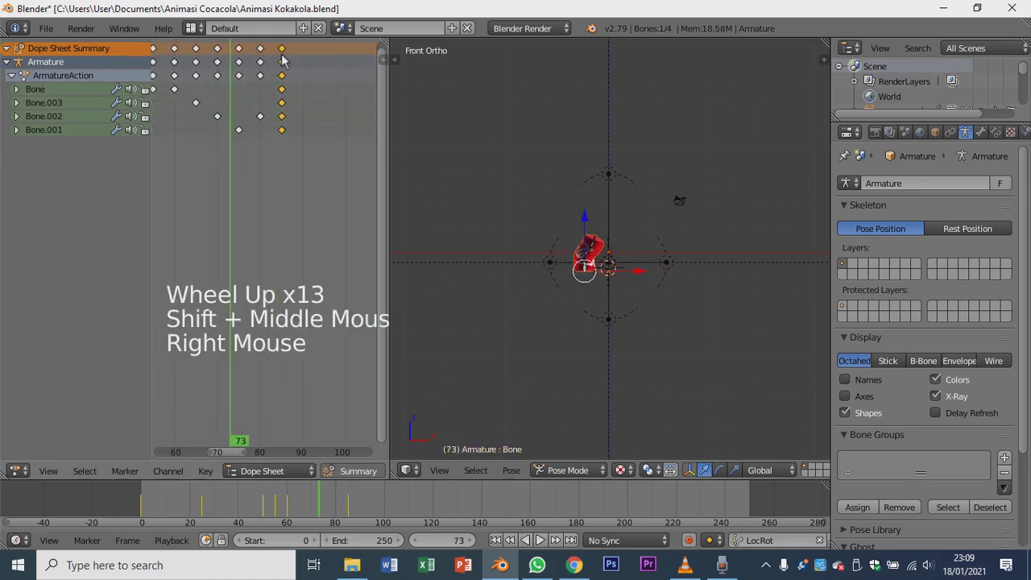
key("Delete")
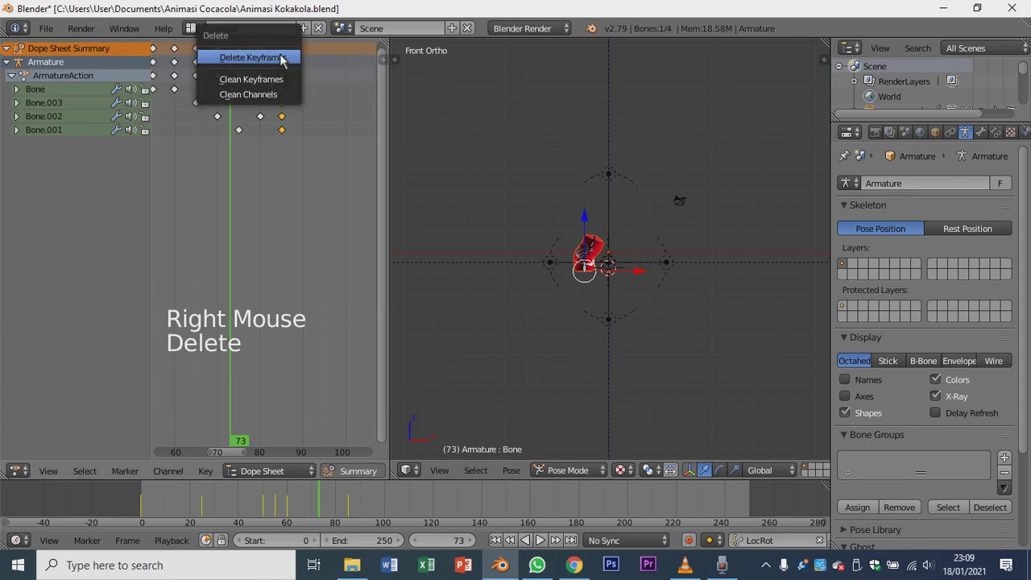
left_click(278, 56)
Scrub the timeline between frames 85 and 50 to review the can's jump and bending poses.
left_click_drag(271, 137, 283, 157)
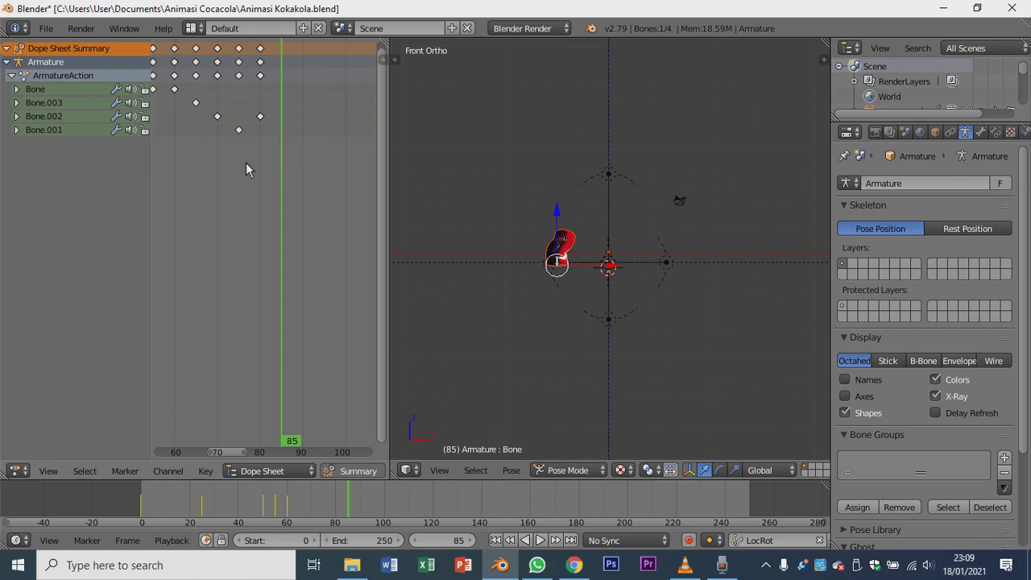
left_click_drag(278, 155, 176, 177)
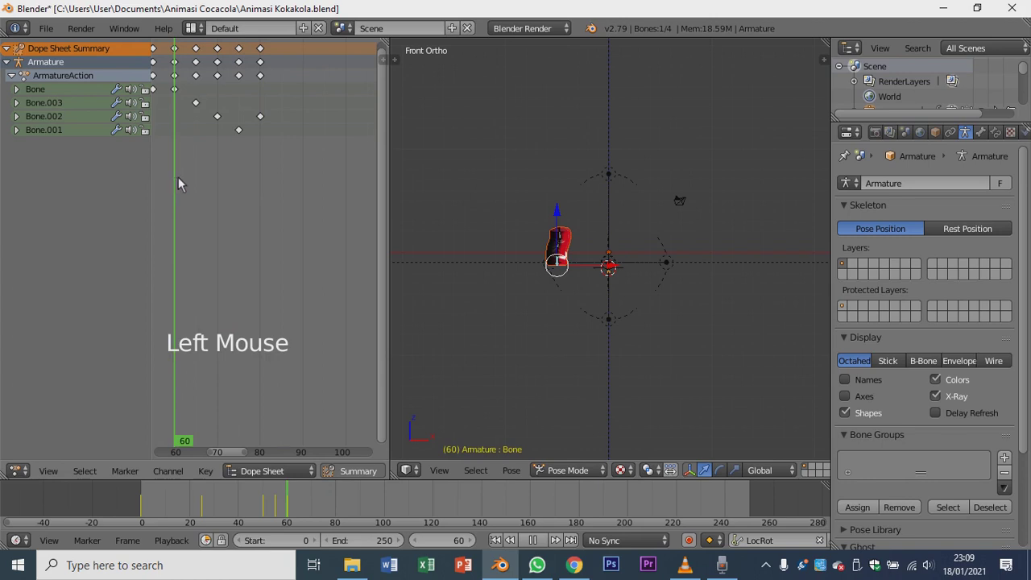
scroll(220, 176, "down", 6)
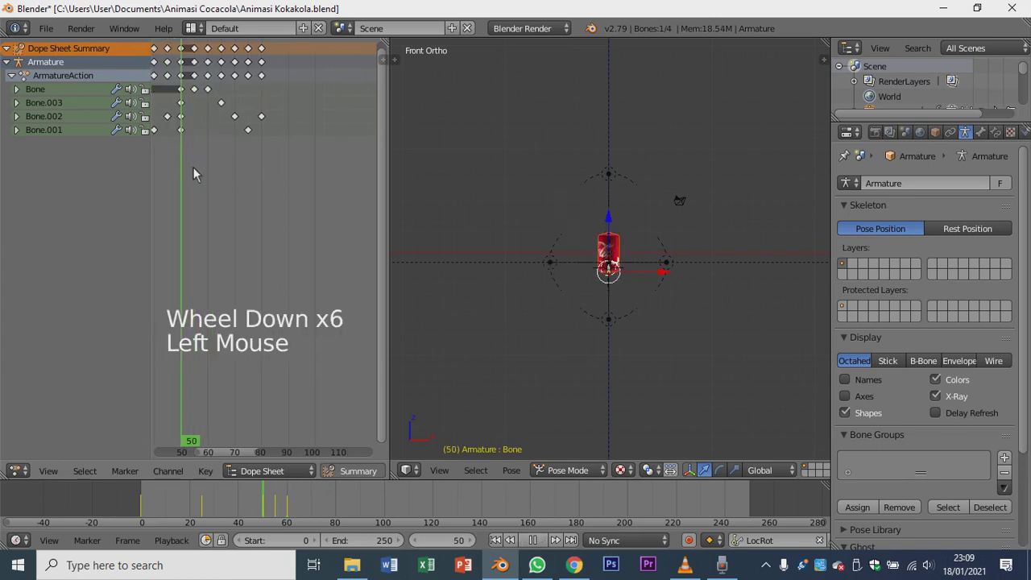
key("Escape")
Duplicate the root bone's jump keyframe at frame 55 and place the copy at about frame 86.
right_click(196, 49)
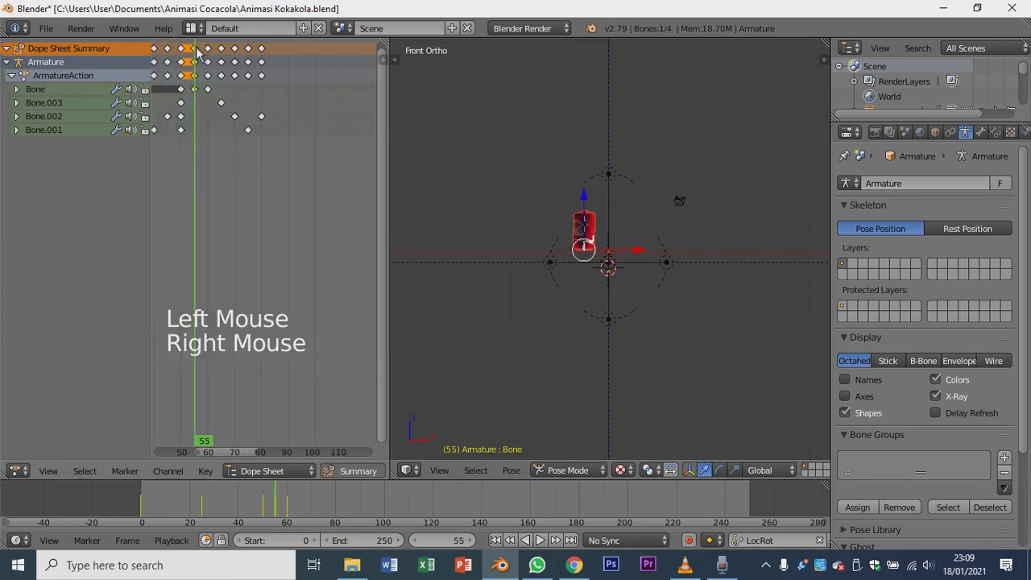
key("shift+d")
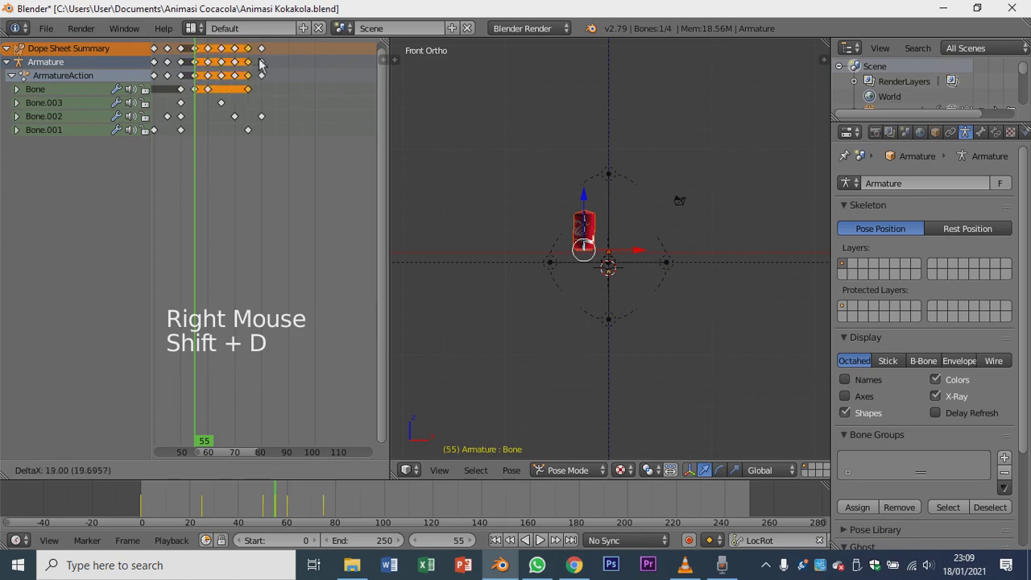
left_click(279, 64)
Scrub the timeline over the copied jump keyframe and return to frame 50 to check the motion.
key("alt+a")
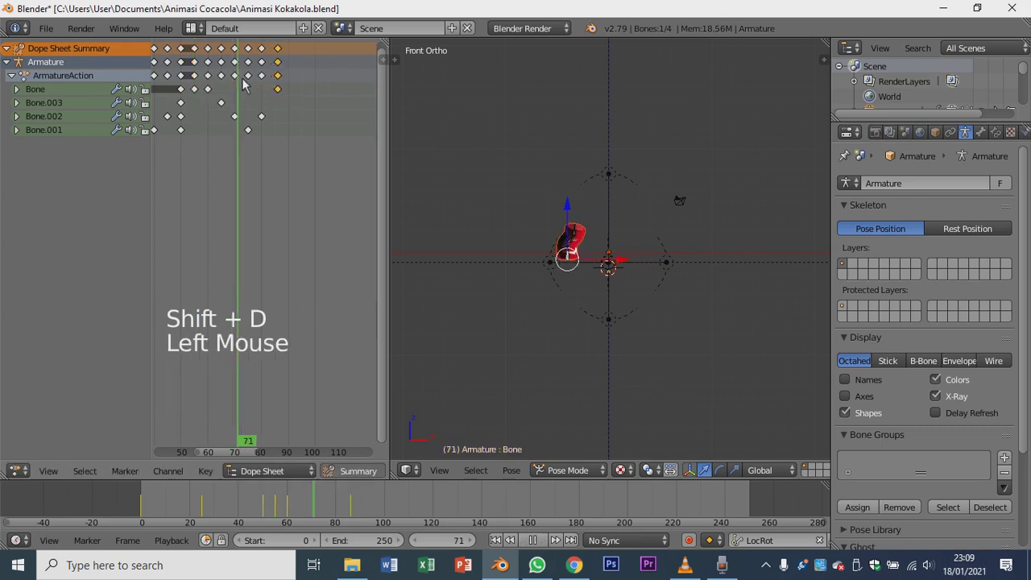
left_click_drag(260, 89, 295, 121)
left_click(183, 111)
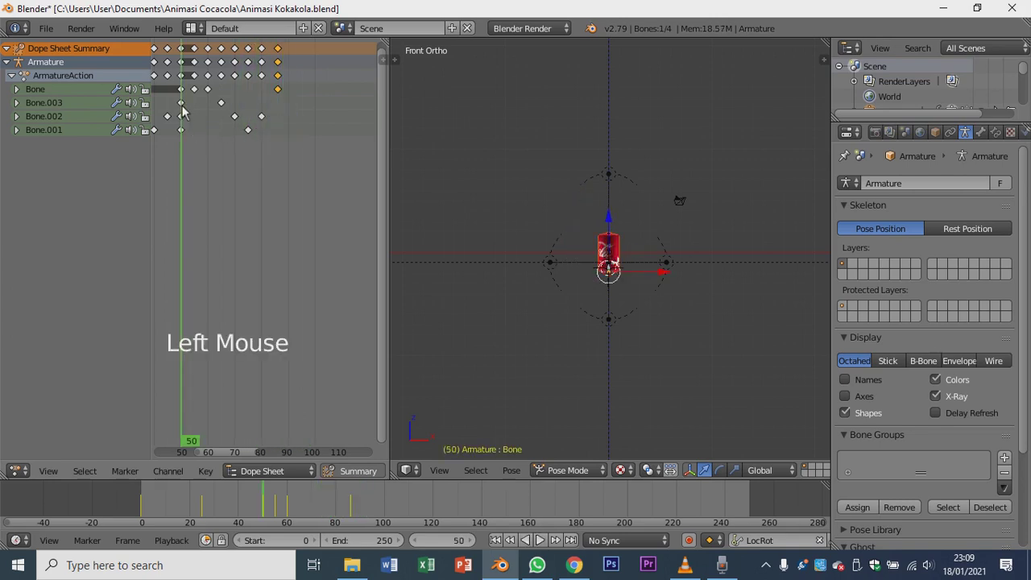
Duplicate all bones' keyframes at frame 50 and place the copies at about frame 91.
right_click(185, 53)
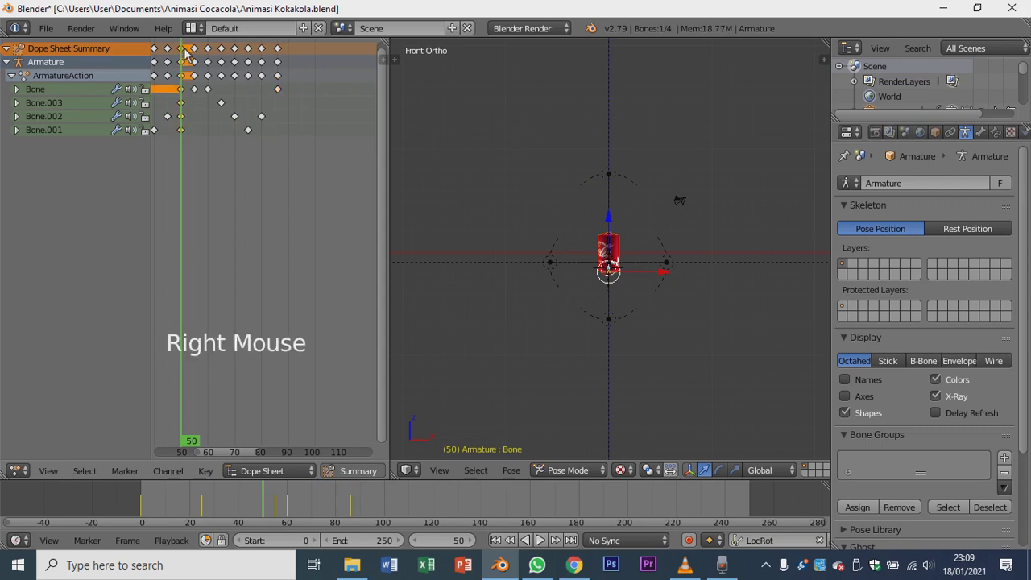
key("shift")
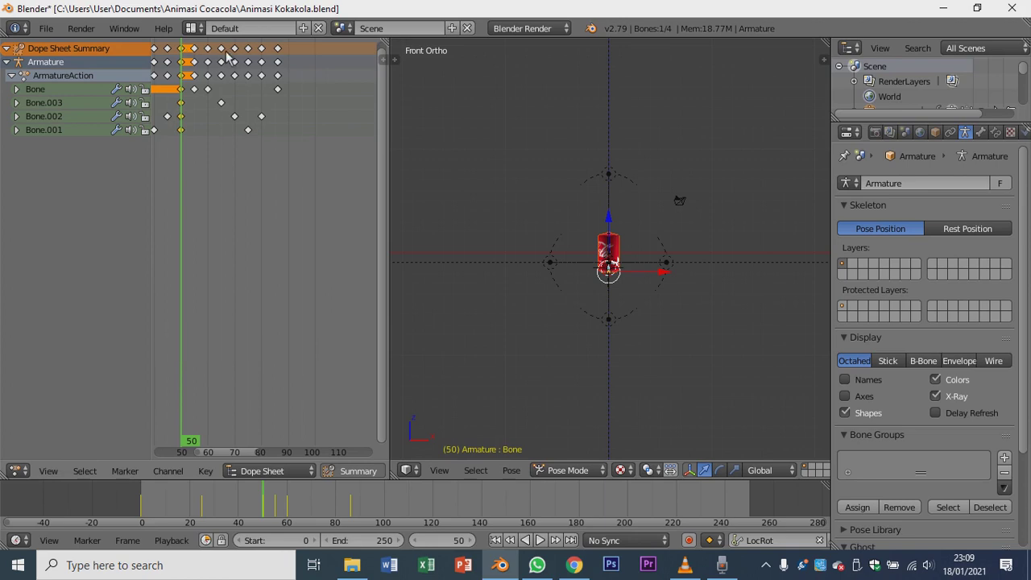
key("shift+d")
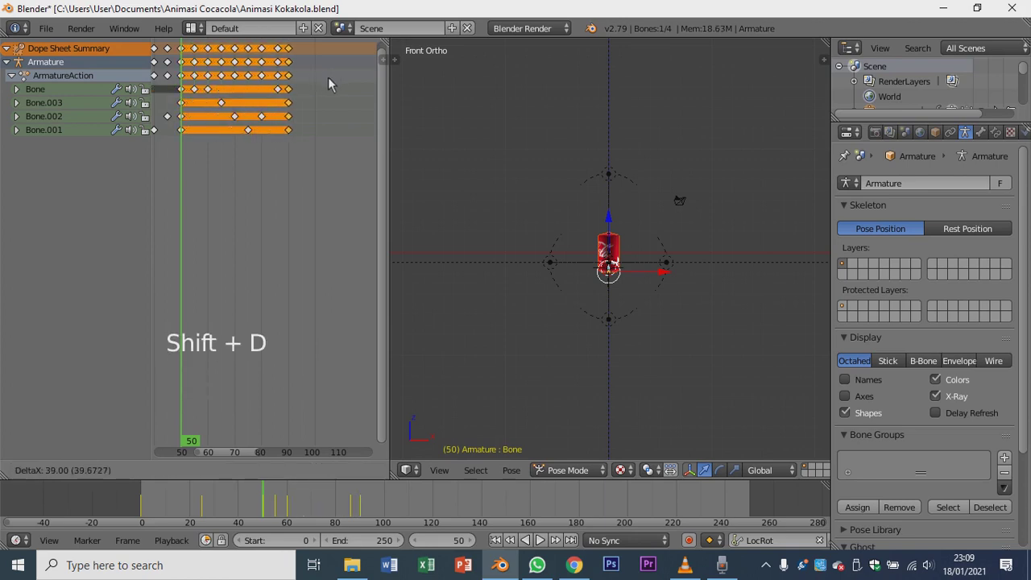
left_click(332, 83)
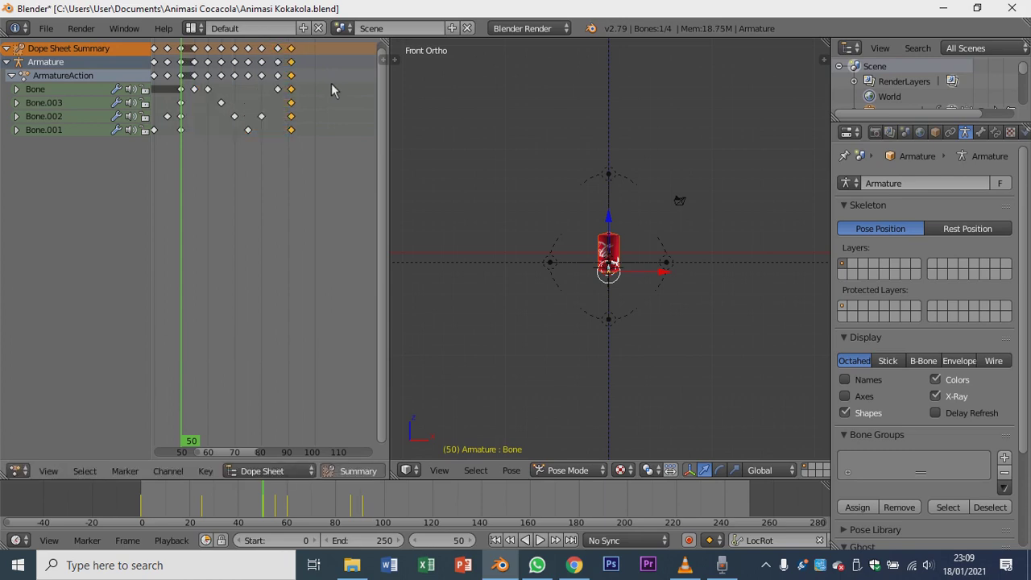
Scrub the timeline to frame 80 to preview the can's movement leading back to its starting pose.
left_click_drag(284, 109, 259, 117)
scroll(245, 121, "down", 1)
scroll(246, 121, "down", 5)
Duplicate all keyframes from frame 55 through about frame 91 and shift the copies about 45 frames forward.
scroll(246, 121, "up", 8)
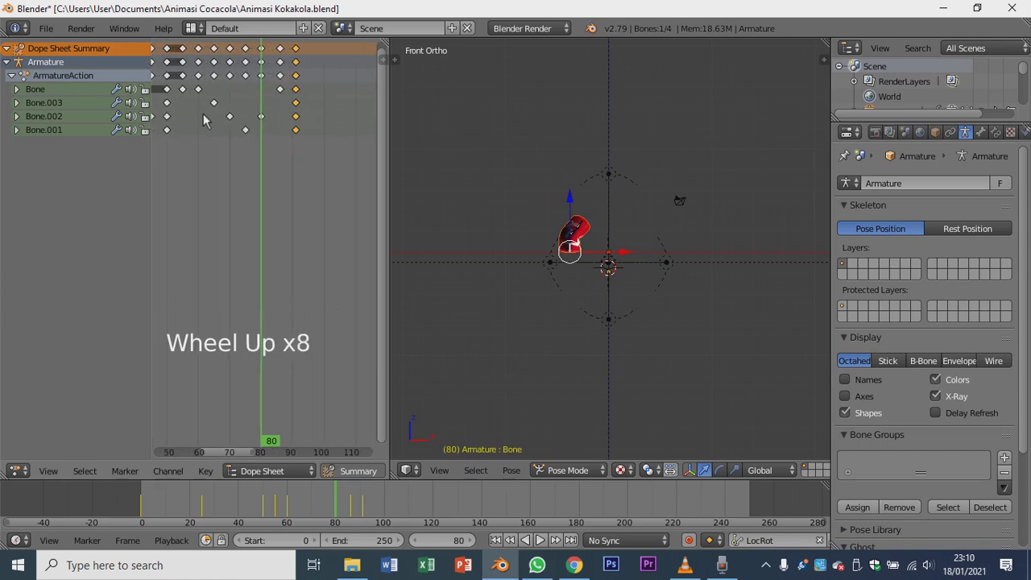
right_click(183, 50)
right_click(184, 50)
right_click(184, 52)
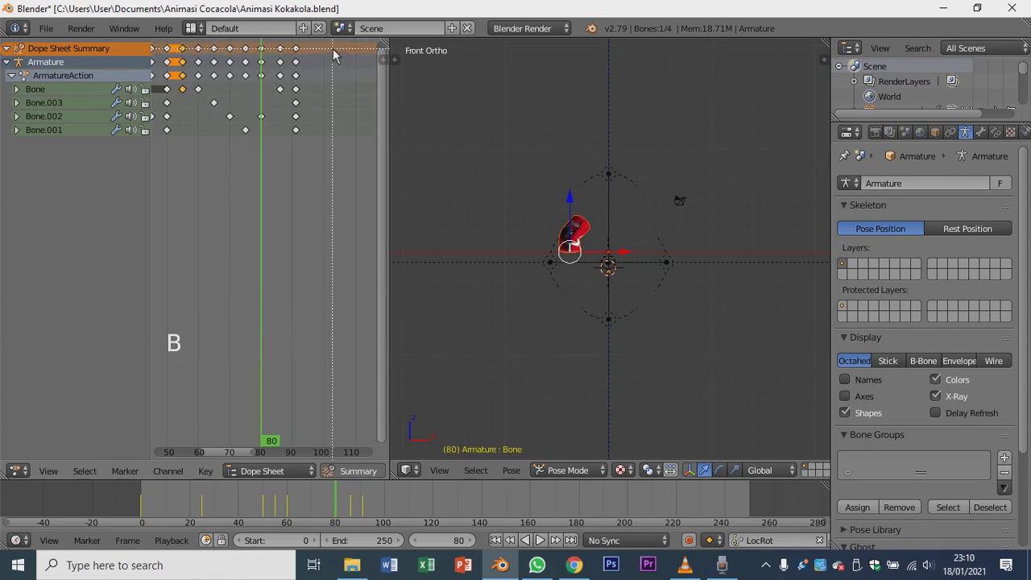
key("Escape")
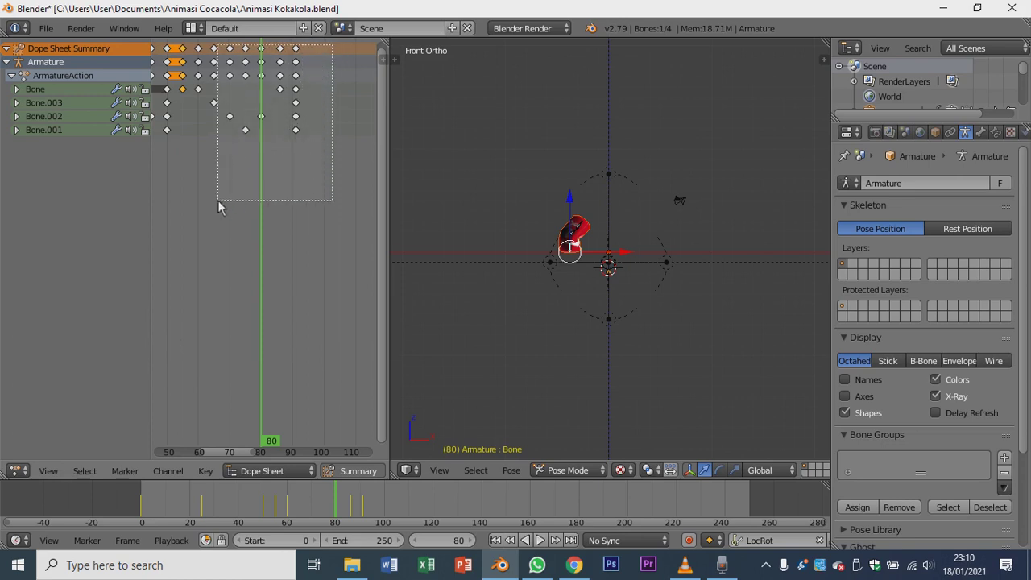
left_click_drag(192, 227, 191, 227)
scroll(202, 210, "down", 6)
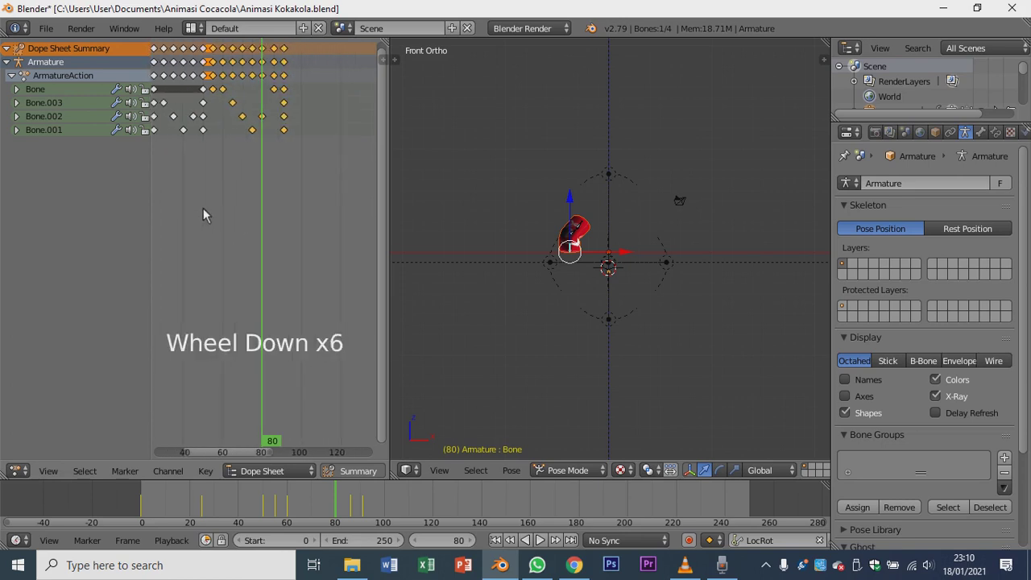
scroll(225, 171, "up", 2)
scroll(223, 170, "down", 4)
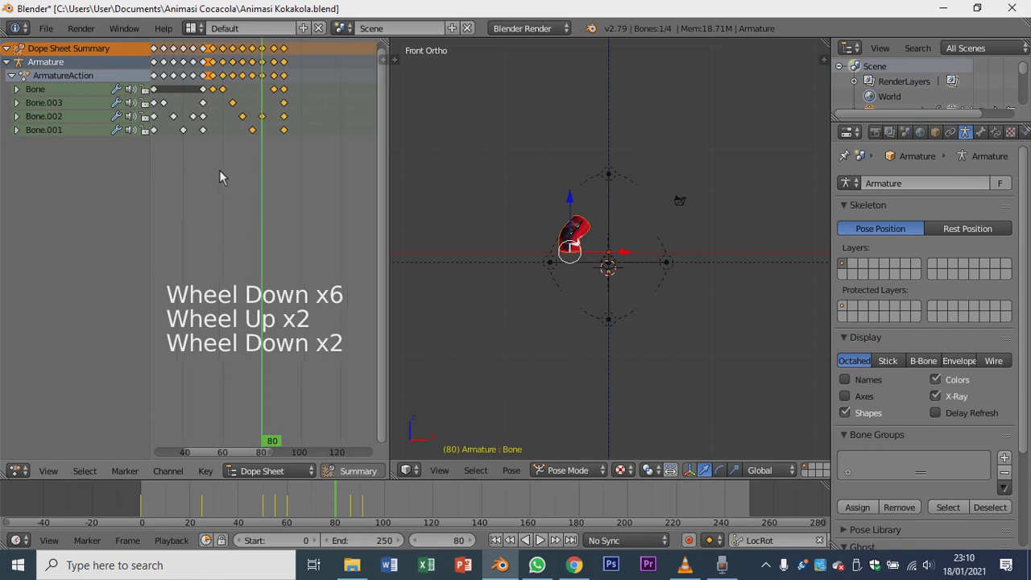
middle_click_drag(219, 170, 205, 172)
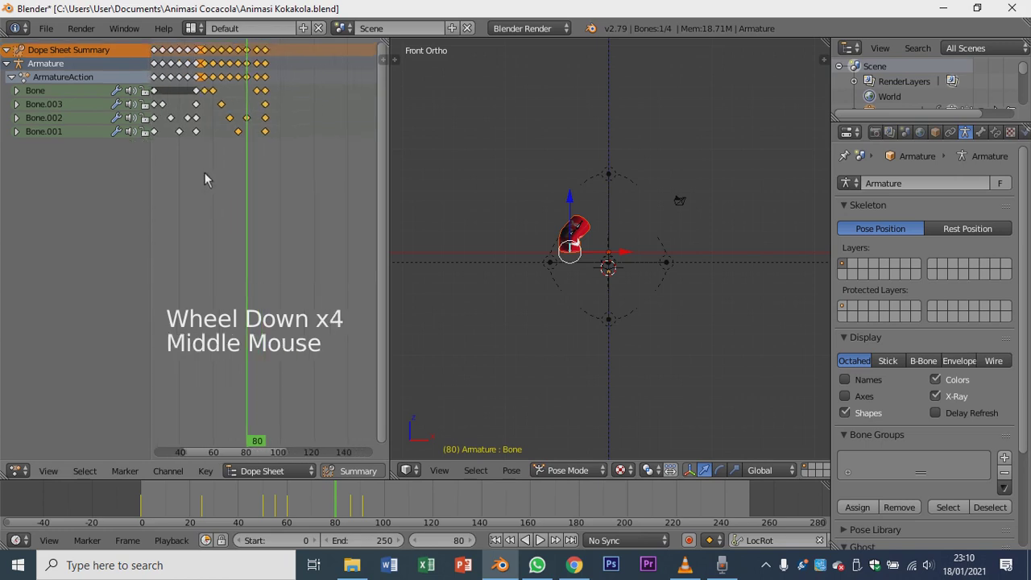
key("shift+d")
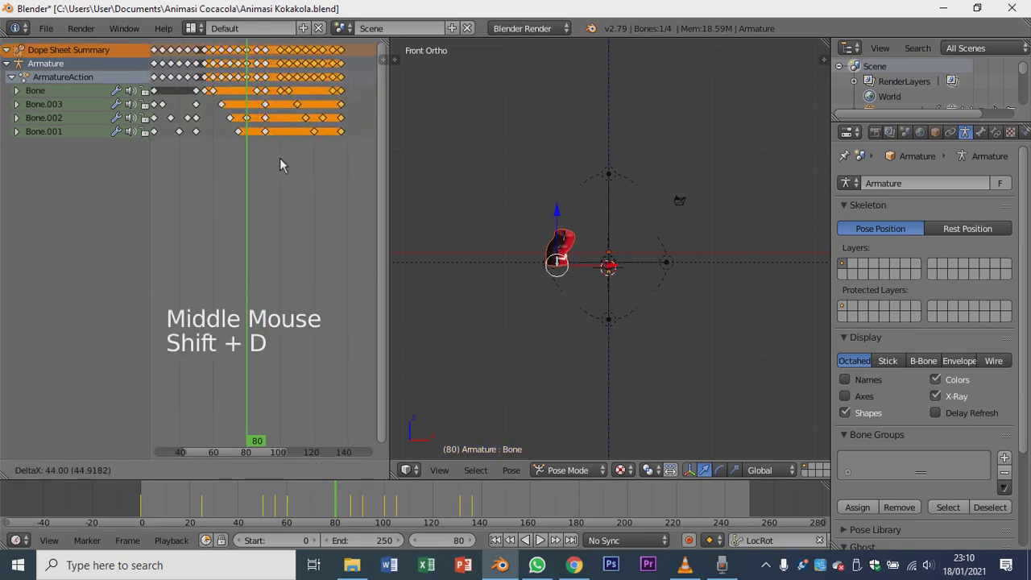
left_click(280, 158)
Play the animation from frame 0 to check the repeated jump and bending cycle, and stop the playback.
scroll(266, 158, "down", 12)
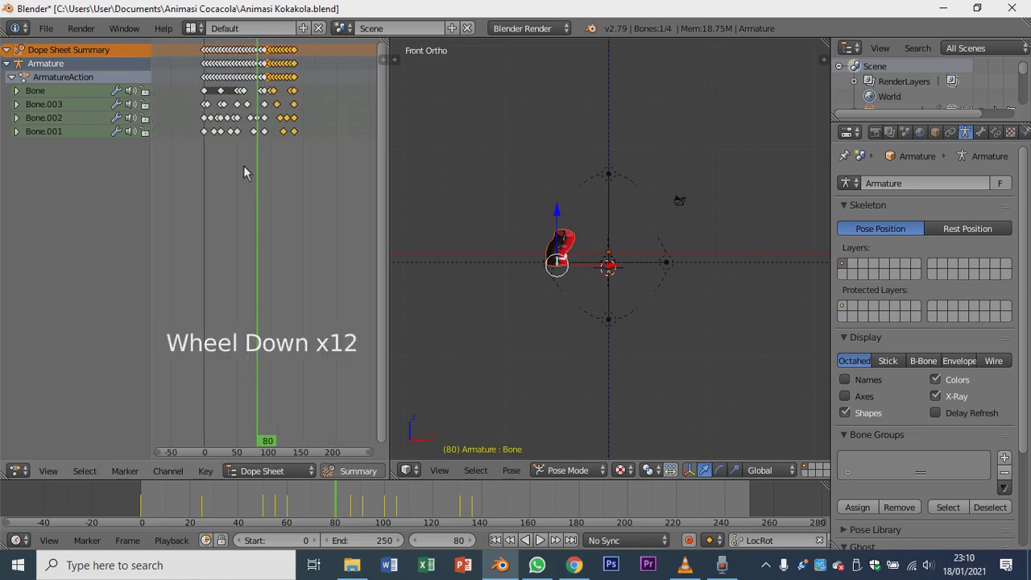
left_click(198, 182)
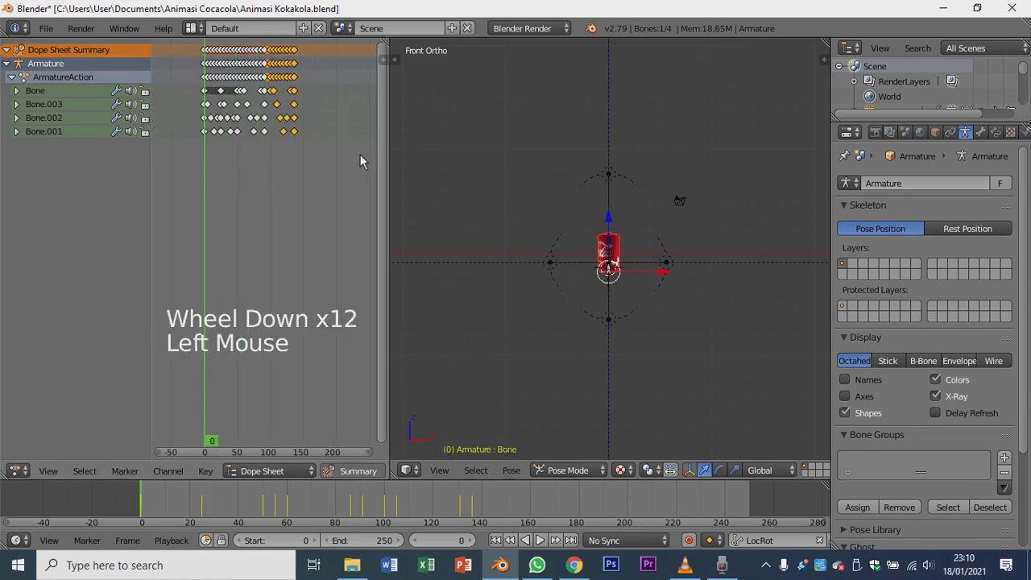
key("alt+a")
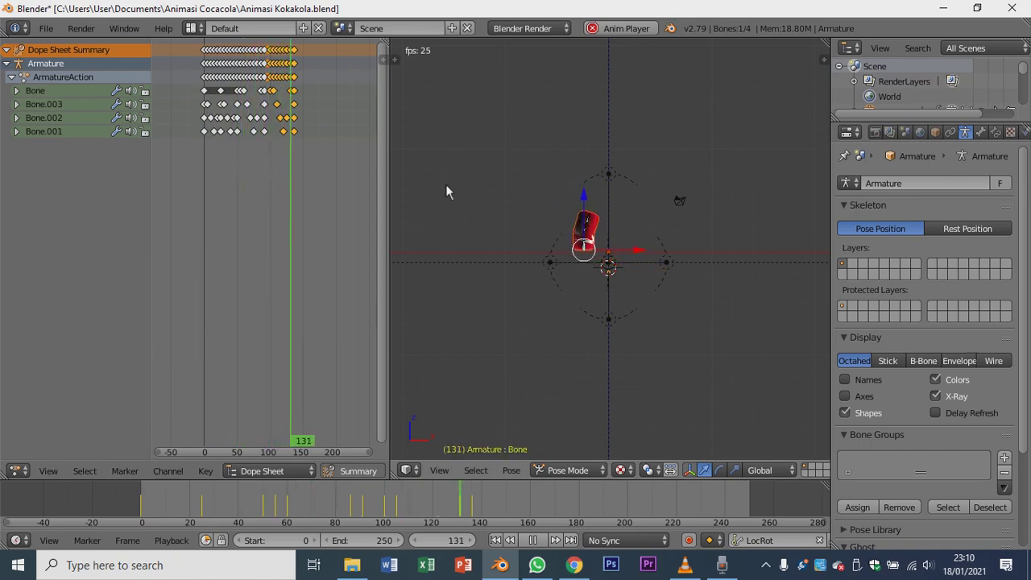
left_click_drag(307, 184, 207, 181)
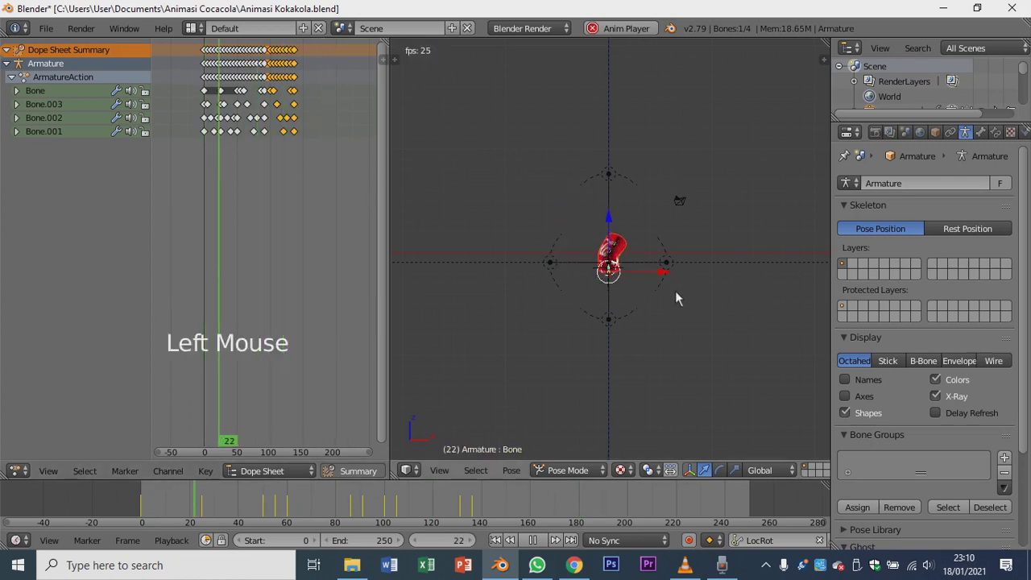
key("alt+a")
scroll(301, 397, "up", 15)
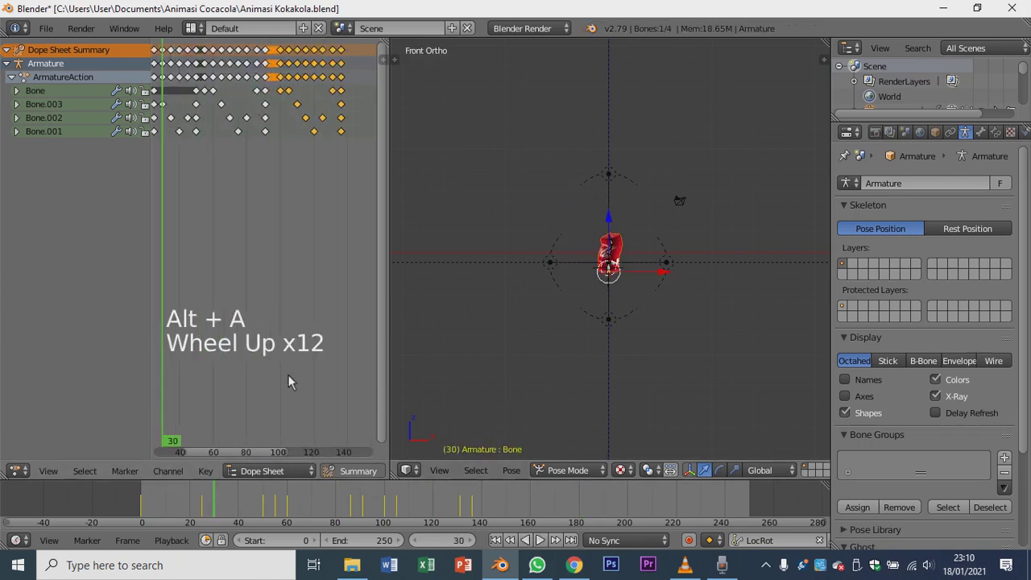
Widen the Dope Sheet area to show the whole keyframe range and turn the 3D view to an angled view of the can.
scroll(296, 370, "down", 6)
scroll(301, 368, "up", 9)
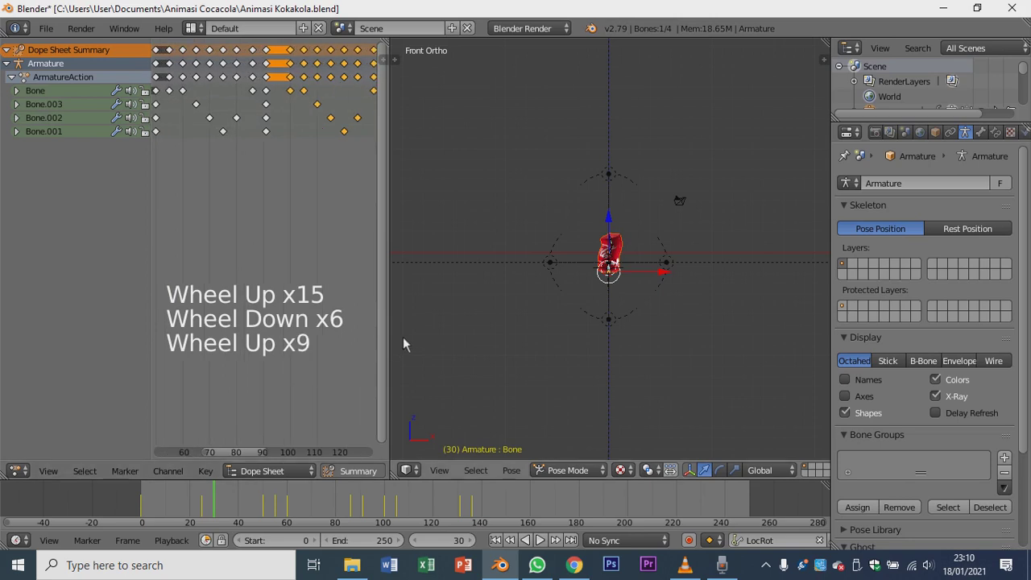
left_click_drag(389, 365, 627, 366)
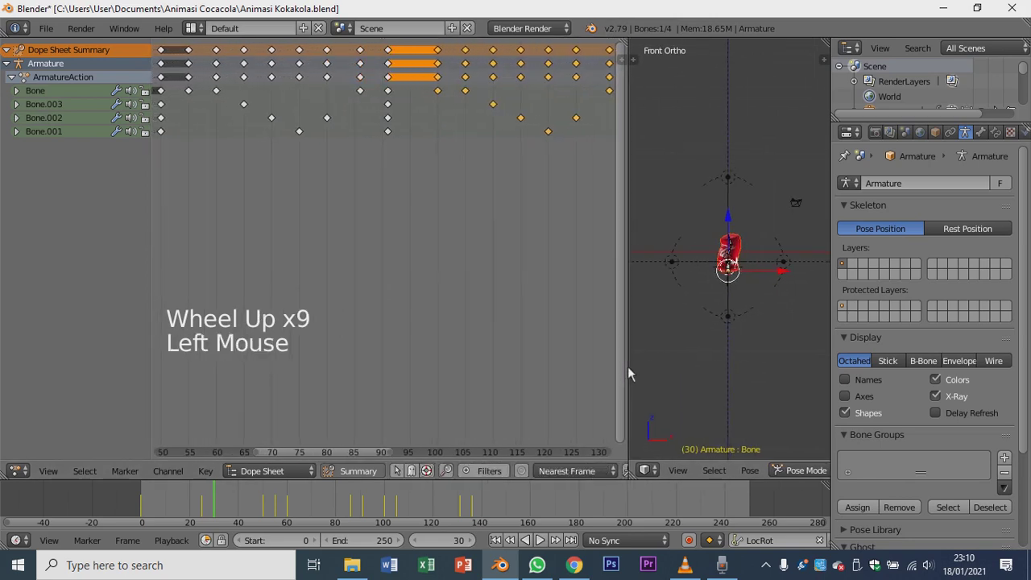
scroll(512, 346, "down", 11)
middle_click_drag(517, 335, 446, 334)
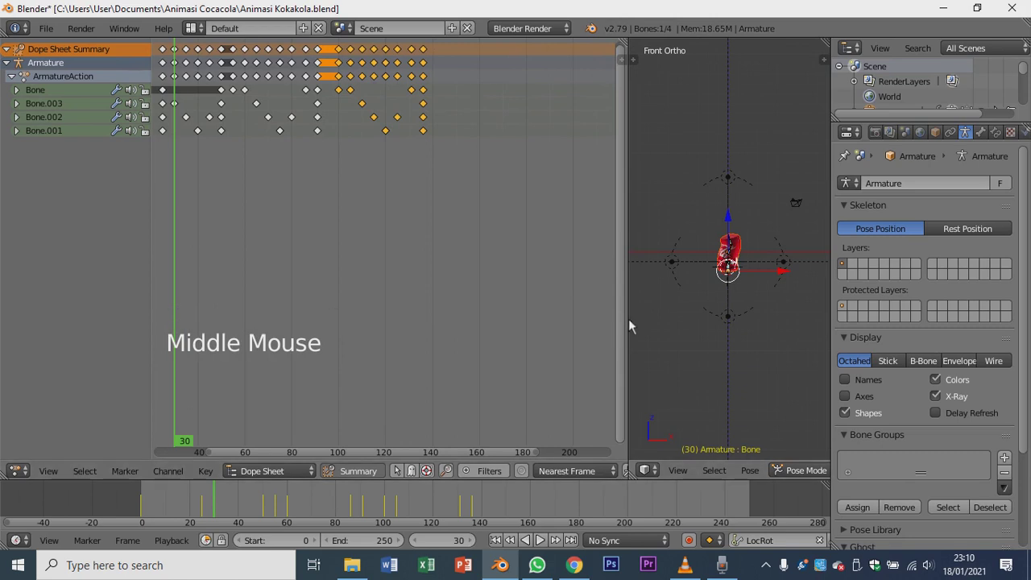
left_click_drag(628, 320, 464, 335)
middle_click_drag(645, 288, 825, 334)
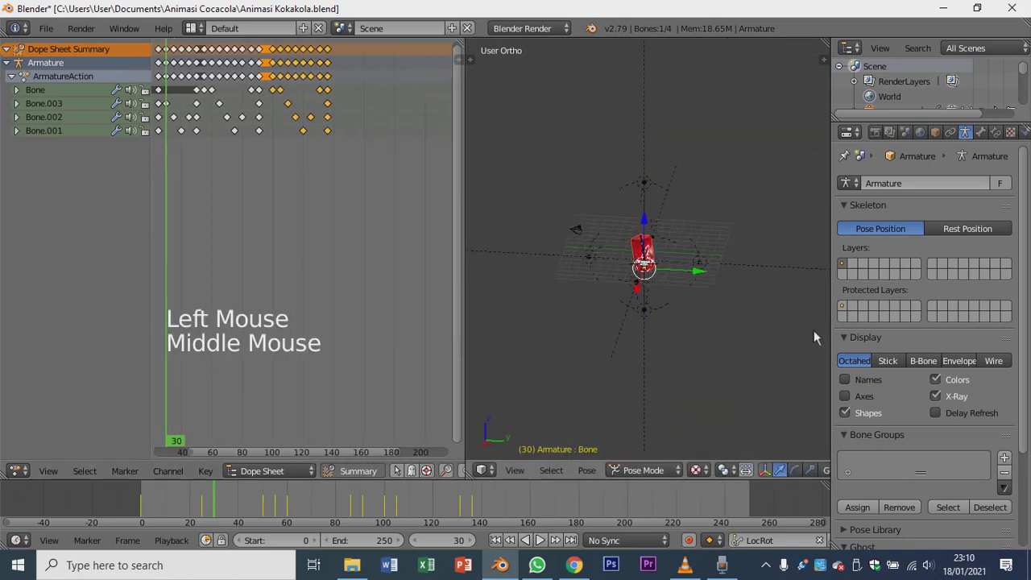
scroll(934, 302, "up", 1)
scroll(723, 316, "down", 2)
scroll(723, 316, "up", 6)
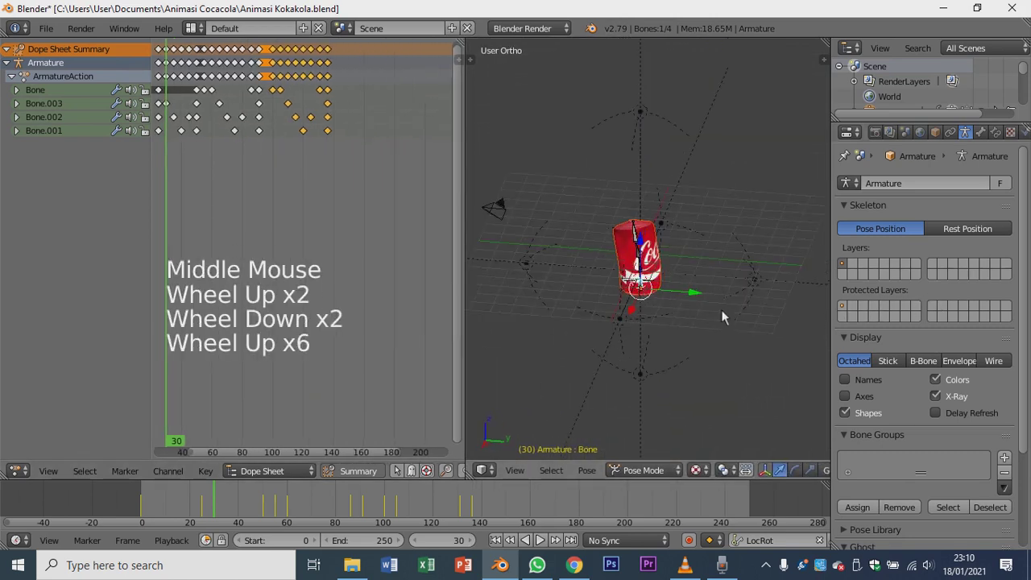
scroll(726, 315, "down", 1)
middle_click_drag(725, 315, 697, 317)
Insert a LocRot keyframe for the base bone at frame 140, just after the last set of keyframes.
left_click(338, 154)
scroll(336, 156, "up", 14)
middle_click_drag(384, 159, 307, 171)
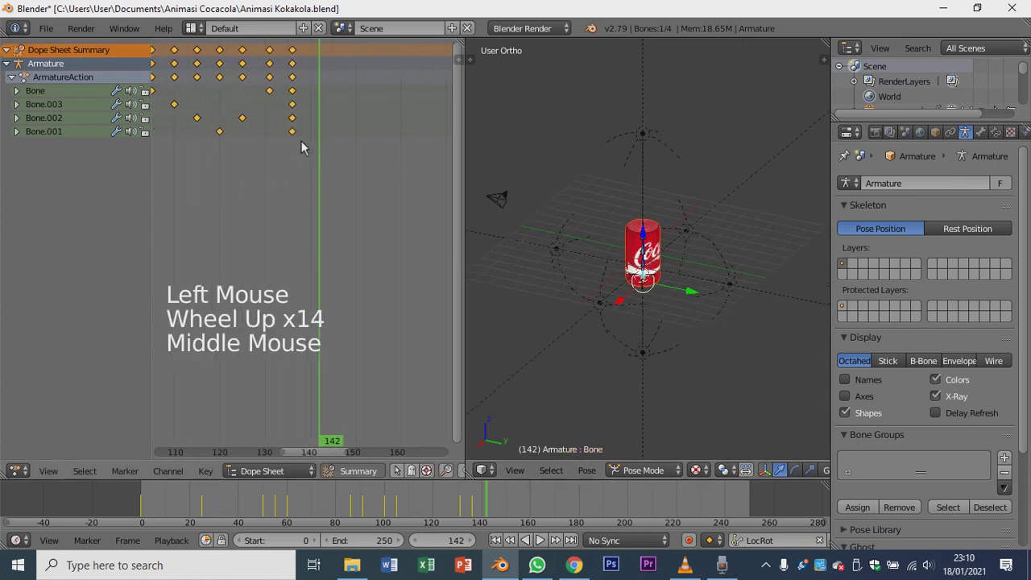
left_click_drag(306, 145, 309, 145)
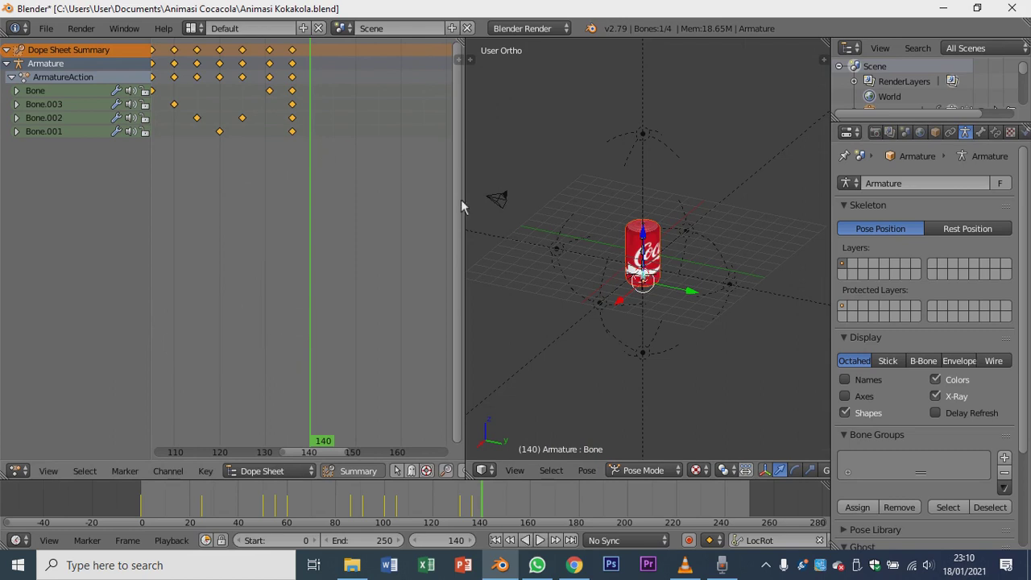
middle_click_drag(637, 258, 647, 271)
scroll(640, 258, "up", 3)
scroll(641, 258, "down", 1)
scroll(641, 257, "up", 4)
middle_click_drag(513, 262, 612, 250)
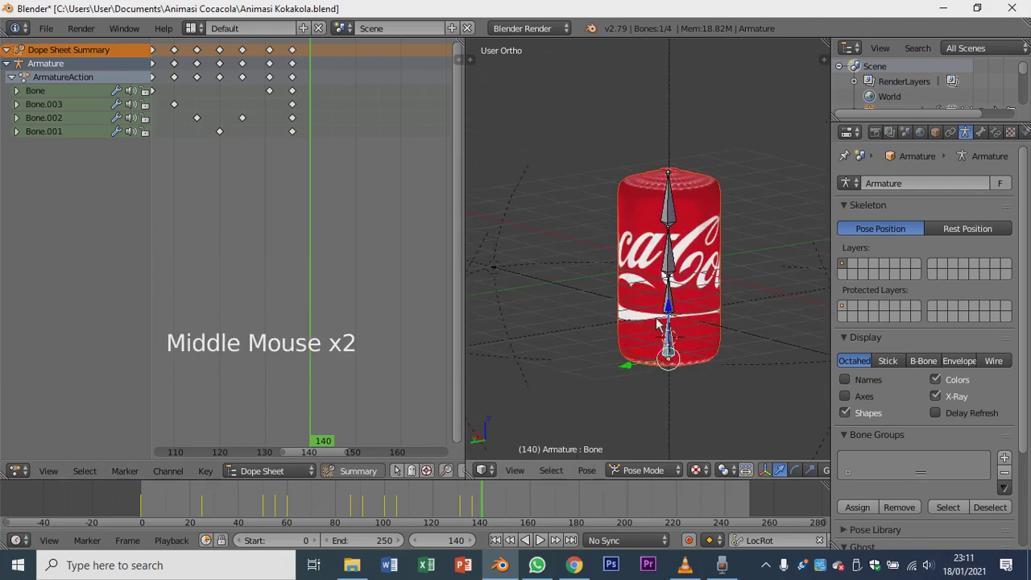
key("i")
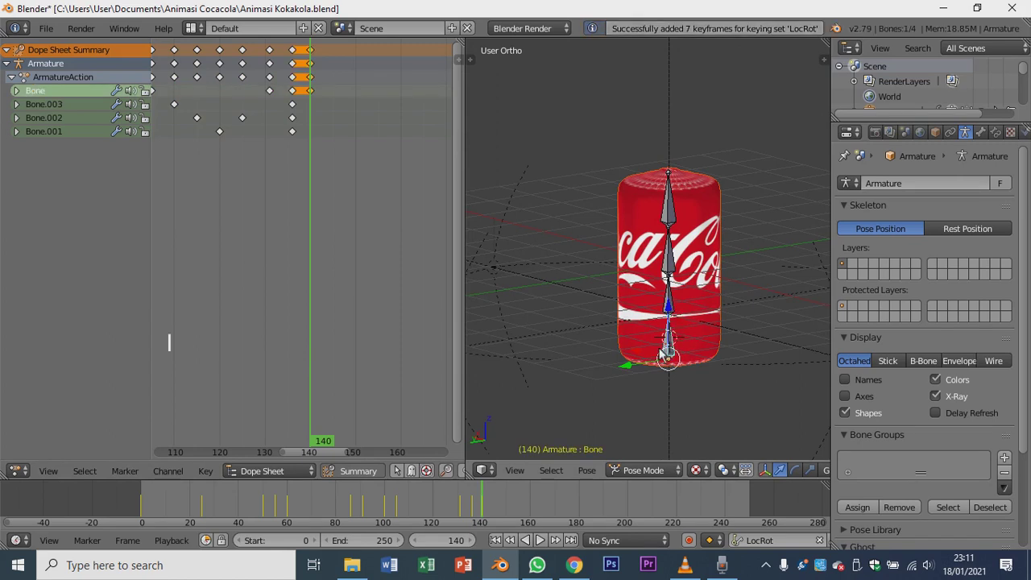
At frame 145, raise the base bone about 5.4 units and insert a LocRot keyframe for it.
scroll(322, 291, "up", 10)
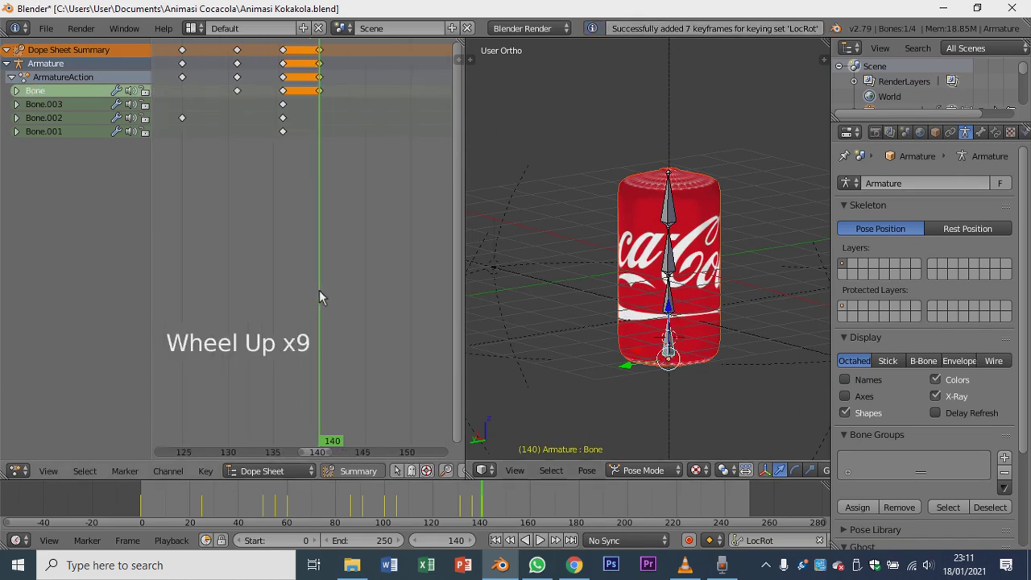
middle_click_drag(320, 290, 297, 299)
scroll(326, 297, "up", 5)
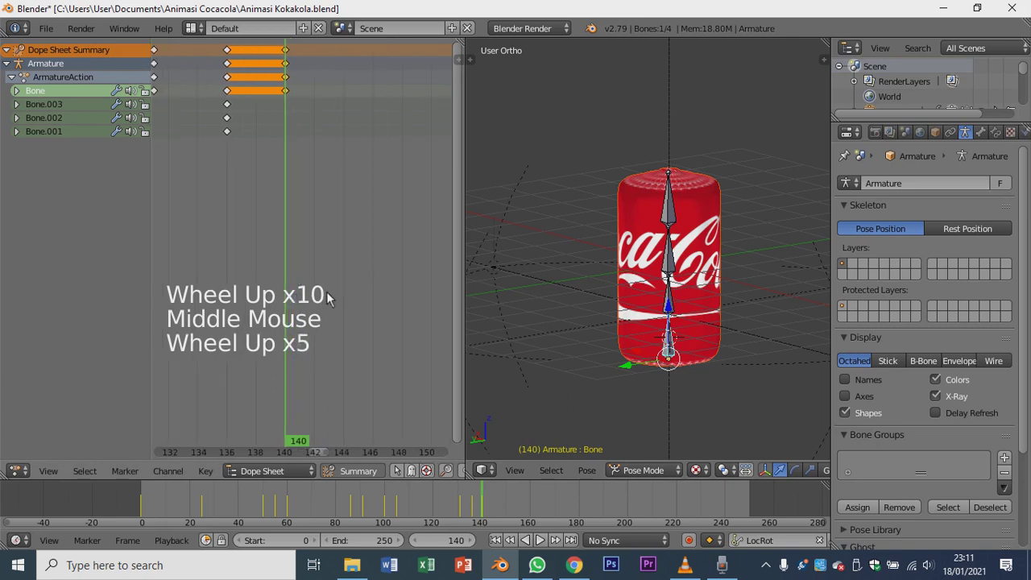
scroll(333, 298, "up", 2)
scroll(333, 298, "up", 13)
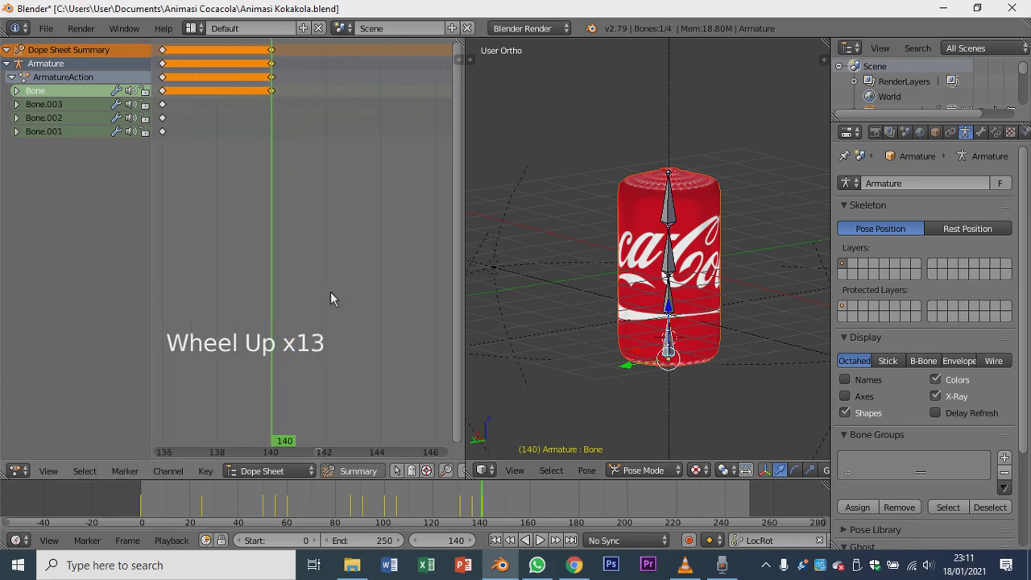
scroll(332, 298, "down", 4)
scroll(332, 297, "down", 7)
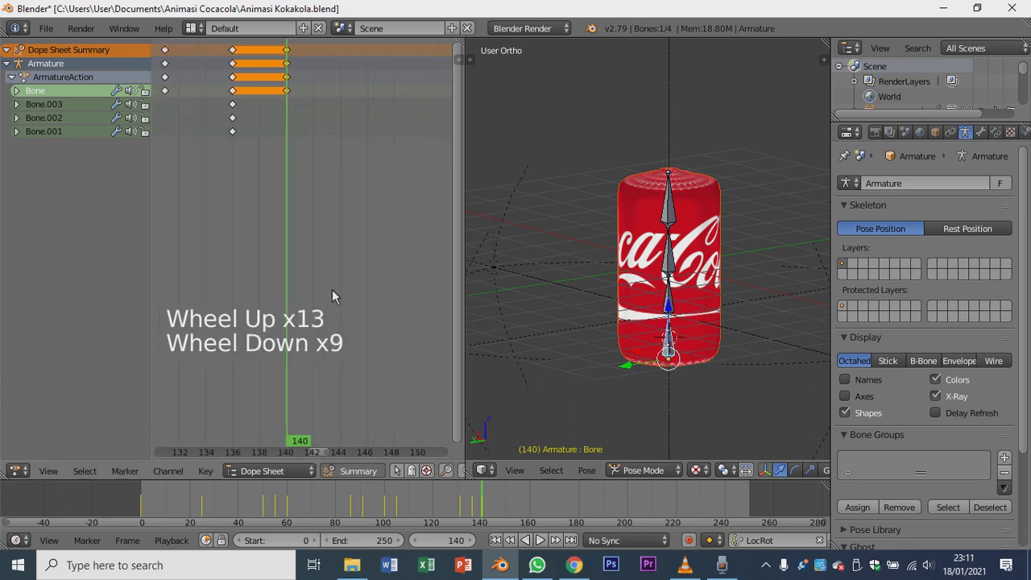
left_click(350, 319)
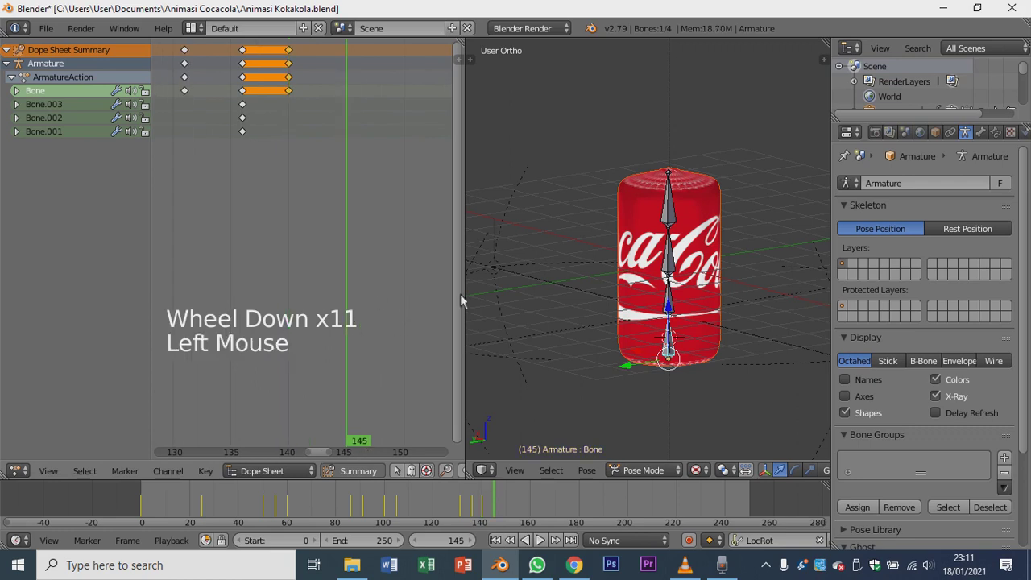
scroll(648, 351, "down", 5)
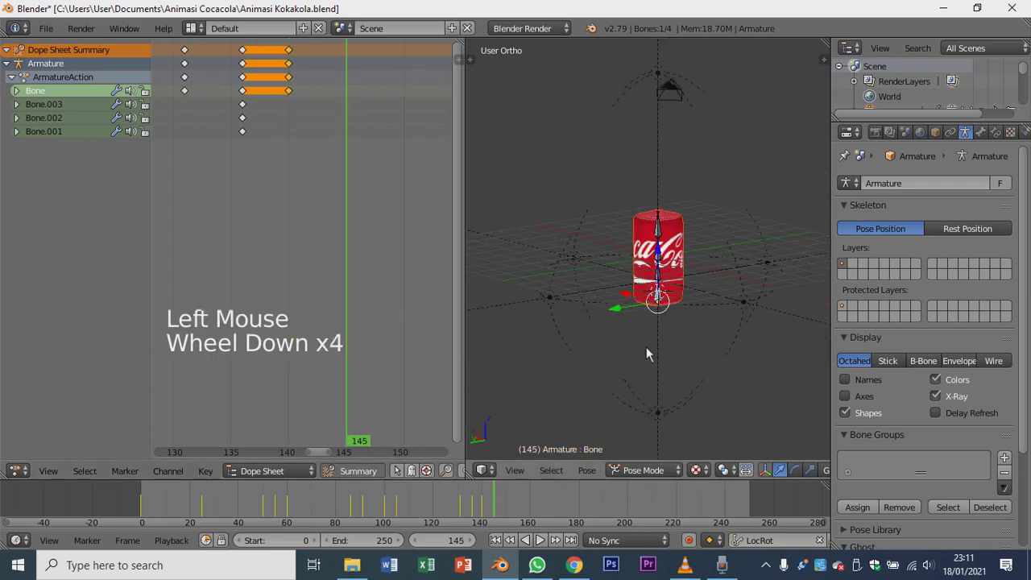
key("i")
key("ctrl+z")
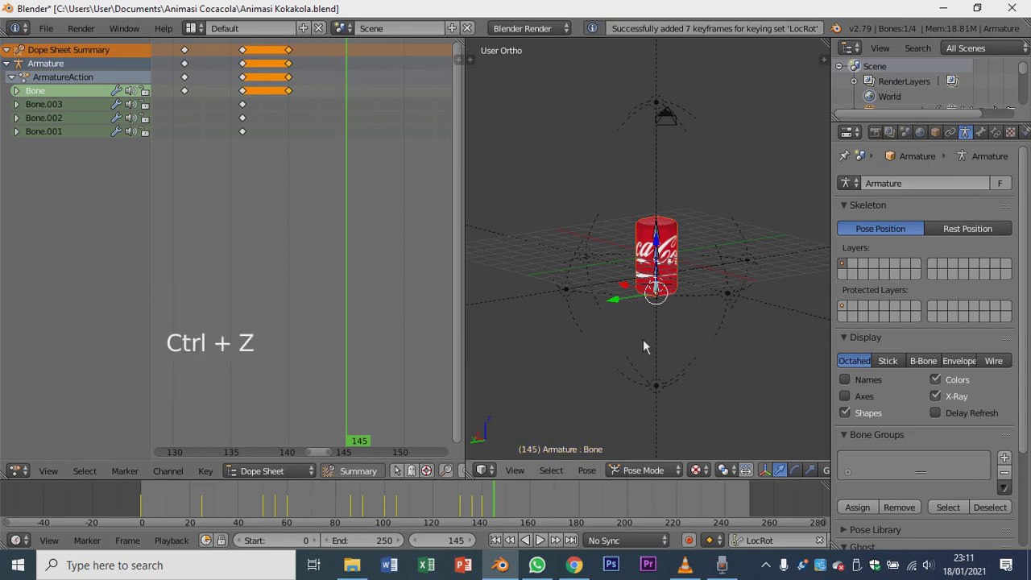
key("g")
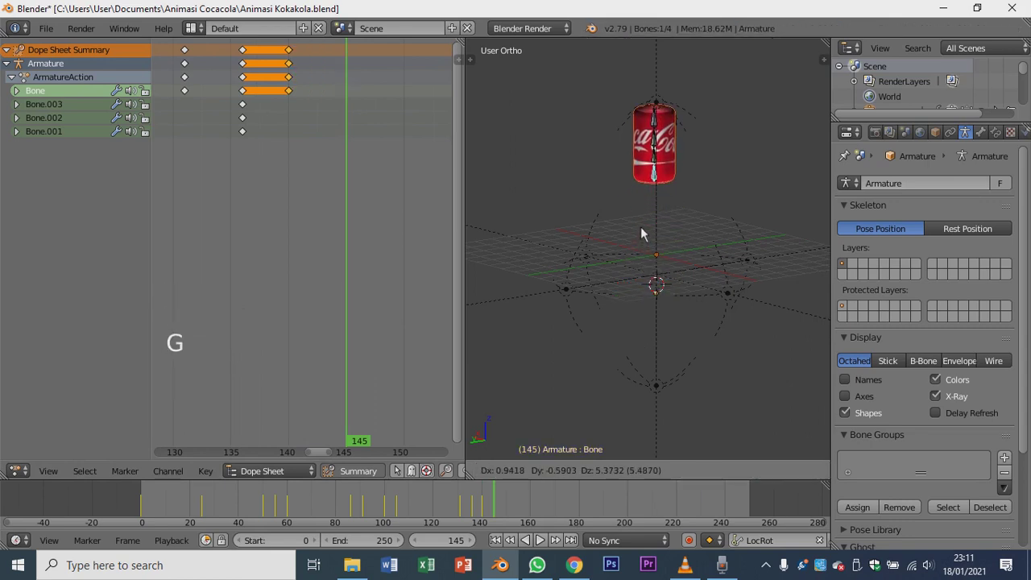
left_click(644, 232)
key("i")
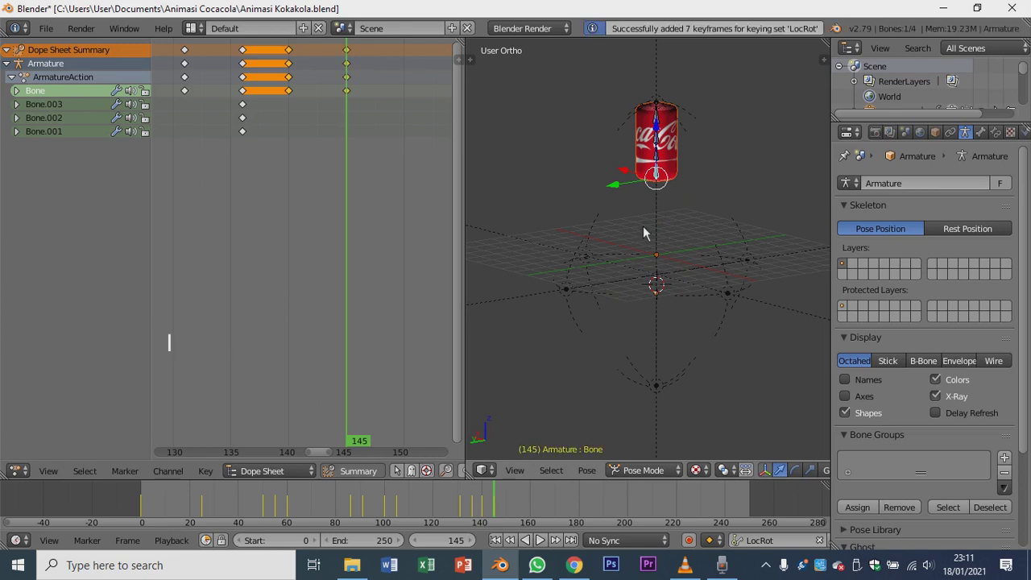
Scrub the timeline between frames 140 and 150 to preview the can's rise, ending at frame 145.
scroll(385, 248, "down", 2)
left_click_drag(344, 207, 390, 214)
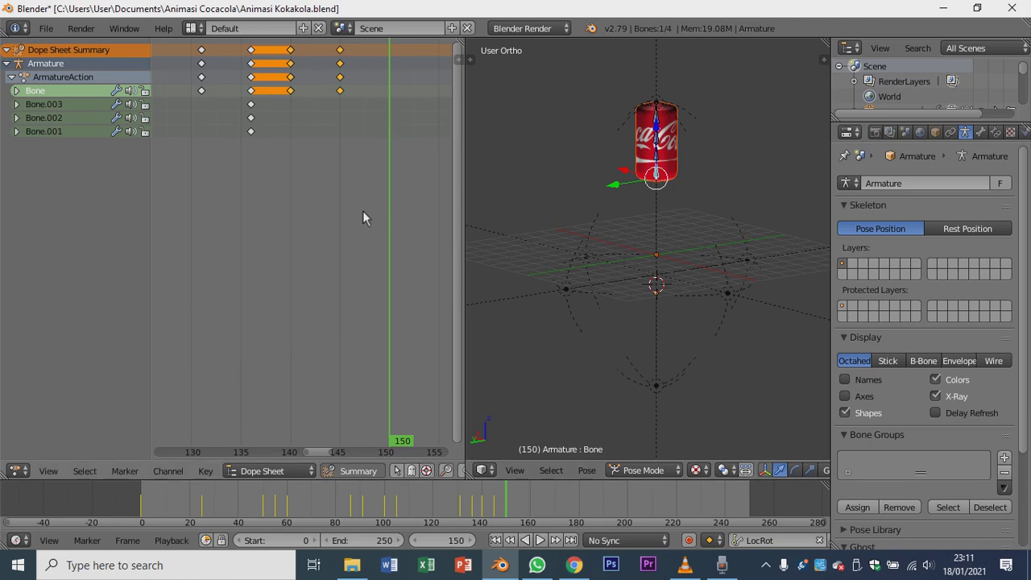
scroll(571, 196, "up", 2)
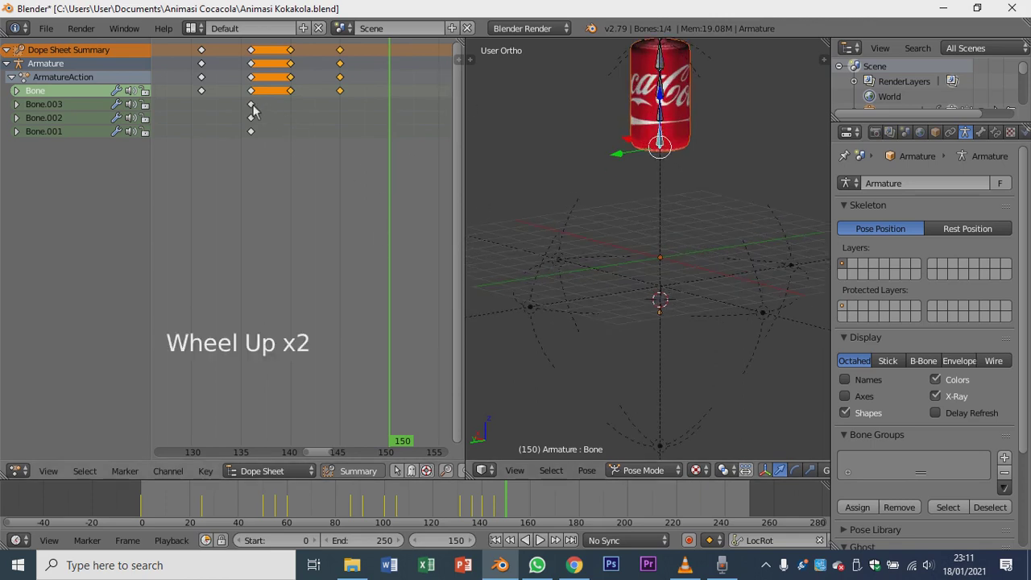
left_click(290, 108)
left_click_drag(310, 121, 340, 120)
In front view at frame 145, rotate Bone.002 to bend the raised can toward negative X and insert a LocRot keyframe for it.
scroll(532, 158, "down", 4)
middle_click_drag(546, 155, 581, 215, "shift")
scroll(580, 216, "up", 5)
middle_click_drag(584, 145, 679, 186, "shift")
right_click(593, 154)
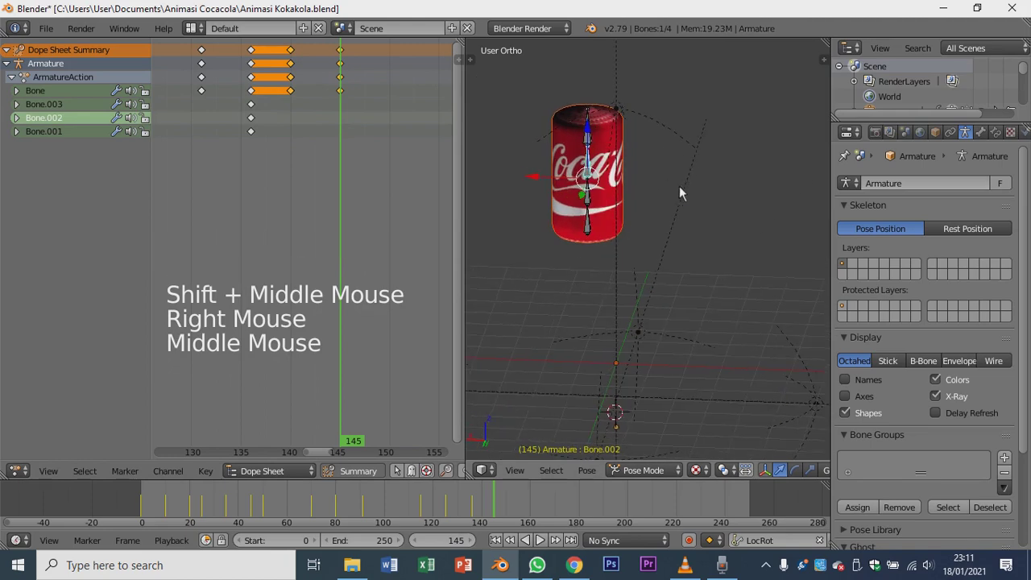
key("KP_1")
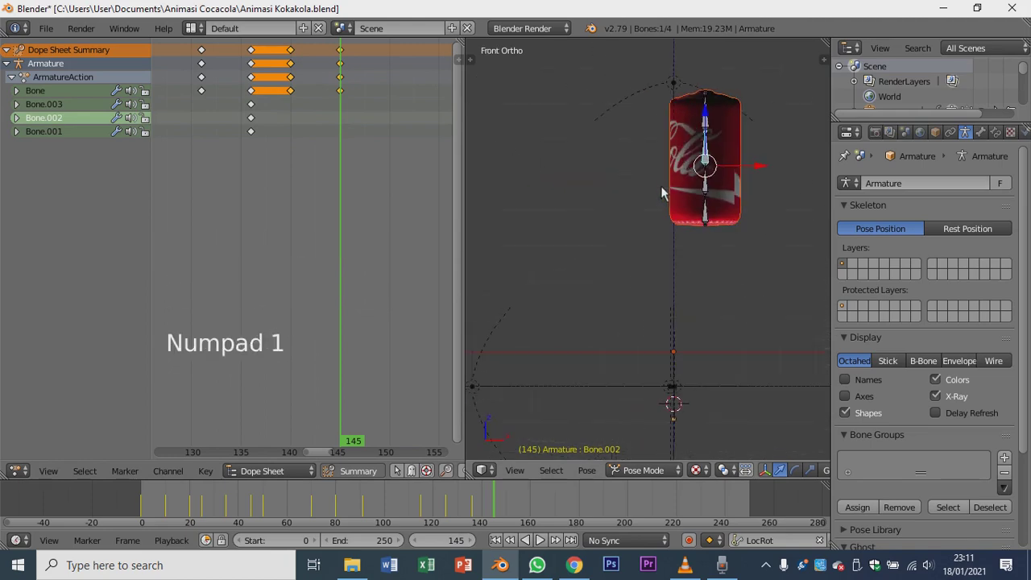
key("r")
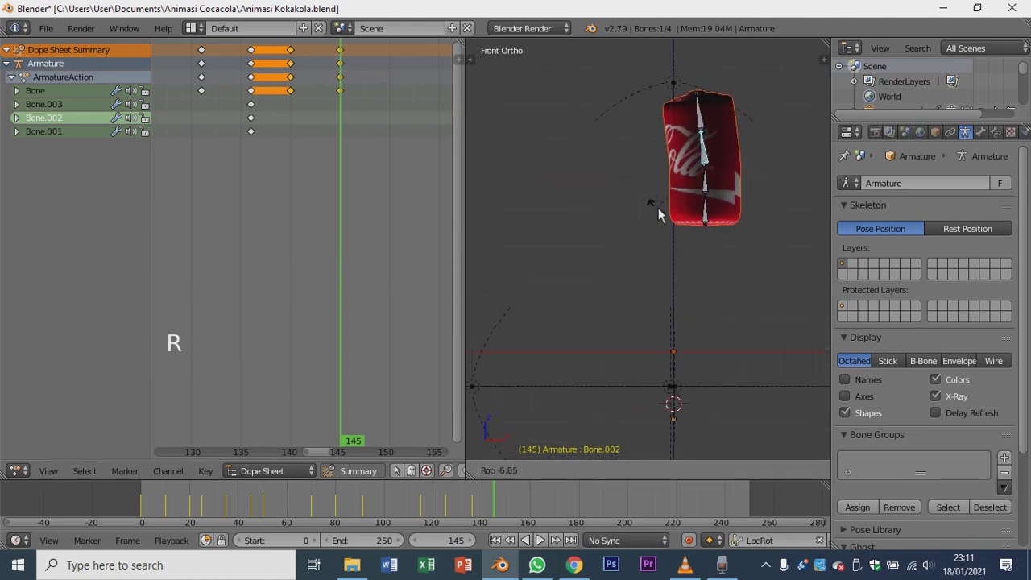
left_click(680, 214)
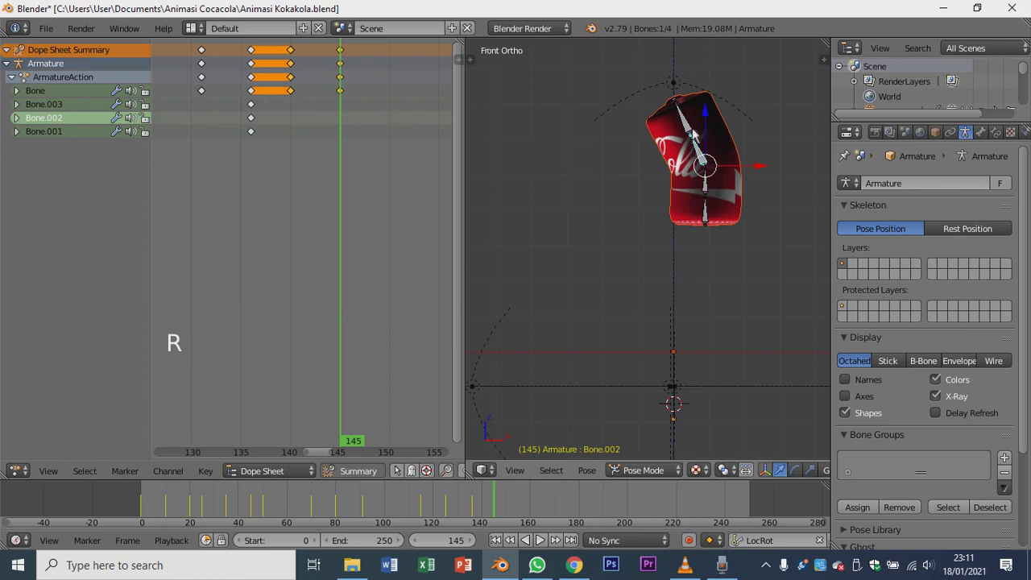
right_click(691, 133)
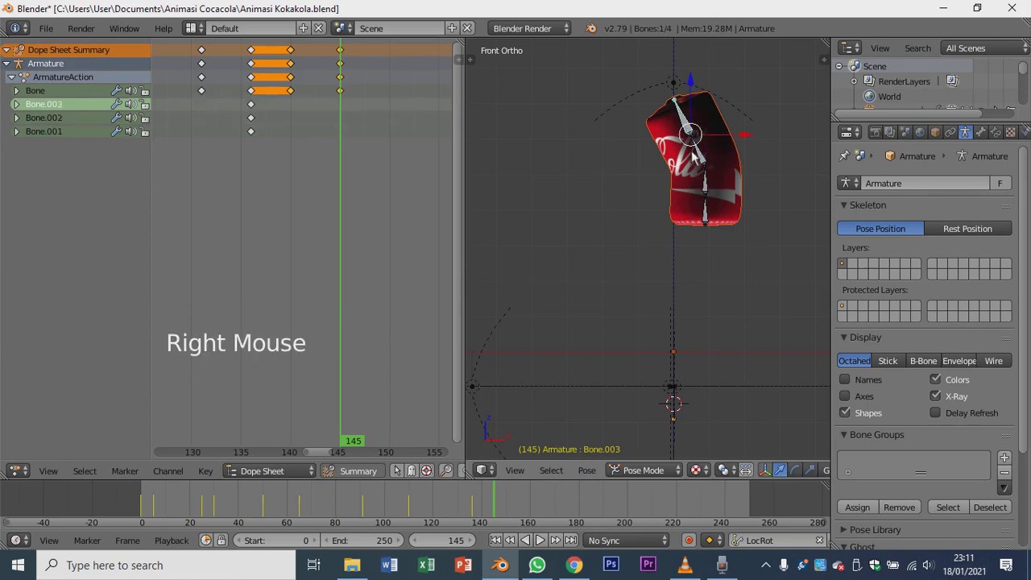
right_click(702, 160)
right_click(703, 161)
right_click(702, 160)
key("i")
Rotate Bone.003 about 35 degrees back toward positive X at frame 145 and insert a LocRot keyframe for it.
right_click(687, 127)
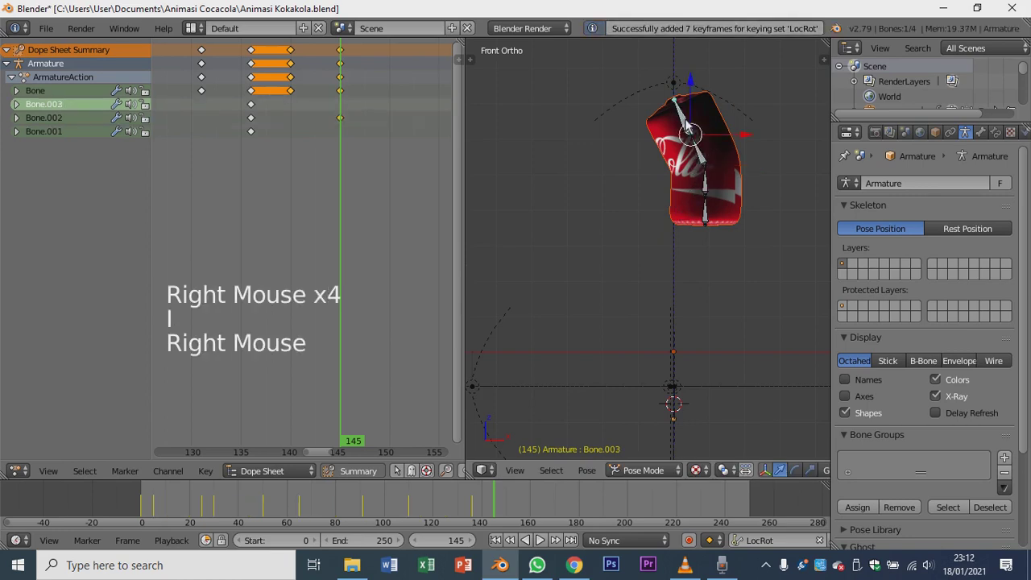
key("r")
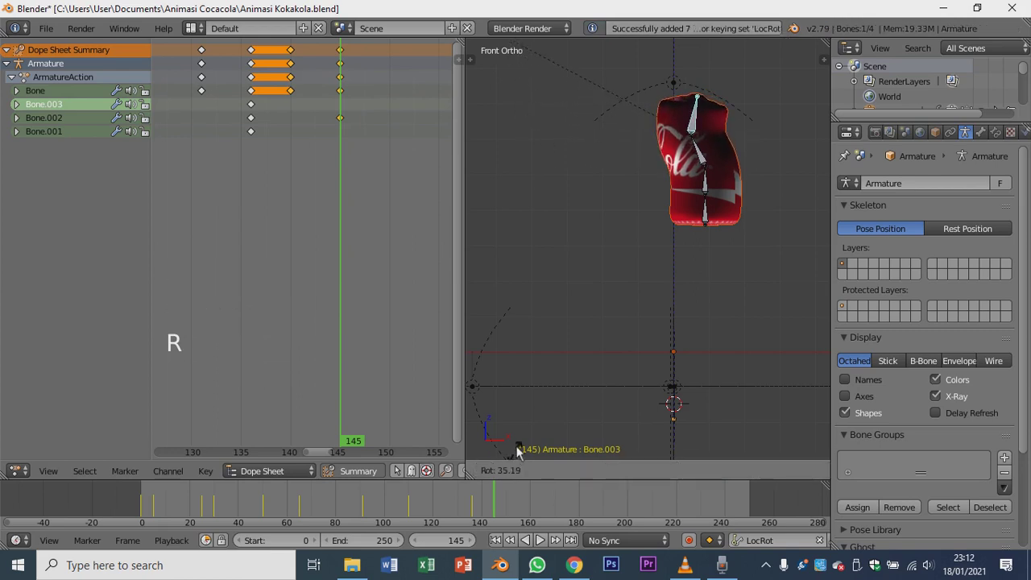
left_click(540, 52)
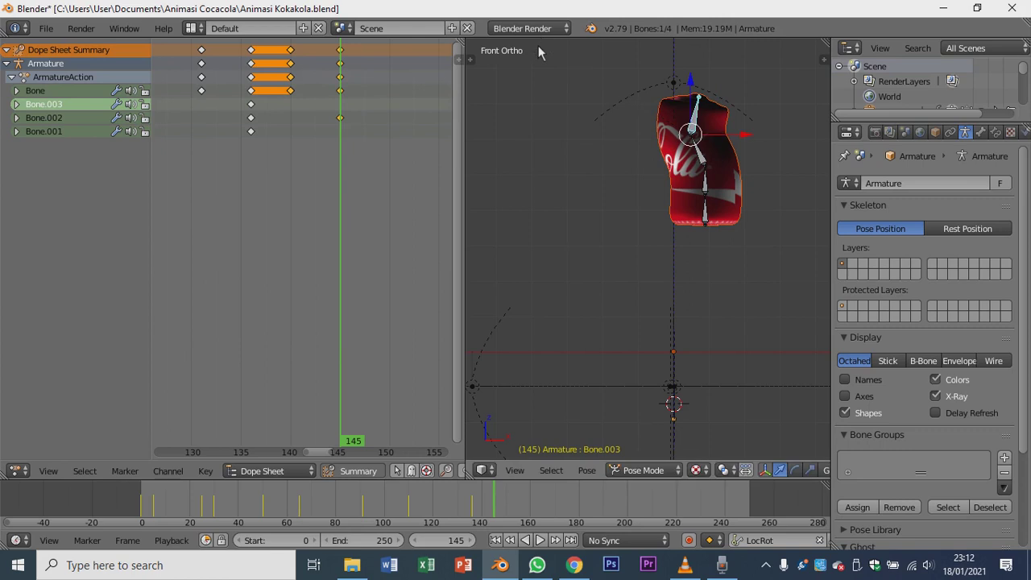
key("i")
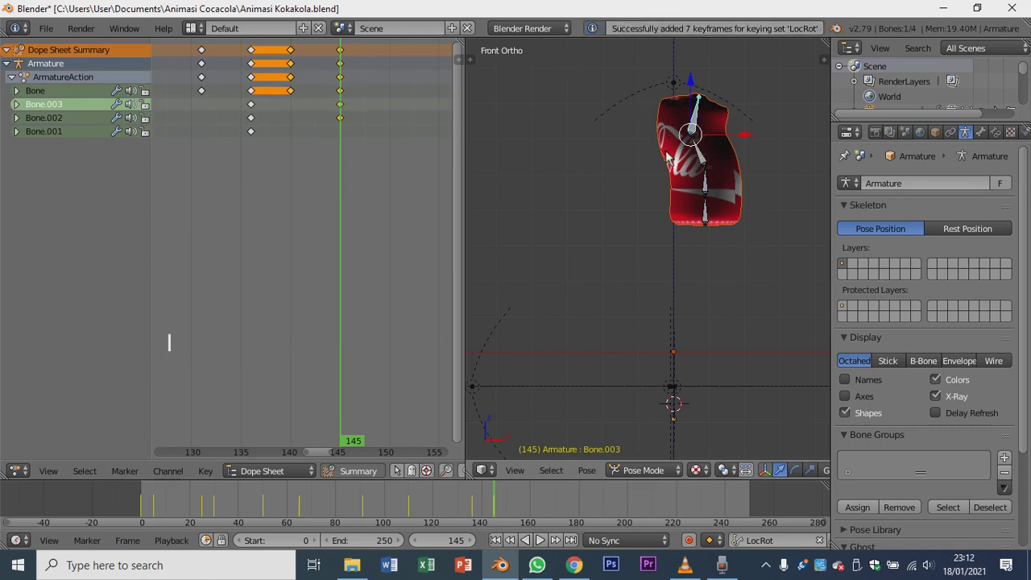
Scrub the timeline up to frame 146 to review the can's bending and upward jump.
scroll(645, 162, "down", 3)
scroll(645, 161, "up", 3)
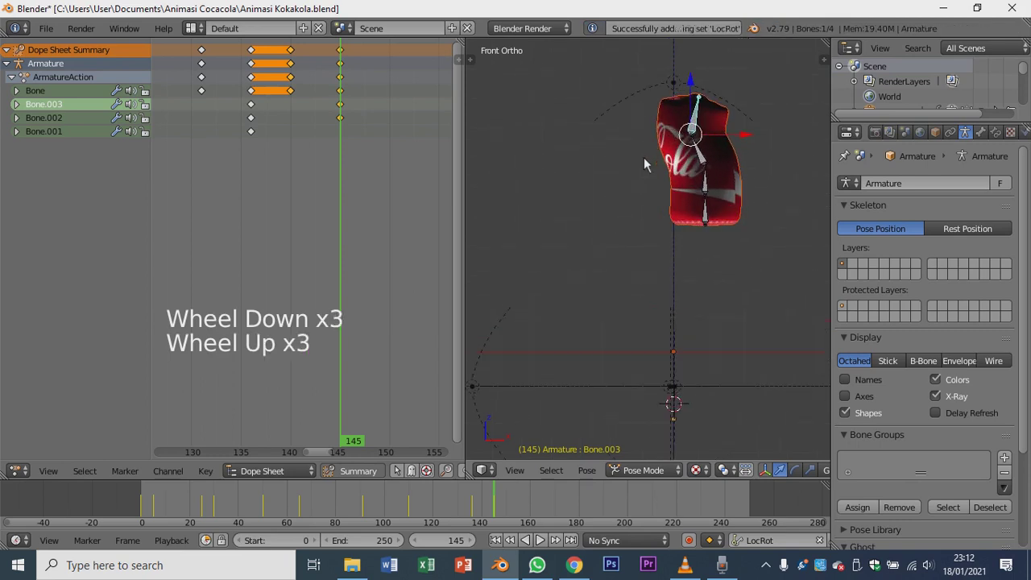
scroll(645, 161, "down", 1)
left_click_drag(379, 505, 494, 504)
scroll(402, 358, "down", 7)
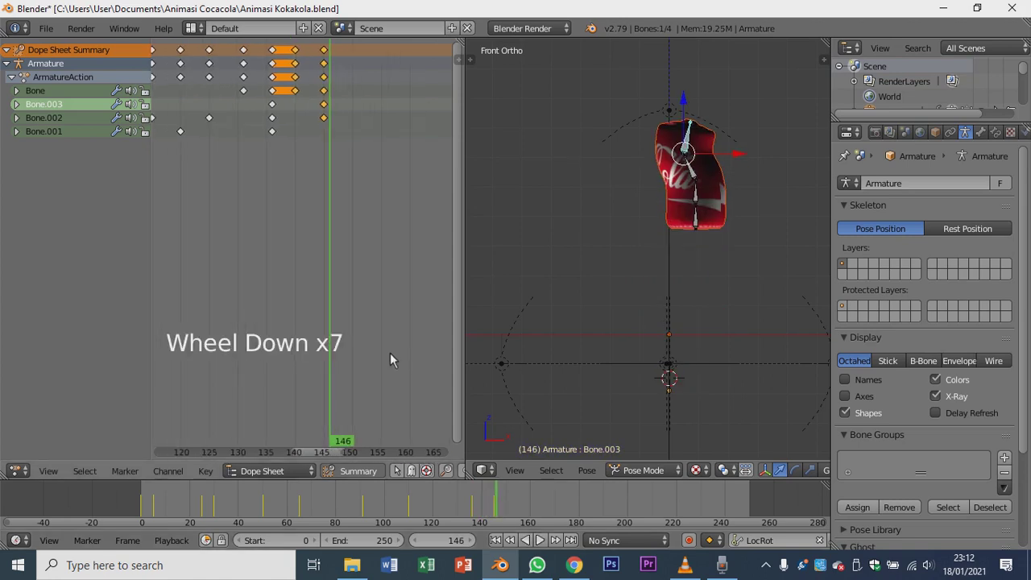
Duplicate the base bone's keyframe at frame 140, place the copy at frame 150, and play the animation.
scroll(390, 353, "up", 3)
scroll(382, 353, "up", 3)
left_click(289, 228)
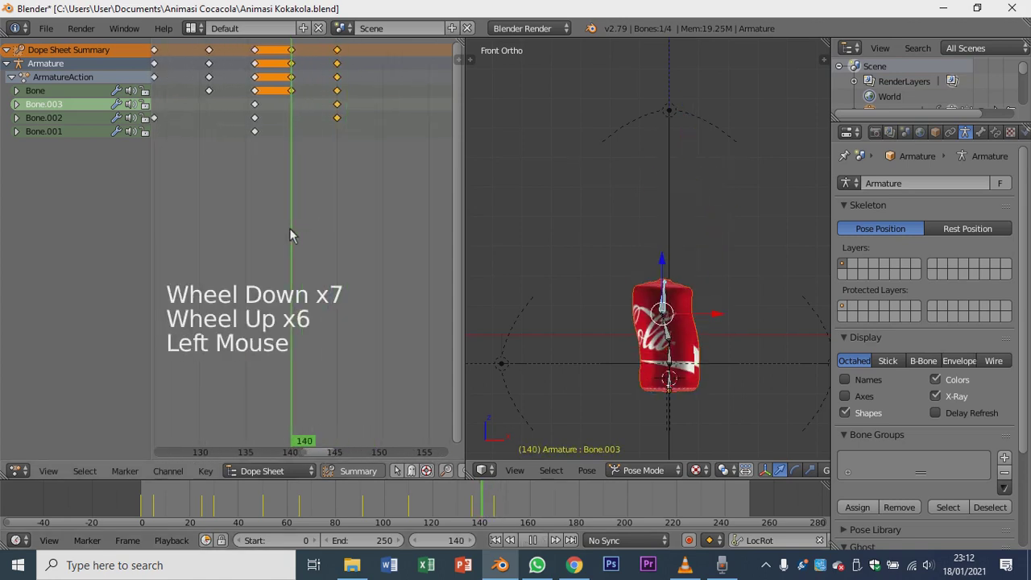
right_click(294, 92)
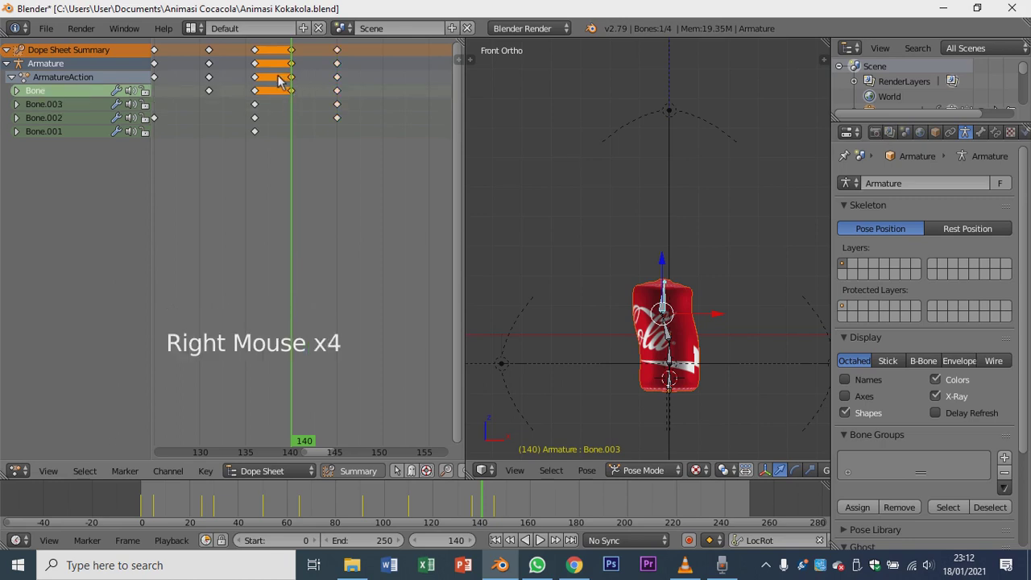
key("shift+d")
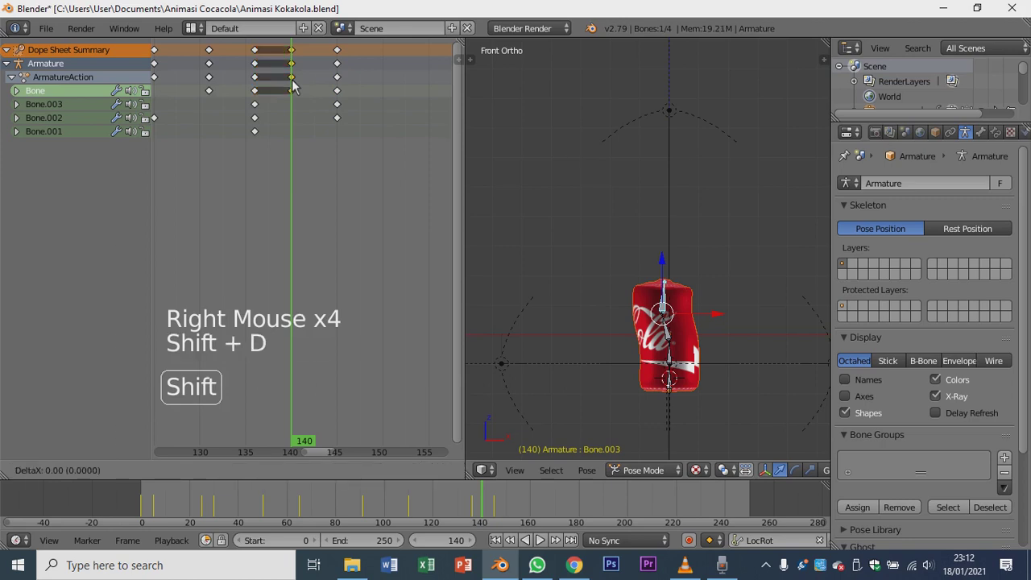
left_click(385, 107)
key("alt+a")
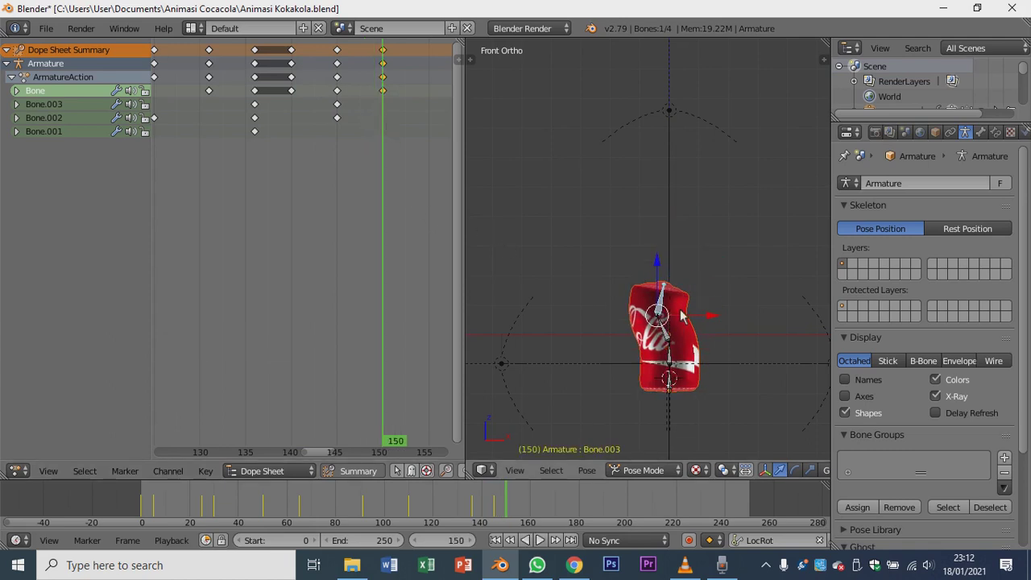
Clear the rotations of Bone.003 and Bone.002 at frame 150, insert a LocRot keyframe for each, and scrub back through the jump.
key("alt+r")
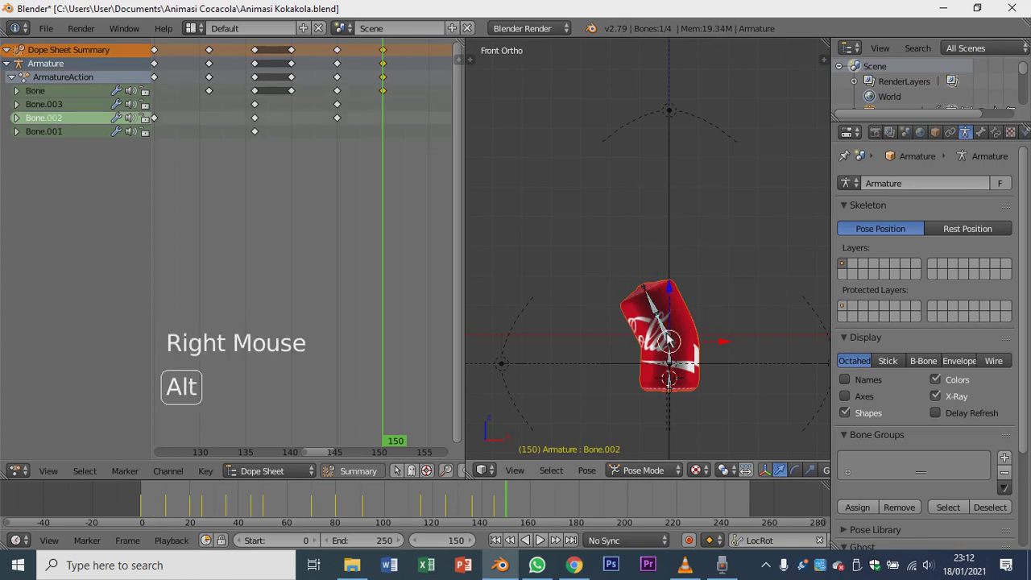
key("alt+r")
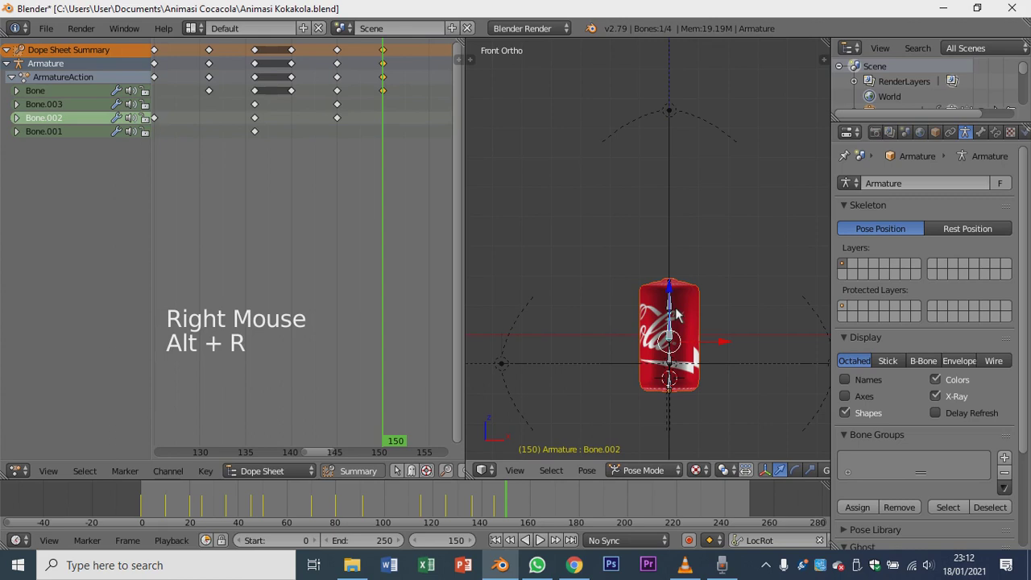
key("i")
right_click(671, 312)
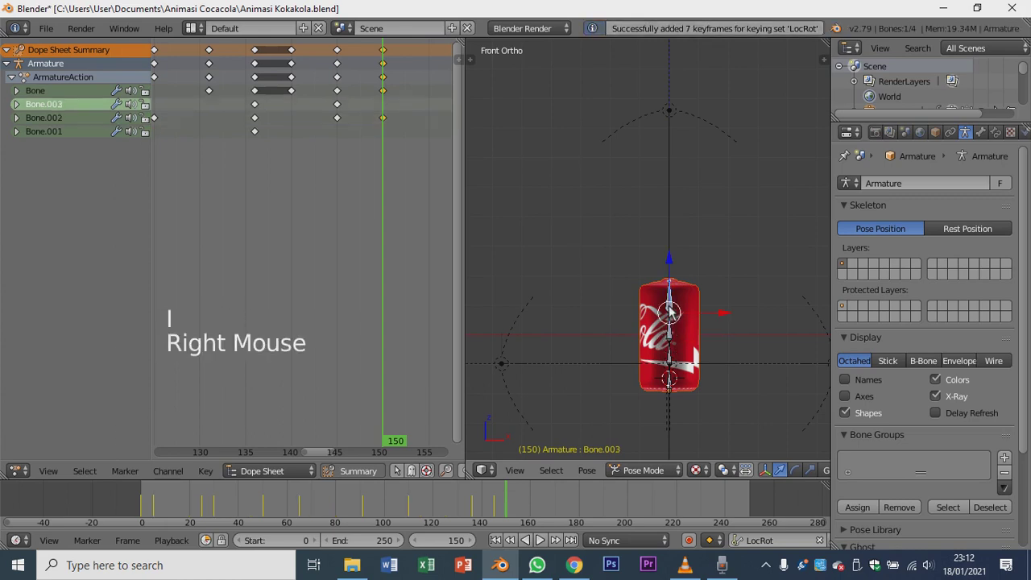
key("i")
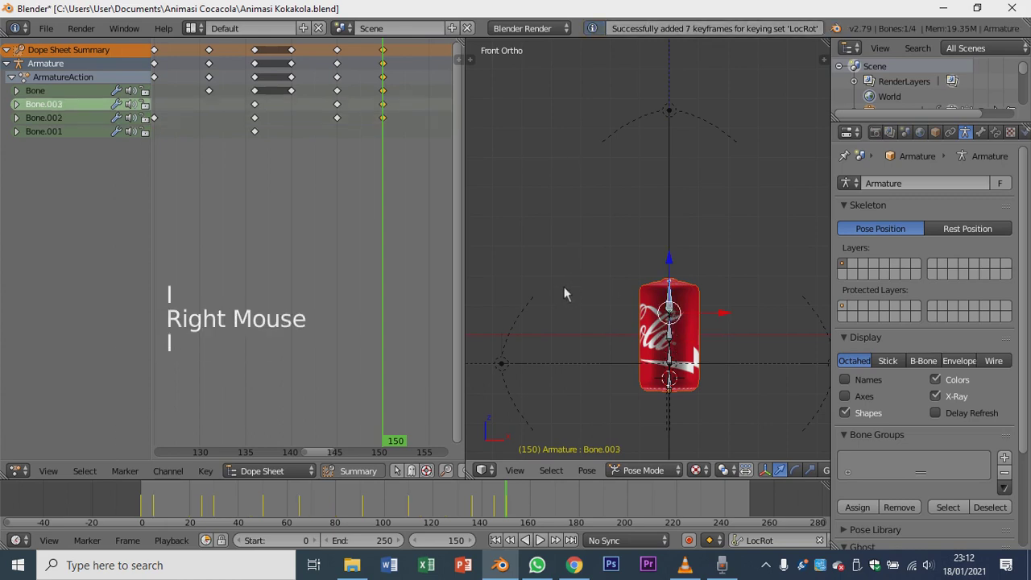
left_click_drag(355, 251, 284, 292)
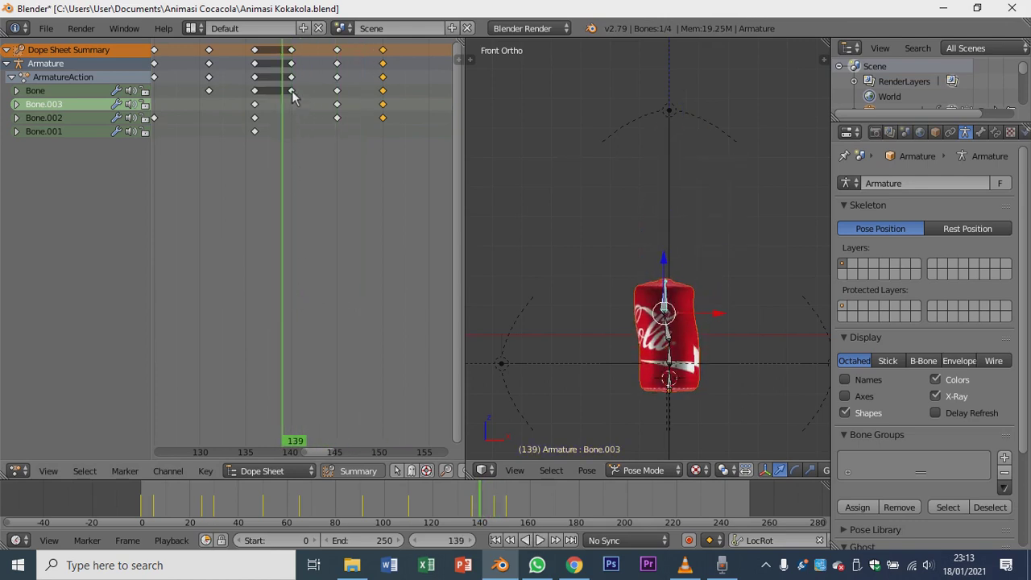
Duplicate all keyframes from frame 100 through frame 150 and place the copies after frame 150.
scroll(293, 95, "down", 6)
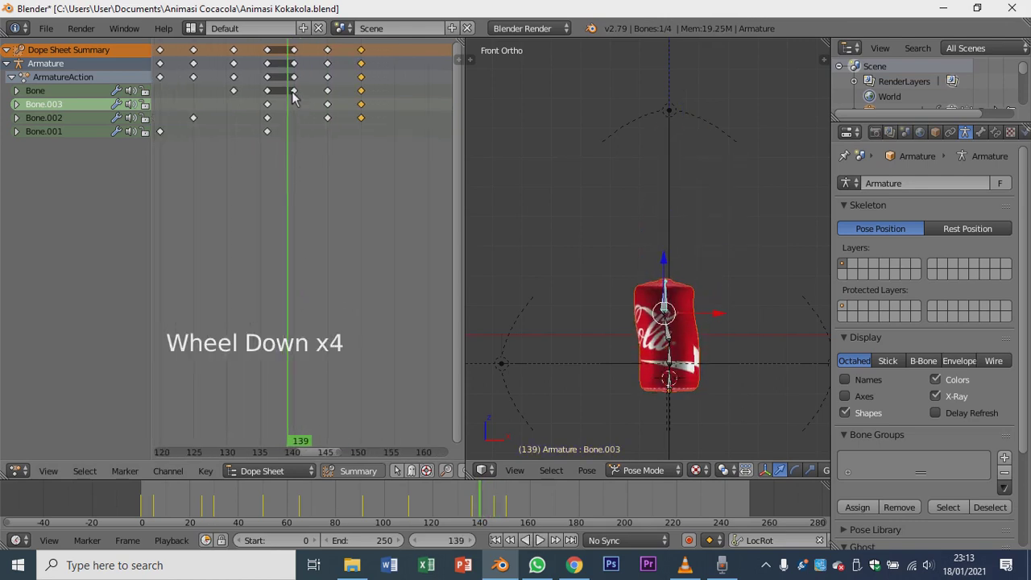
scroll(295, 95, "down", 3)
scroll(294, 97, "down", 7)
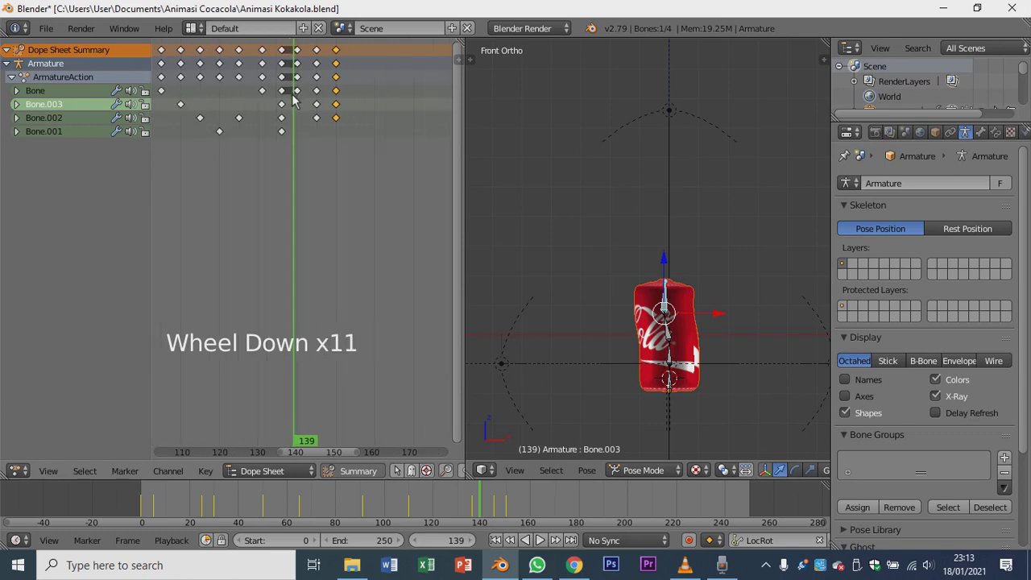
scroll(292, 97, "down", 1)
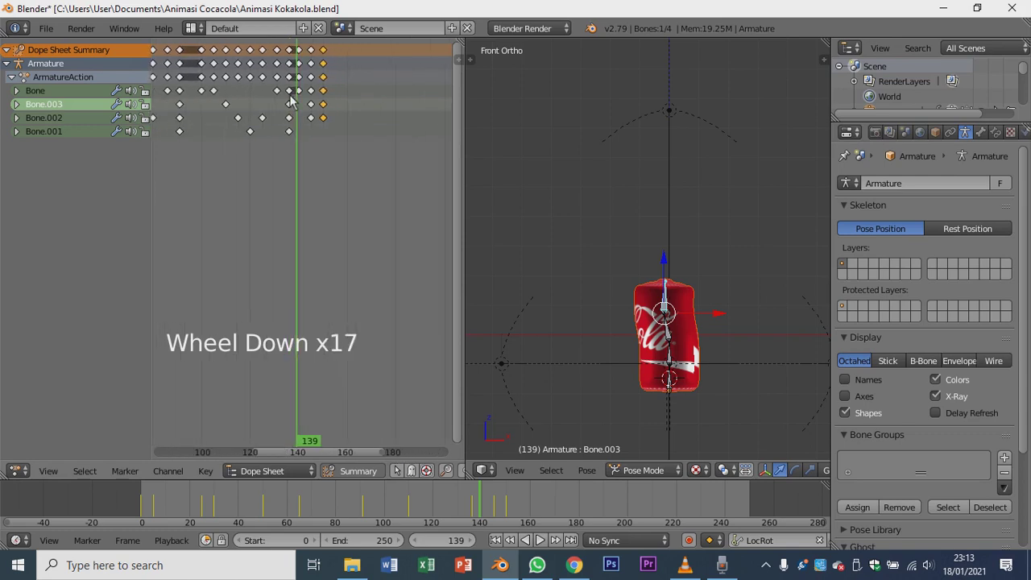
scroll(290, 100, "up", 6)
scroll(288, 102, "down", 5)
scroll(274, 103, "down", 3)
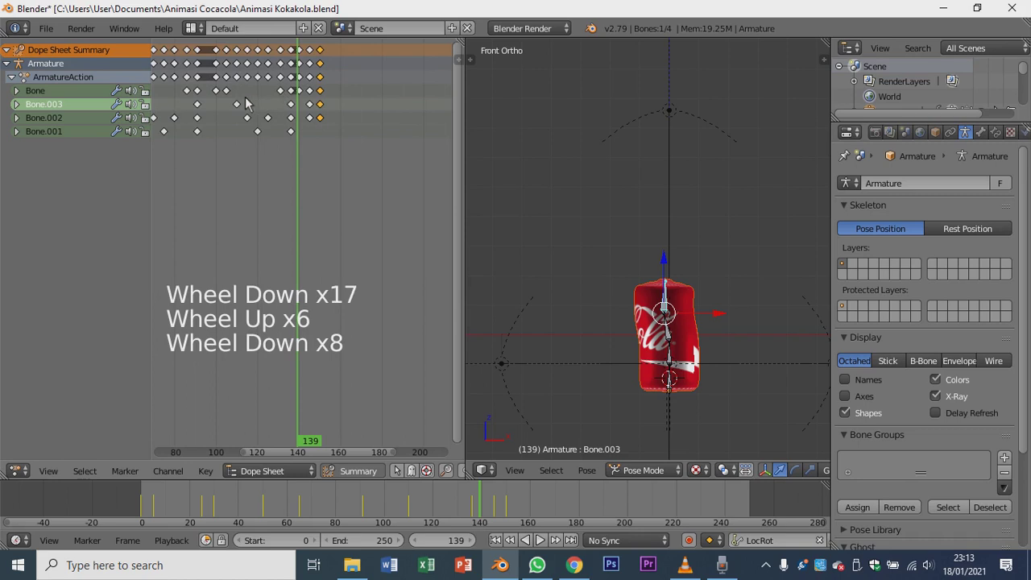
right_click(224, 80)
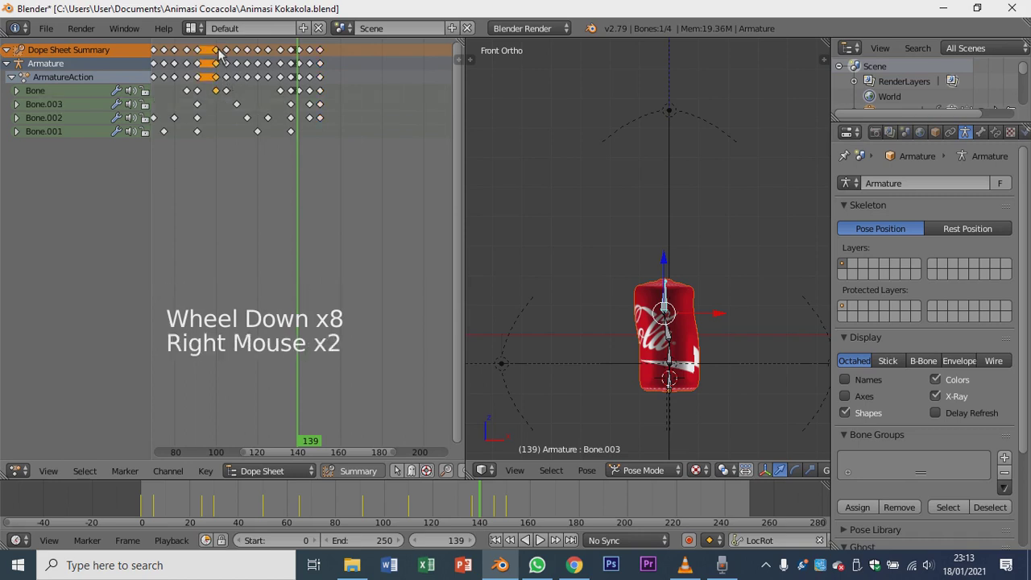
key("b")
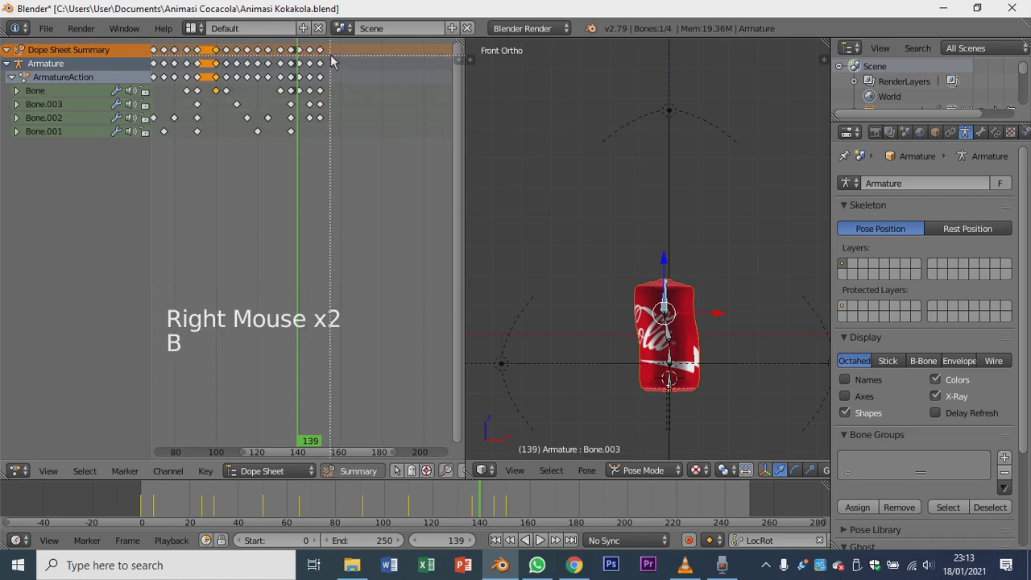
scroll(242, 152, "down", 3)
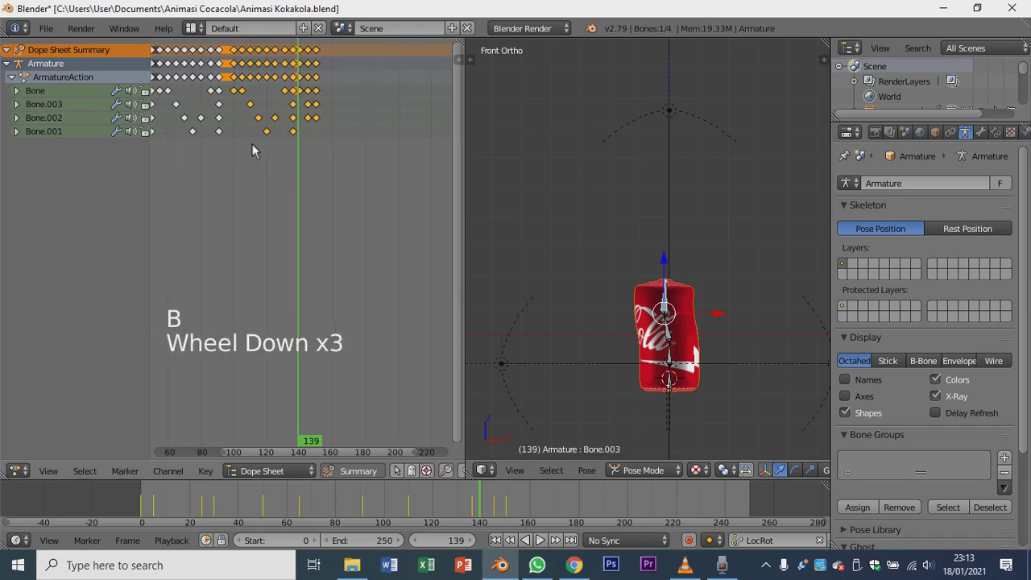
mouse_move(315, 159)
middle_mouse_down("shift")
mouse_move(253, 161)
mouse_move(299, 149)
middle_mouse_up("shift")
scroll(255, 156, "up", 4)
scroll(254, 156, "down", 3)
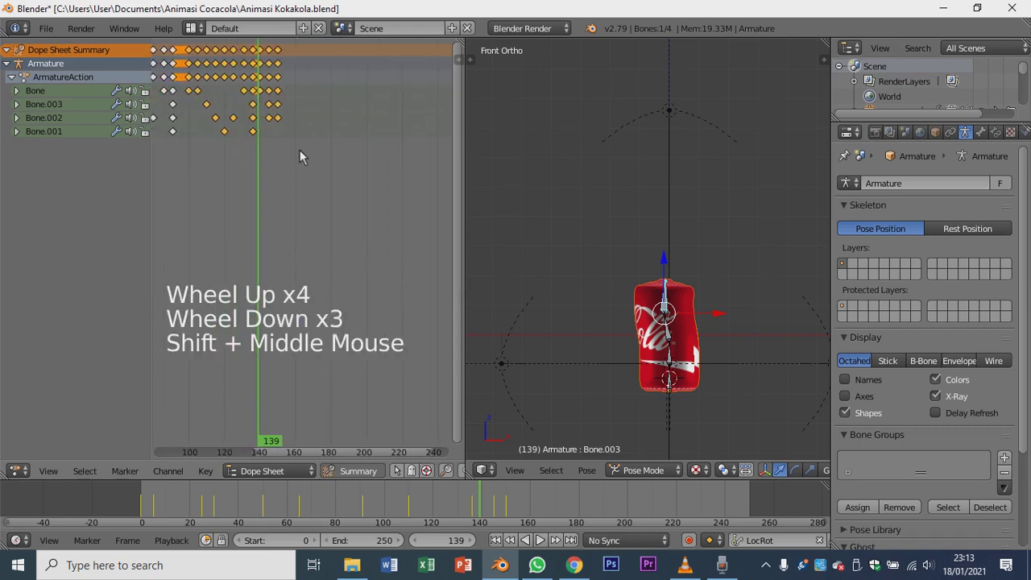
scroll(300, 150, "down", 5)
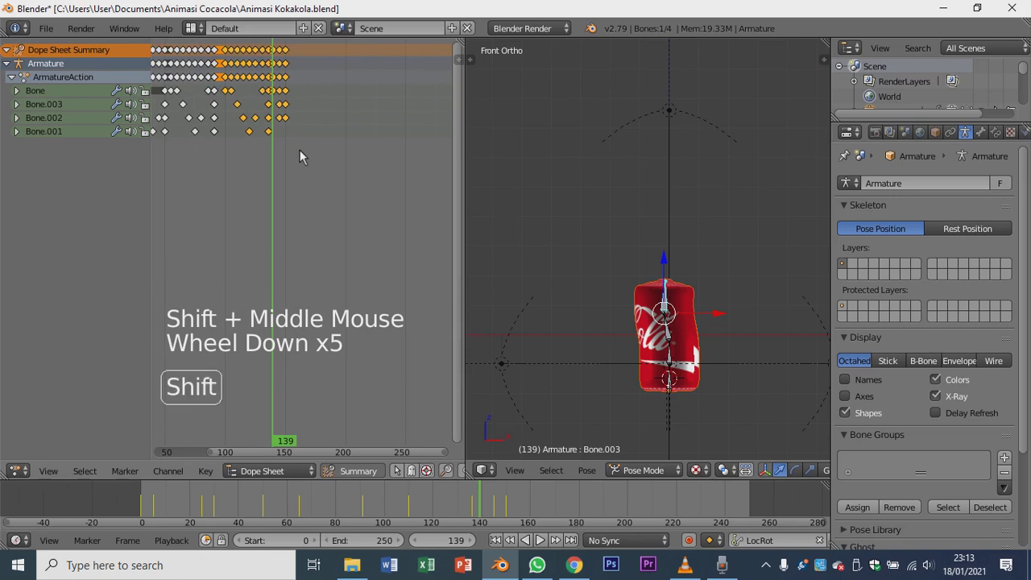
key("shift+d")
left_click(369, 145)
scroll(262, 140, "up", 20)
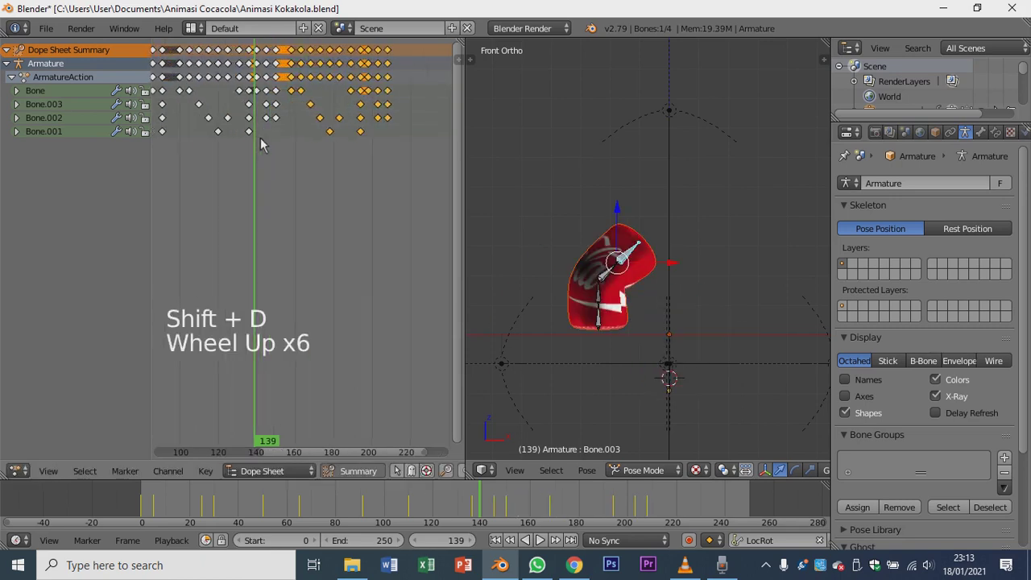
Shift the duplicated keyframes earlier so the first of them falls on frame 155.
key("g")
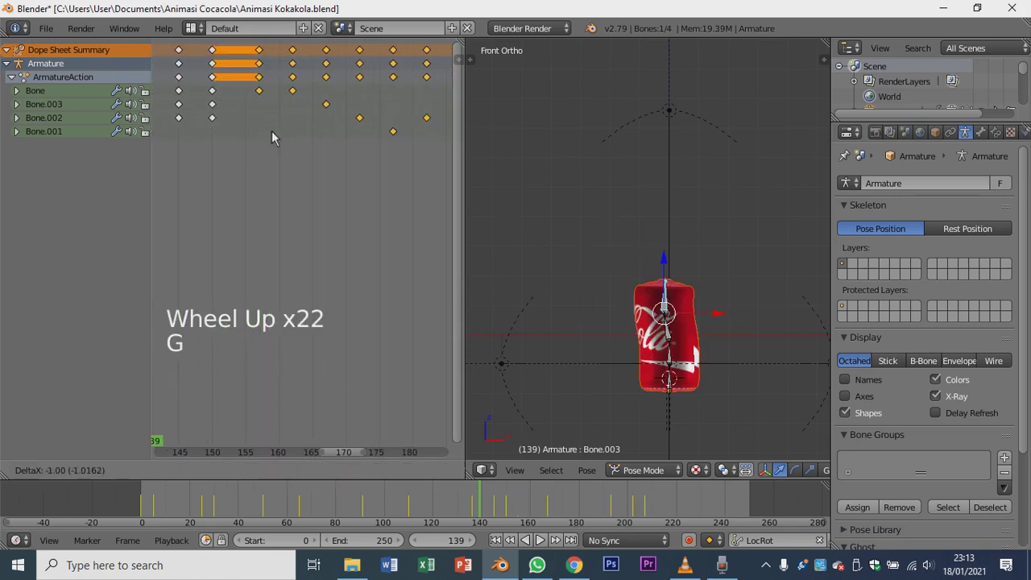
left_click(262, 137)
scroll(262, 141, "down", 6)
scroll(266, 139, "down", 19)
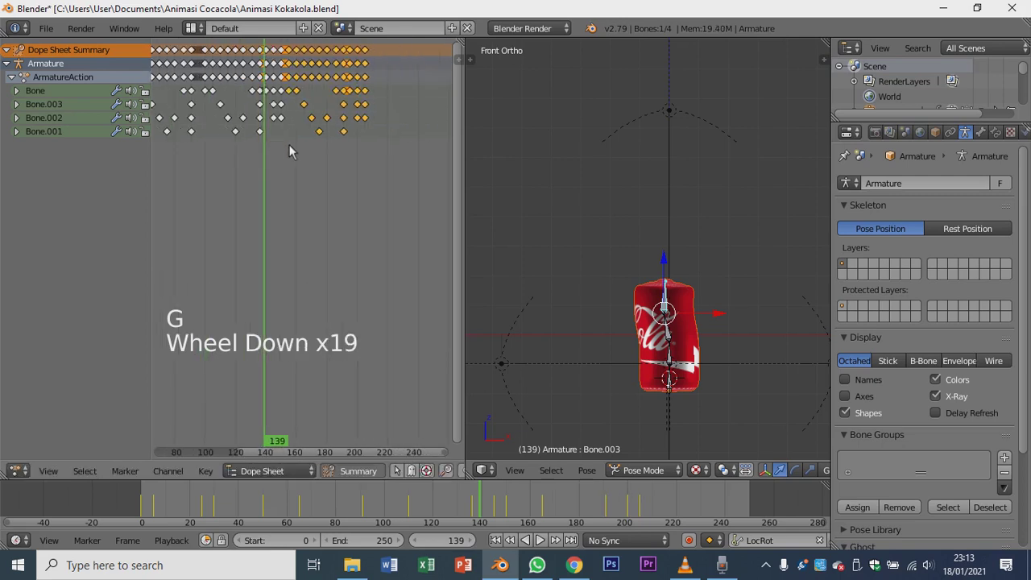
Return to frame 0 and play the whole animation to review the can's movement.
left_click_drag(202, 170, 210, 228)
scroll(340, 206, "down", 12)
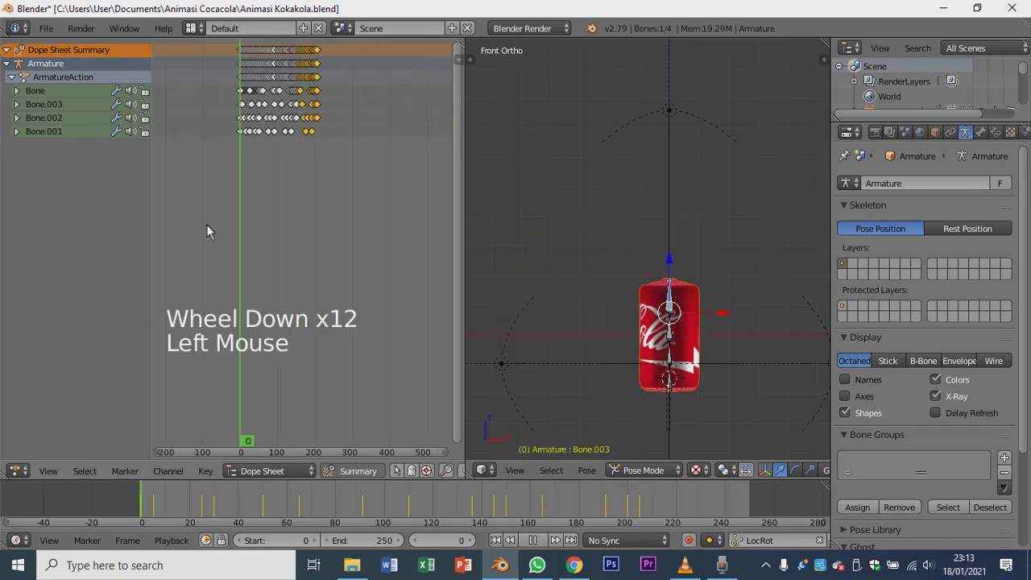
left_click(540, 541)
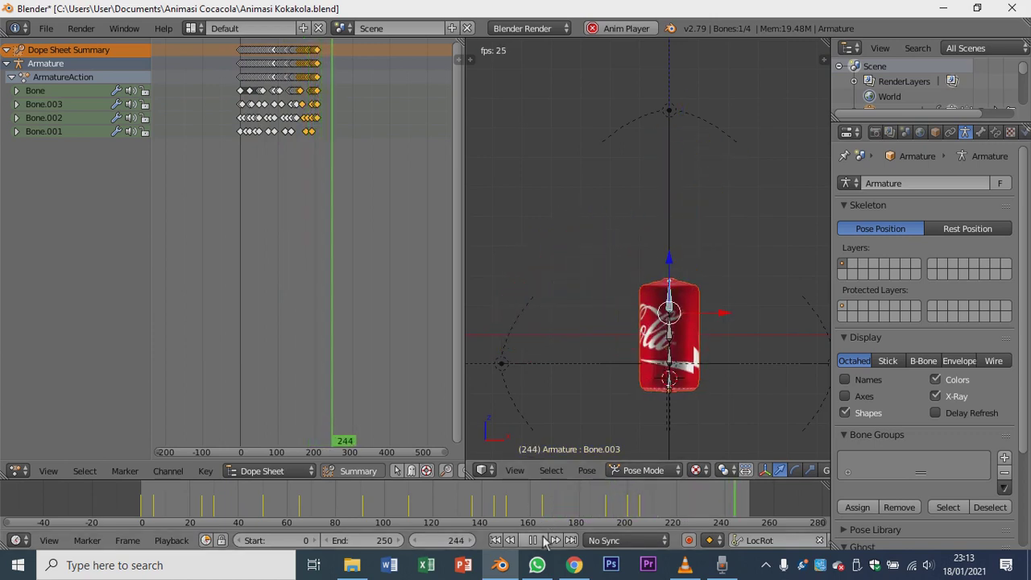
left_click(542, 541)
Undo the shifting and the duplication of the copied keyframes.
scroll(261, 214, "up", 20)
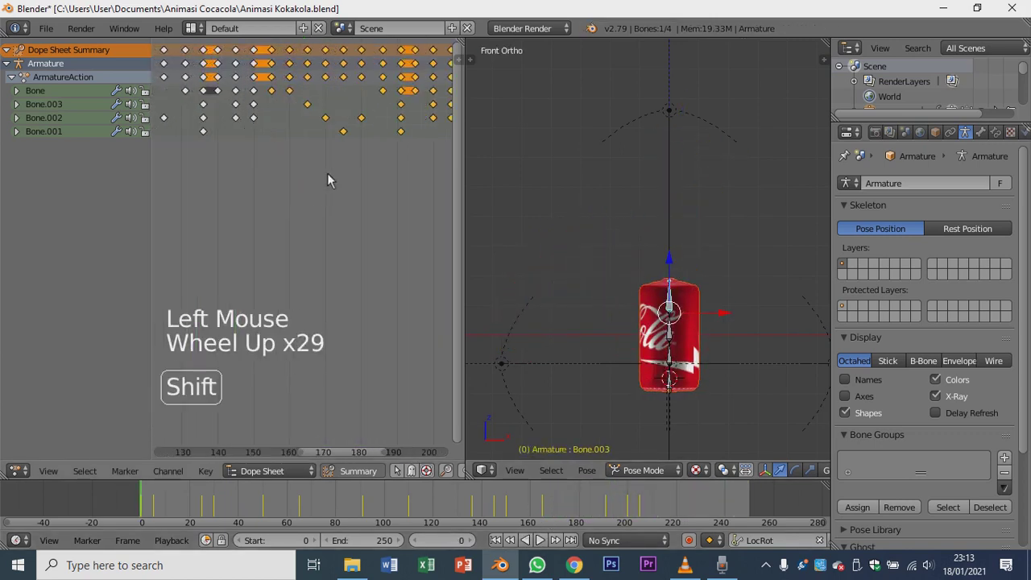
middle_click_drag(327, 173, 261, 197, "shift")
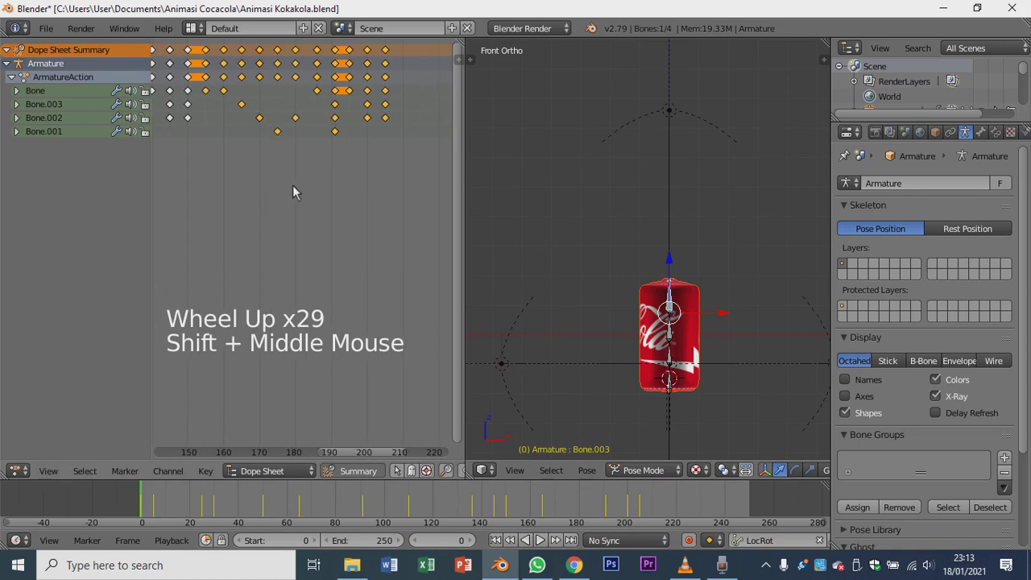
scroll(298, 185, "up", 1)
scroll(306, 183, "down", 1)
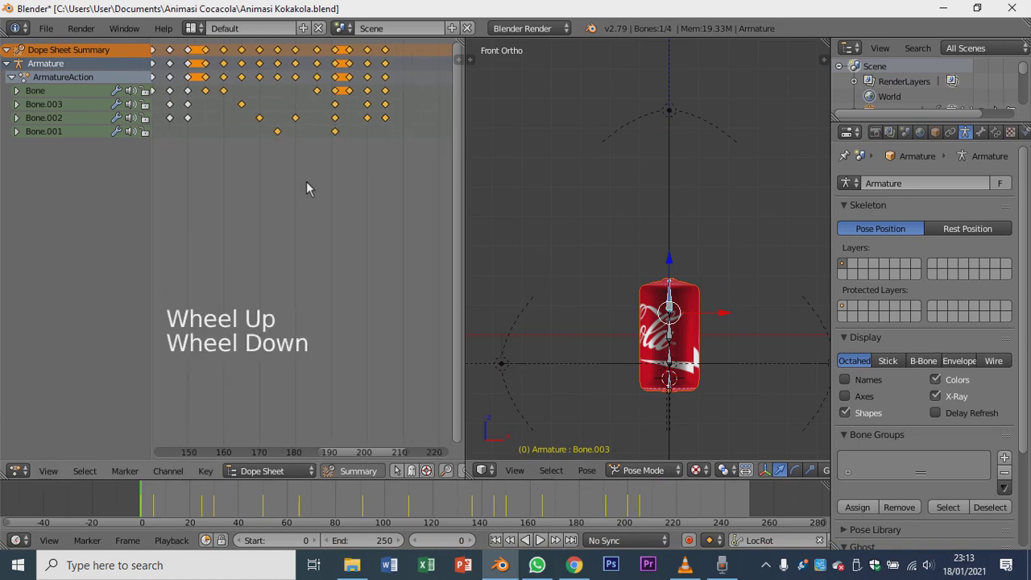
key("ctrl+z")
key("ctrl+z")
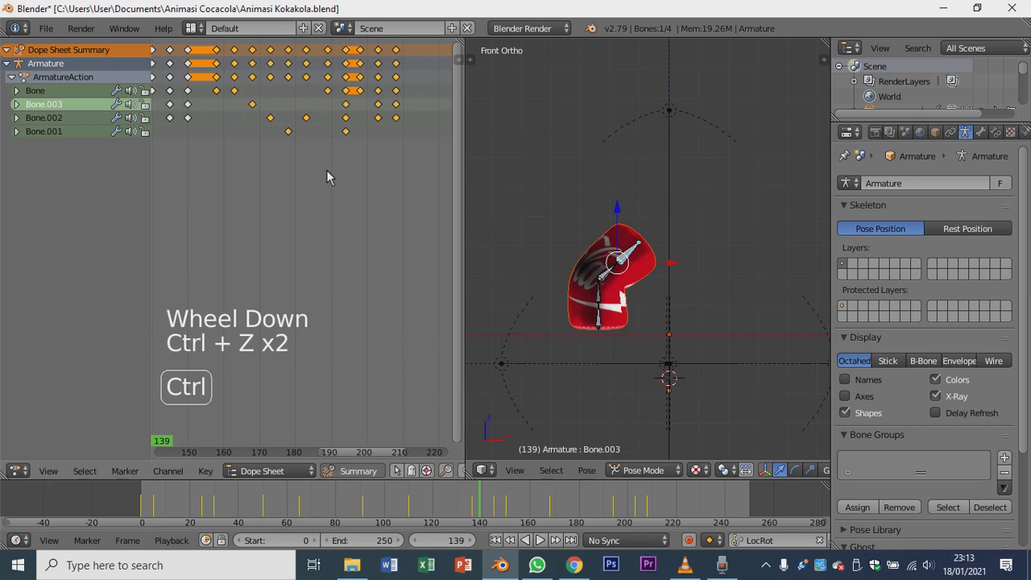
key("ctrl+z")
Select only the keyframes from frame 140 through 150 and move them 5 frames later.
scroll(326, 171, "up", 5)
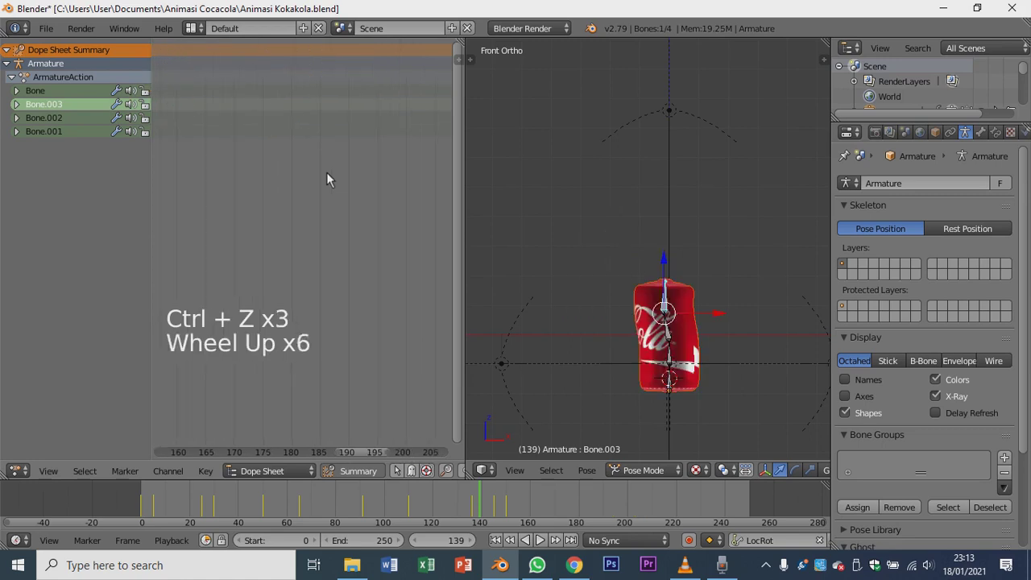
scroll(326, 173, "up", 5)
scroll(320, 181, "down", 20)
scroll(323, 173, "up", 10)
scroll(307, 185, "up", 1)
middle_click_drag(306, 186, 277, 211, "shift")
scroll(365, 199, "up", 14)
scroll(278, 209, "up", 6)
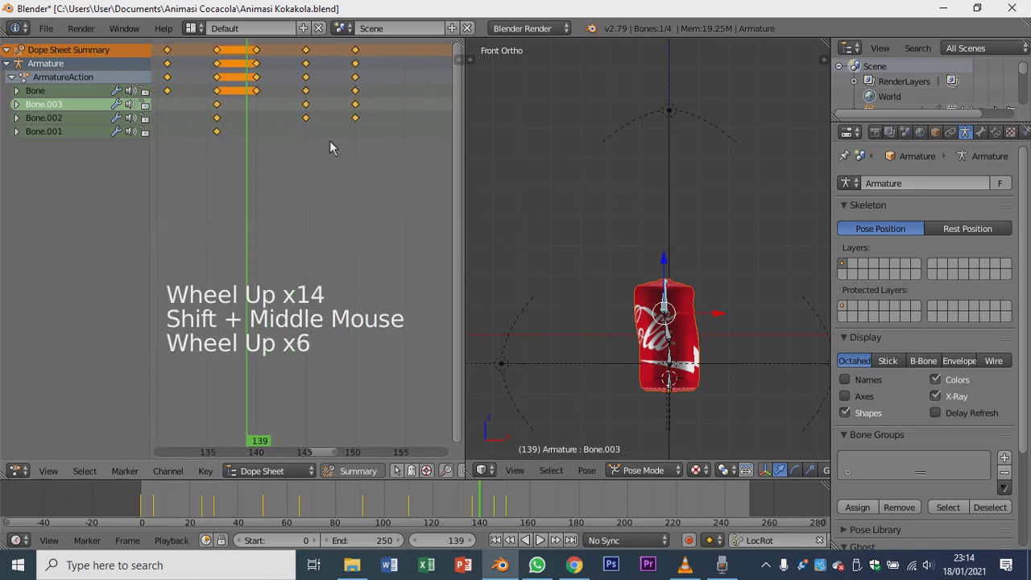
scroll(329, 140, "down", 1)
scroll(329, 140, "up", 2)
left_click_drag(367, 157, 379, 119)
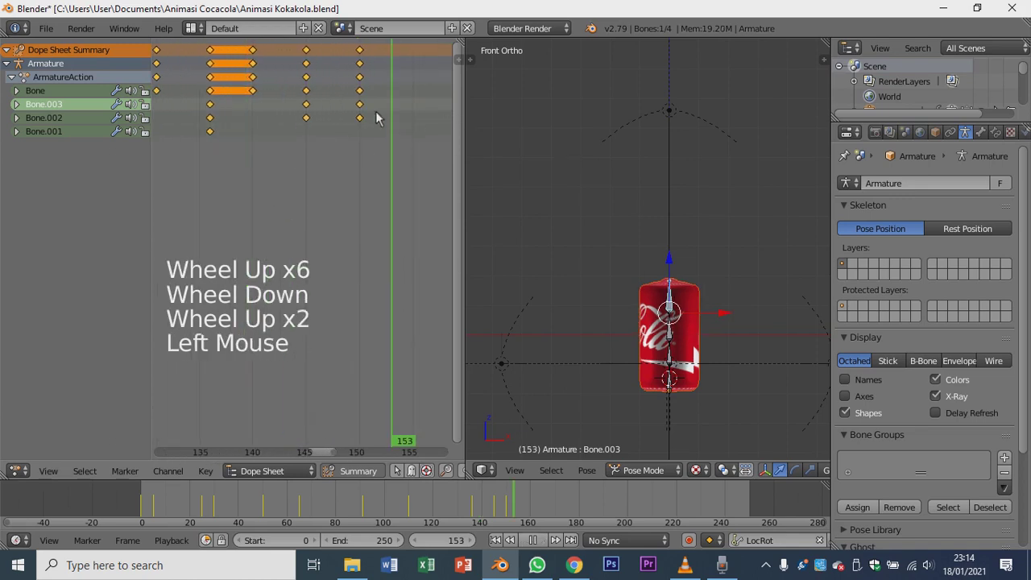
key("a")
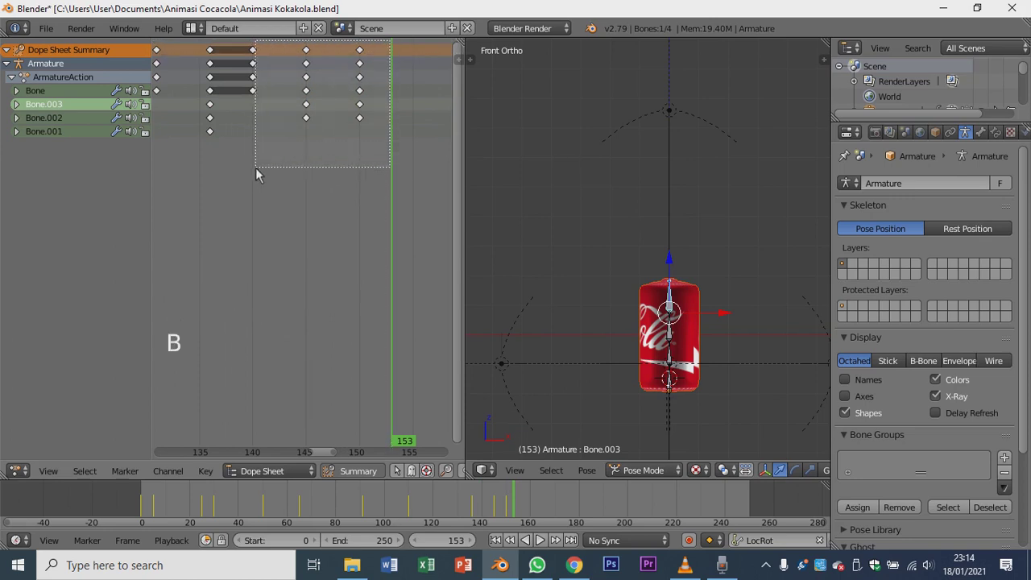
left_click_drag(256, 166, 197, 97)
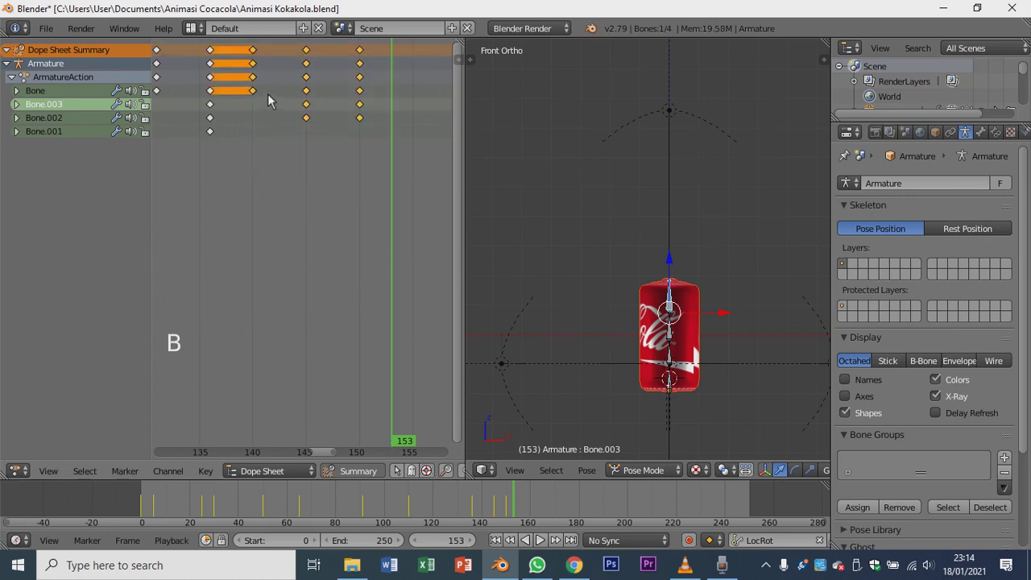
key("g")
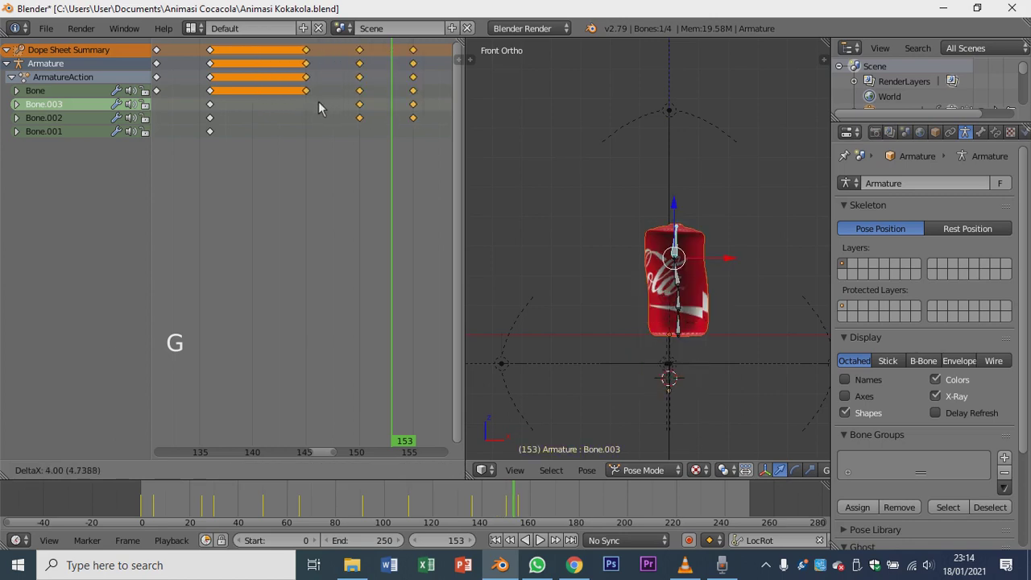
left_click(318, 107)
Deselect the base bone's keyframe at frame 145 and move the last two keyframe columns to frames 155 and 160.
scroll(350, 131, "down", 5)
middle_click_drag(350, 132, 295, 102, "shift")
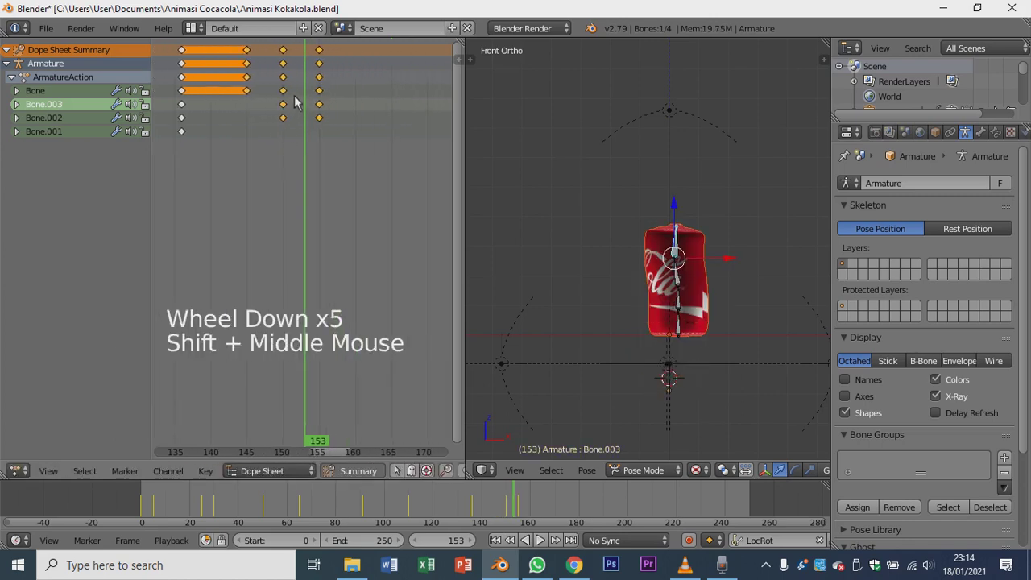
key("b")
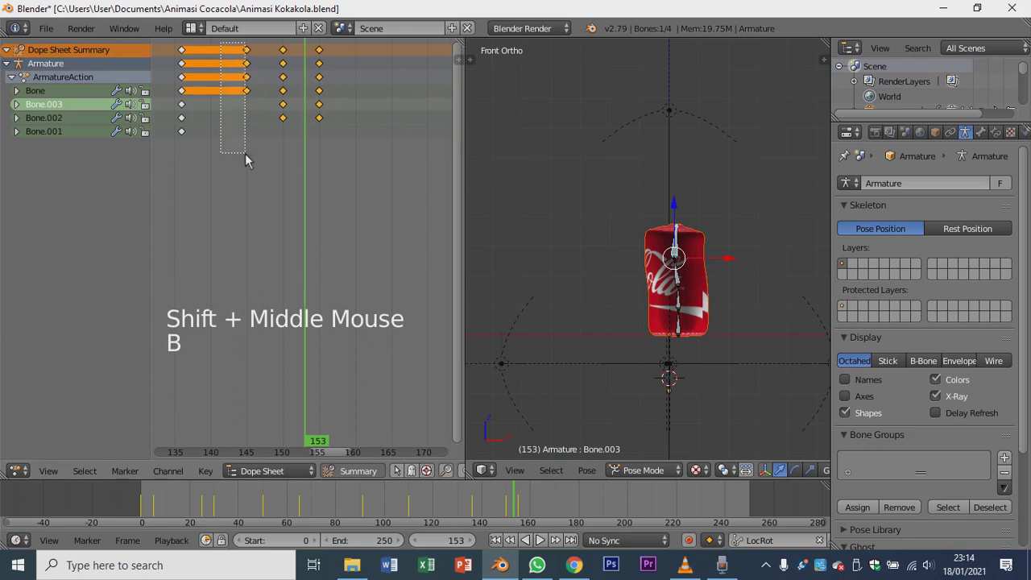
middle_click_drag(246, 160, 247, 161)
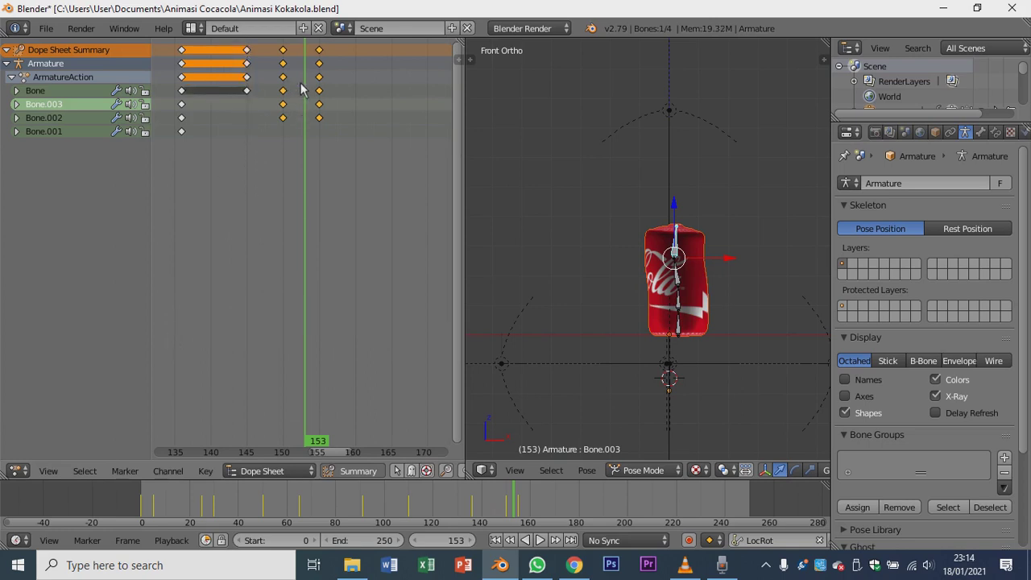
key("g")
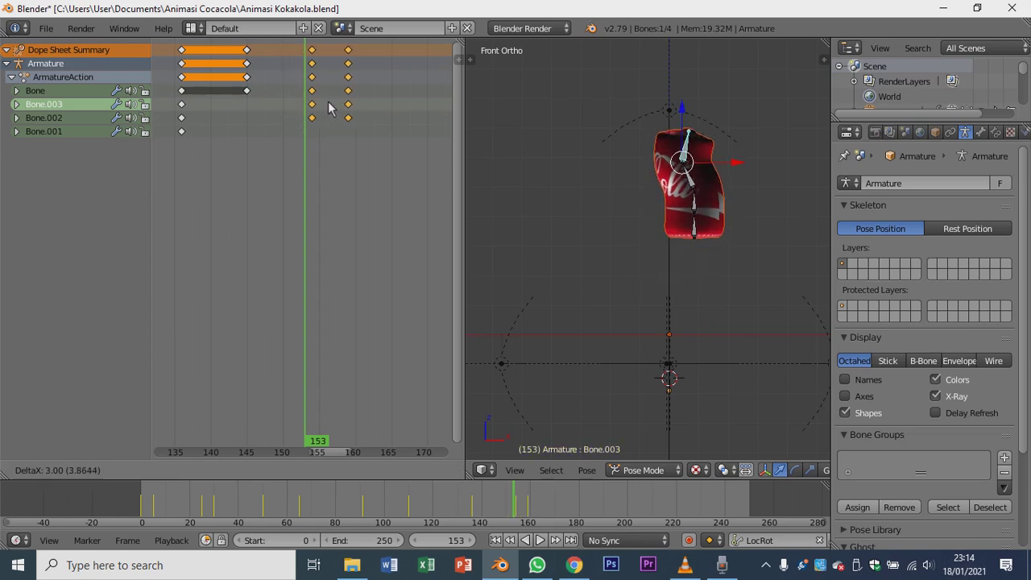
left_click(341, 113)
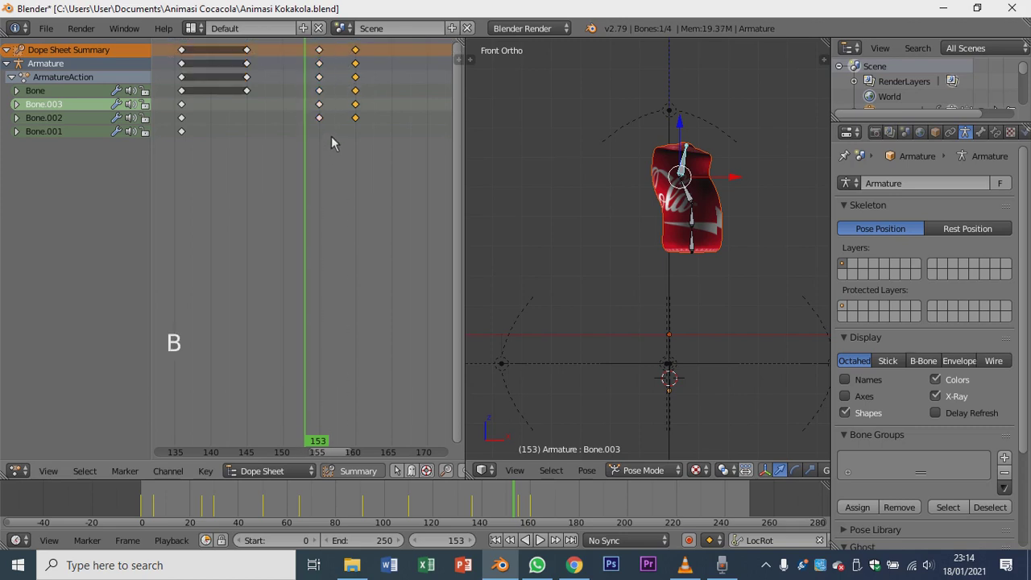
Move the selected last keyframe column 5 frames later, to frame 165.
key("g")
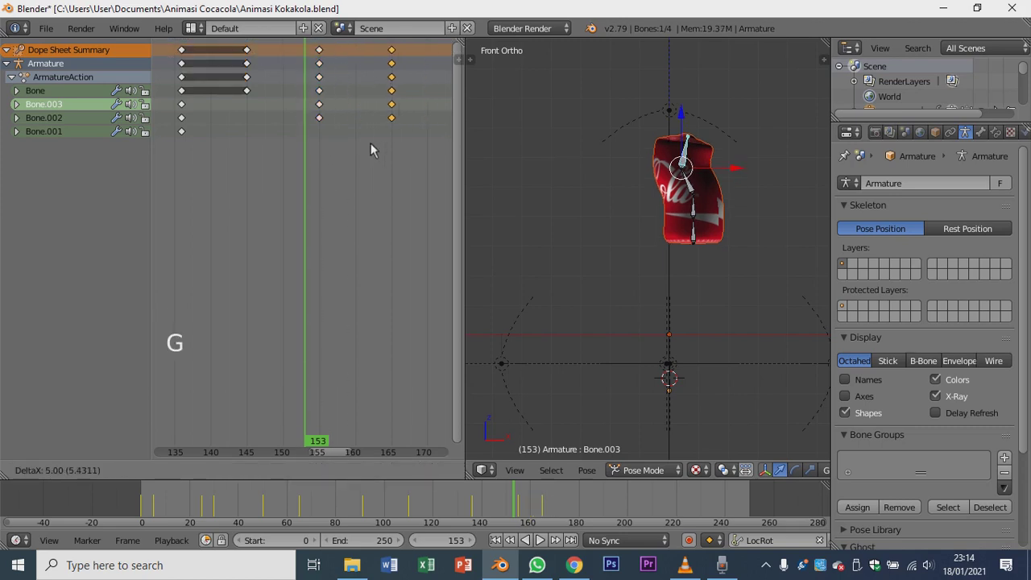
left_click(371, 149)
Play the animation from frame 0 to check the retimed jump and landing, and stop playback once the landing has passed.
scroll(371, 149, "down", 18)
scroll(366, 150, "down", 4)
middle_click_drag(338, 156, 276, 173, "shift")
scroll(269, 171, "down", 12)
scroll(268, 172, "up", 6)
scroll(267, 178, "up", 6)
left_click_drag(283, 165, 355, 202)
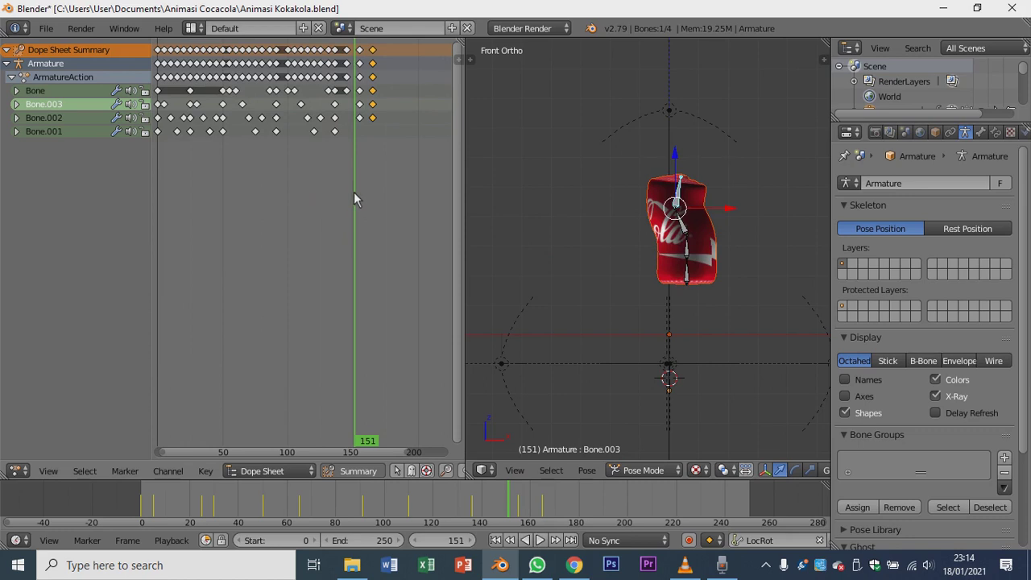
scroll(355, 199, "down", 4)
scroll(347, 193, "up", 3)
left_click(218, 190)
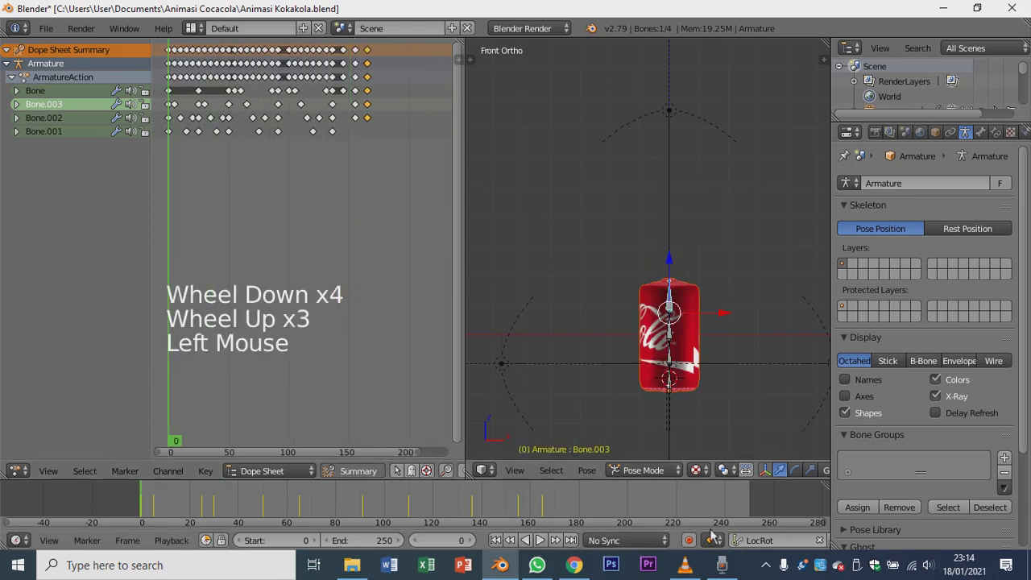
left_click(545, 544)
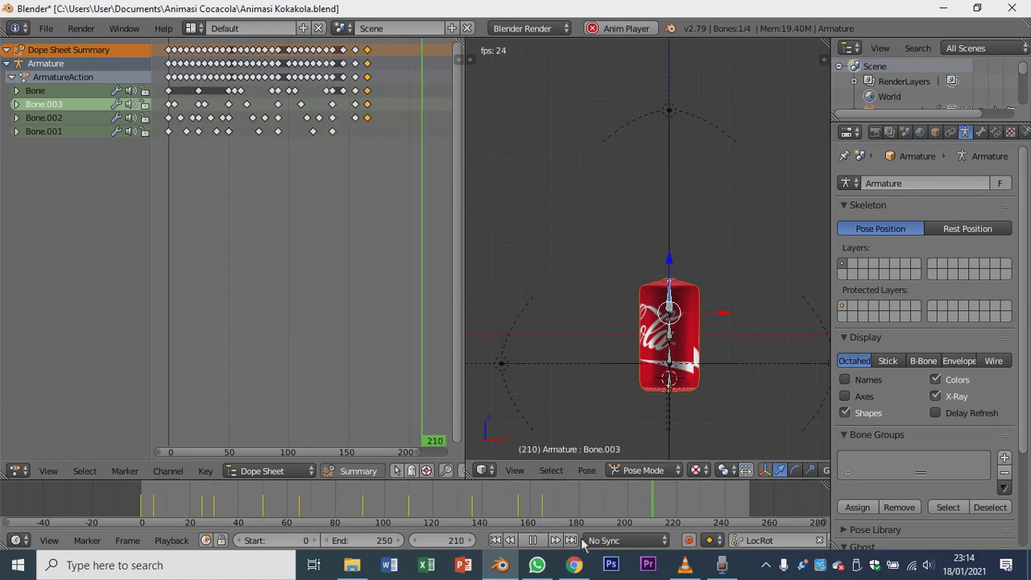
left_click(533, 540)
scroll(532, 525, "down", 1)
scroll(535, 516, "down", 3)
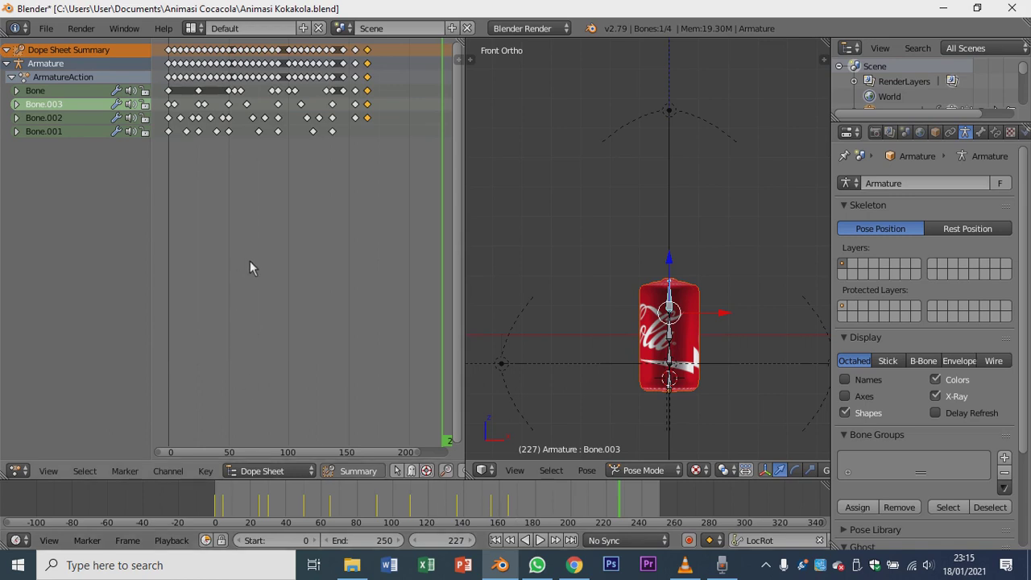
scroll(290, 242, "down", 4)
scroll(282, 233, "up", 4)
scroll(282, 226, "up", 2)
scroll(284, 227, "down", 2)
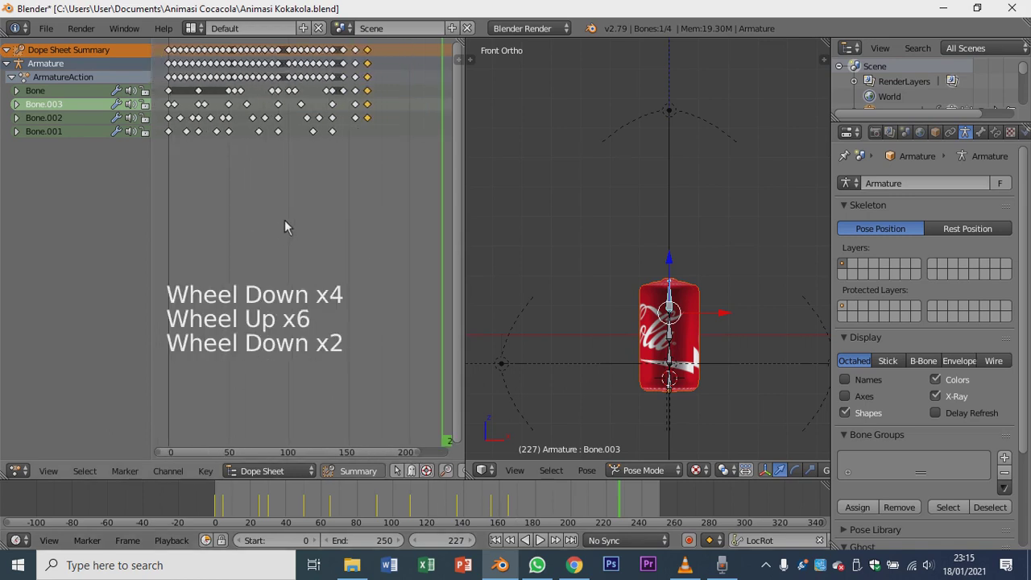
scroll(285, 227, "up", 3)
scroll(284, 226, "down", 5)
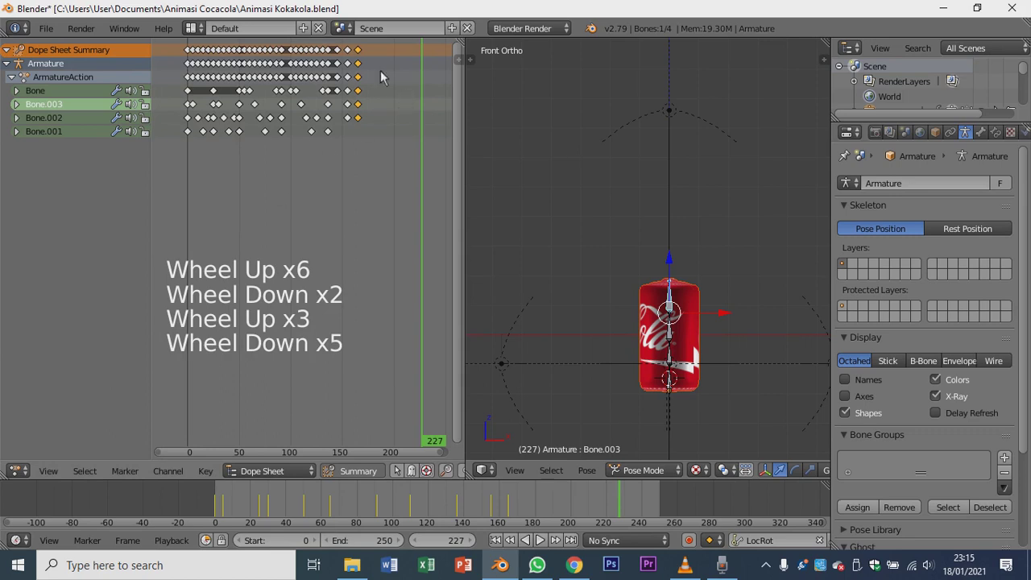
scroll(310, 112, "up", 4)
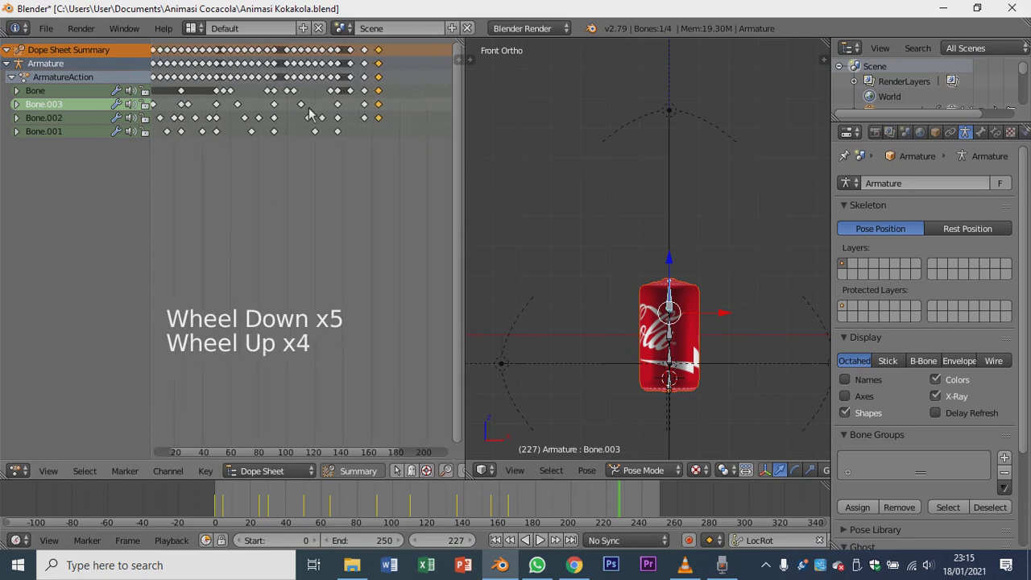
scroll(305, 130, "up", 5)
scroll(299, 135, "down", 8)
scroll(287, 151, "up", 4)
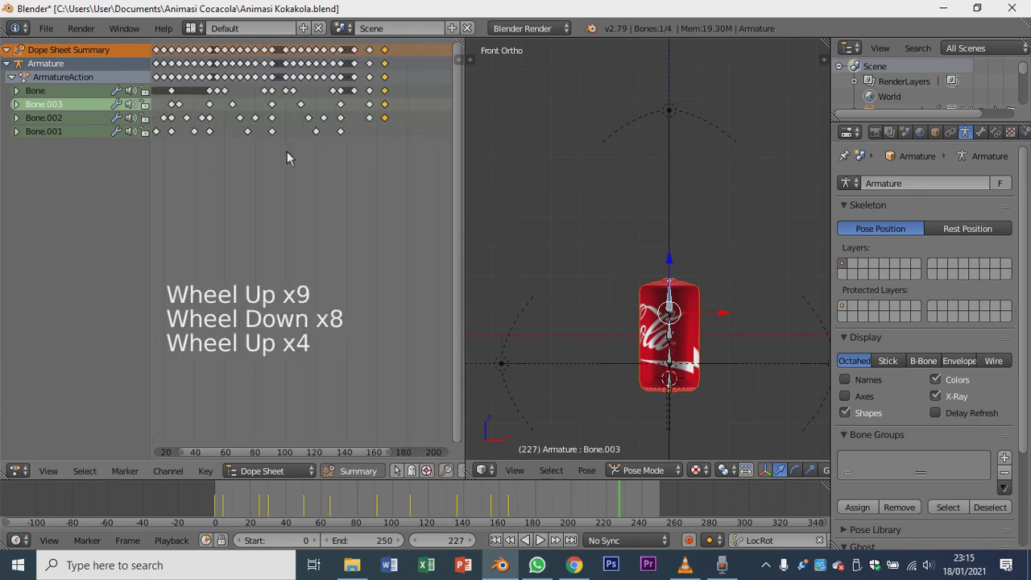
scroll(286, 159, "down", 1)
scroll(286, 154, "down", 3)
scroll(292, 155, "up", 9)
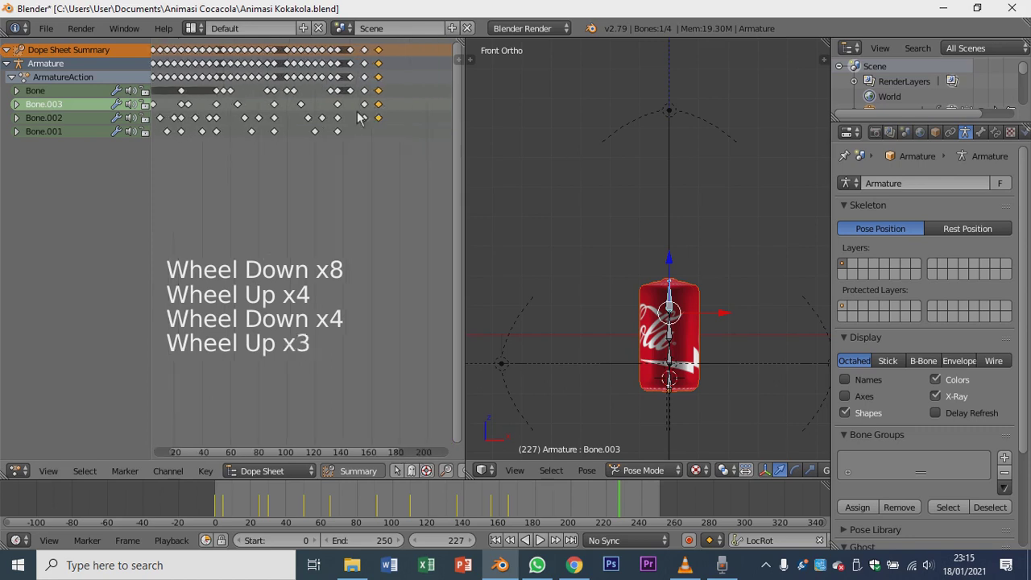
middle_click_drag(299, 162, 377, 184, "shift")
scroll(362, 184, "up", 1)
scroll(357, 185, "down", 6)
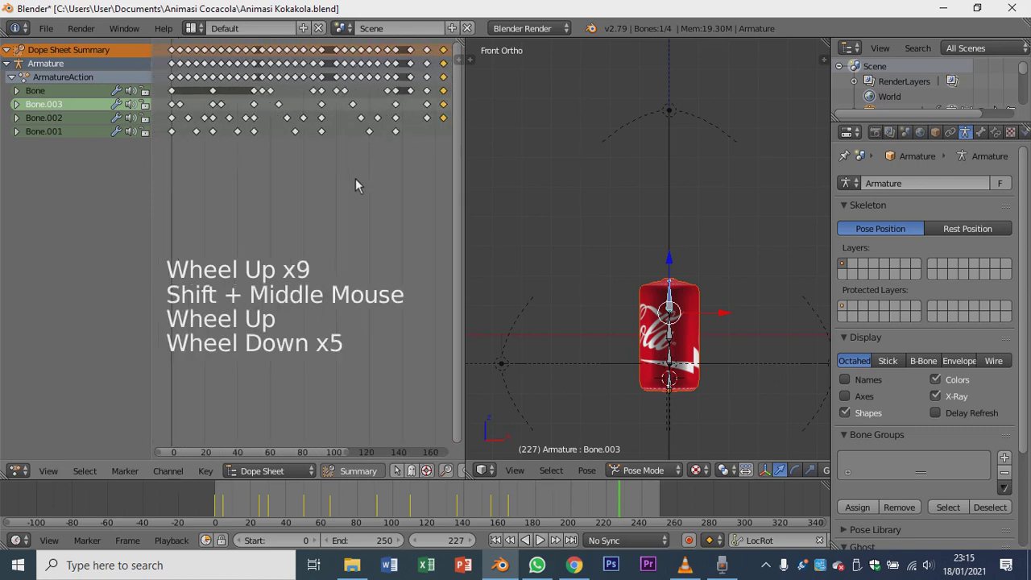
scroll(355, 177, "up", 4)
scroll(355, 176, "down", 2)
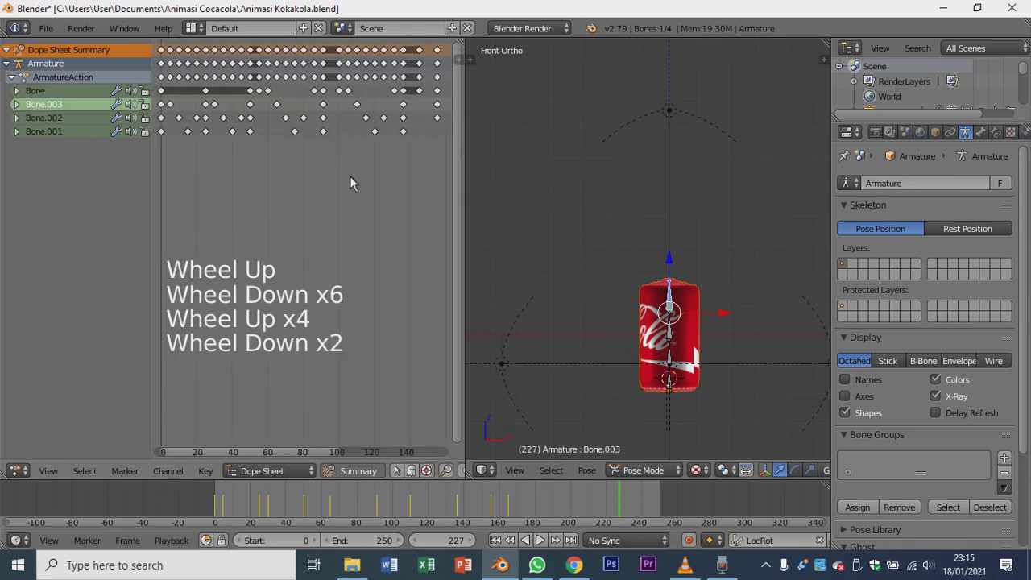
Duplicate all bone keyframes from frame 55 through 165 and place the copies 120 frames later, starting at frame 175.
middle_click_drag(350, 176, 275, 194, "shift")
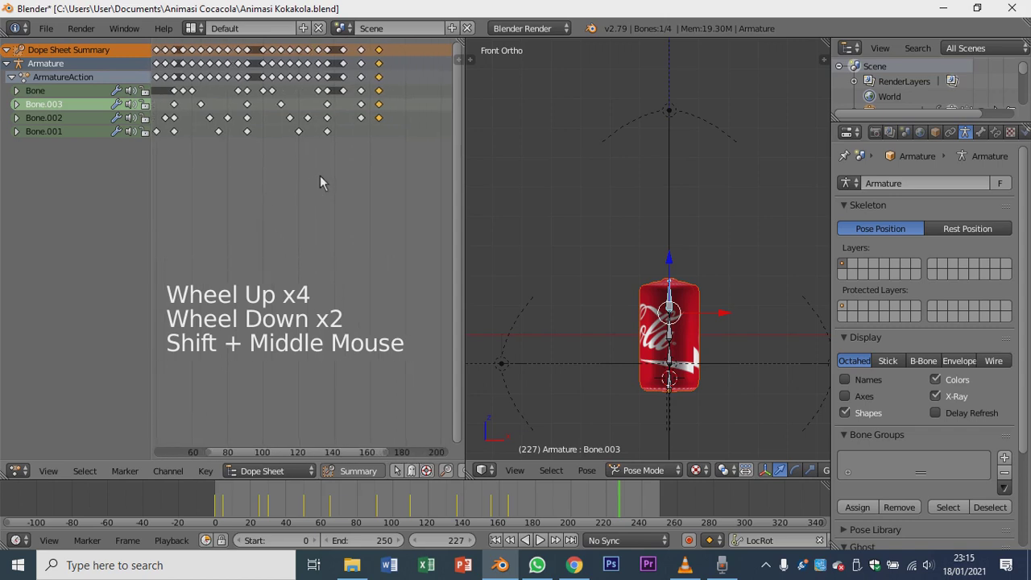
key("b")
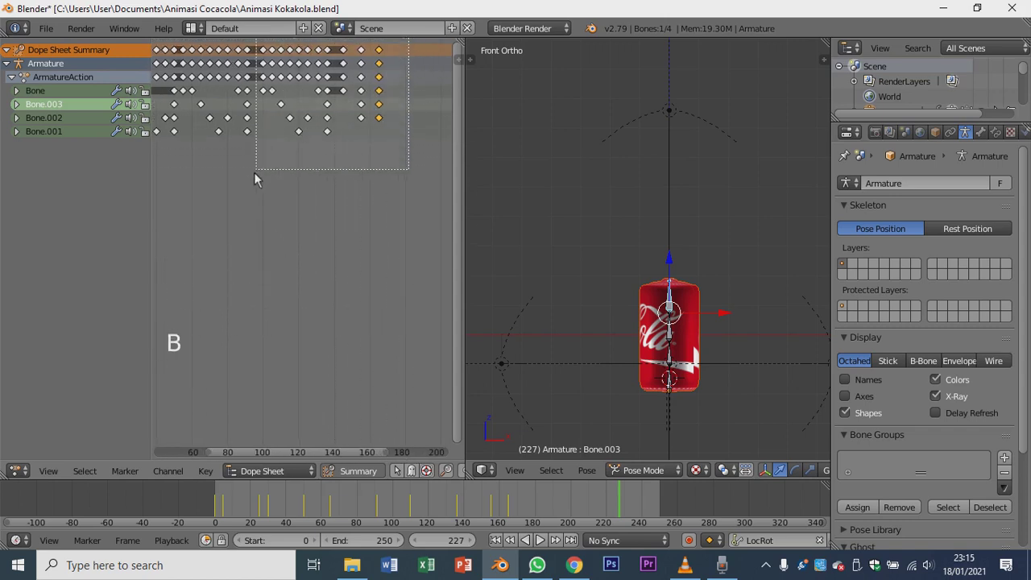
left_click_drag(197, 216, 180, 226)
scroll(300, 186, "down", 3)
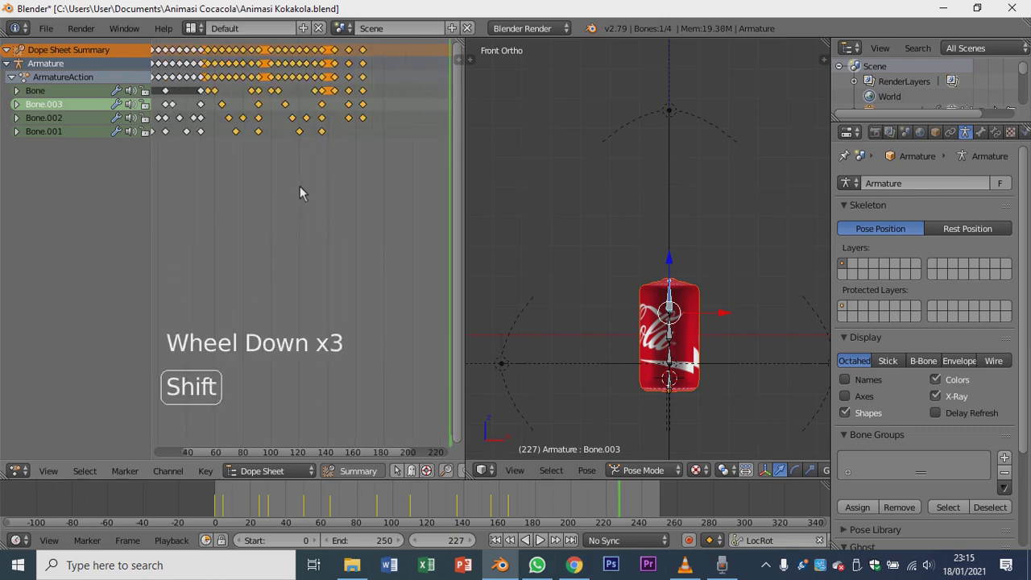
middle_click_drag(300, 186, 216, 203, "shift")
key("shift+d")
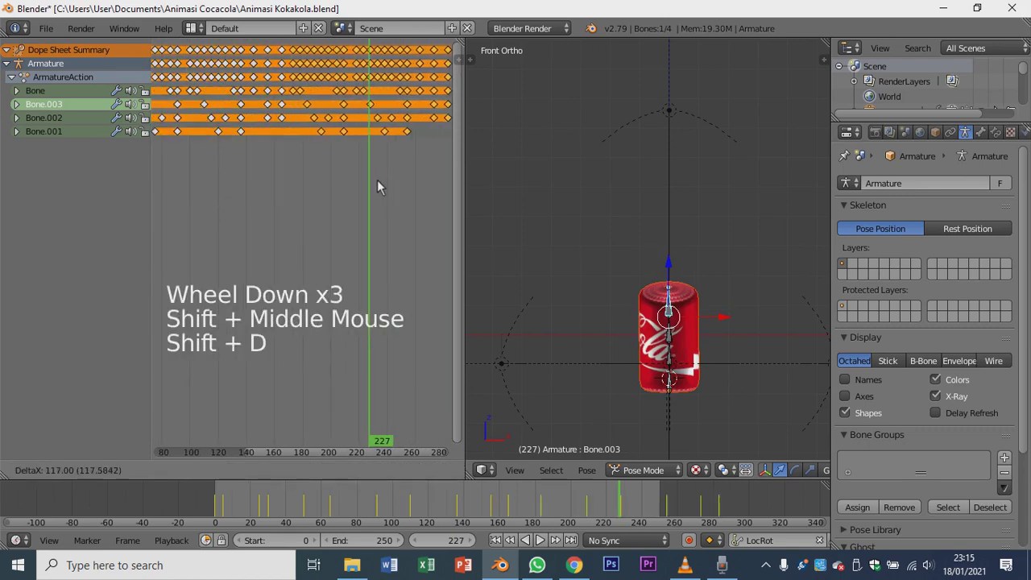
left_click(385, 183)
Check the spacing of the duplicated keyframes and play the extended animation from frame 0.
scroll(343, 177, "up", 20)
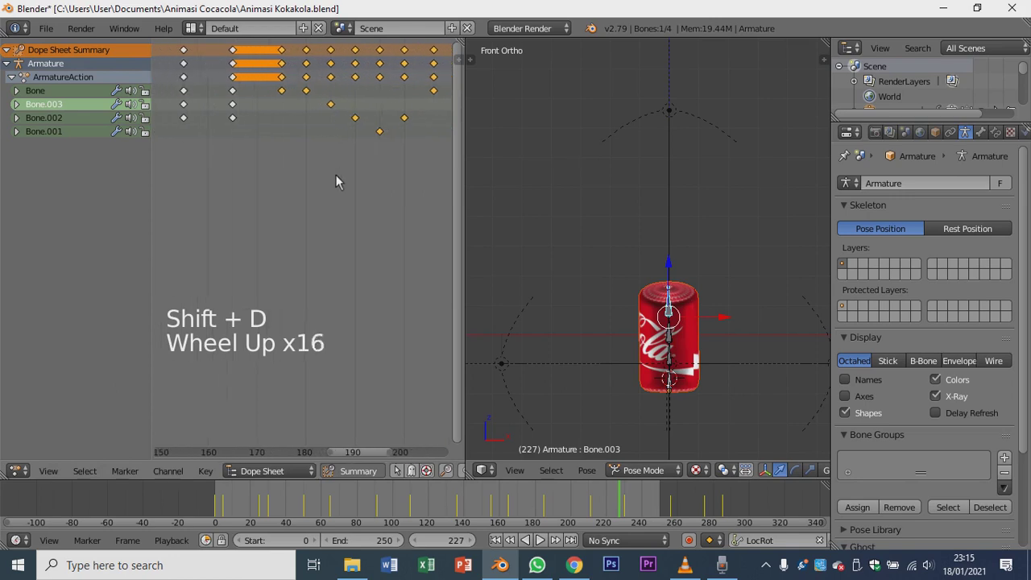
scroll(334, 175, "down", 4)
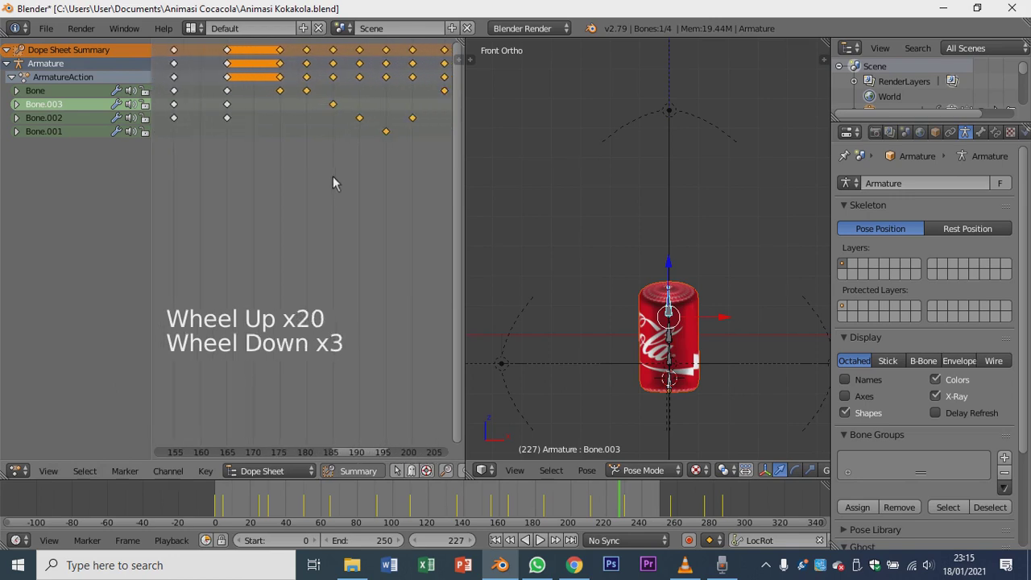
scroll(332, 177, "up", 2)
scroll(331, 178, "down", 2)
scroll(335, 177, "down", 20)
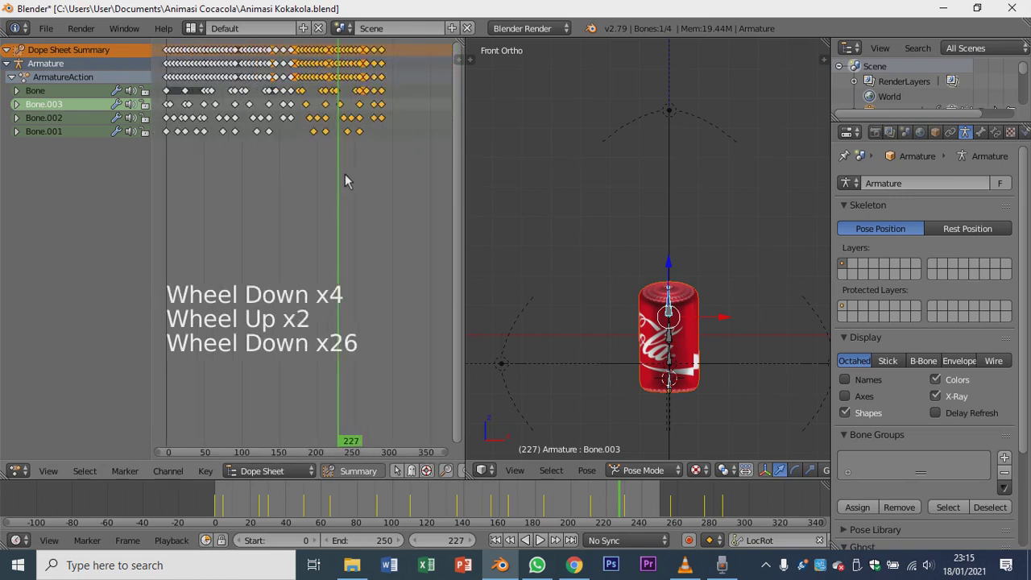
left_click(168, 243)
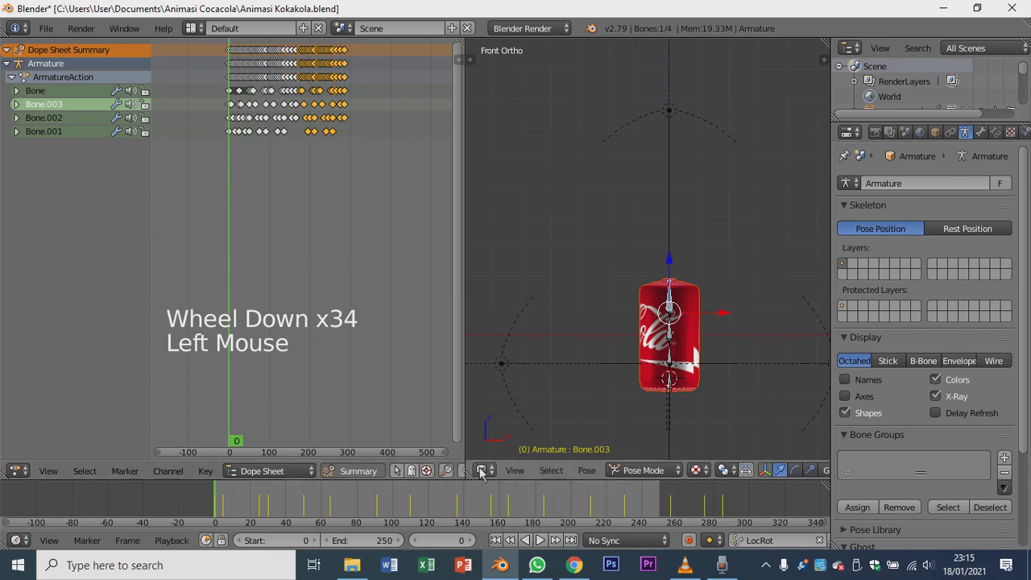
left_click(536, 540)
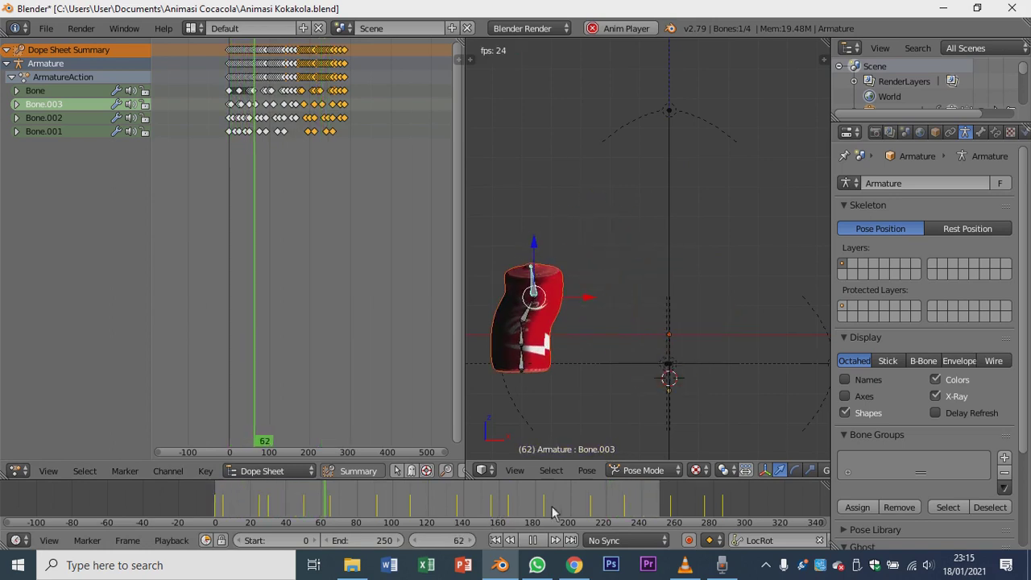
left_click(532, 540)
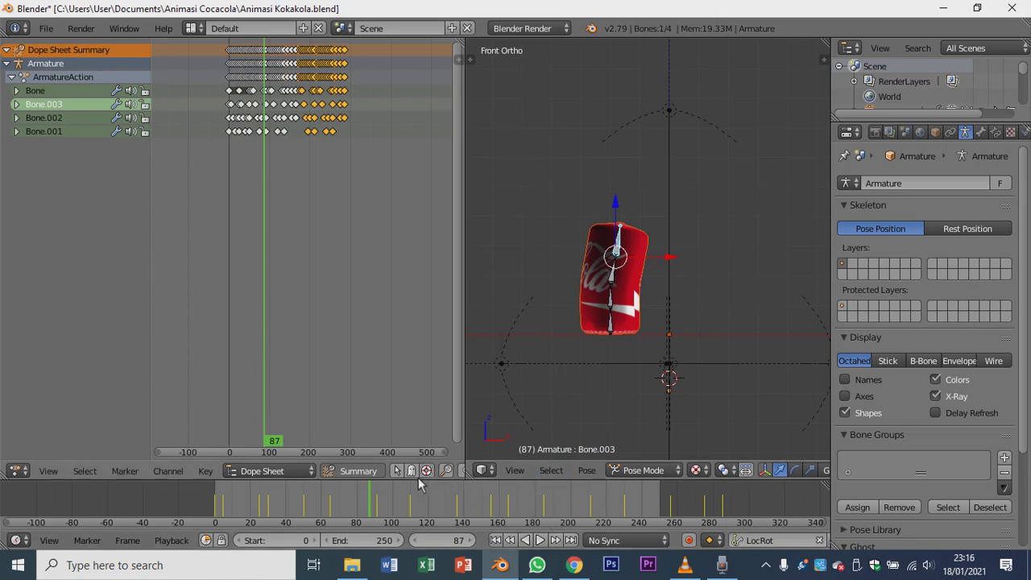
Merge the dope sheet area into the 3D view and orbit to a perspective angle showing the can and camera.
left_click_drag(465, 478, 242, 322)
middle_click_drag(485, 375, 440, 380)
middle_click_drag(329, 372, 536, 336)
Select the camera and look through it at the can.
right_click(537, 337)
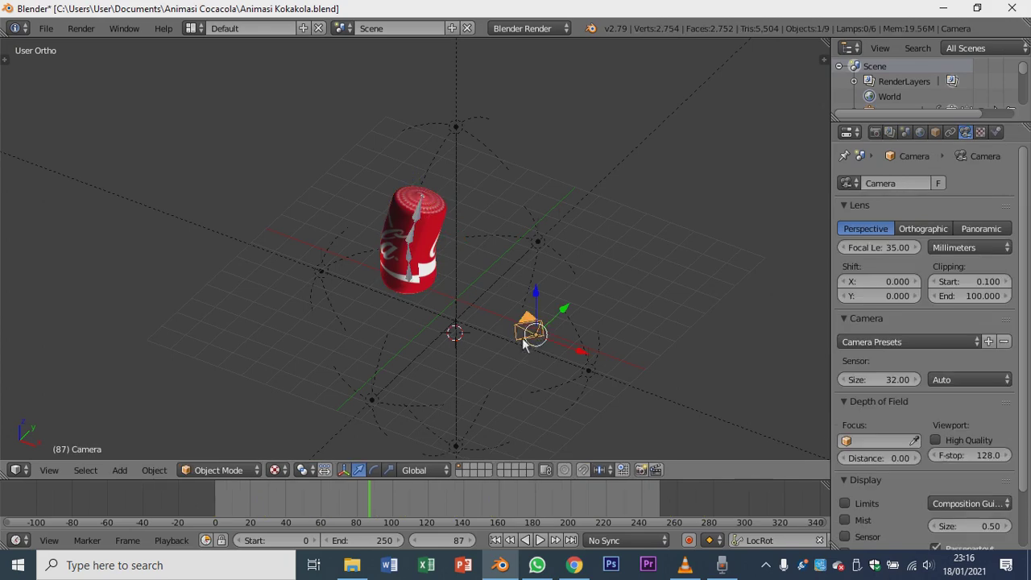
key("ctrl+KP_0")
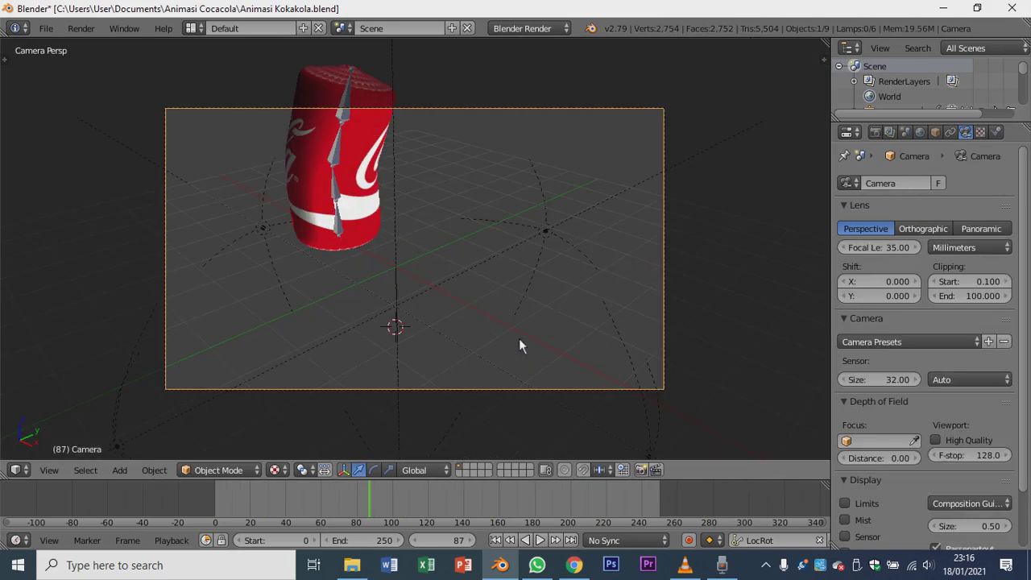
scroll(516, 343, "down", 6)
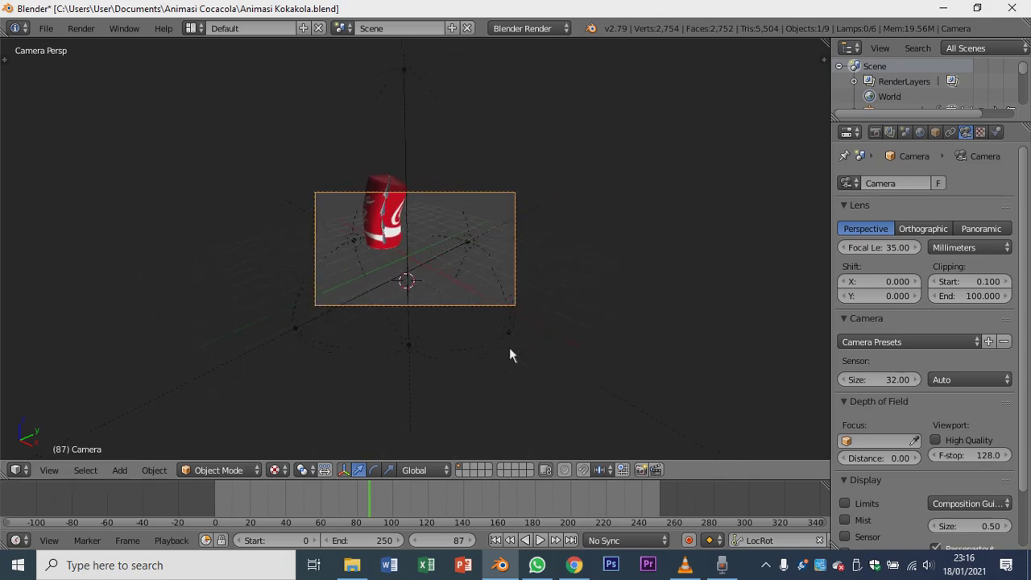
scroll(509, 355, "down", 2)
Aim the camera slightly upward with fly navigation so that the whole can fits inside the camera frame.
middle_click_drag(556, 313, 472, 286)
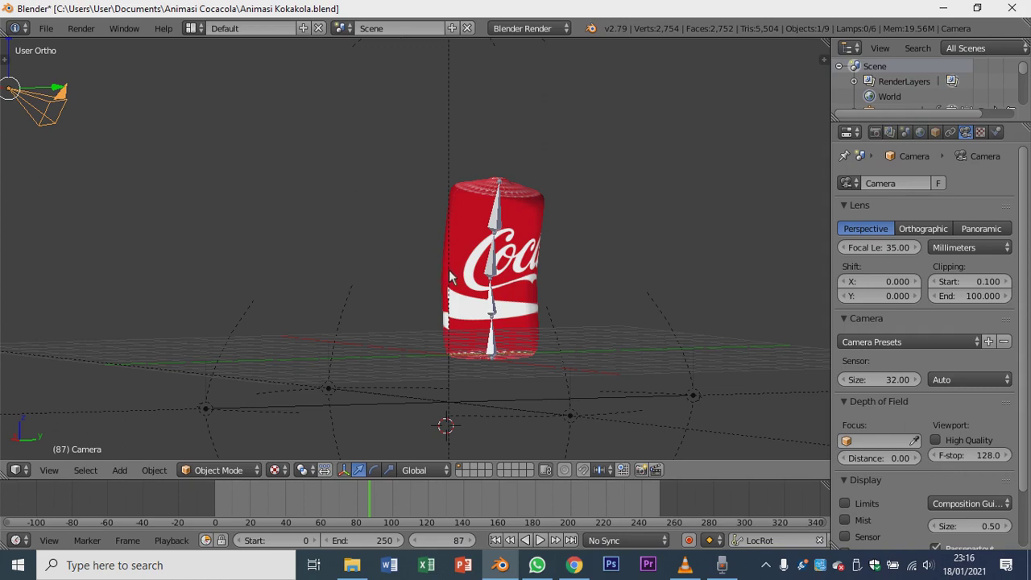
middle_click_drag(376, 261, 373, 292)
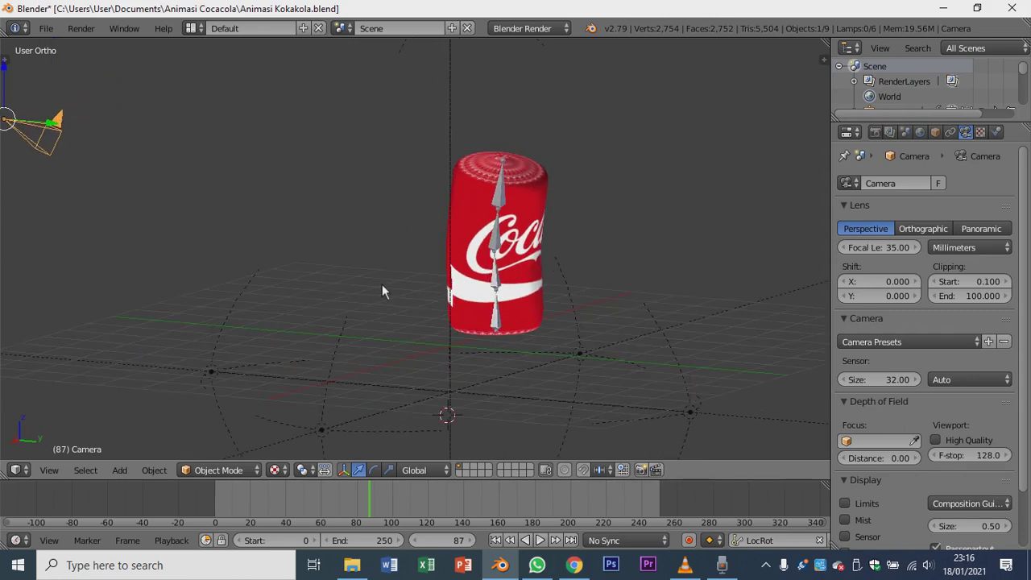
key("KP_0")
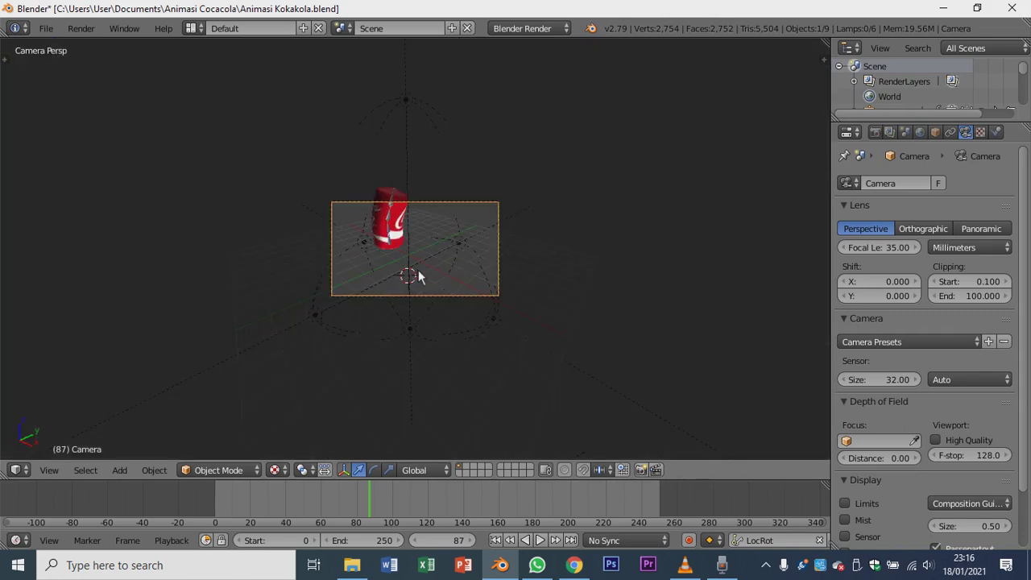
key("shift+f")
mouse_move(415, 248)
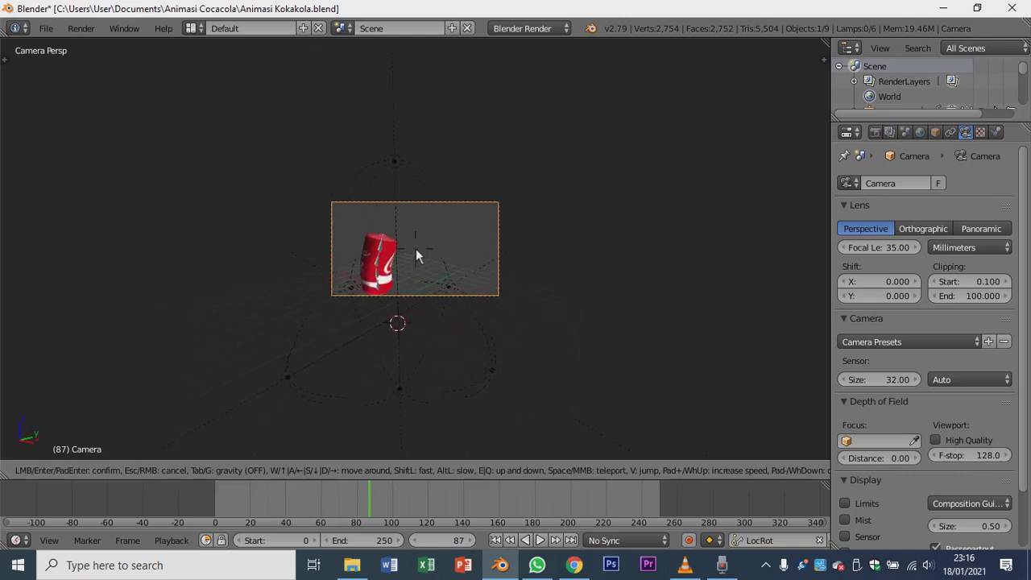
left_click(416, 249)
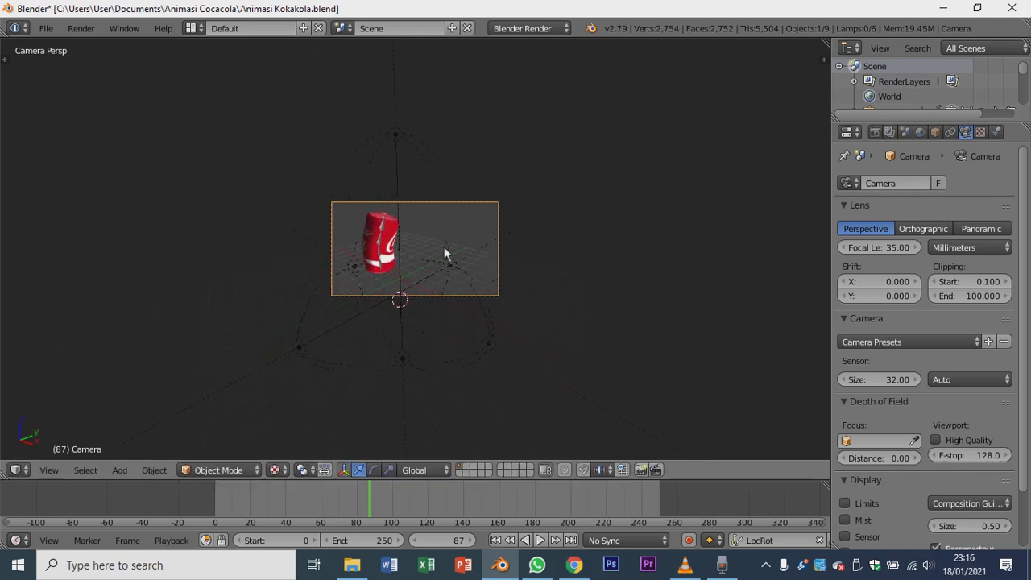
Play the animation from the start through the camera view to check whether the can stays in frame, and stop it.
scroll(519, 284, "down", 1)
scroll(519, 284, "up", 4)
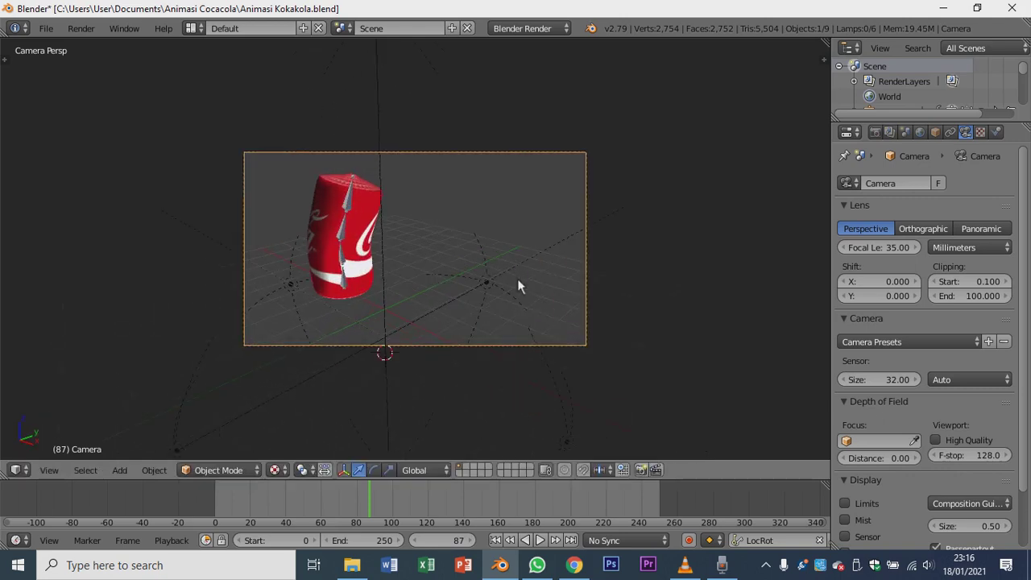
middle_click_drag(516, 280, 532, 315, "shift")
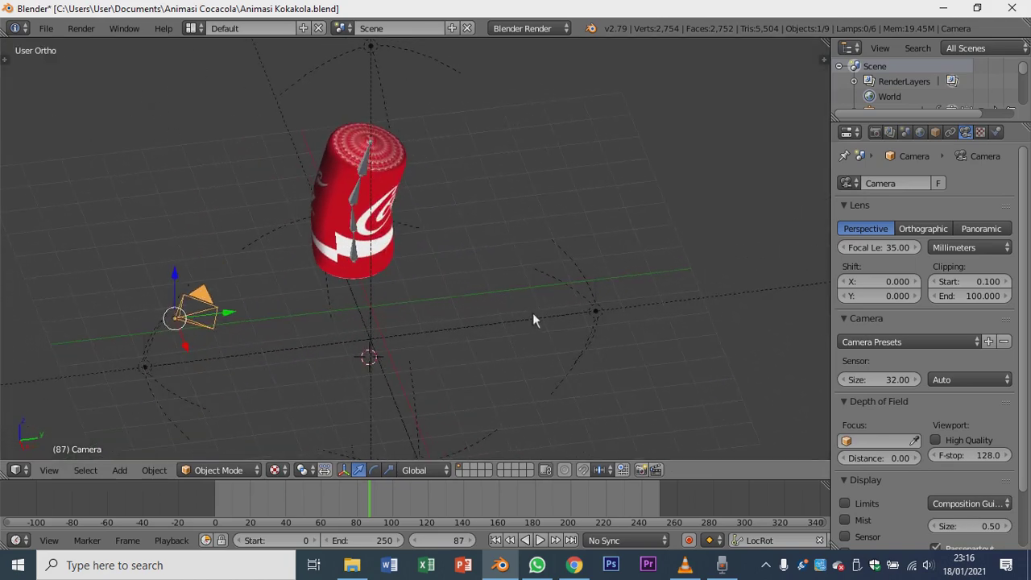
key("KP_0")
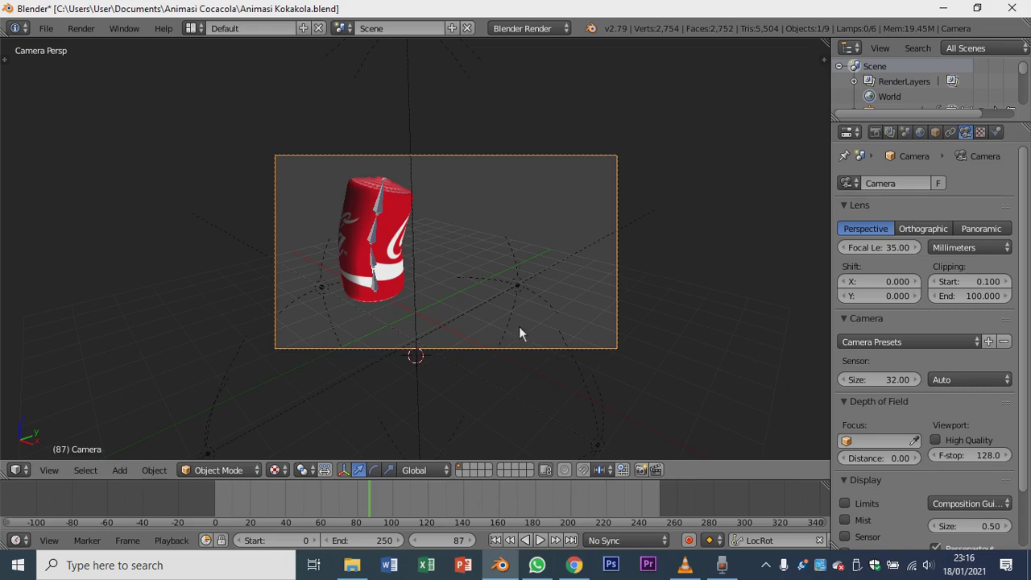
key("shift+Left")
key("alt+a")
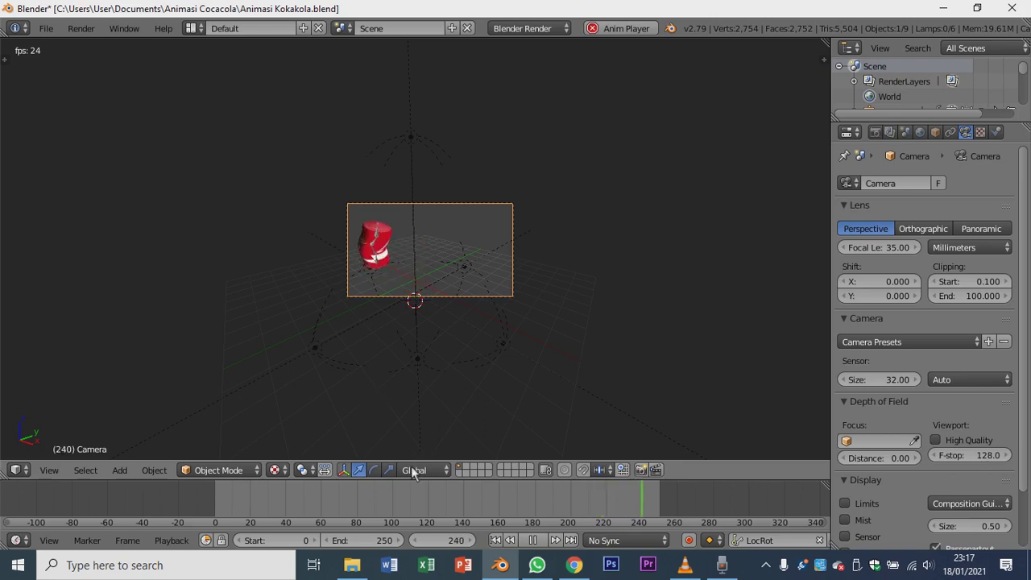
left_click(533, 540)
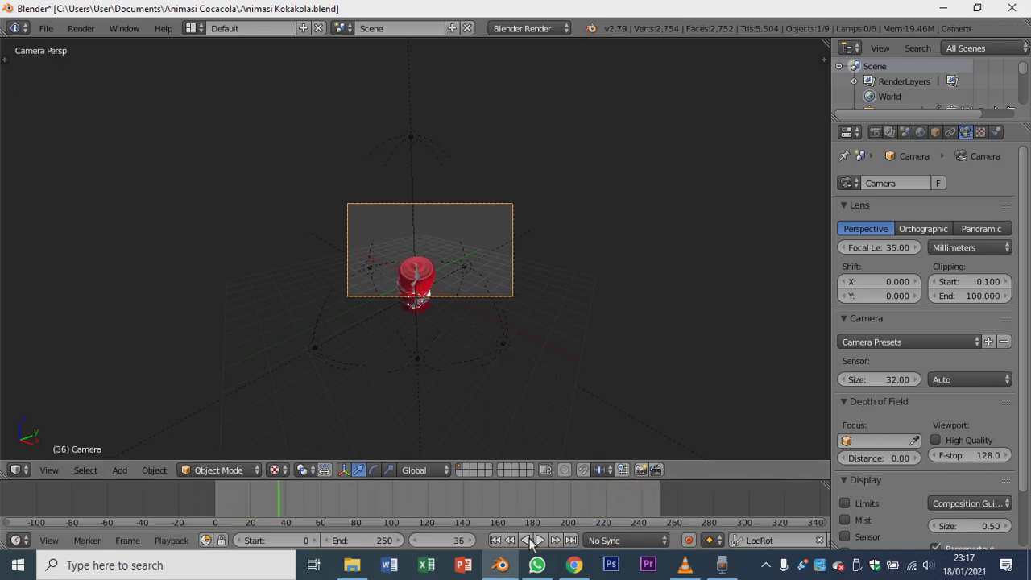